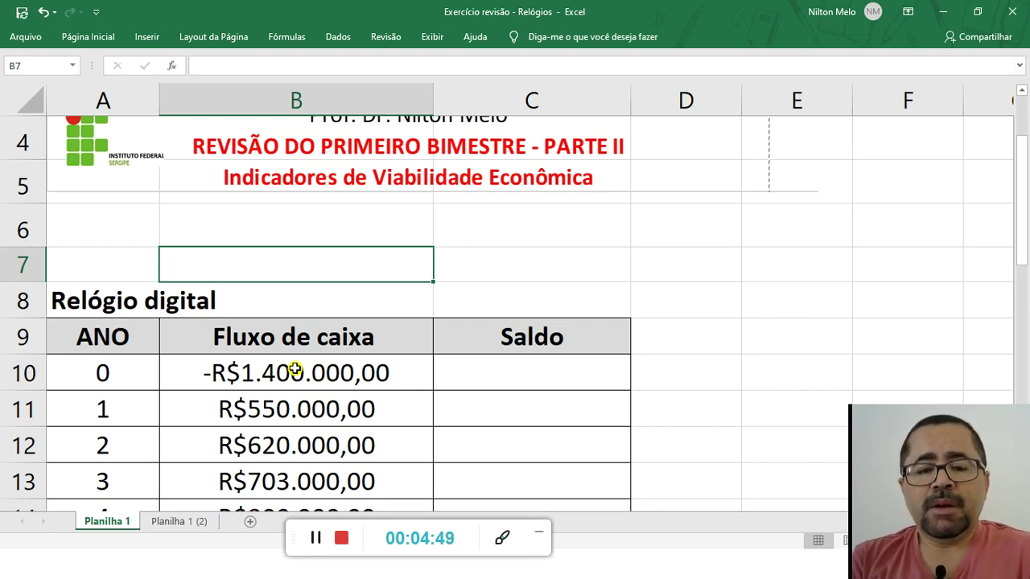
# Review the yearly cash flows and the TMA in the Relógio digital and Relógio analógico tables
pyautogui.click(296, 369)
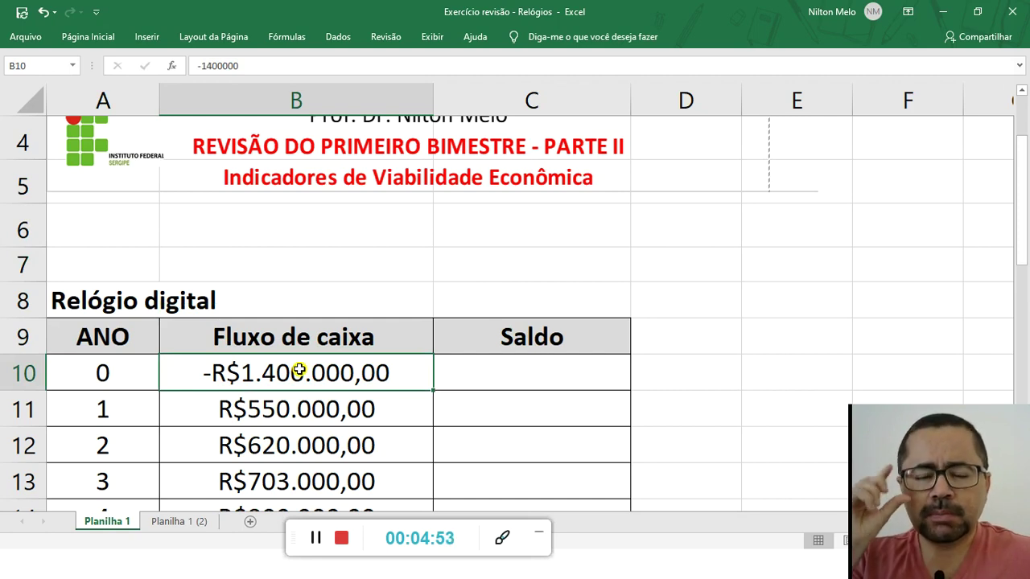
pyautogui.click(284, 409)
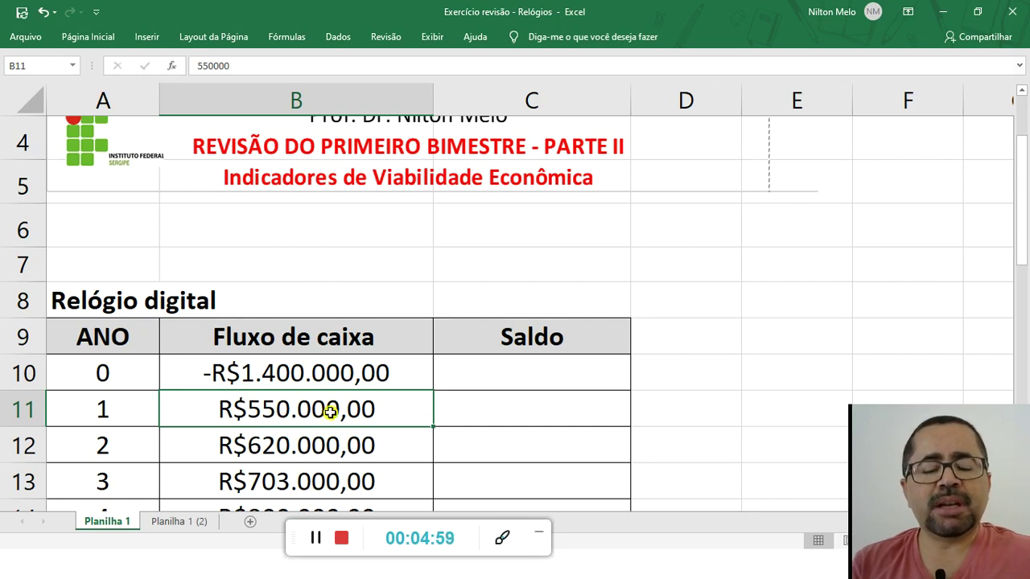
pyautogui.scroll(-1, 329, 410)
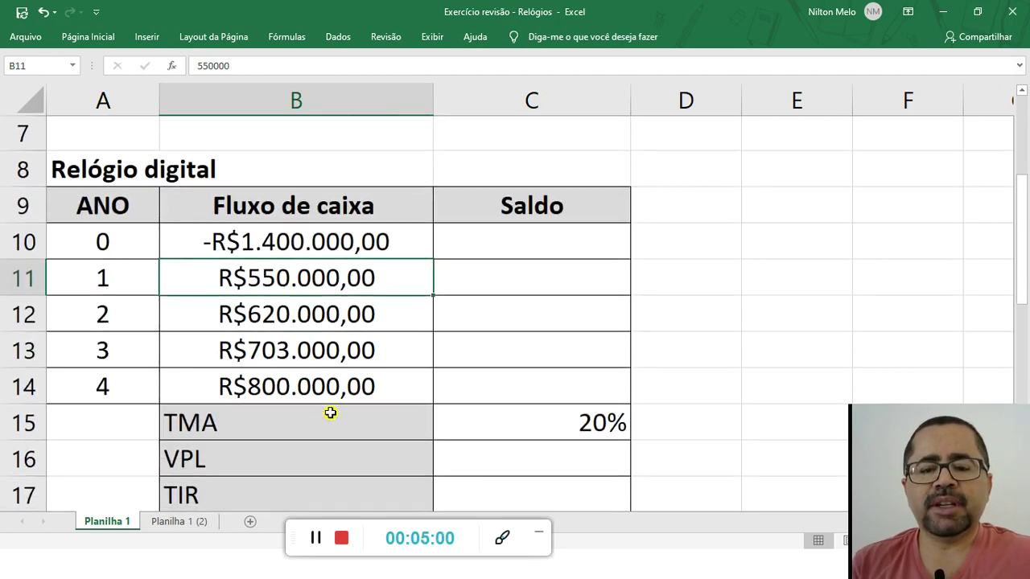
pyautogui.click(281, 351)
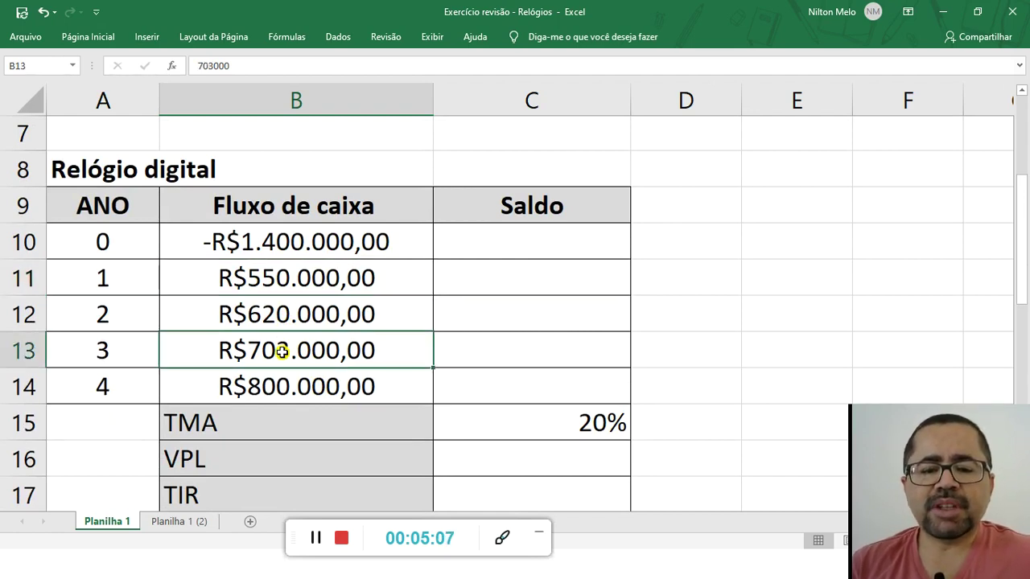
pyautogui.click(273, 392)
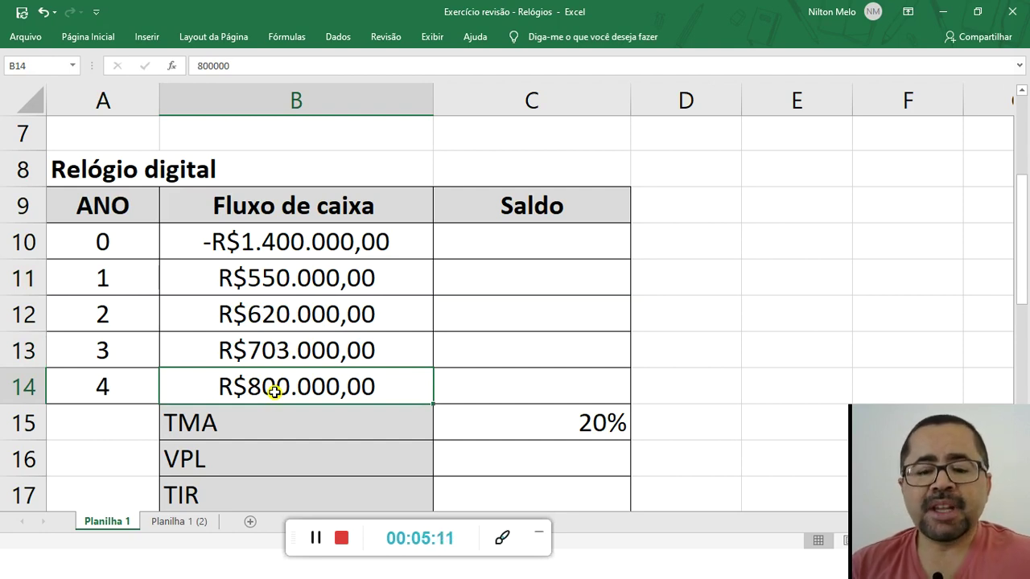
pyautogui.click(576, 415)
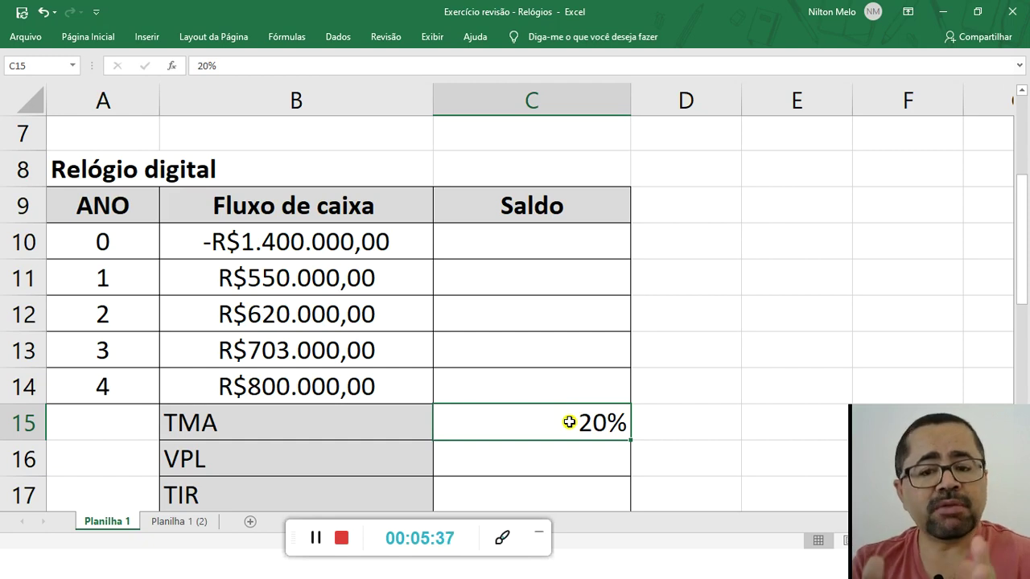
pyautogui.scroll(-4, 569, 422)
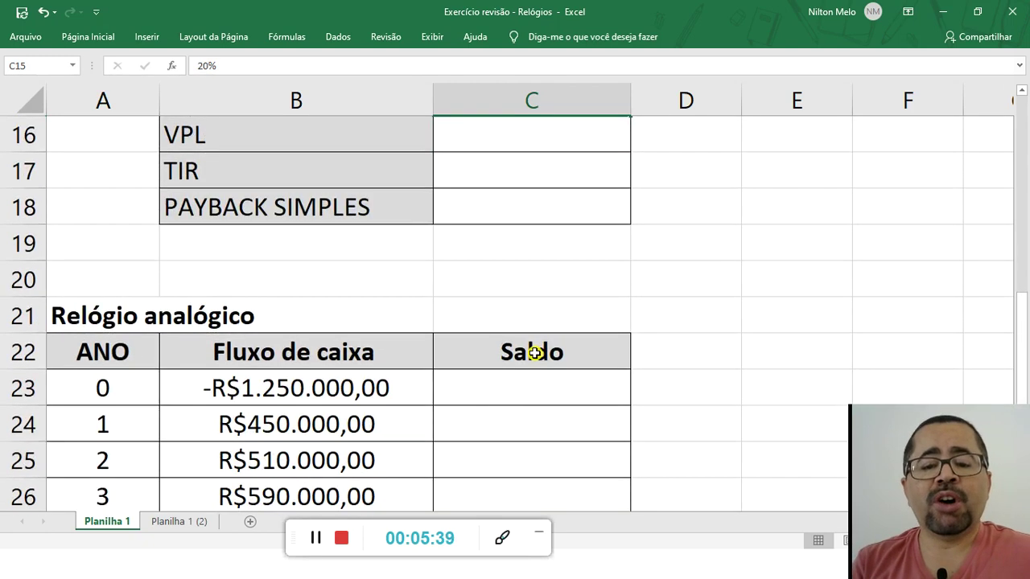
pyautogui.scroll(-1, 529, 353)
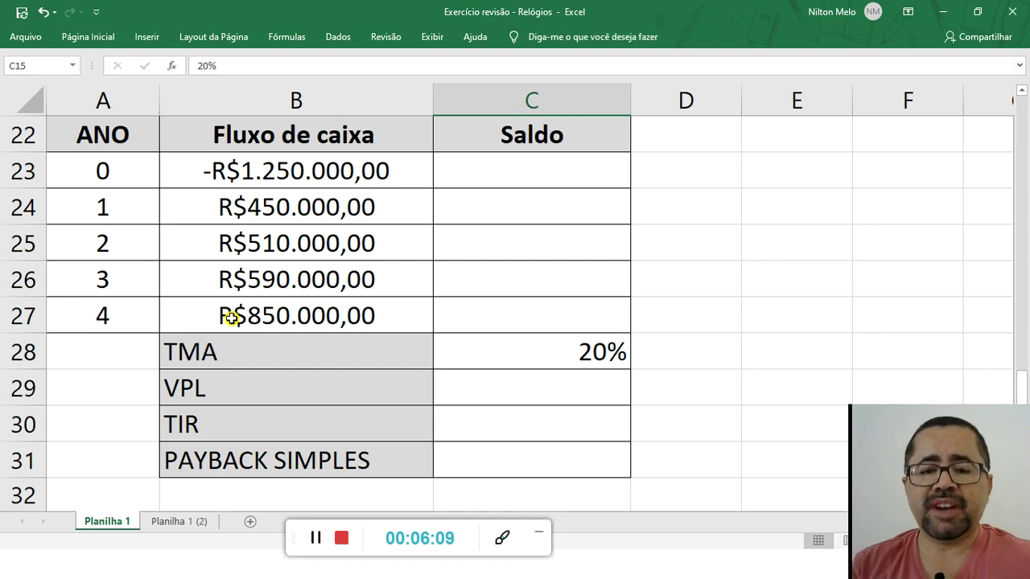
pyautogui.scroll(1, 241, 299)
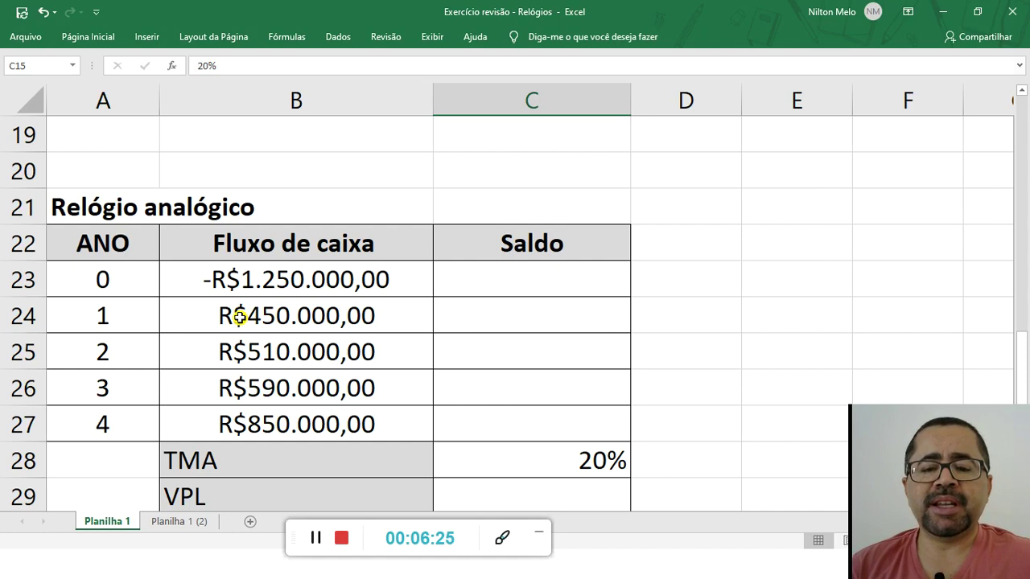
# Compare the yearly cash flows of the Relógio digital project with those of the Relógio analógico project
pyautogui.click(238, 318)
pyautogui.scroll(4, 239, 314)
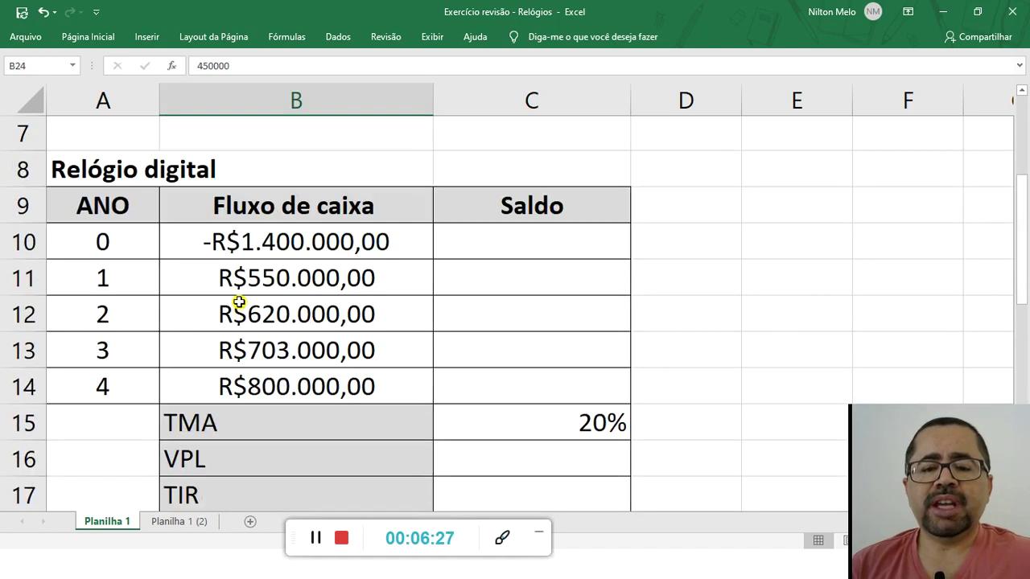
pyautogui.moveTo(239, 304); pyautogui.dragTo(238, 271)
pyautogui.click(242, 272)
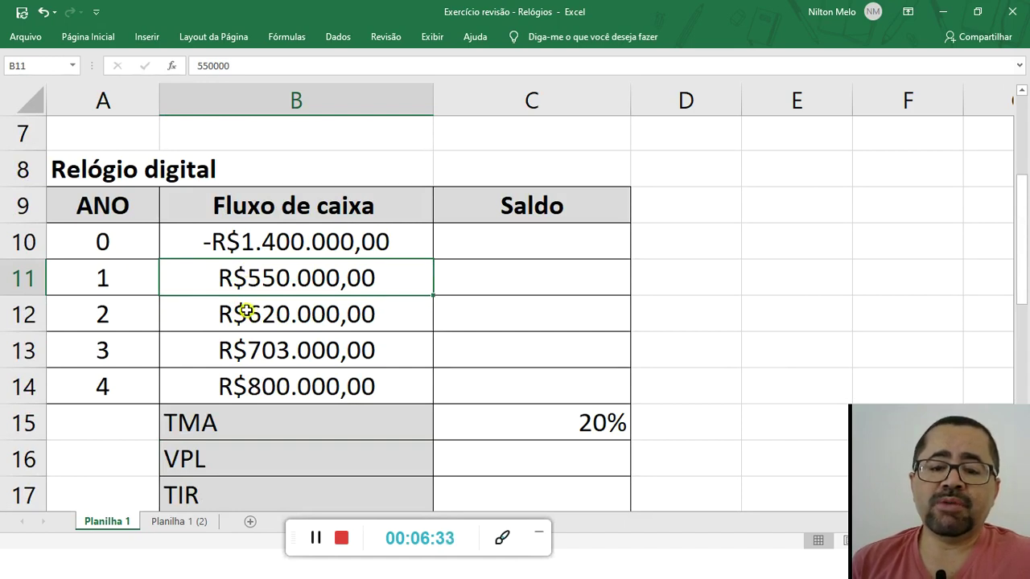
pyautogui.click(246, 311)
pyautogui.scroll(-4, 246, 311)
pyautogui.scroll(3, 251, 302)
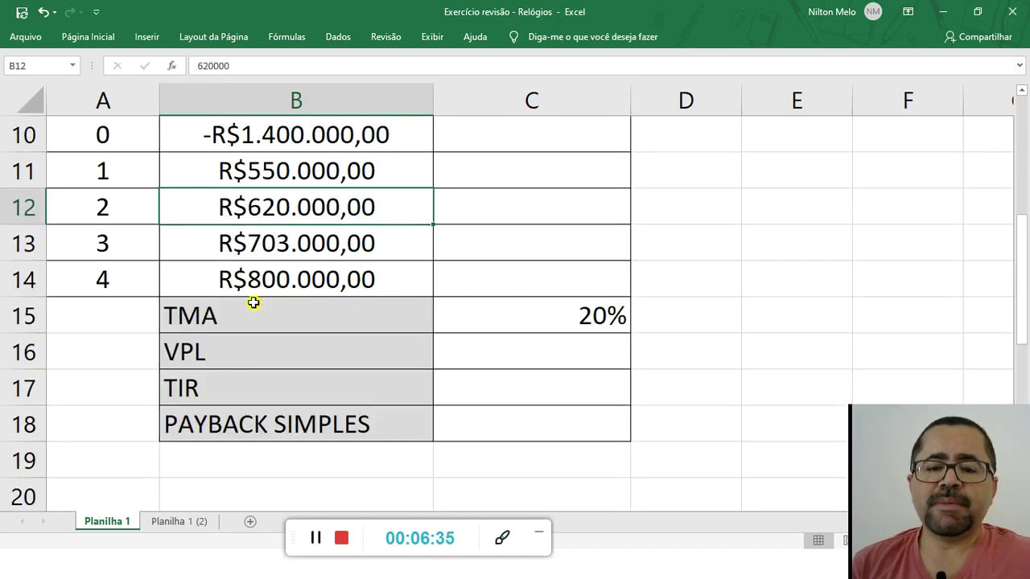
pyautogui.scroll(-4, 249, 301)
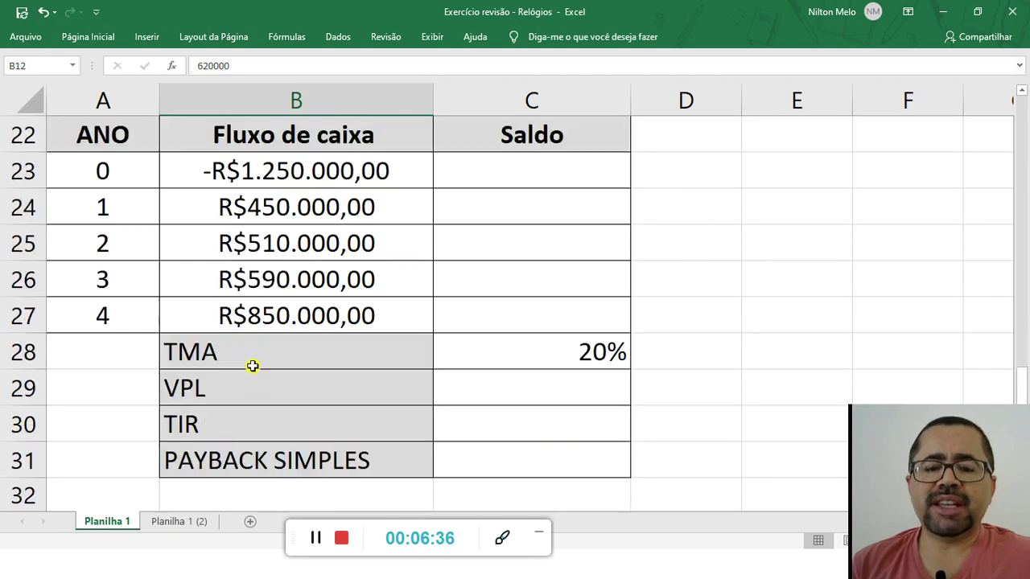
pyautogui.scroll(2, 246, 278)
pyautogui.scroll(2, 250, 330)
pyautogui.click(258, 281)
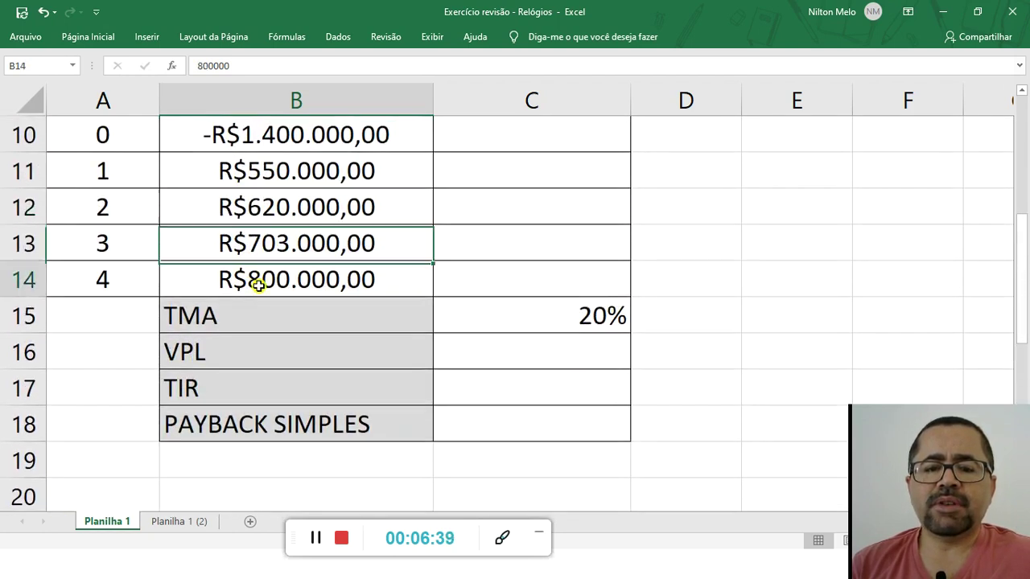
pyautogui.scroll(-4, 258, 283)
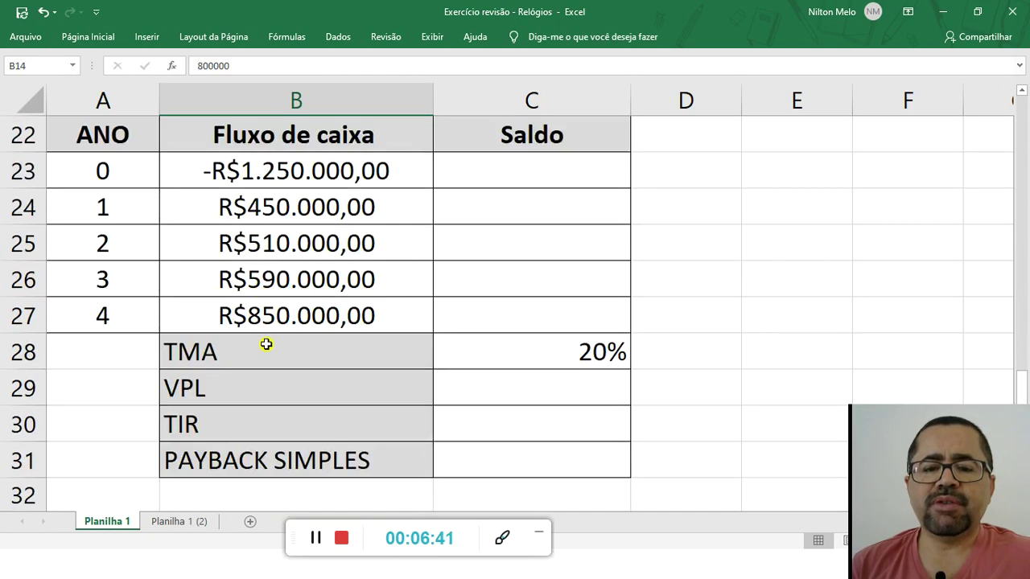
pyautogui.click(253, 315)
pyautogui.scroll(1, 257, 317)
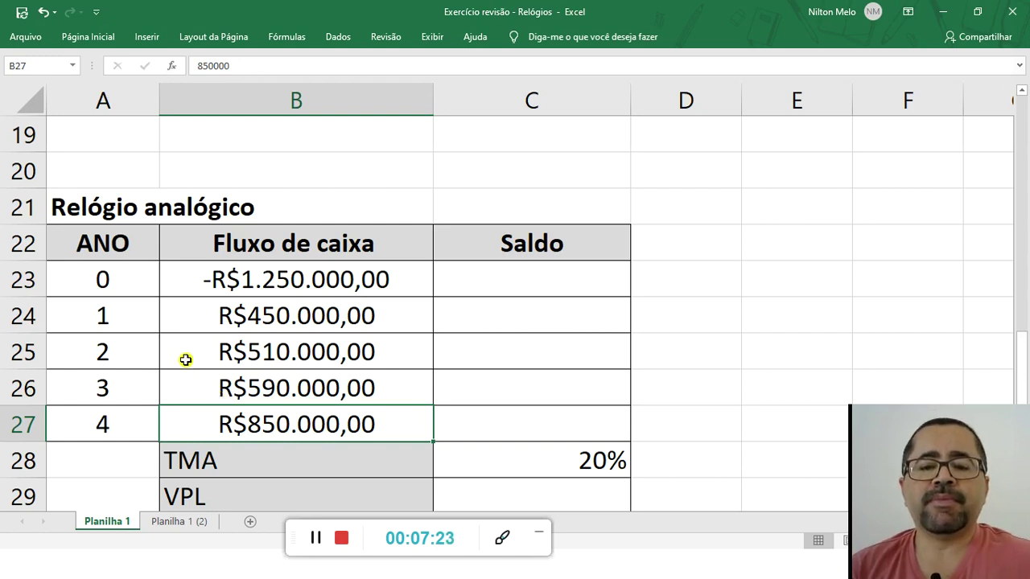
# Examine the layout of the Relógio digital table in A9:C14, including its ANO, Fluxo de caixa and Saldo columns
pyautogui.scroll(4, 184, 356)
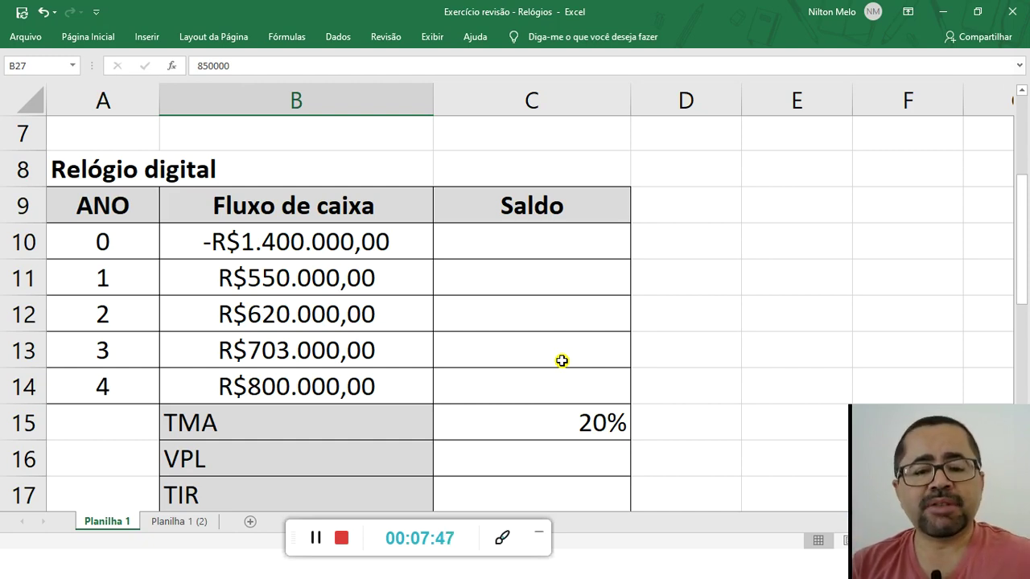
pyautogui.click(240, 282)
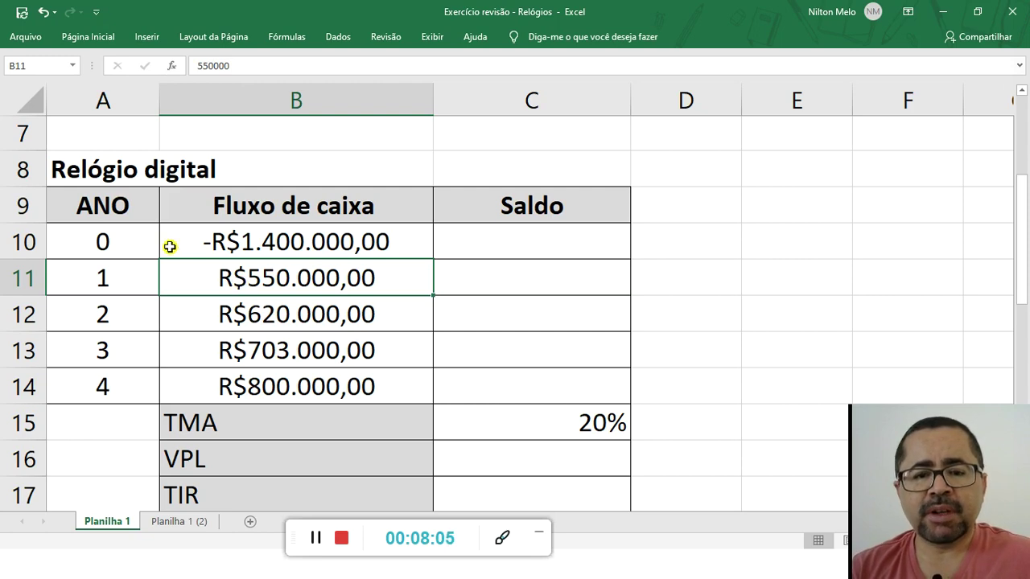
pyautogui.click(106, 208)
pyautogui.moveTo(106, 208); pyautogui.dragTo(494, 380)
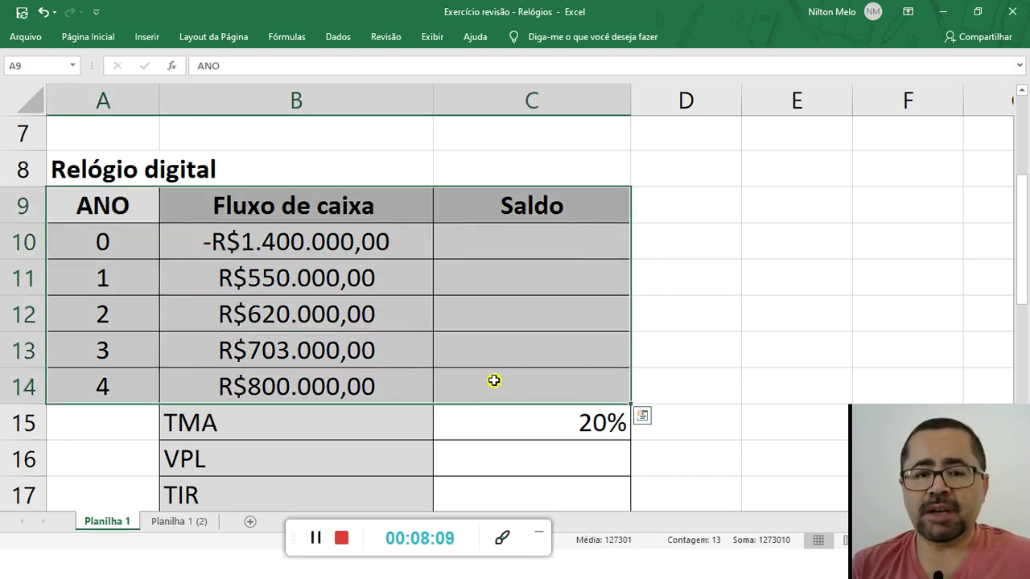
pyautogui.click(119, 211)
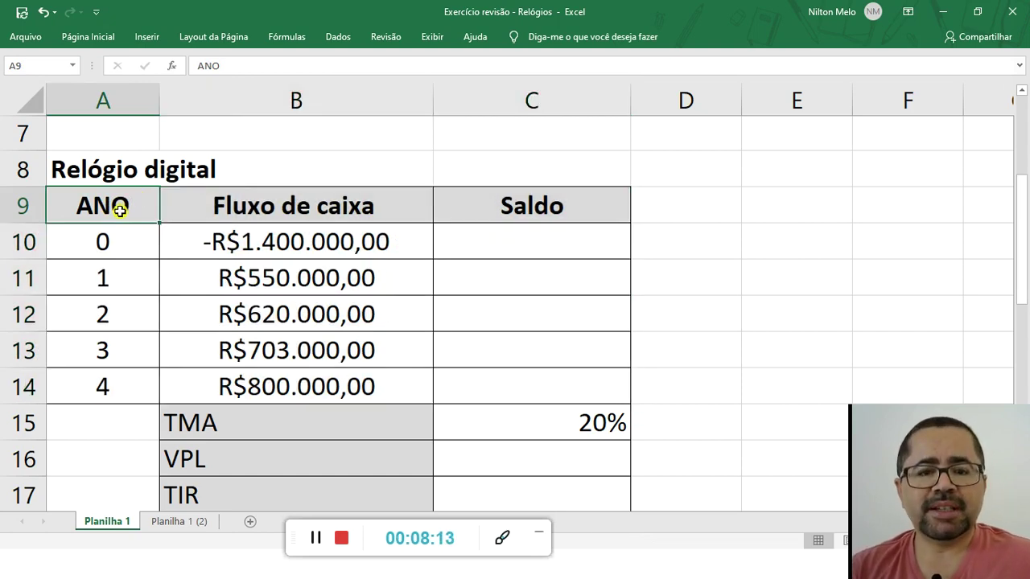
pyautogui.click(100, 276)
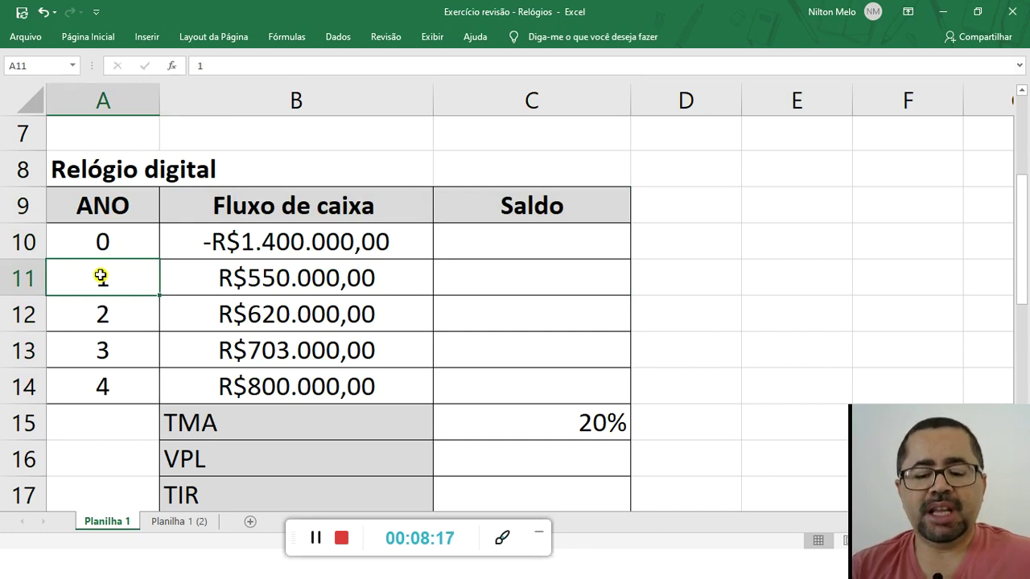
# Switch to the exercise document in Word, check its table of investments and yearly cash flows, and return to the Excel workbook
pyautogui.hotkey('alt', 'Tab')
pyautogui.hotkey('alt', 'Tab')
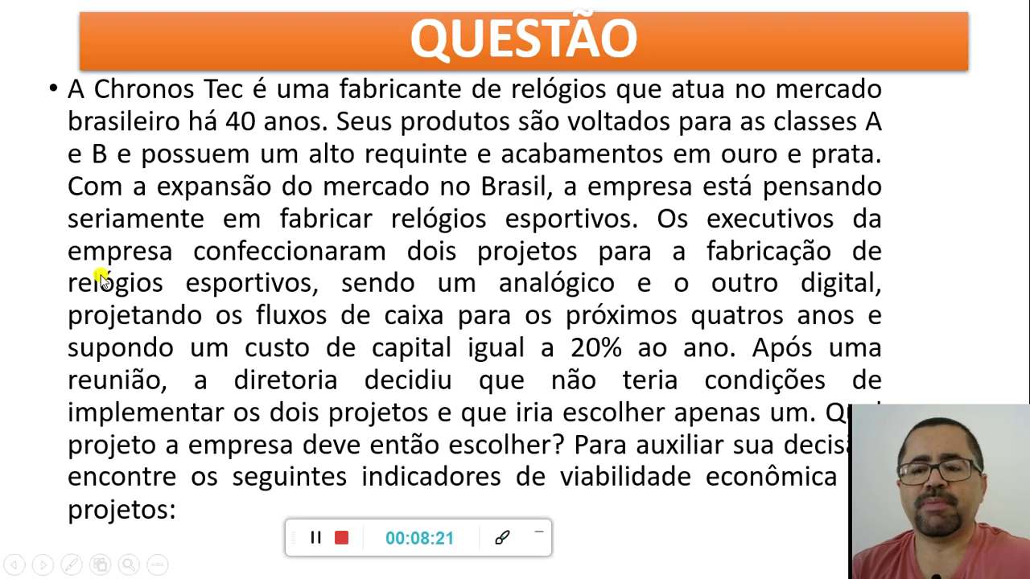
pyautogui.hotkey('alt', 'Tab')
pyautogui.hotkey('alt', 'Tab')
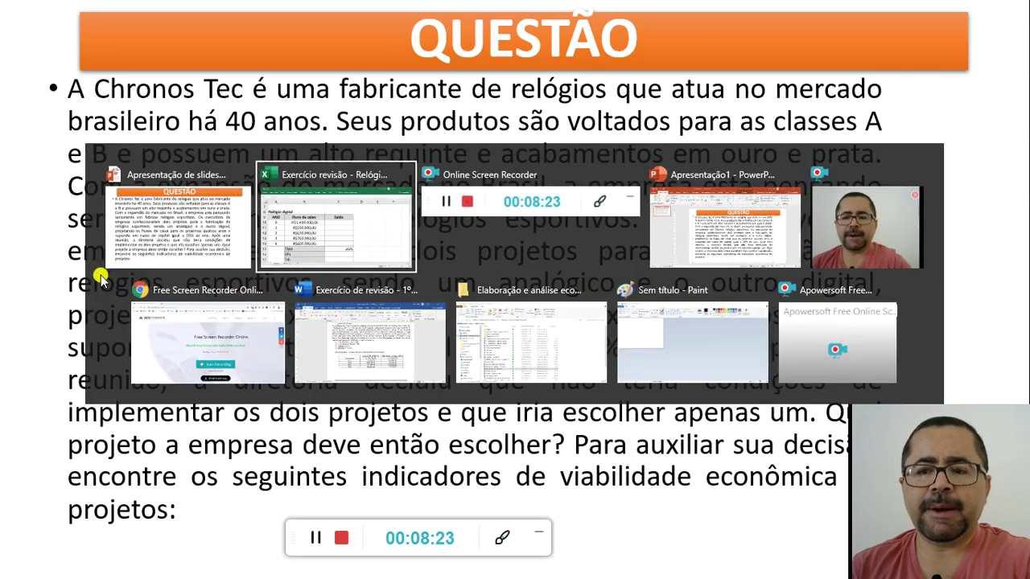
pyautogui.hotkey('alt', 'Tab')
pyautogui.hotkey('alt', 'Tab')
pyautogui.hotkey('alt', 'Tab')
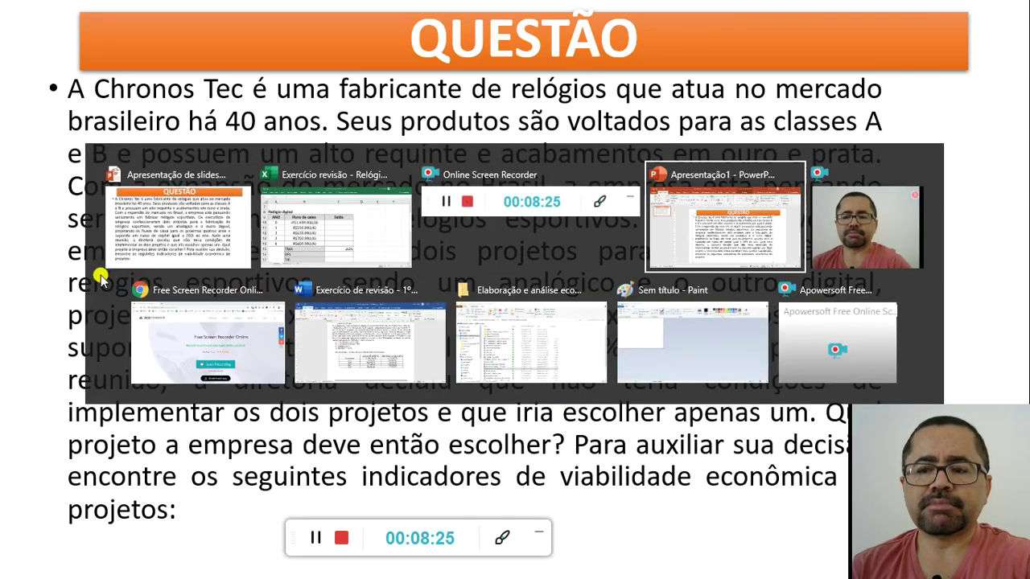
pyautogui.hotkey('alt', 'Tab')
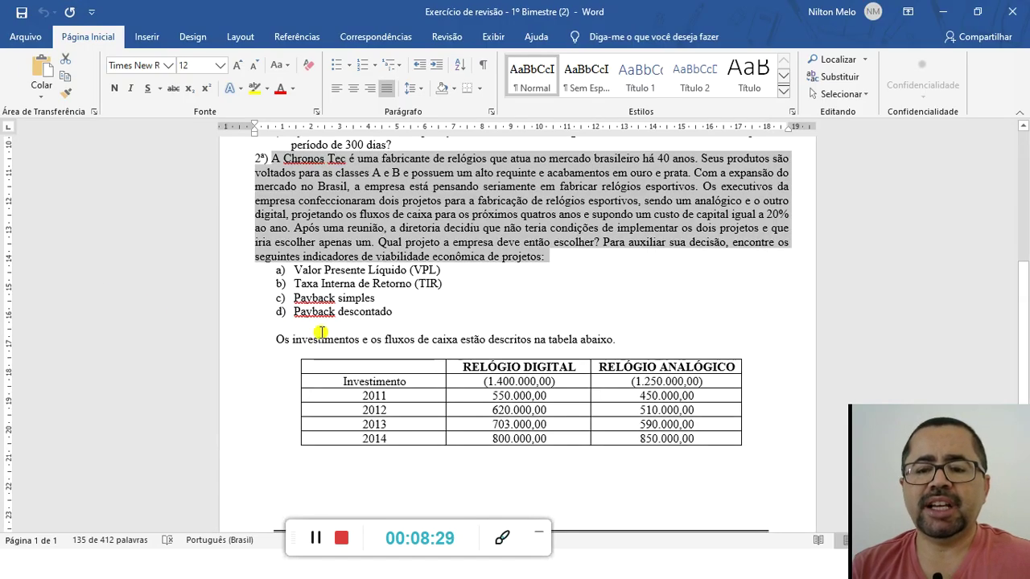
pyautogui.scroll(-1, 442, 370)
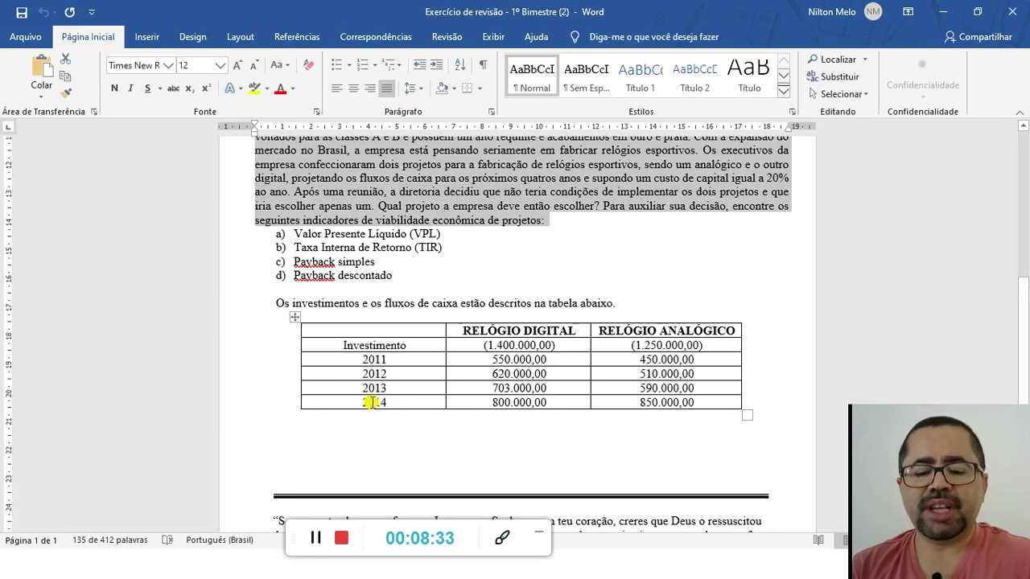
pyautogui.hotkey('alt', 'Tab')
pyautogui.hotkey('alt', 'Tab')
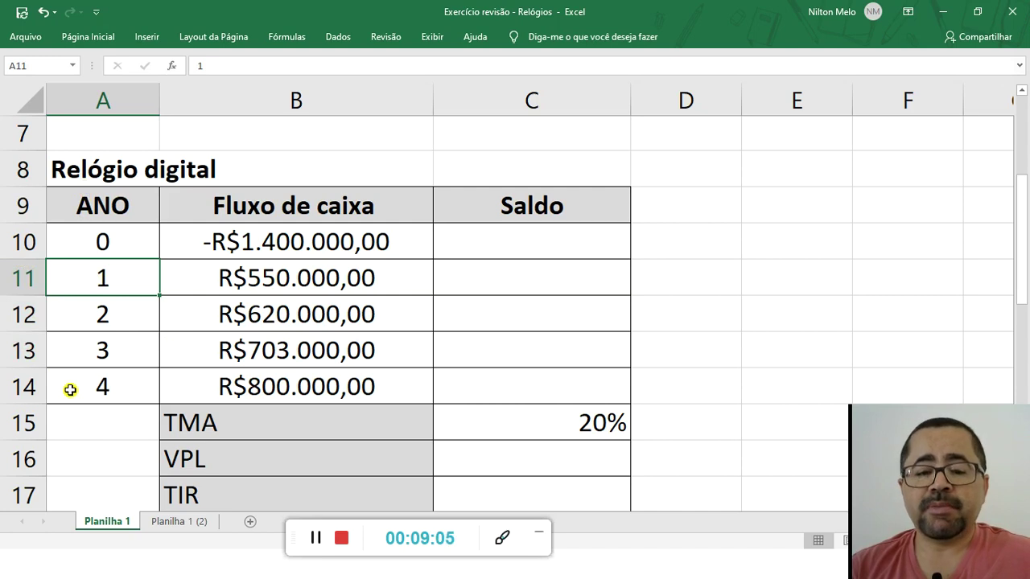
# Check years 2 to 4 and the initial investment and year 1 cash flow in the Relógio digital table
pyautogui.click(100, 320)
pyautogui.click(102, 350)
pyautogui.click(104, 390)
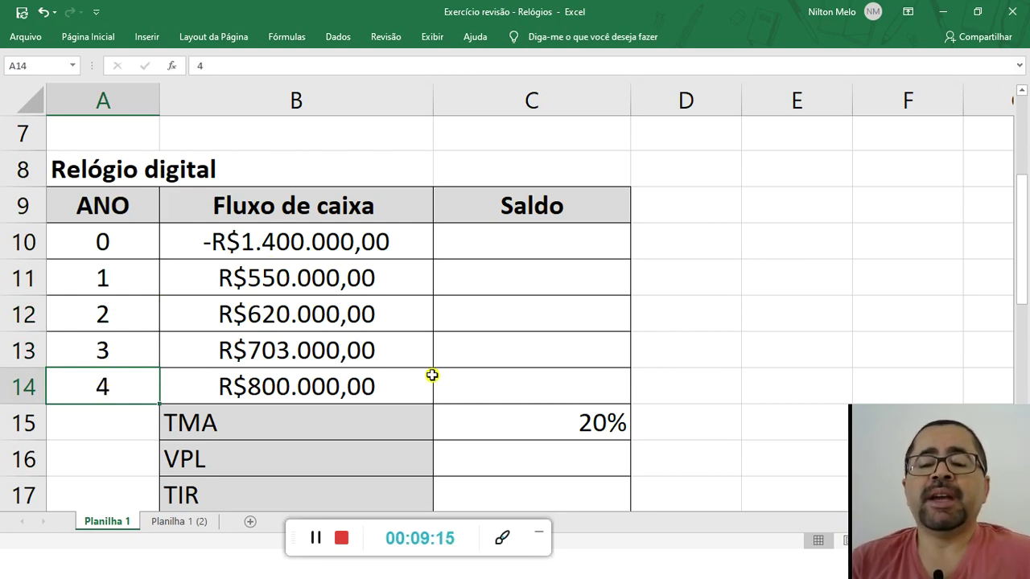
pyautogui.click(270, 241)
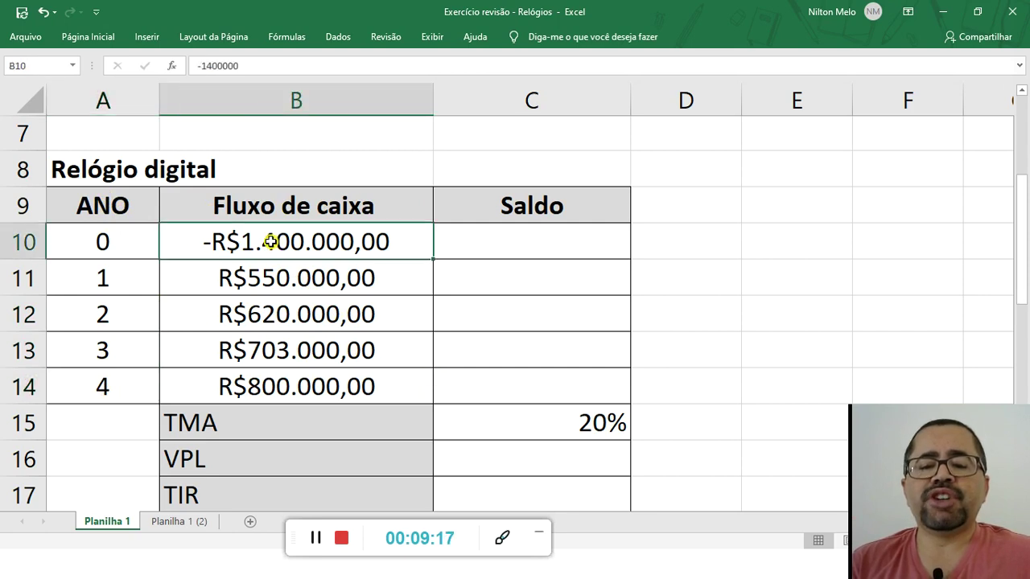
pyautogui.click(273, 275)
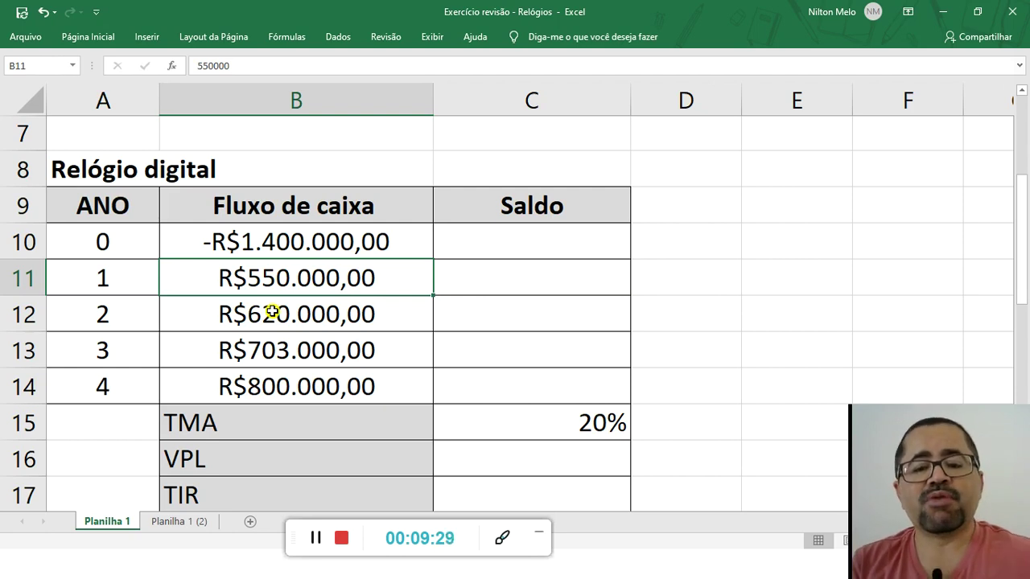
pyautogui.click(251, 243)
pyautogui.click(258, 277)
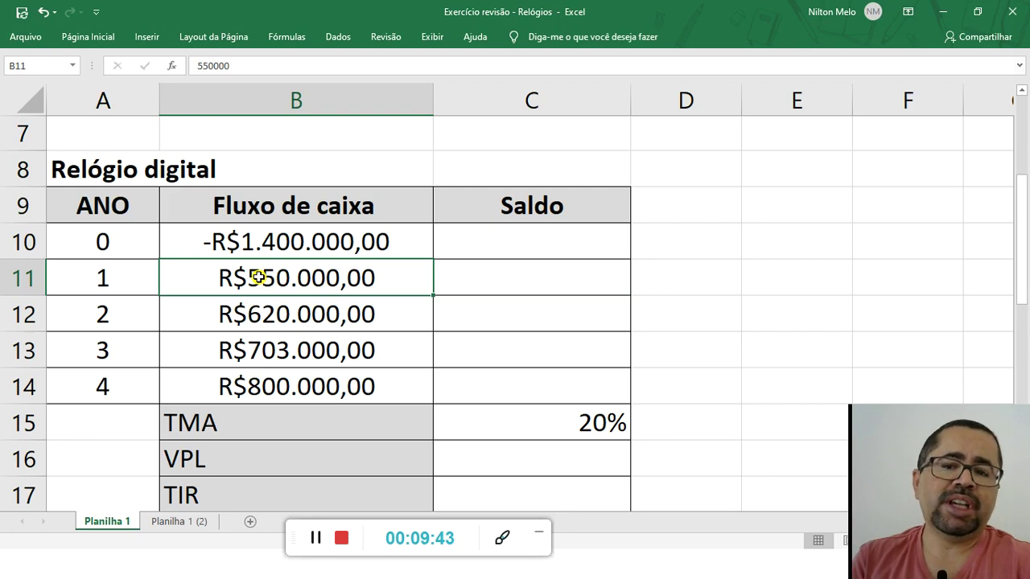
# View the available number formats for the year 1 cash flow in B11 and inspect the initial investment in B10
pyautogui.click(78, 43)
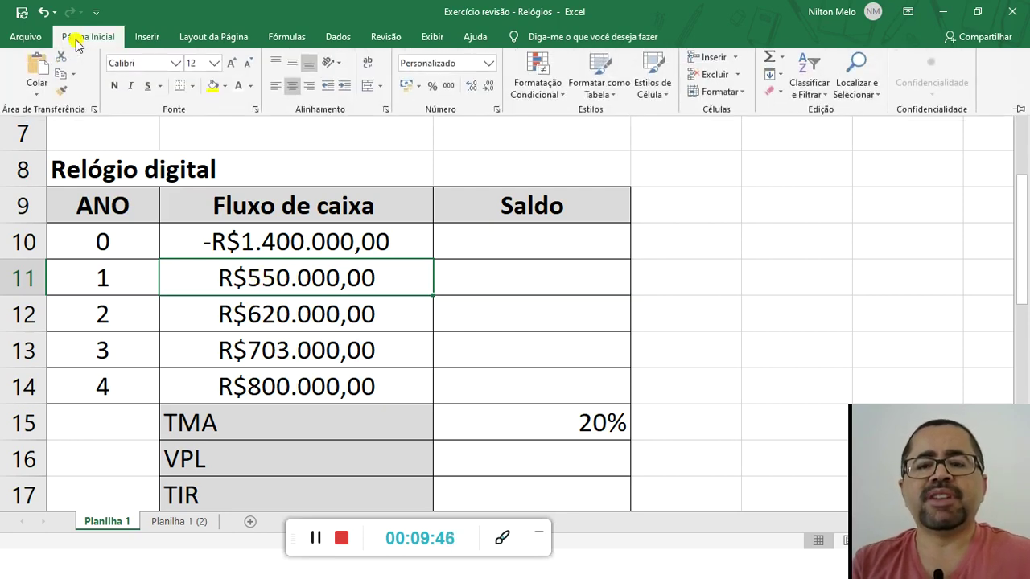
pyautogui.click(490, 69)
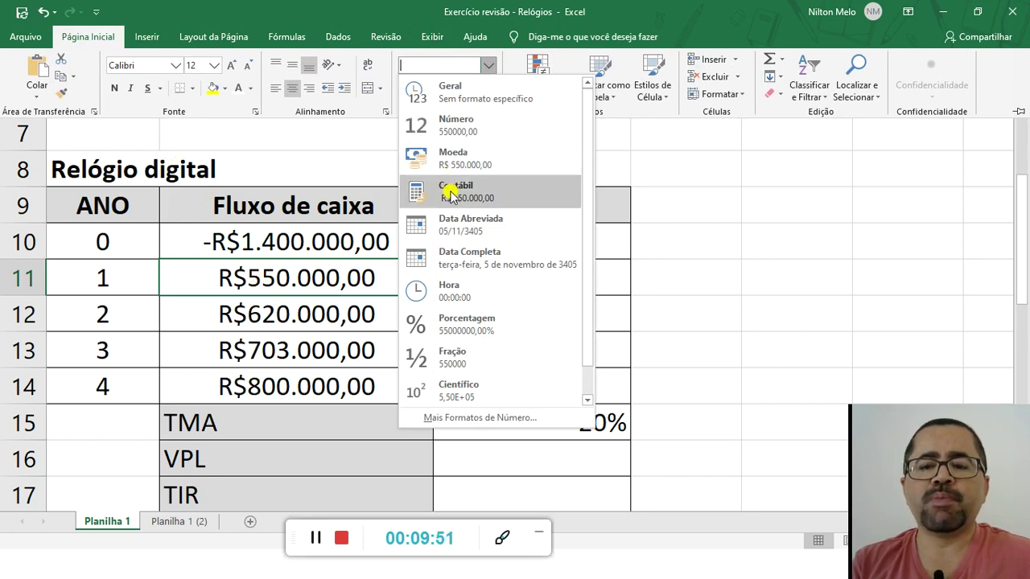
pyautogui.click(255, 280)
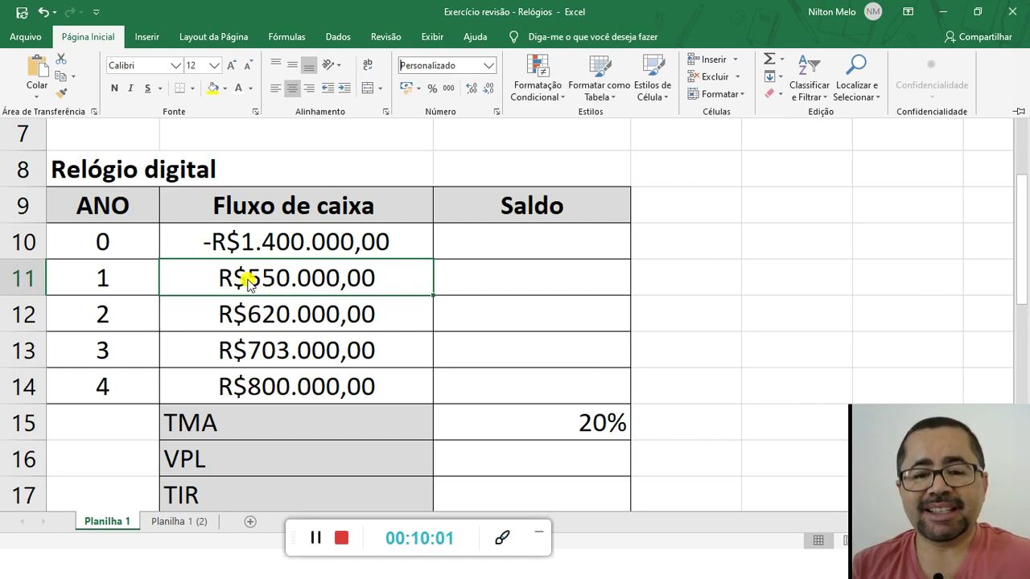
pyautogui.click(241, 271)
pyautogui.click(243, 242)
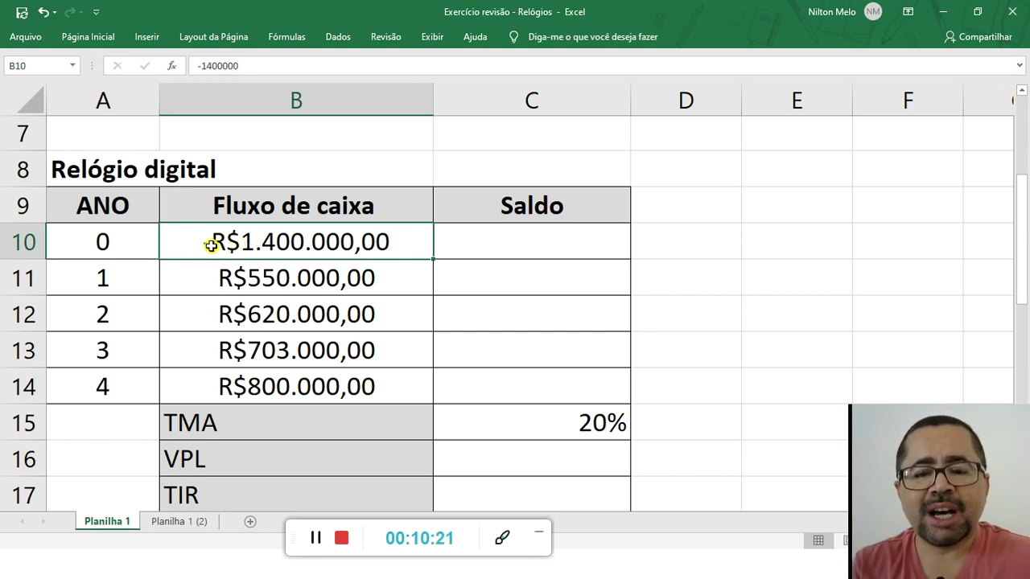
# Inspect the stored value and sign of the initial investment in B10 of the Relógio digital table
pyautogui.doubleClick(212, 245)
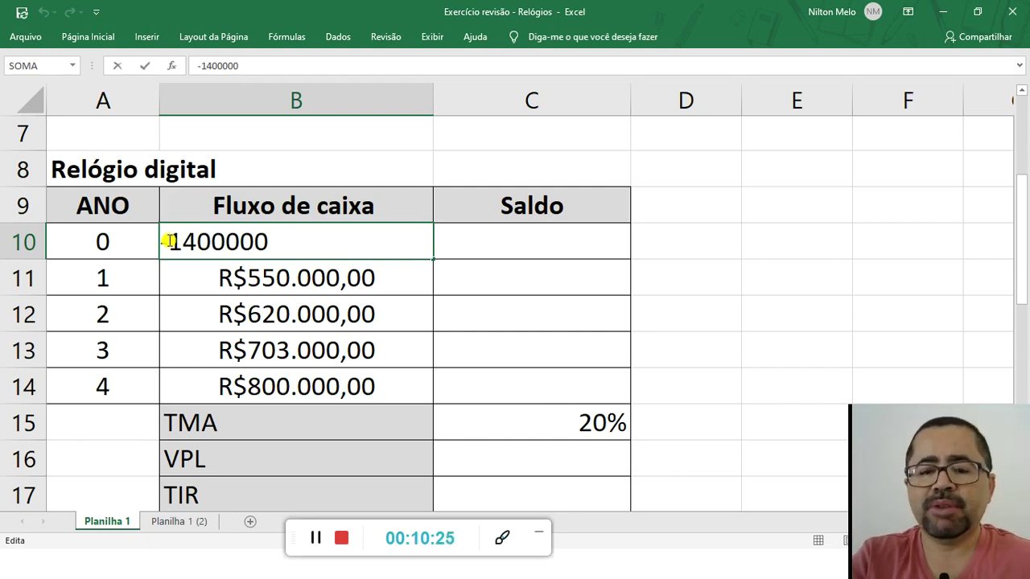
pyautogui.press('Return')
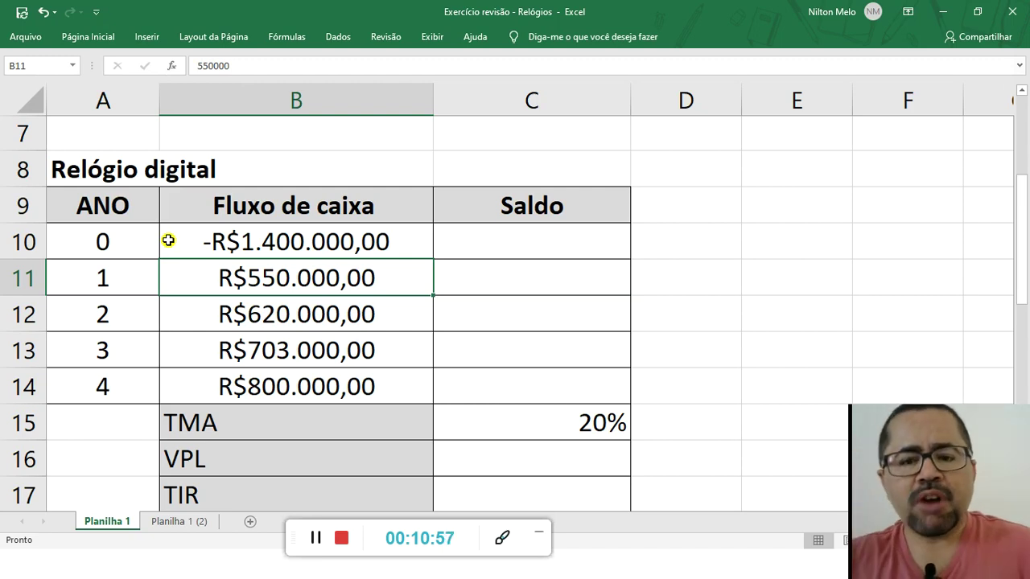
pyautogui.click(263, 241)
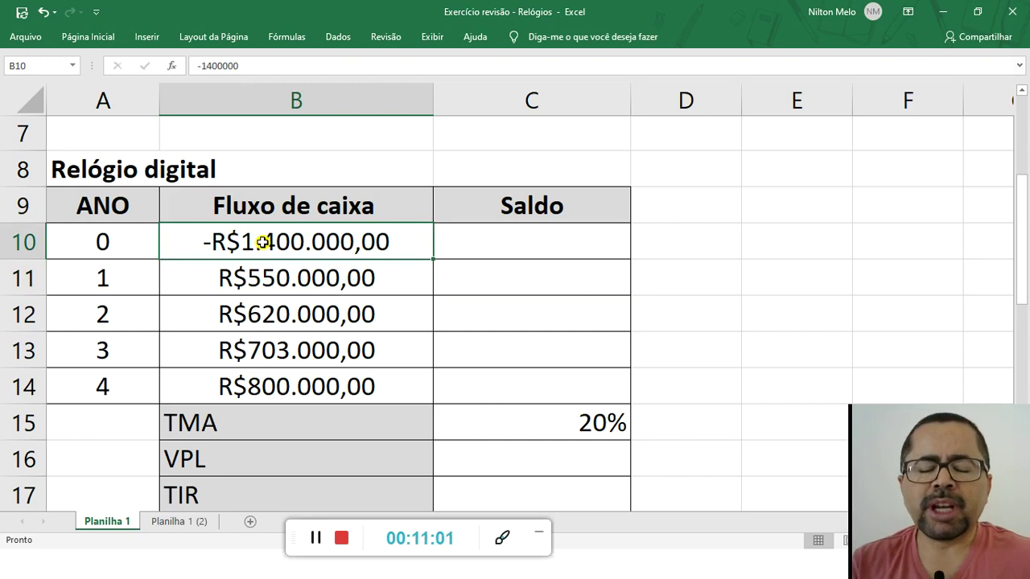
# Check the TMA row below the cash flows, including the number format of the rate in C15
pyautogui.click(210, 426)
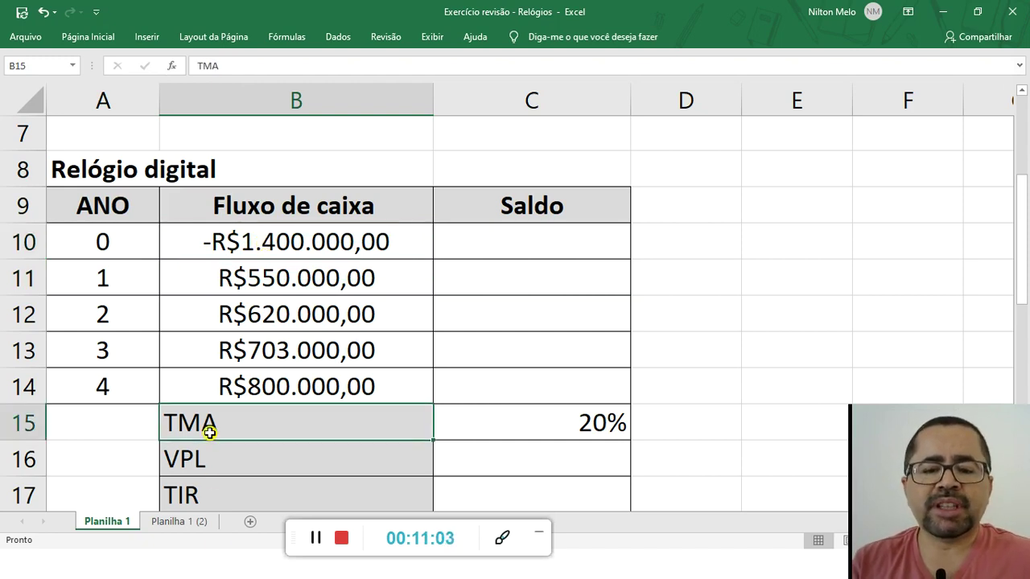
pyautogui.scroll(-1, 210, 432)
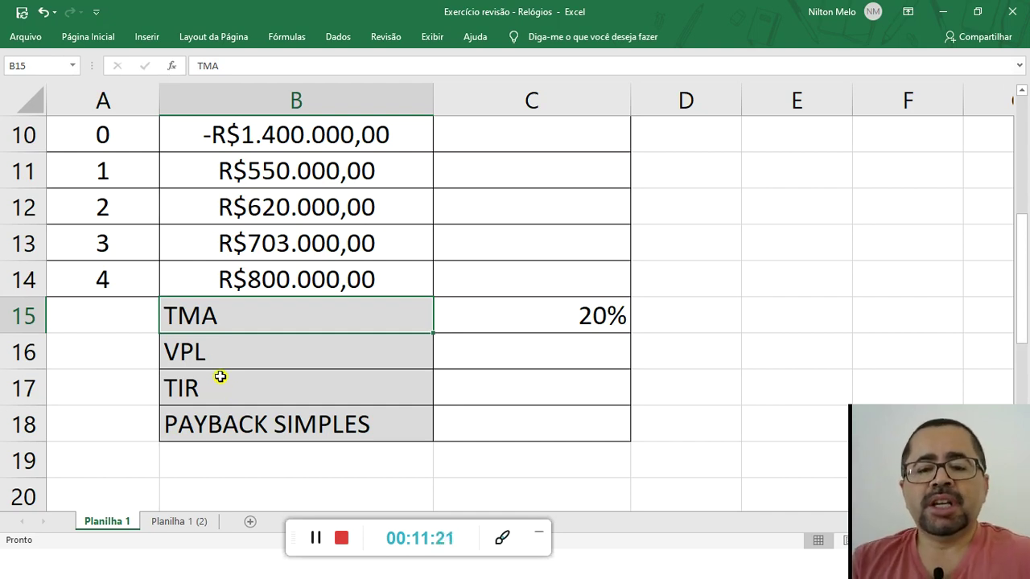
pyautogui.click(595, 313)
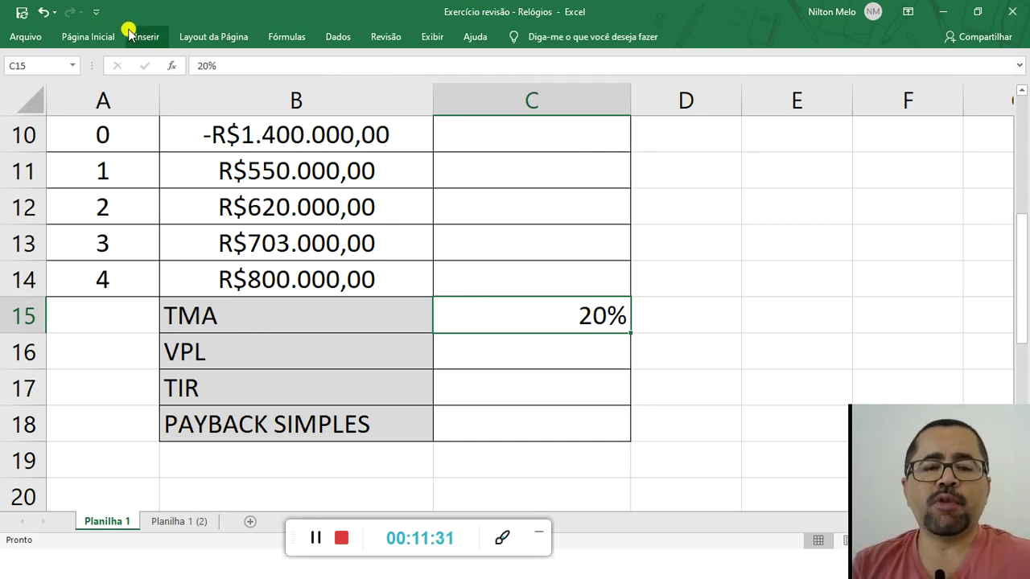
pyautogui.click(83, 33)
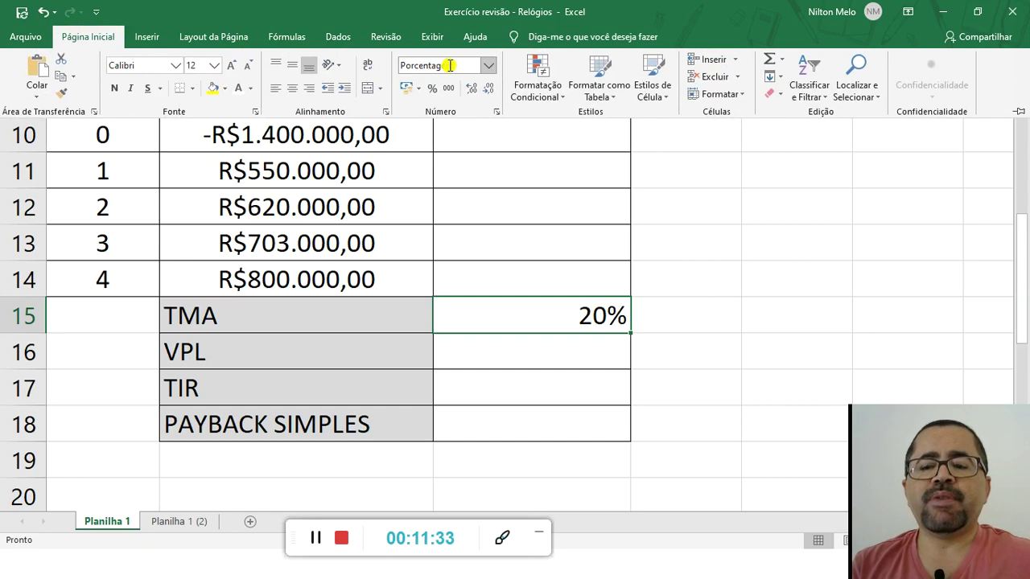
pyautogui.click(525, 350)
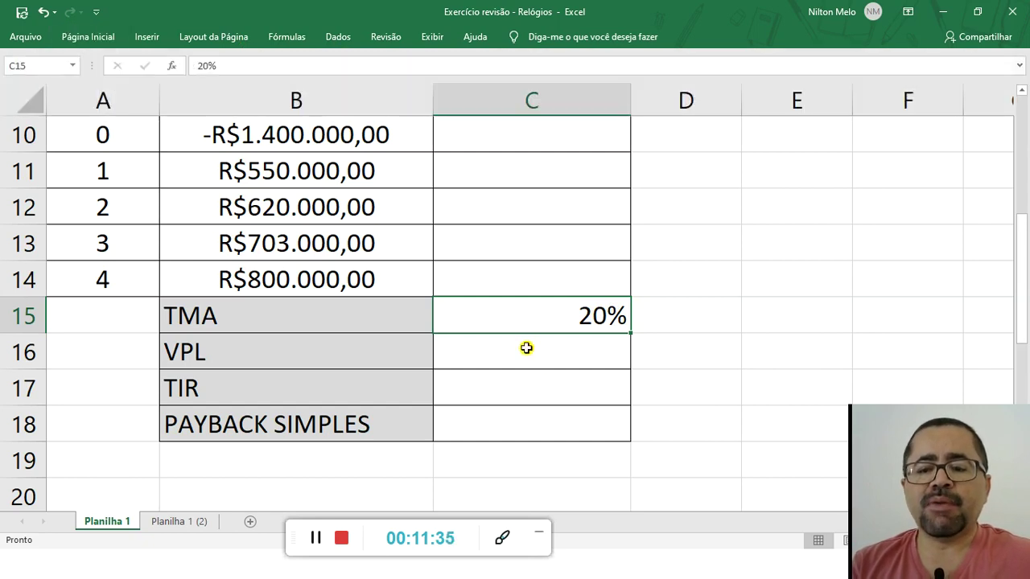
pyautogui.click(530, 358)
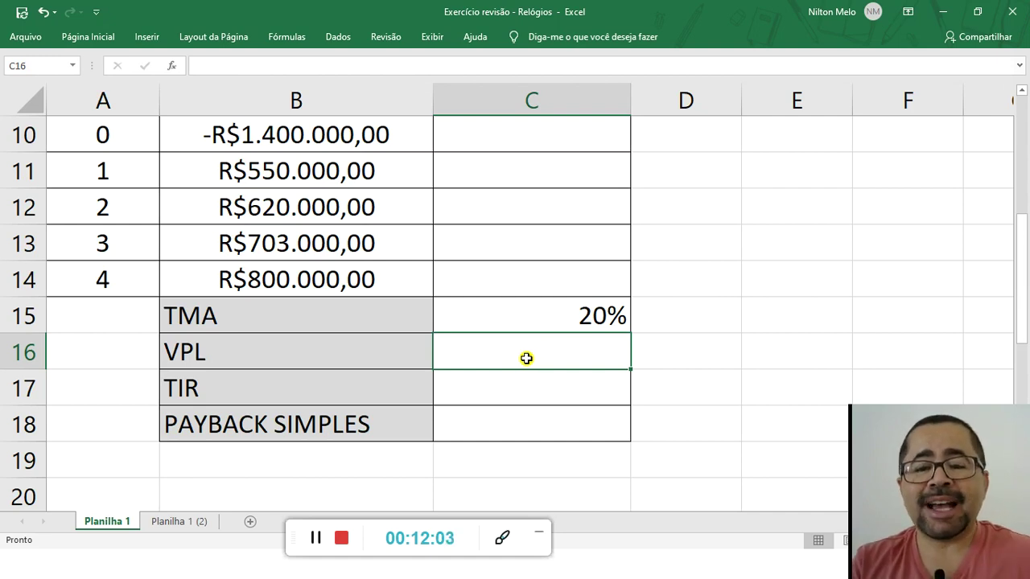
# Review the inputs for the VPL in C16: the TMA in C15, the initial investment in B10 and the yearly cash flows in B11:B13
pyautogui.click(583, 312)
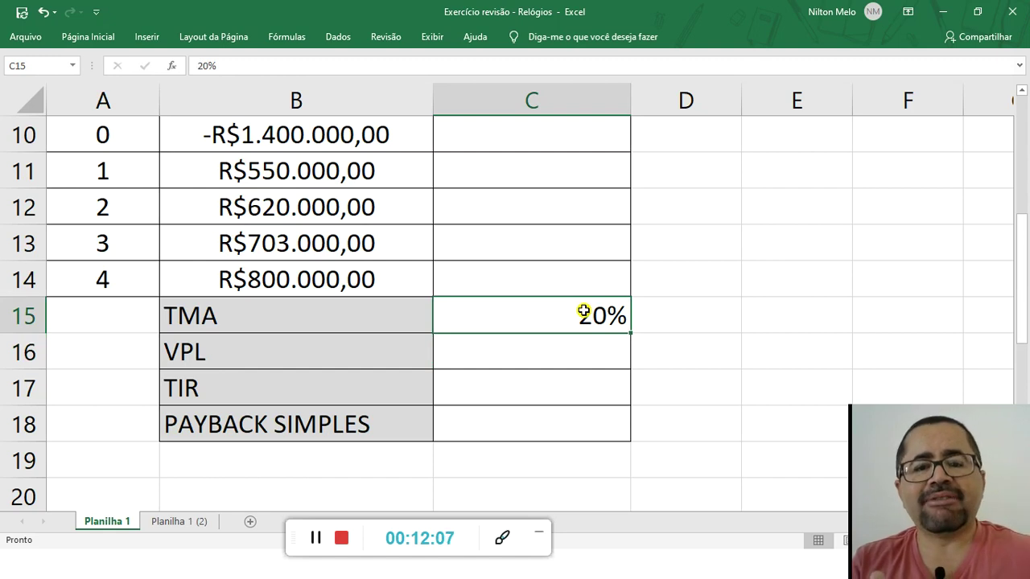
pyautogui.click(273, 167)
pyautogui.click(291, 211)
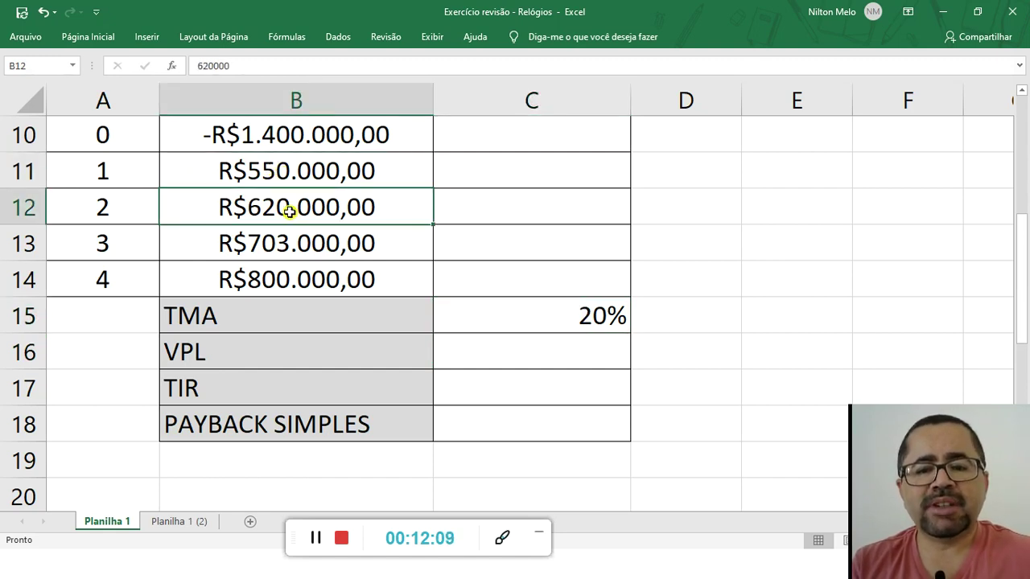
pyautogui.click(299, 245)
pyautogui.click(573, 320)
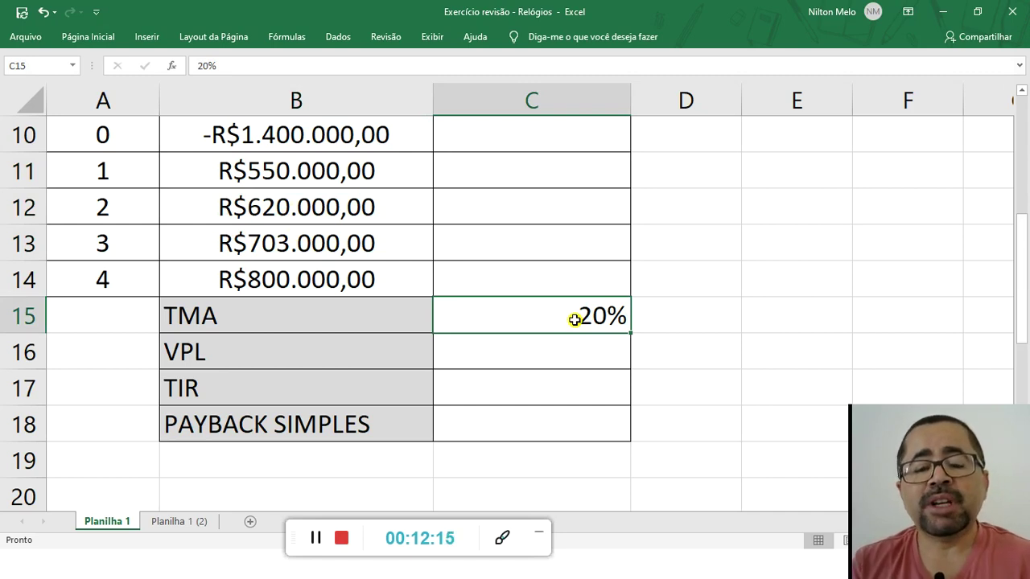
pyautogui.click(551, 360)
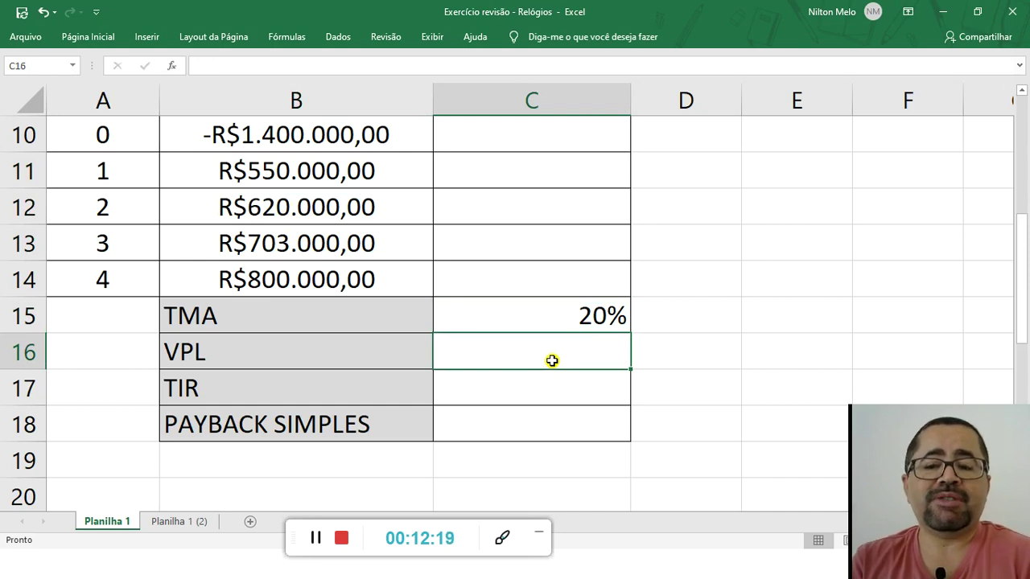
pyautogui.click(242, 138)
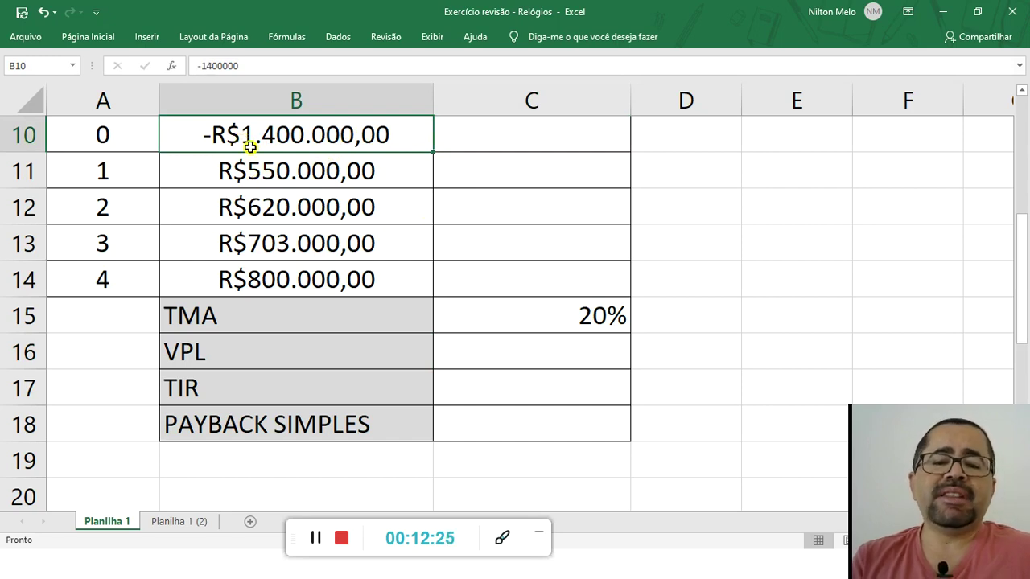
pyautogui.click(587, 316)
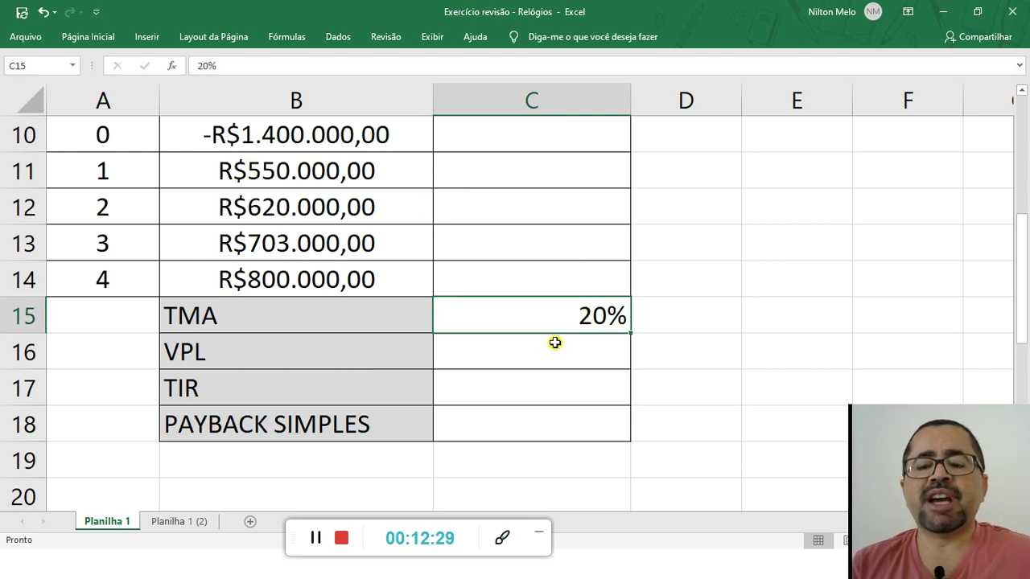
pyautogui.click(555, 342)
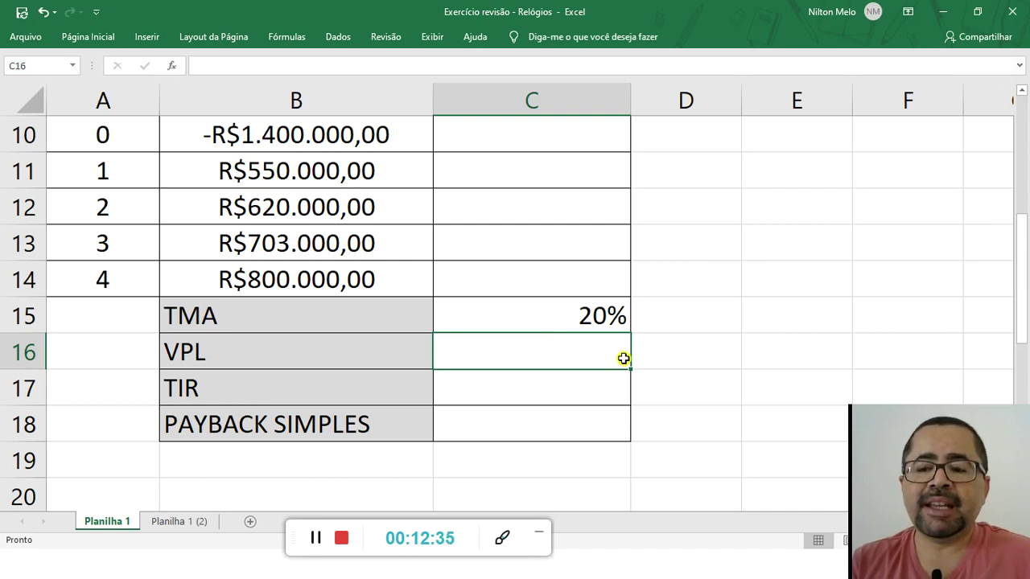
# Write the formula pattern FC0+VPL(TAXA;FC1:FCN) as a text note in D16, beside the VPL row
pyautogui.click(701, 347)
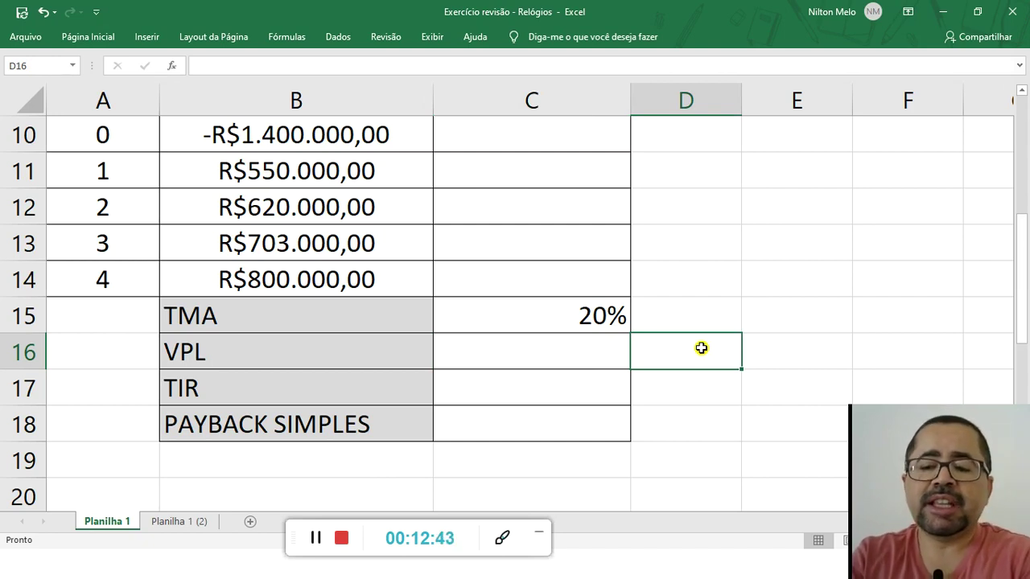
pyautogui.write('FC0')
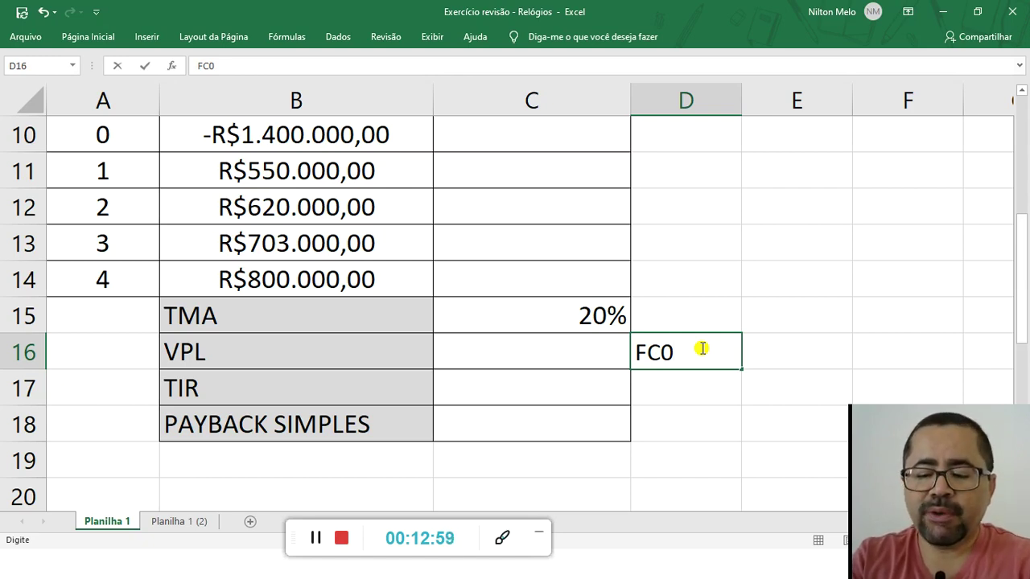
pyautogui.write('+')
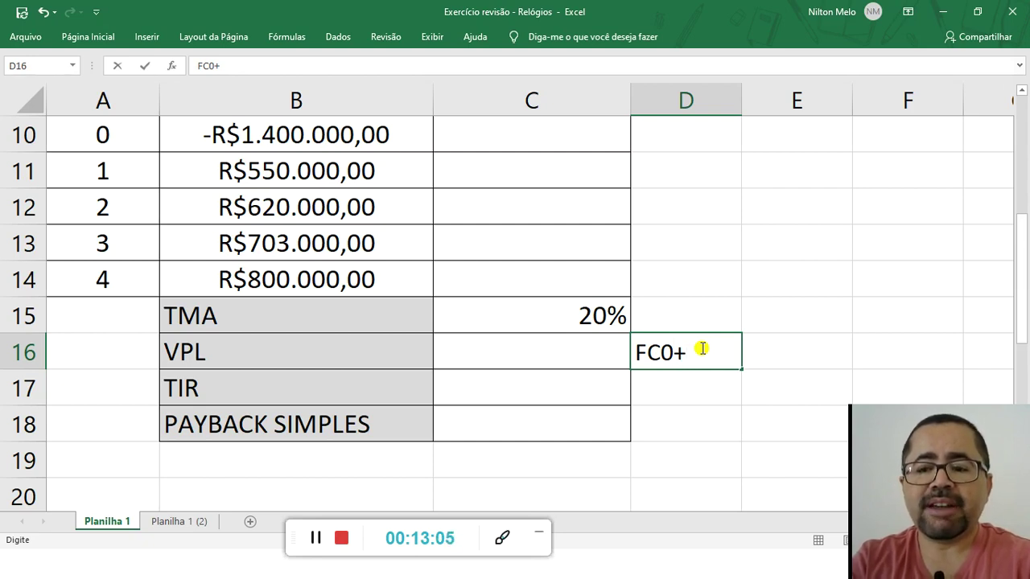
pyautogui.write('VPL')
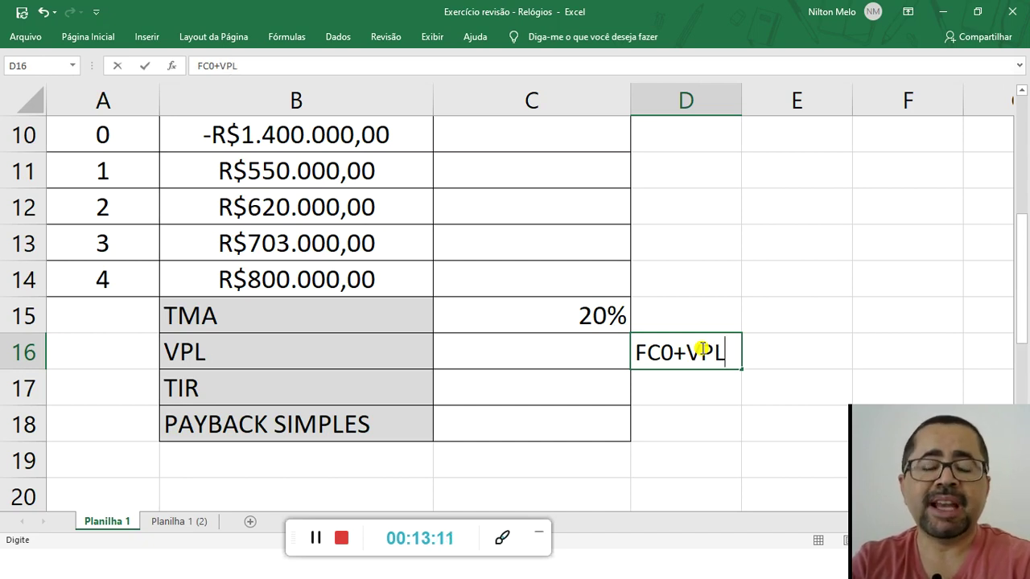
pyautogui.write('(')
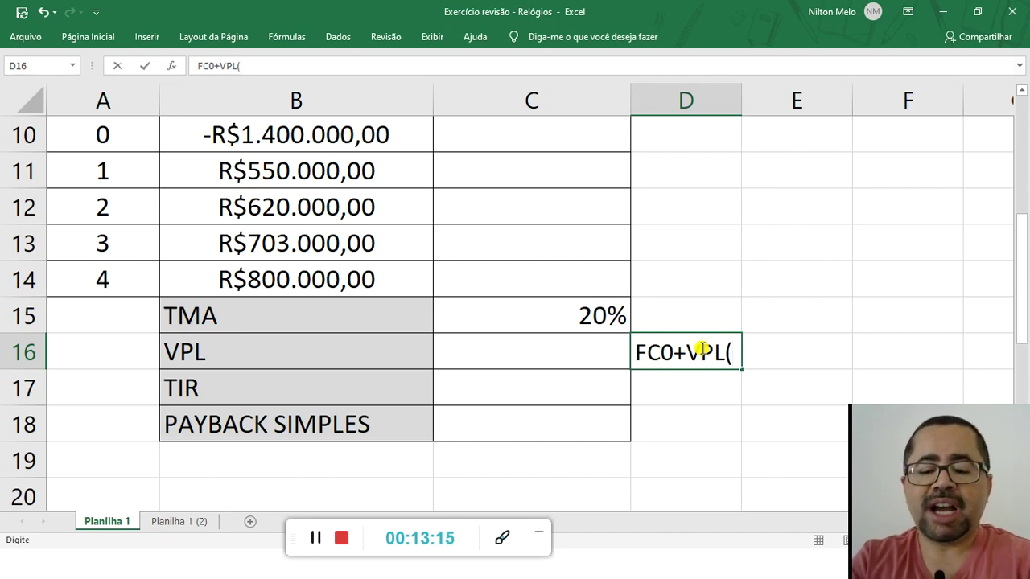
pyautogui.write('TA ')
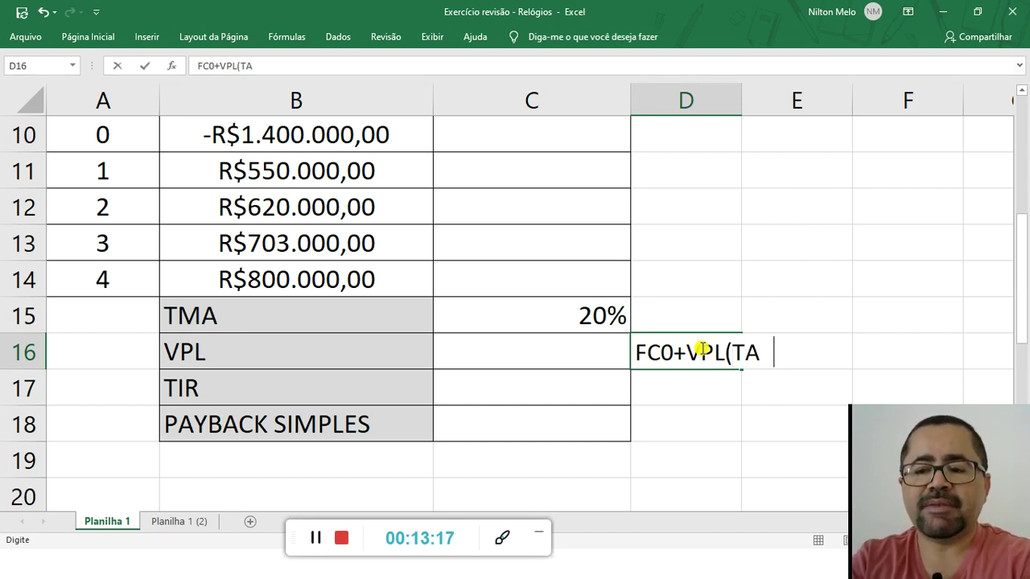
pyautogui.write('XA;')
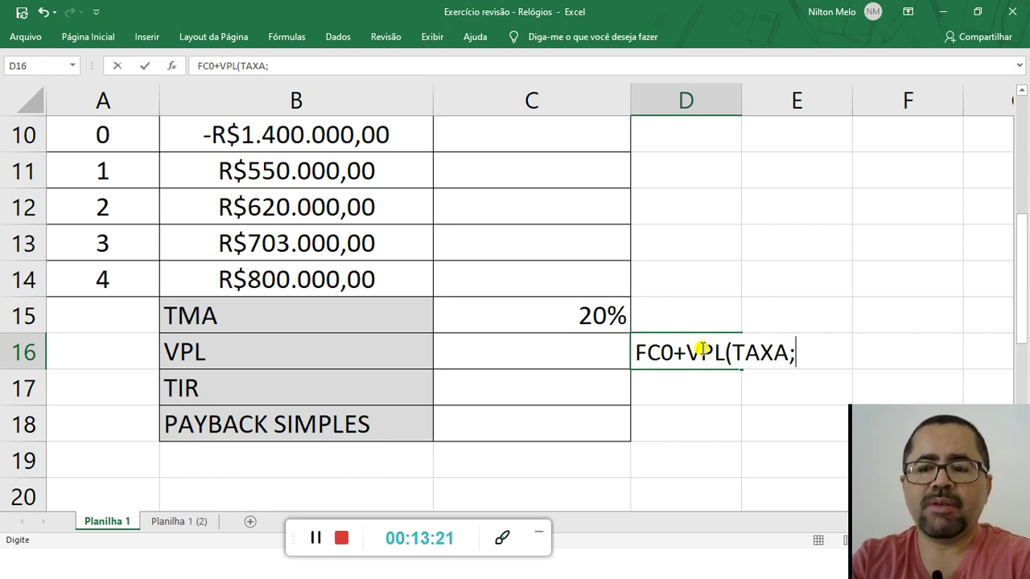
pyautogui.write('F')
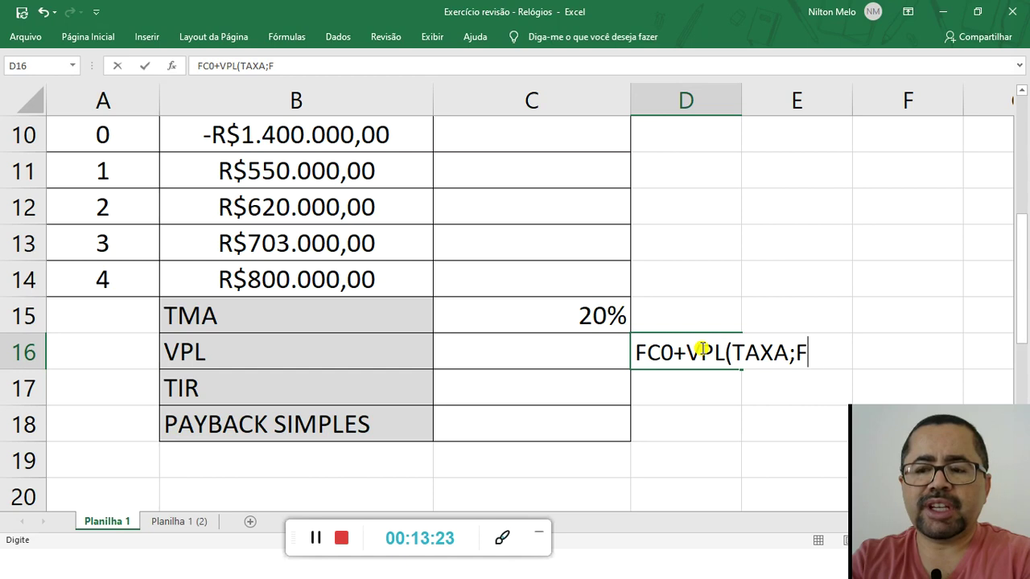
pyautogui.write('C1:FC')
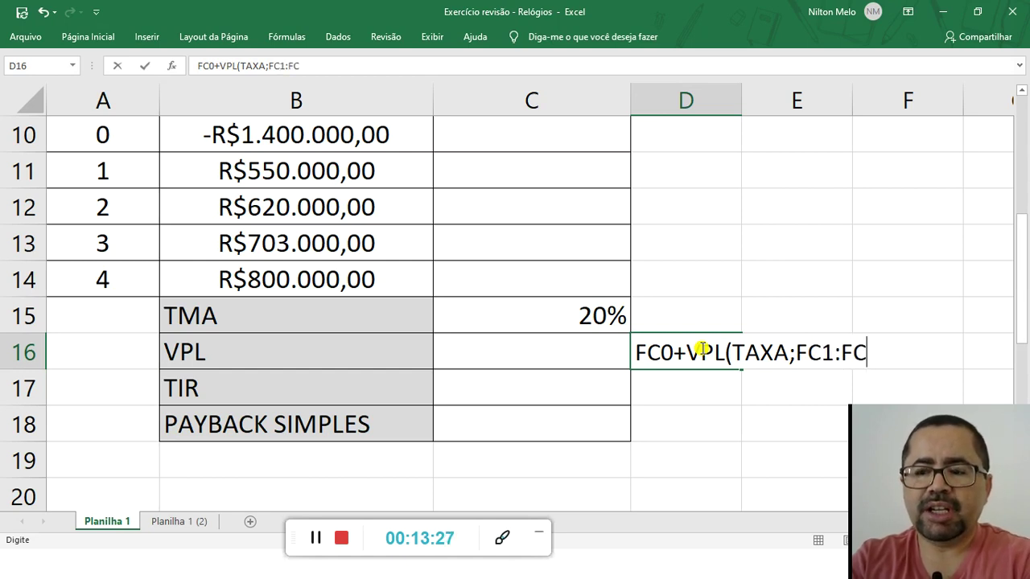
pyautogui.write('N')
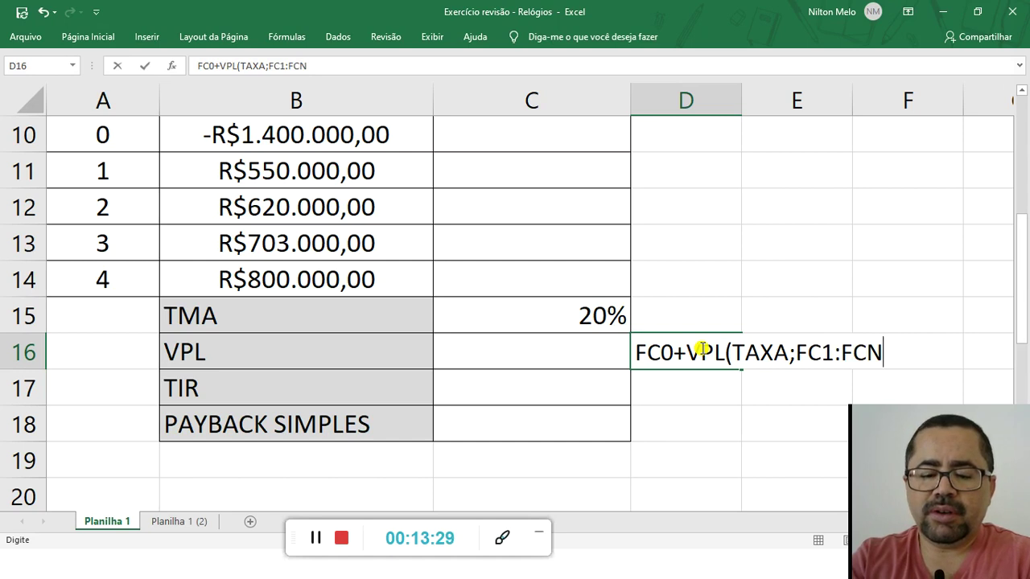
pyautogui.write(')')
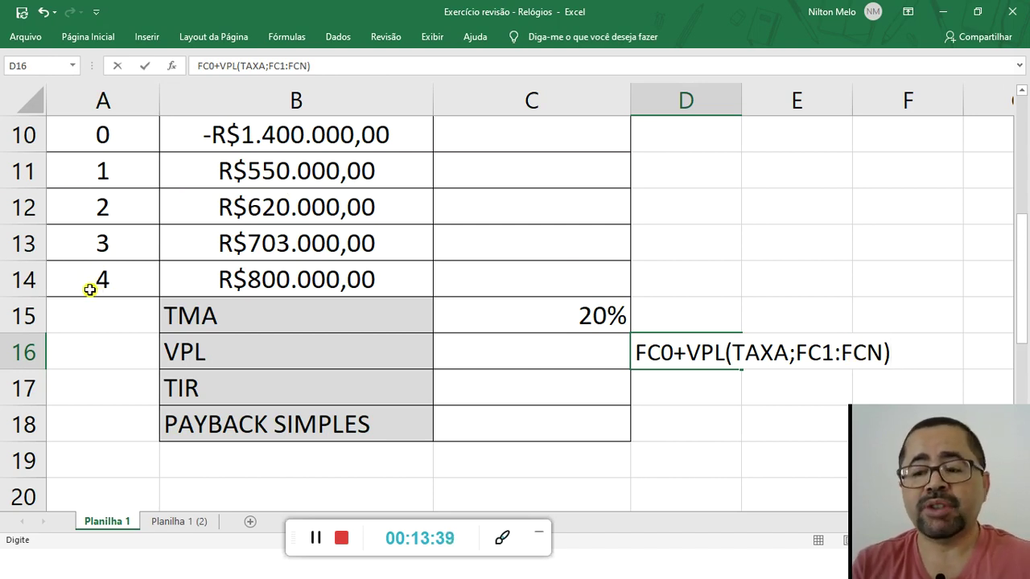
pyautogui.click(833, 351)
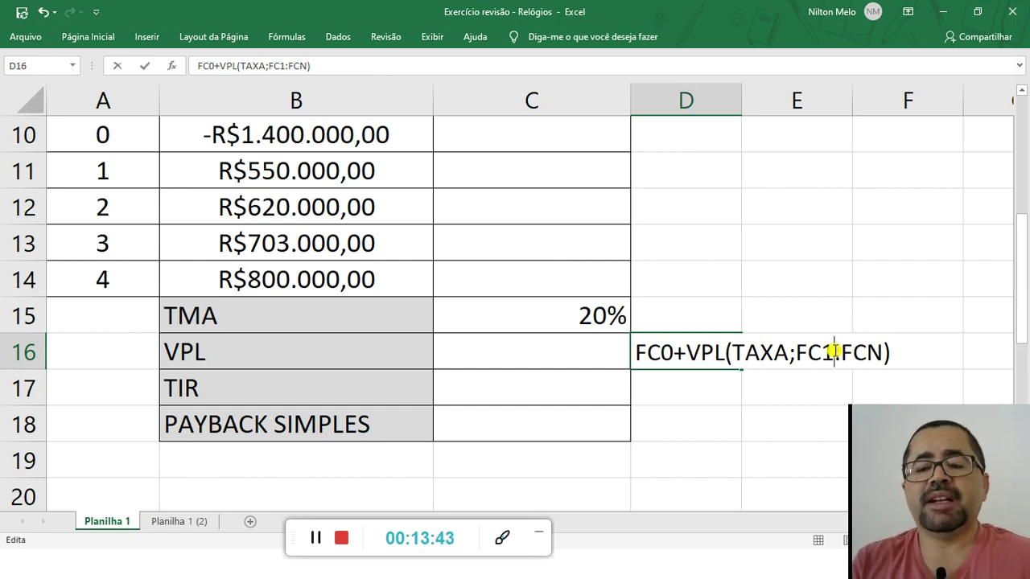
pyautogui.click(544, 360)
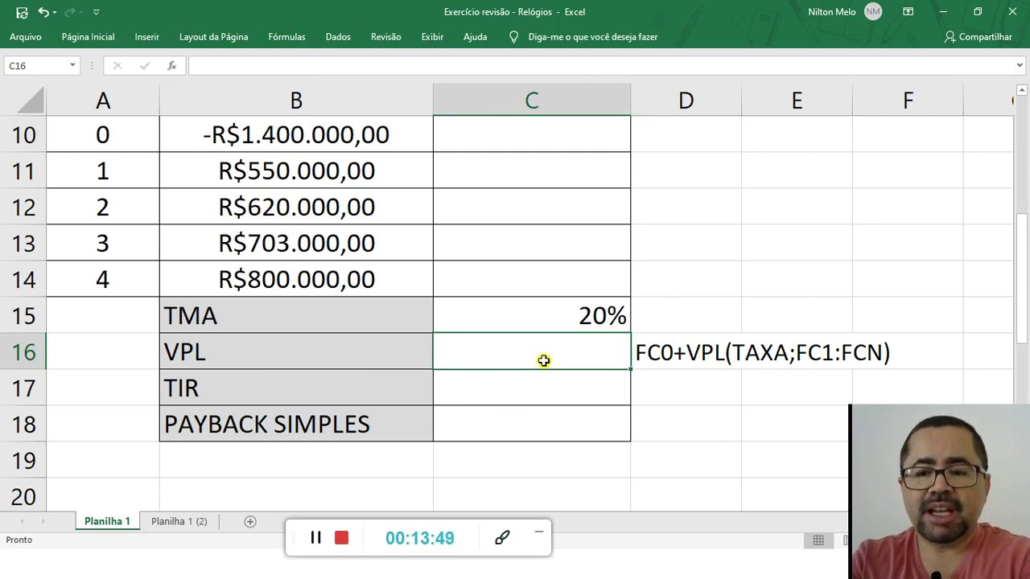
pyautogui.write('FCO')
pyautogui.write('+')
pyautogui.press('BackSpace')
pyautogui.press('BackSpace')
pyautogui.press('BackSpace')
pyautogui.press('BackSpace')
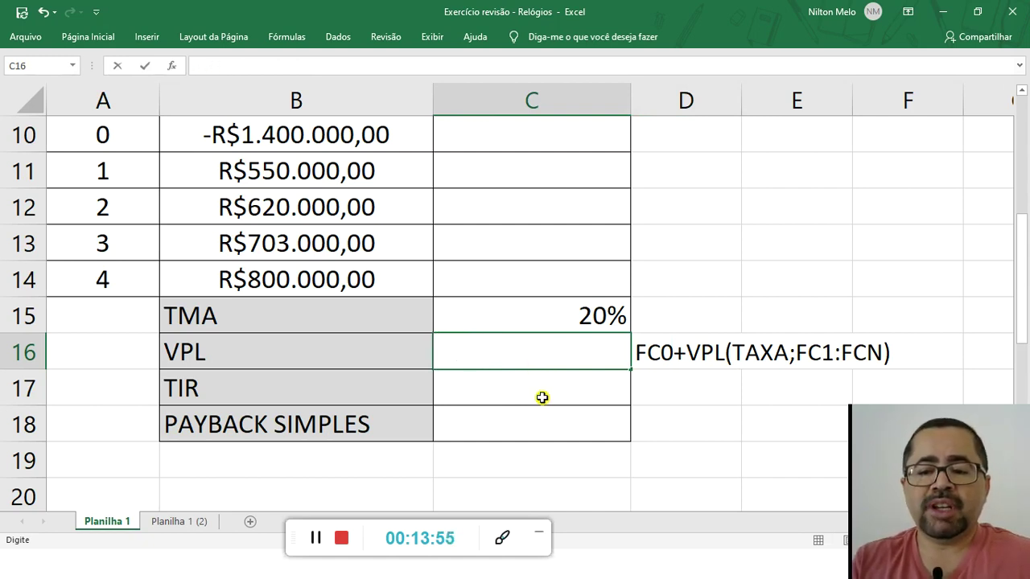
pyautogui.click(542, 394)
pyautogui.click(534, 351)
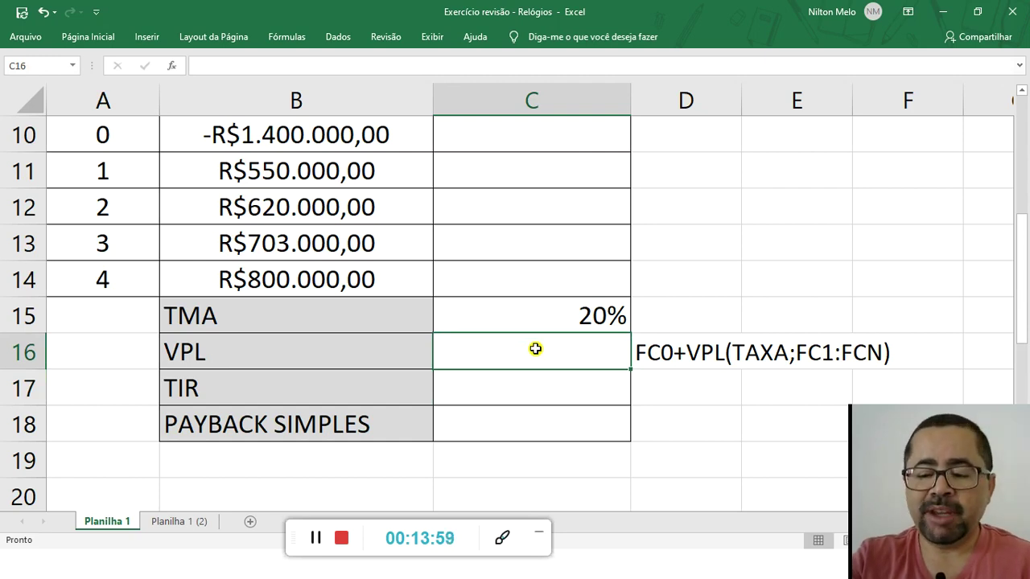
# Start the VPL formula in C16 with the initial investment in B10 plus the VPL function
pyautogui.write('=')
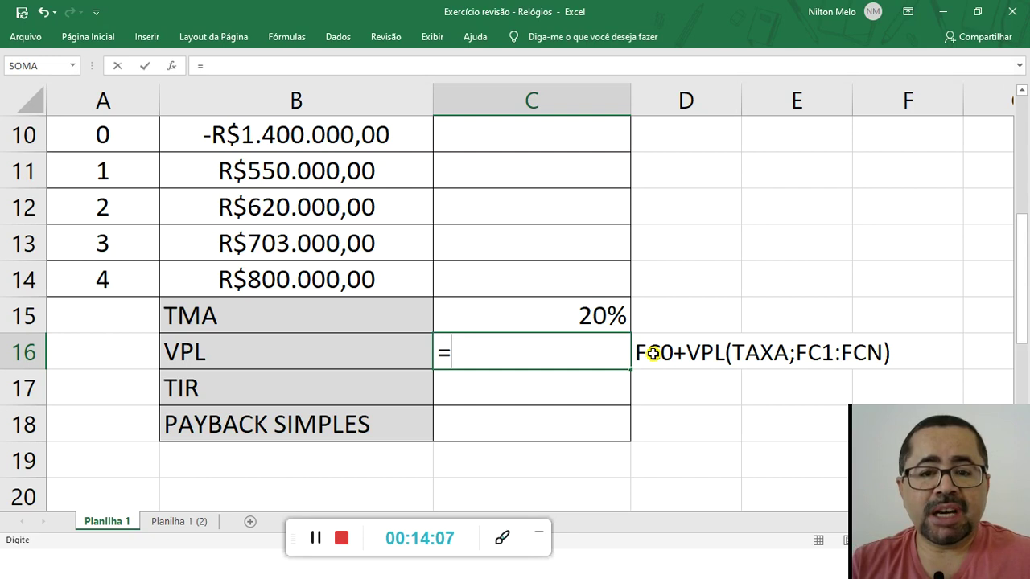
pyautogui.click(251, 138)
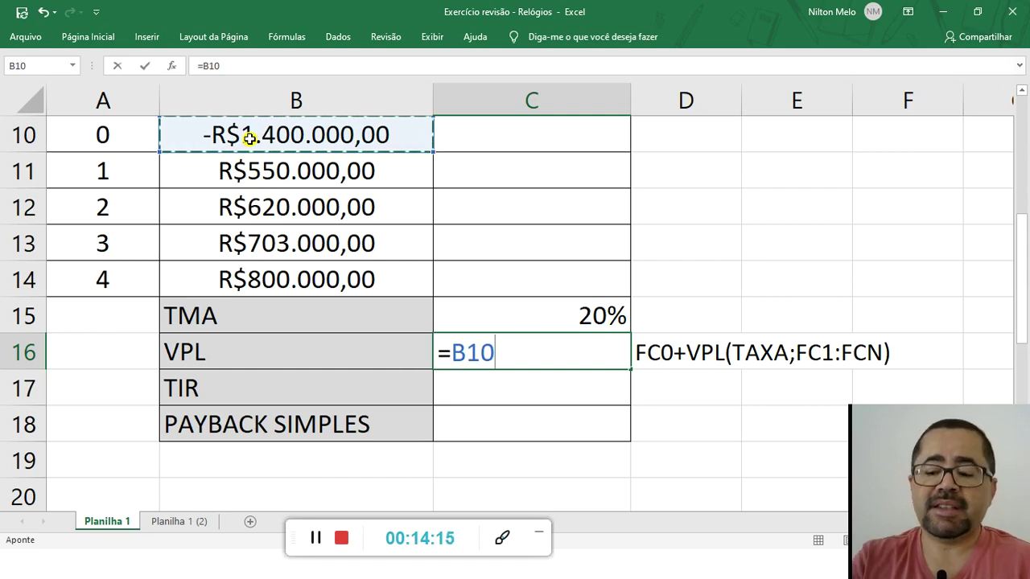
pyautogui.press('BackSpace')
pyautogui.press('BackSpace')
pyautogui.press('BackSpace')
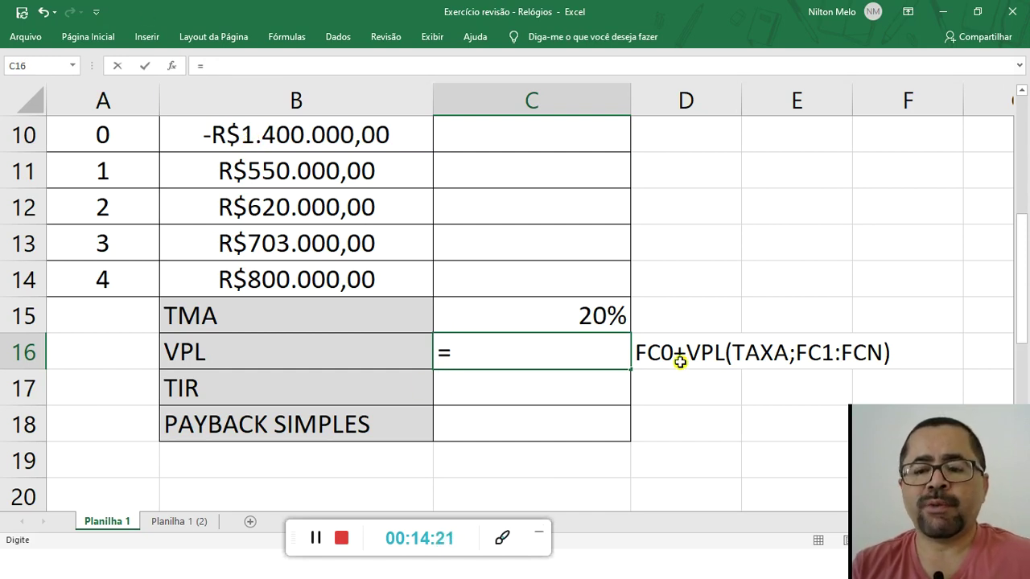
pyautogui.click(274, 138)
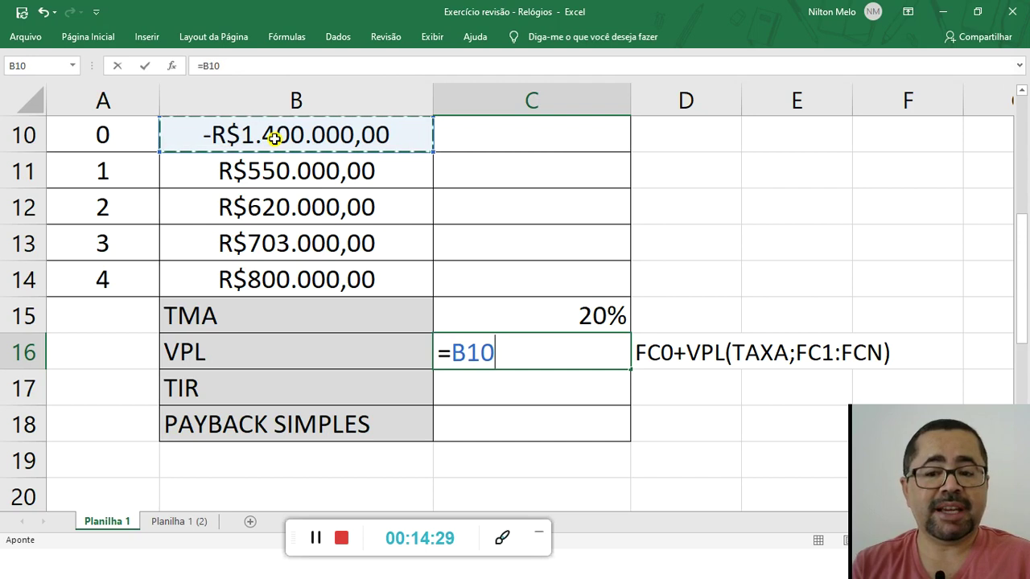
pyautogui.write('+VPL')
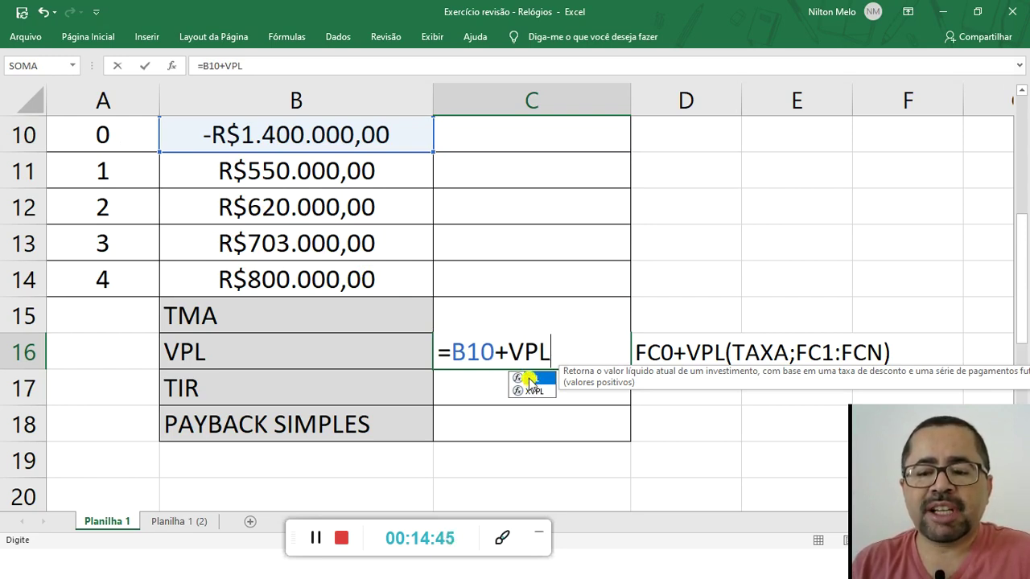
pyautogui.doubleClick(531, 378)
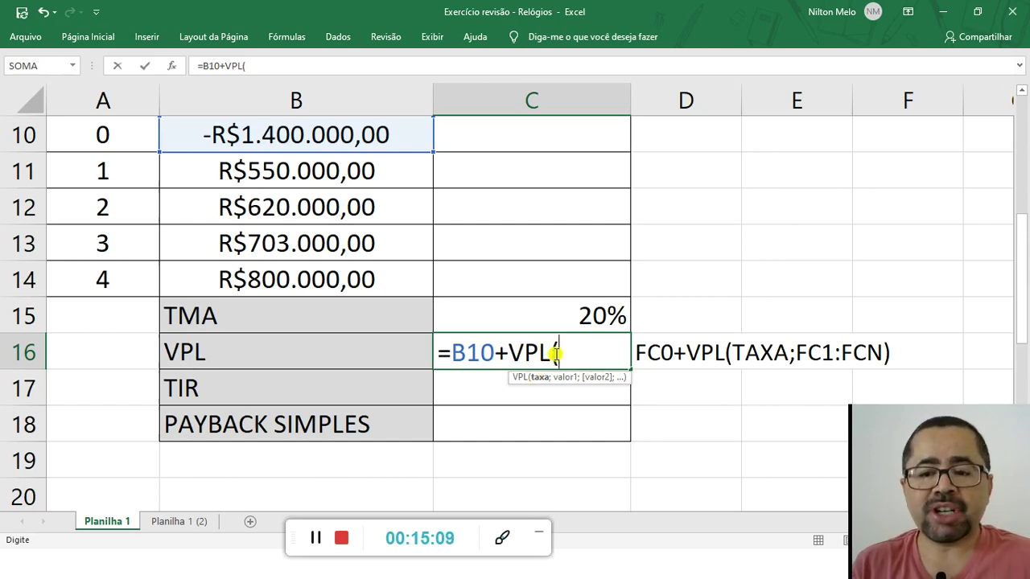
# Complete the C16 formula with C15 as the rate and B11, B12, B13 and B14 as separate cash flow values
pyautogui.click(591, 314)
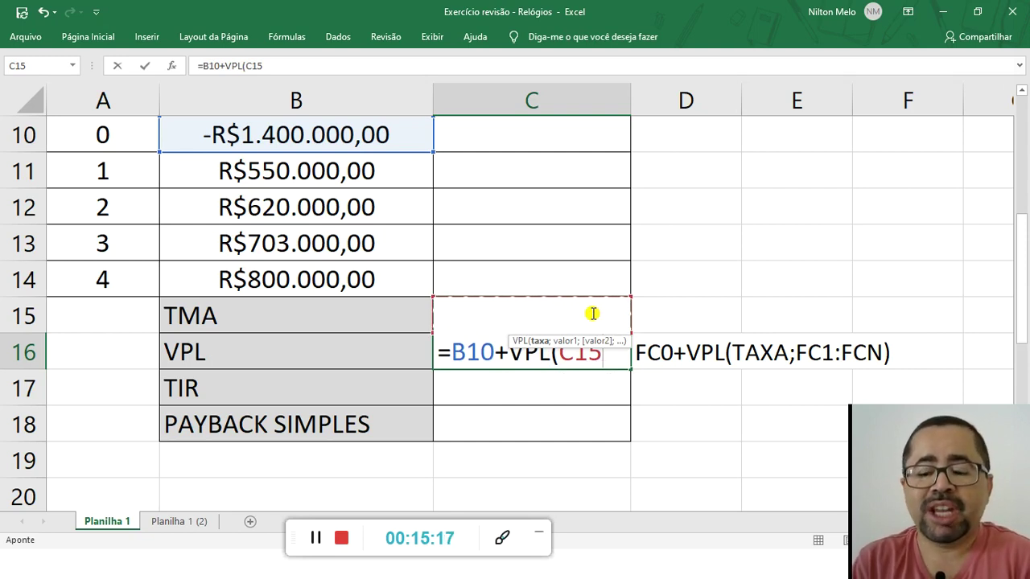
pyautogui.write(';')
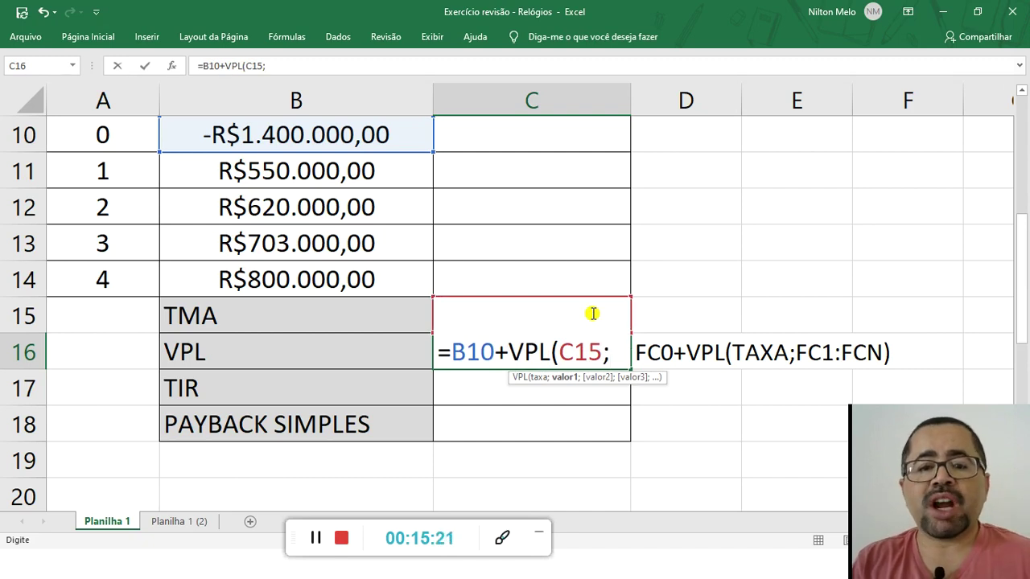
pyautogui.click(282, 169)
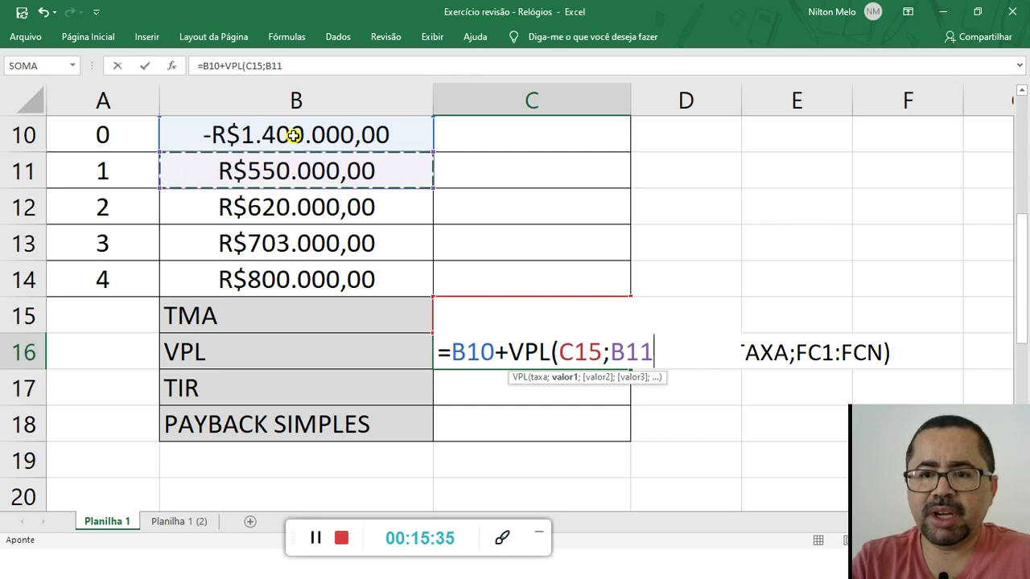
pyautogui.write(';')
pyautogui.click(263, 208)
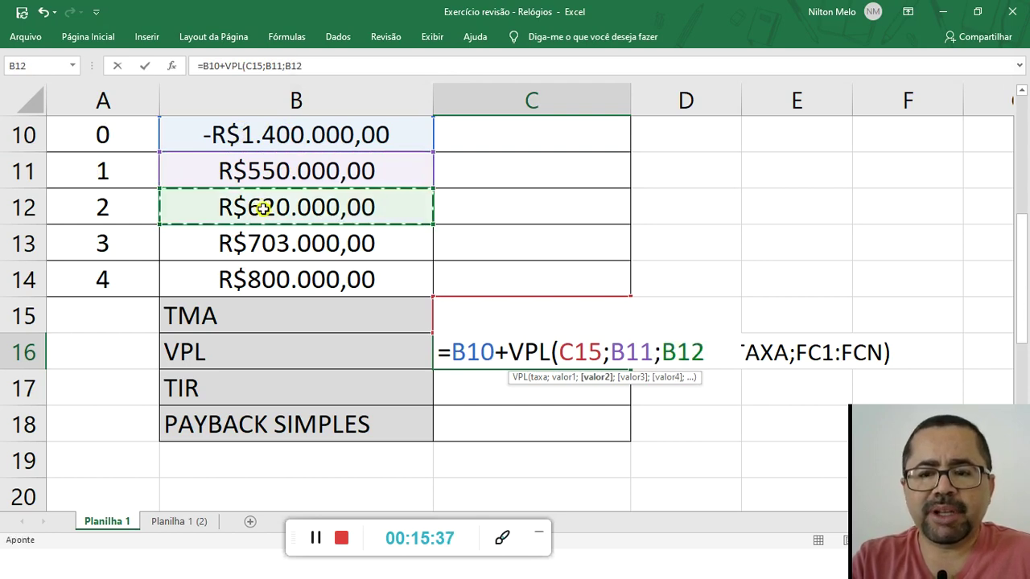
pyautogui.write(';B13;')
pyautogui.click(273, 278)
pyautogui.write(')')
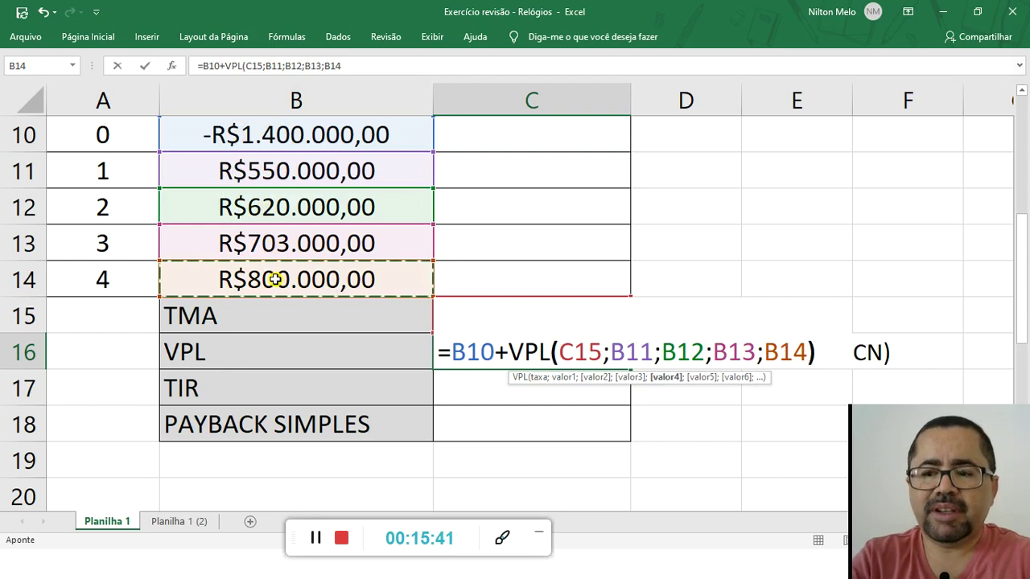
pyautogui.press('Return')
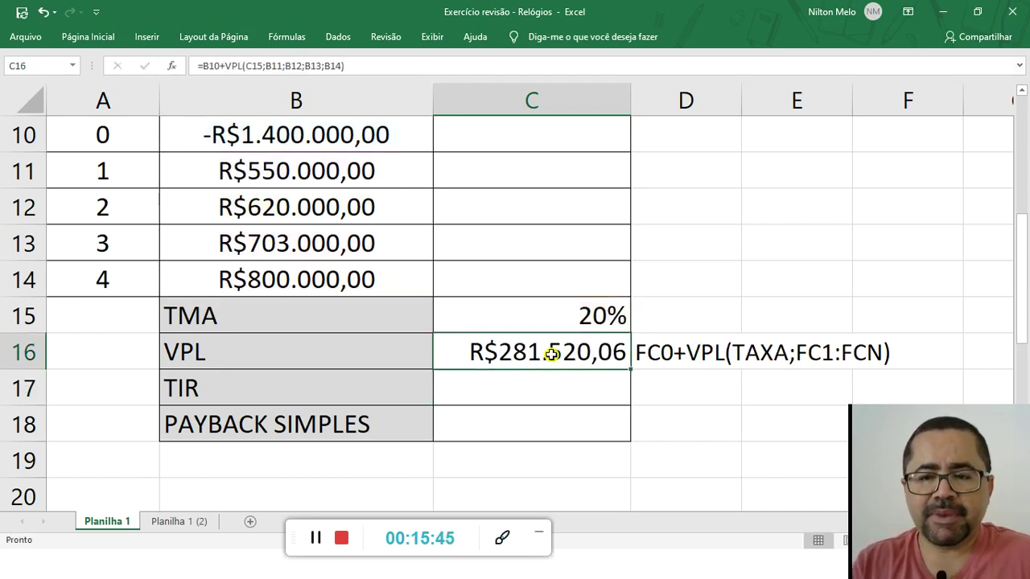
# Replace the separate cash flow arguments in the C16 formula with a range, giving =B10+VPL(C15;B11:B14)
pyautogui.doubleClick(550, 354)
pyautogui.click(806, 351)
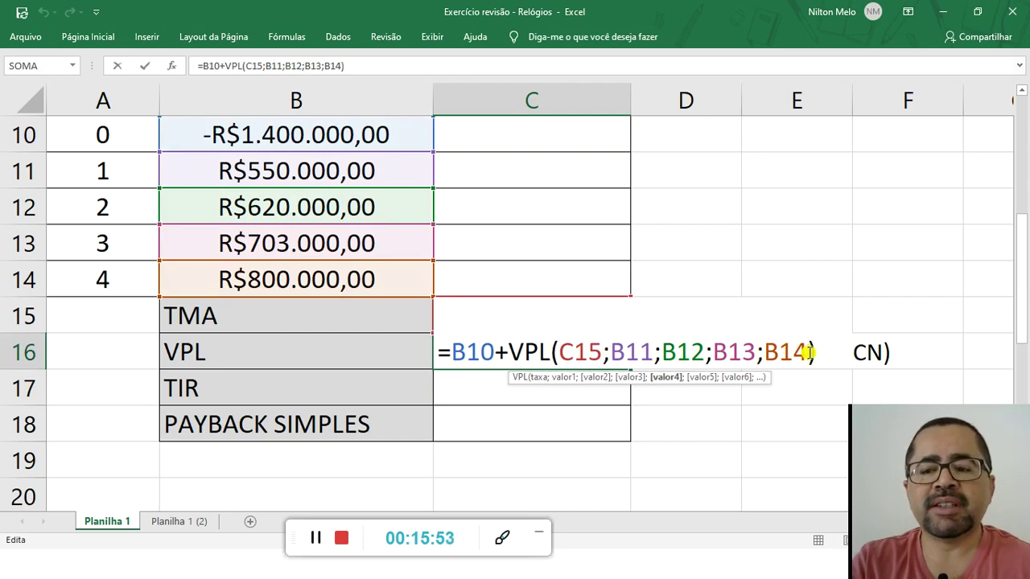
pyautogui.press('BackSpace')
pyautogui.press('BackSpace')
pyautogui.press('BackSpace')
pyautogui.press('BackSpace')
pyautogui.press('BackSpace')
pyautogui.press('BackSpace')
pyautogui.press('BackSpace')
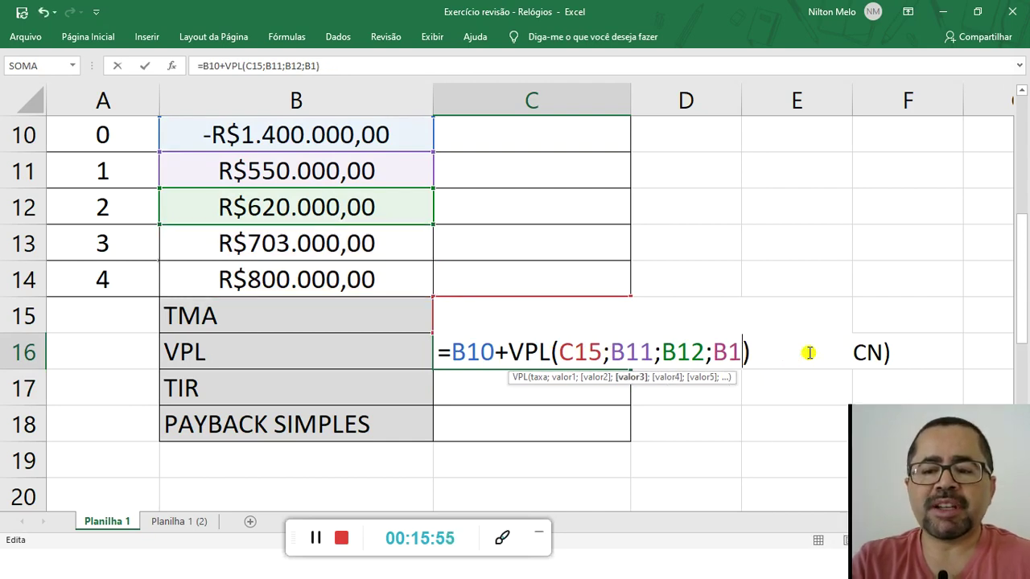
pyautogui.press('BackSpace')
pyautogui.press('BackSpace')
pyautogui.press('BackSpace')
pyautogui.press('BackSpace')
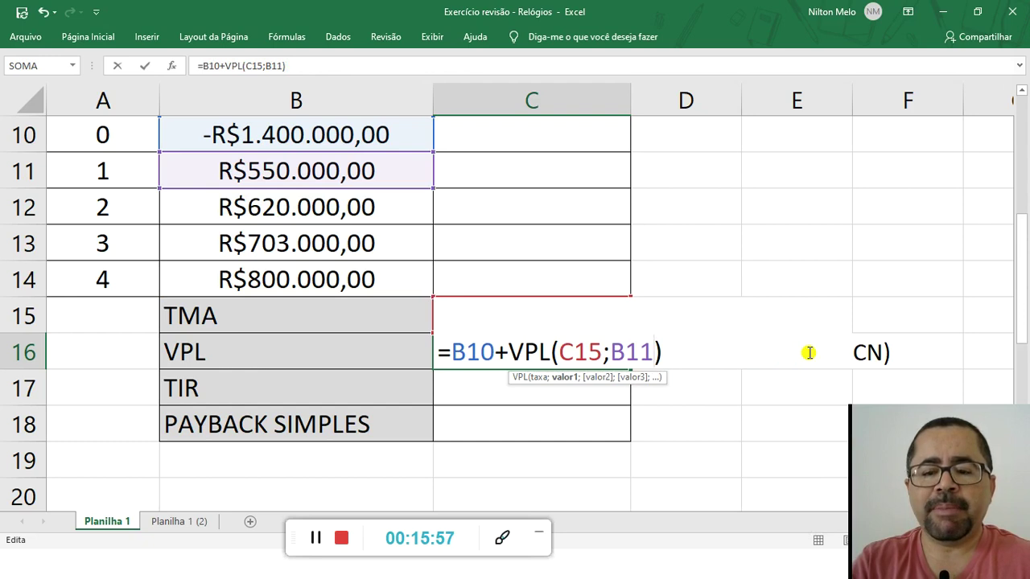
pyautogui.write(':')
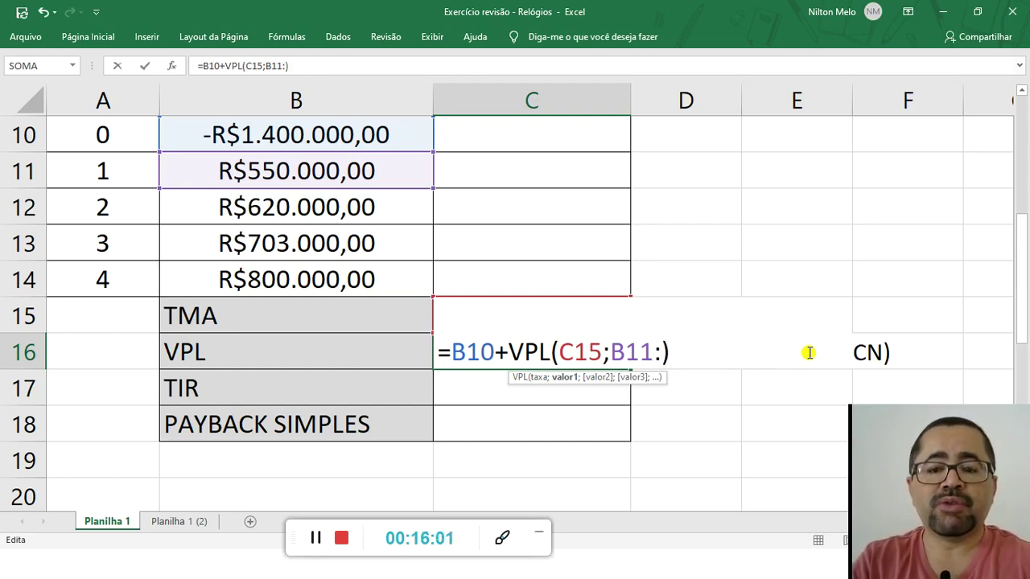
pyautogui.click(255, 279)
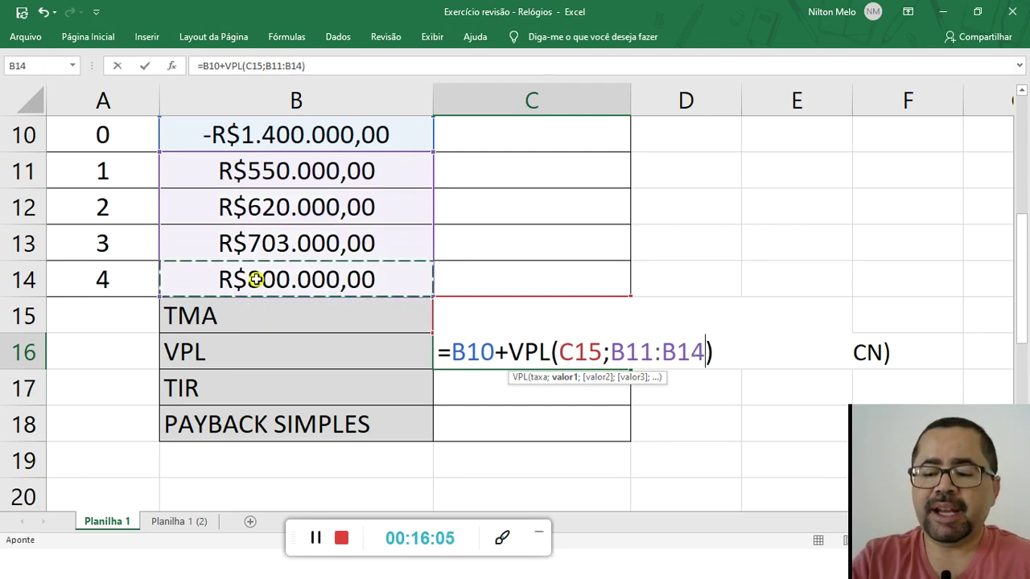
pyautogui.press('Return')
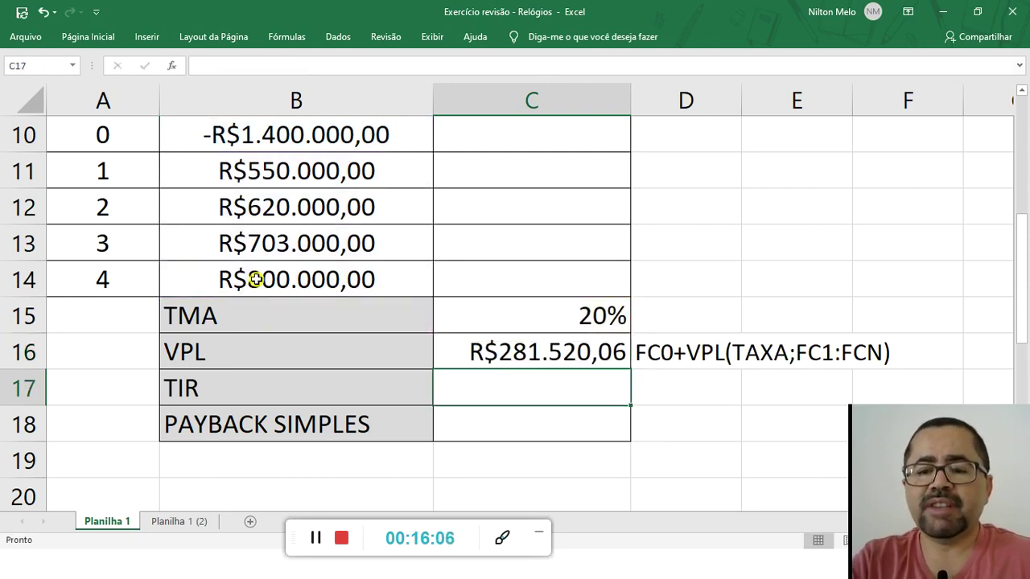
# Clear the cash flow argument of the C16 VPL formula and enter it again by selecting the whole range B11:B14
pyautogui.click(550, 354)
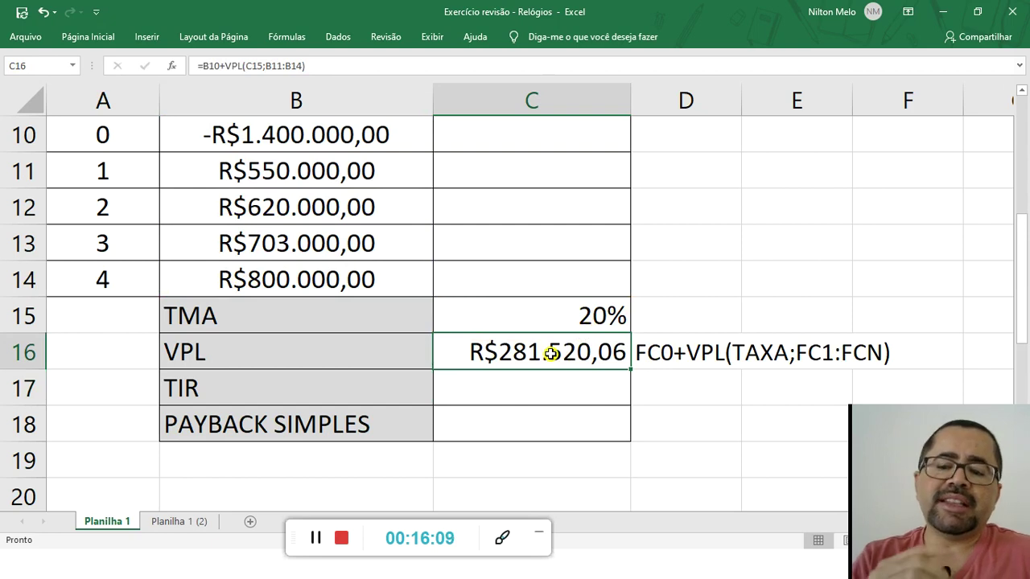
pyautogui.doubleClick(549, 354)
pyautogui.click(704, 352)
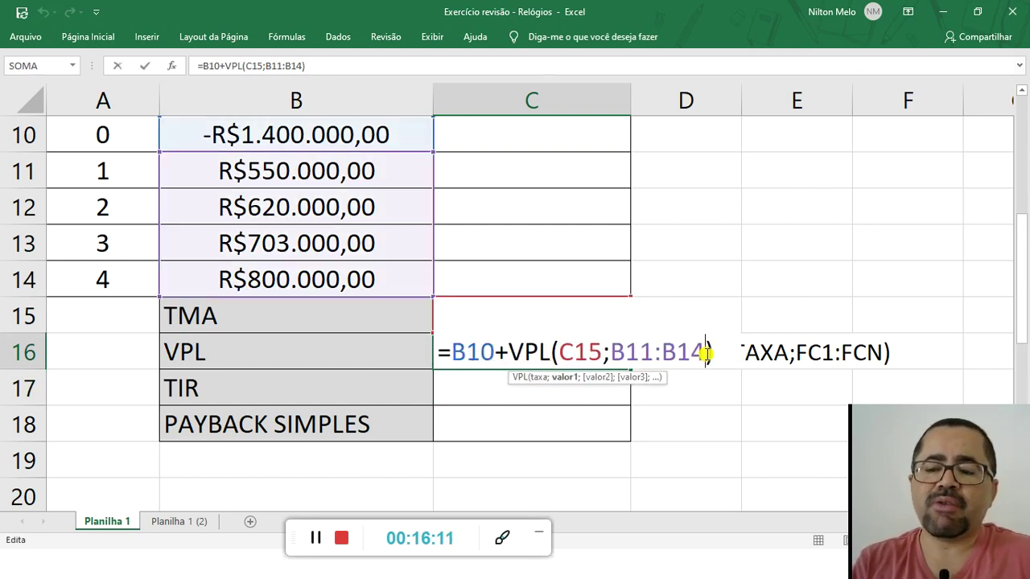
pyautogui.press('BackSpace')
pyautogui.press('BackSpace')
pyautogui.press('BackSpace')
pyautogui.press('BackSpace')
pyautogui.press('BackSpace')
pyautogui.press('BackSpace')
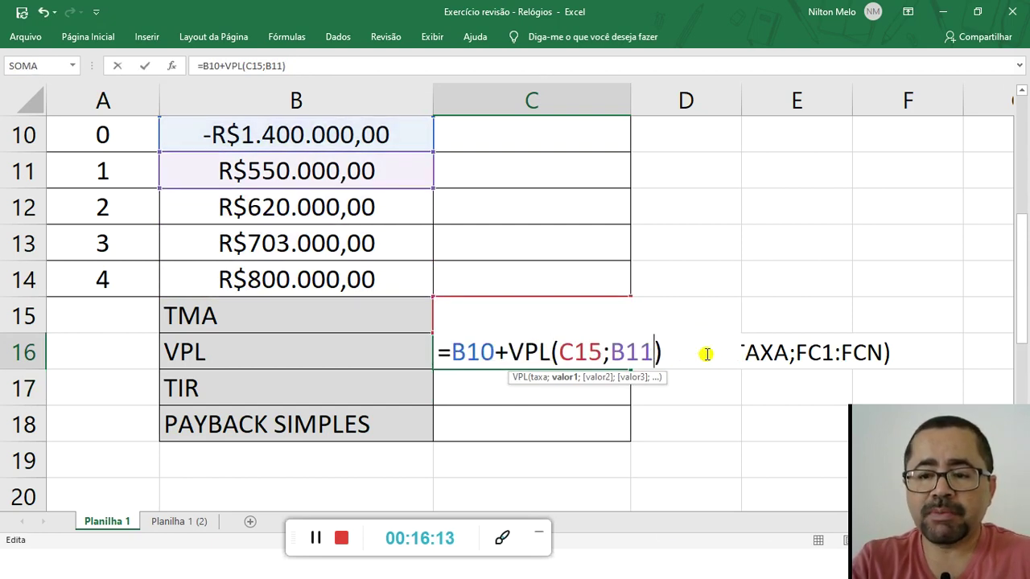
pyautogui.press('BackSpace')
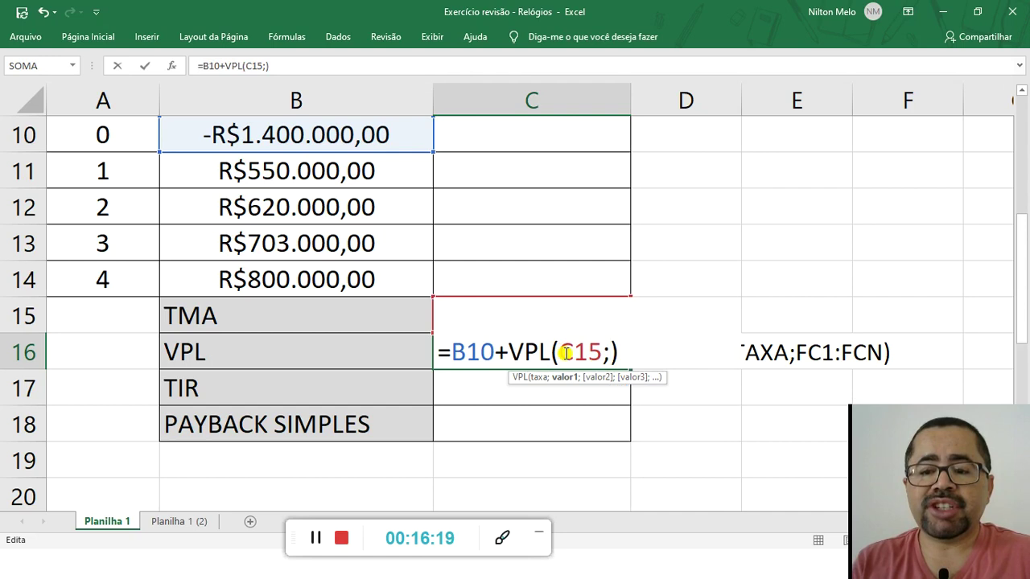
pyautogui.click(274, 171)
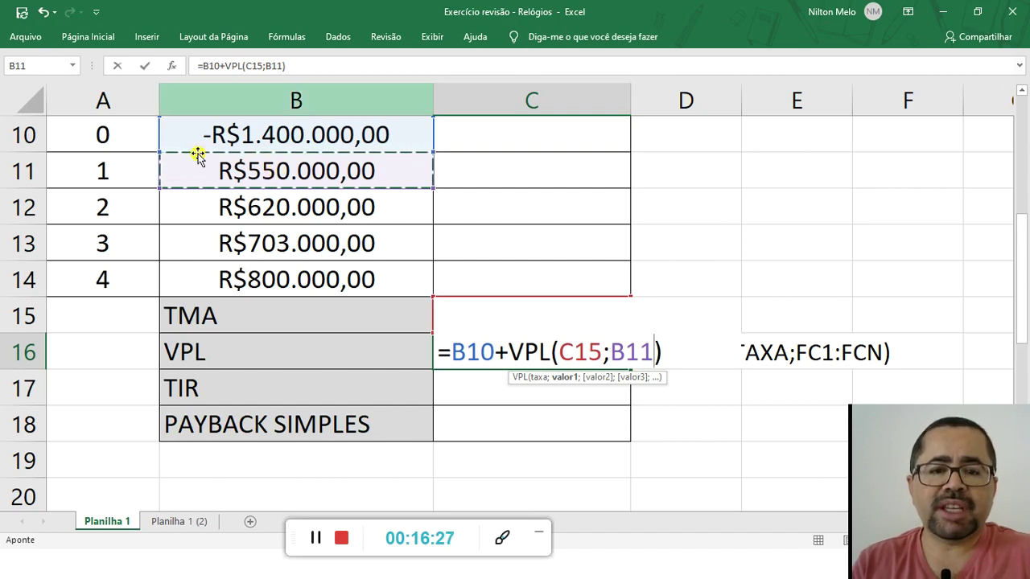
pyautogui.moveTo(301, 166); pyautogui.dragTo(301, 276)
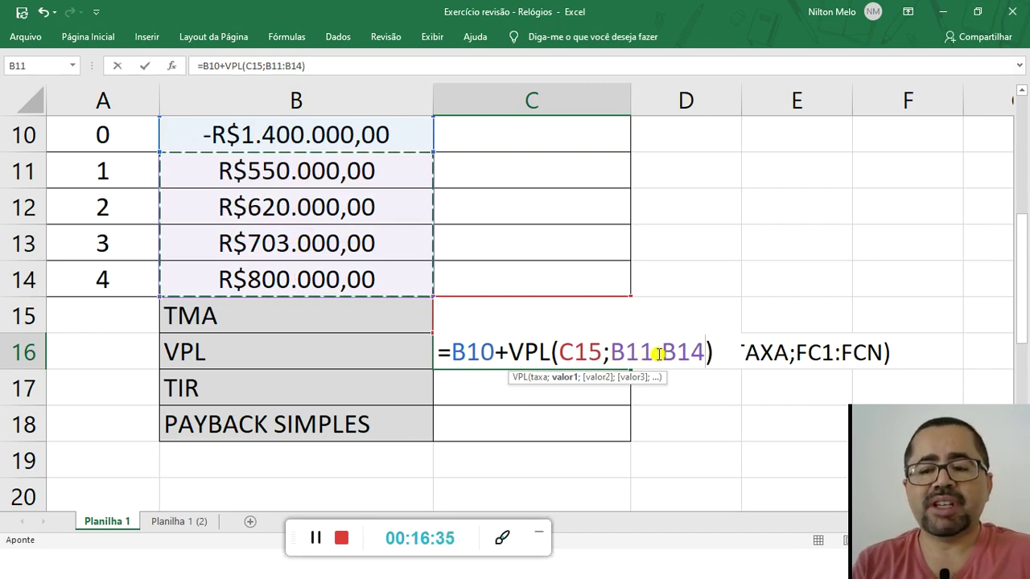
pyautogui.press('Return')
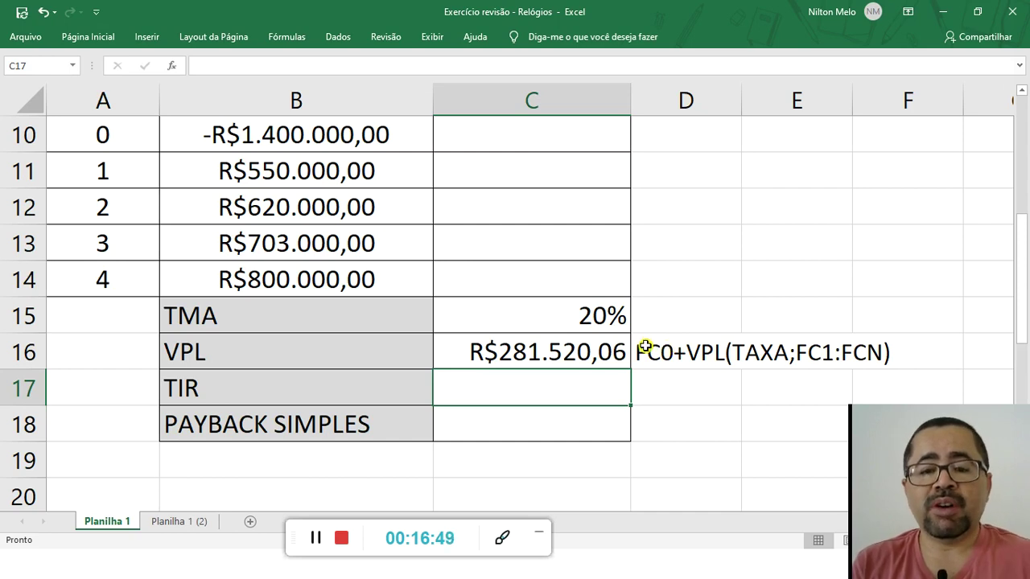
# Write the decision rule VPL>0 PROJETO VIÁVEL as a text note in D15, beside the TMA row
pyautogui.scroll(2, 620, 321)
pyautogui.scroll(-2, 613, 351)
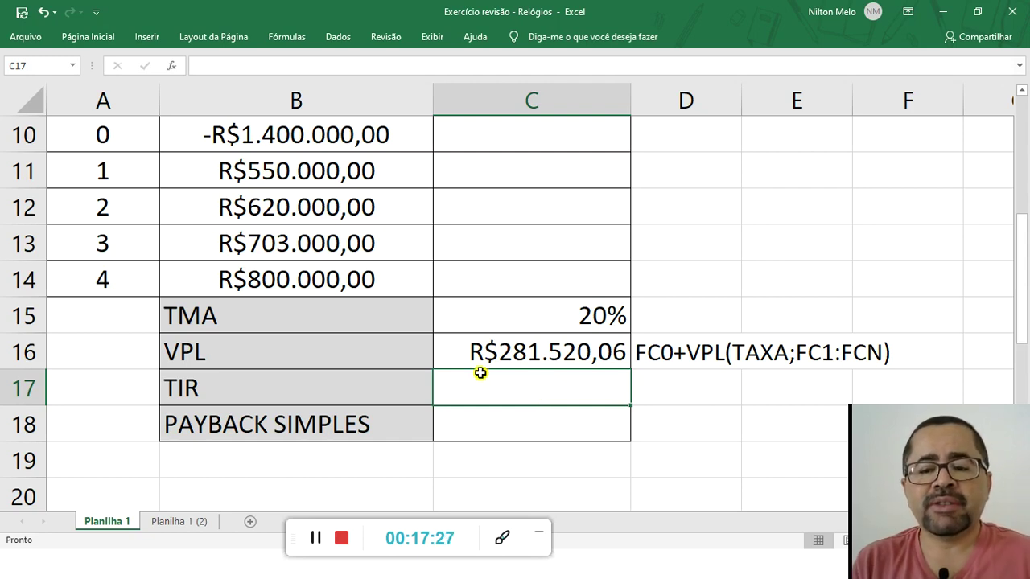
pyautogui.click(696, 386)
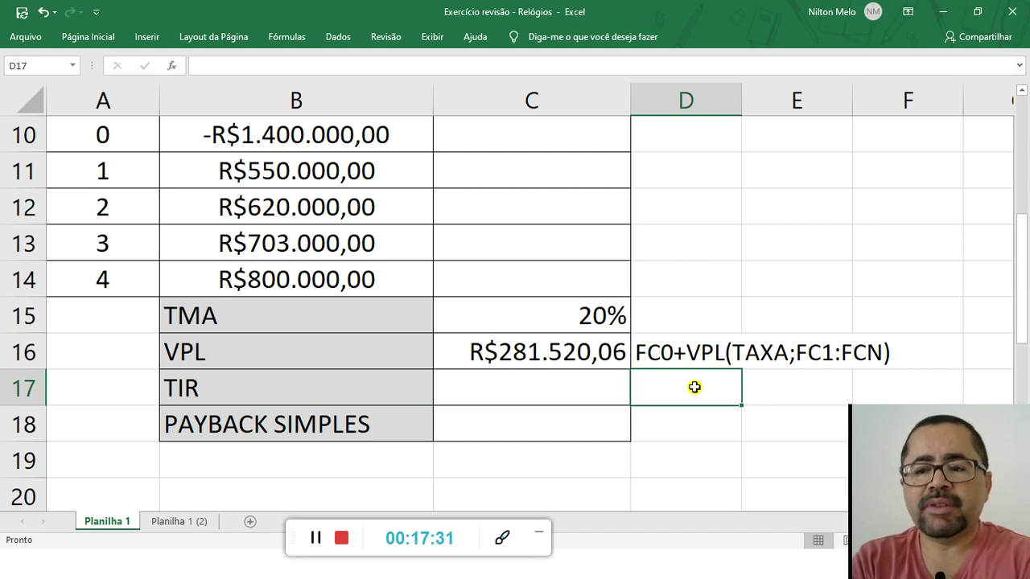
pyautogui.click(676, 306)
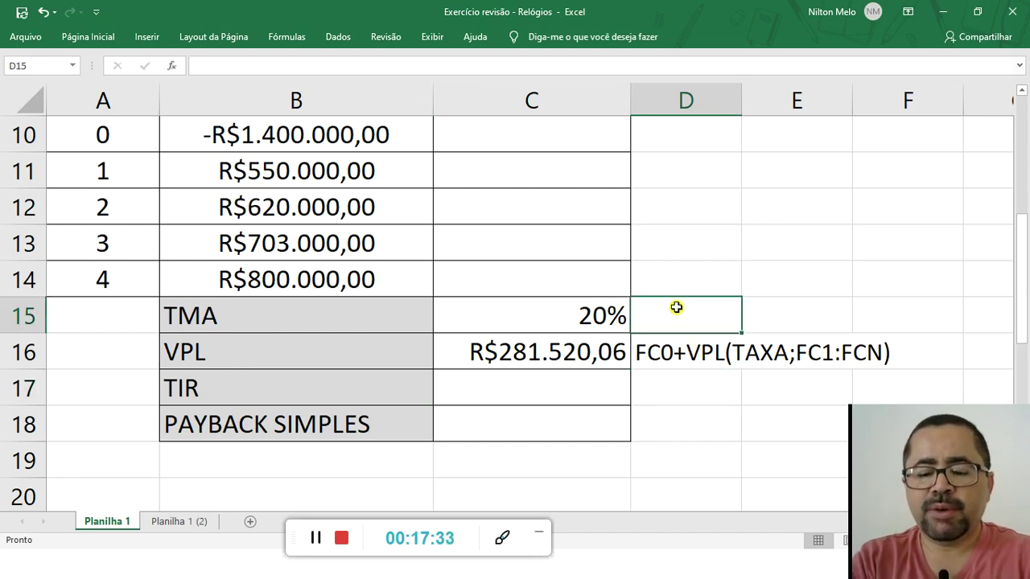
pyautogui.write('VPL')
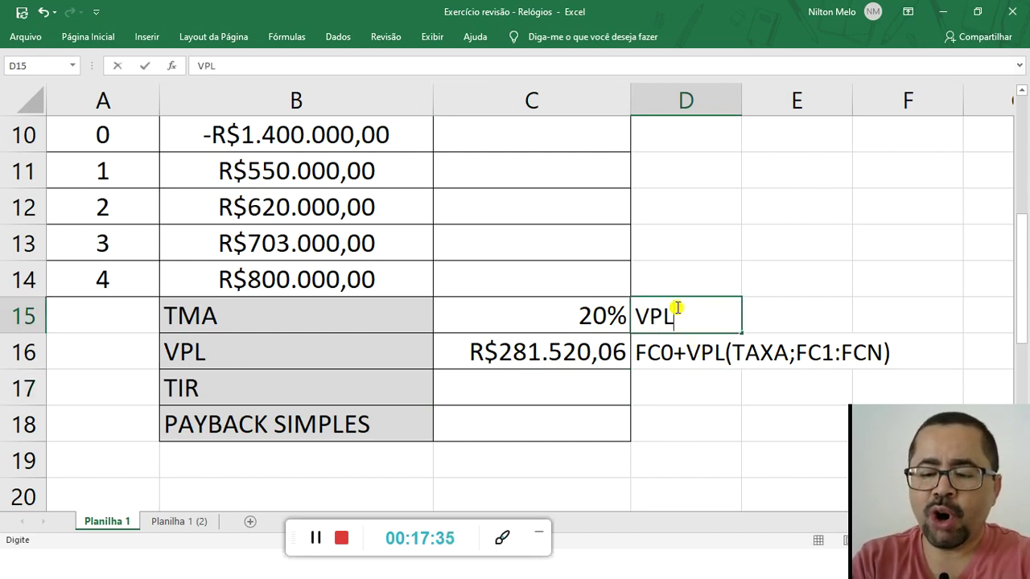
pyautogui.write('>')
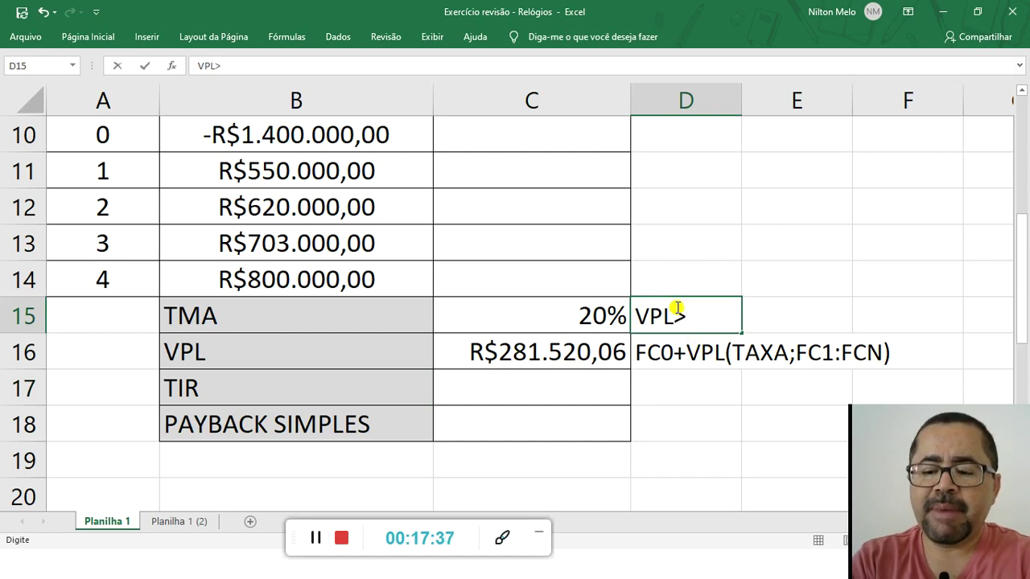
pyautogui.write('0 PROJETO VIÁVEL')
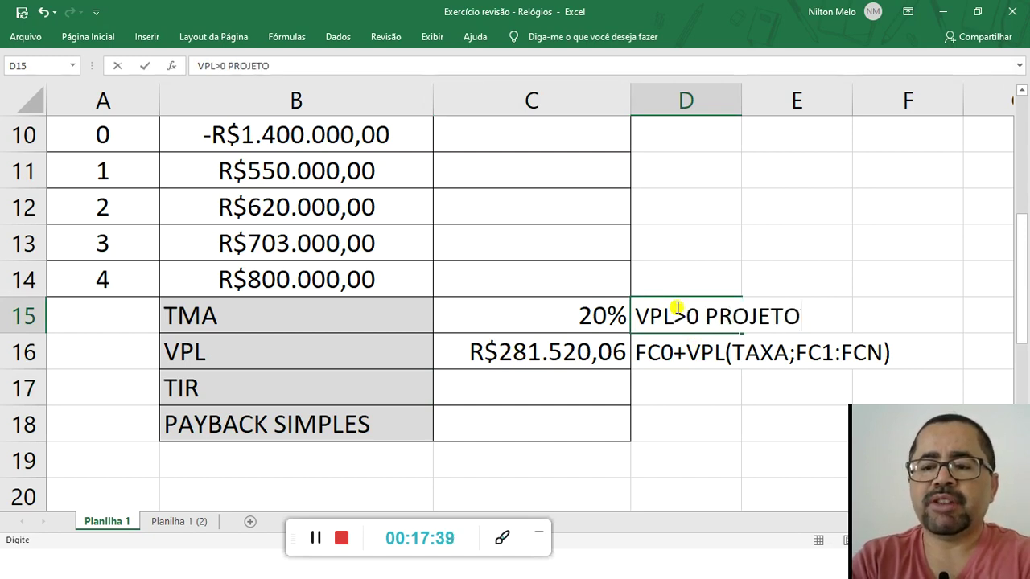
pyautogui.click(701, 427)
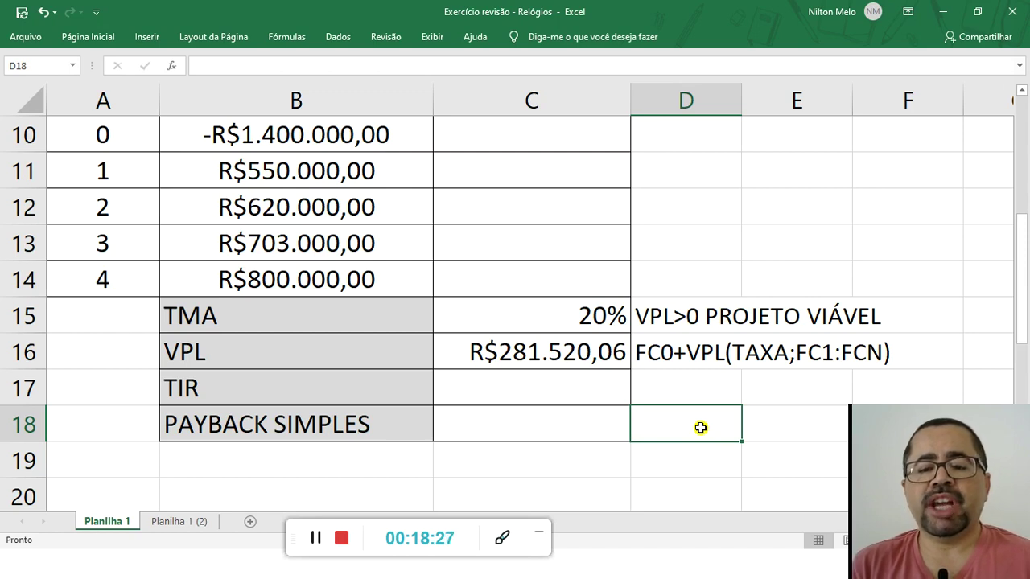
# Color the VPL formula note in D16:F16 red
pyautogui.click(579, 390)
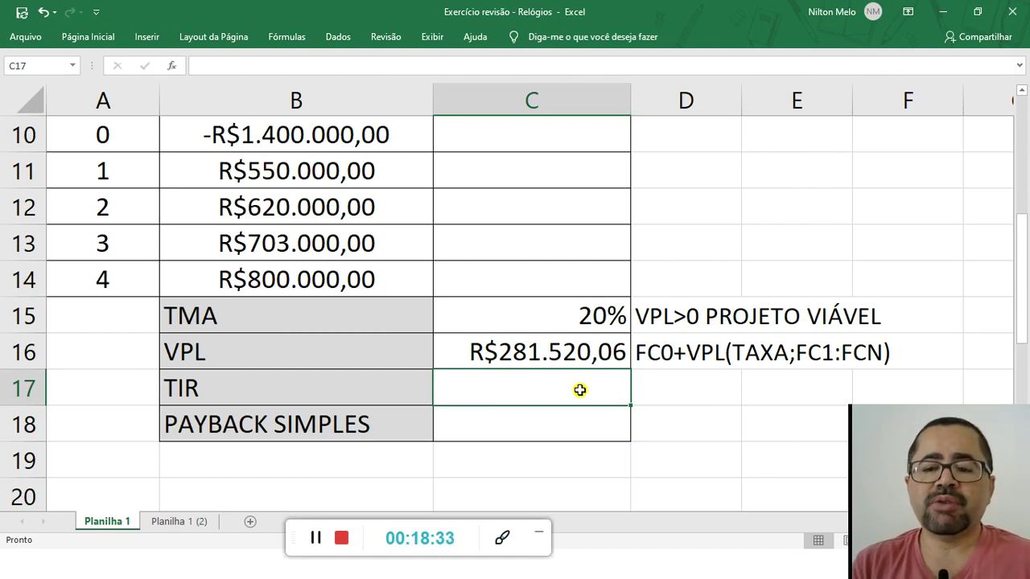
pyautogui.click(671, 386)
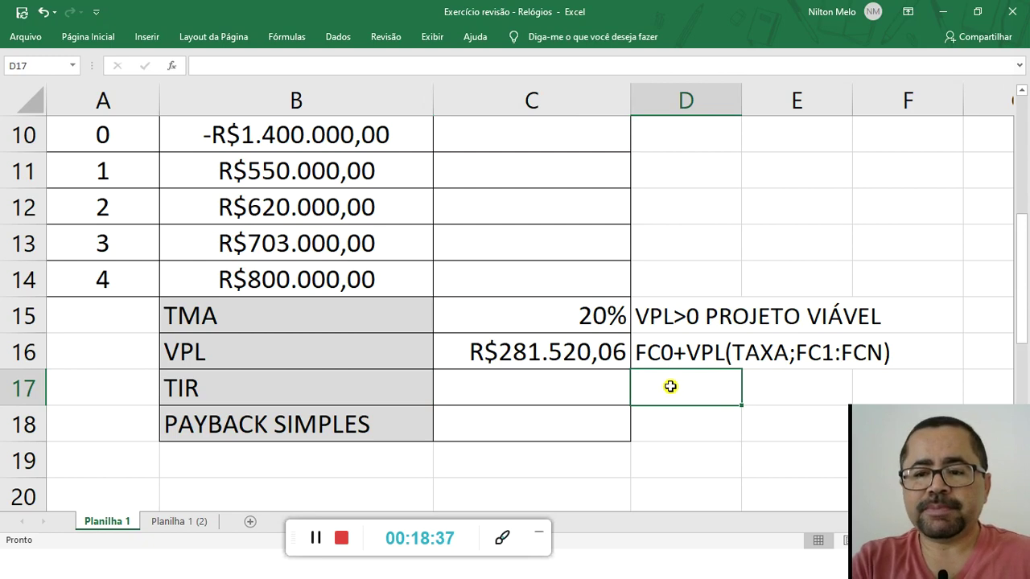
pyautogui.moveTo(664, 349); pyautogui.dragTo(874, 349)
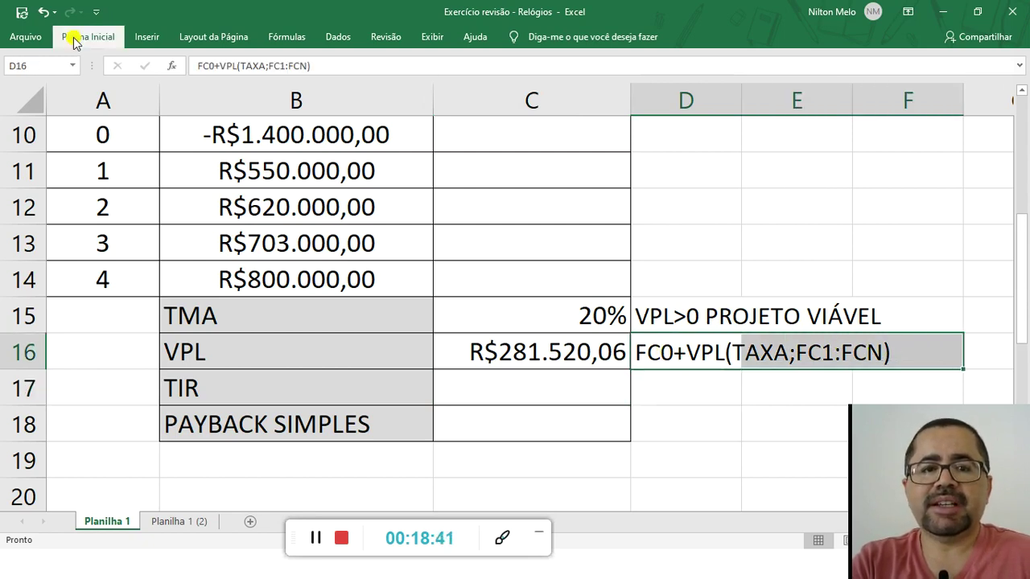
pyautogui.click(74, 39)
pyautogui.click(250, 88)
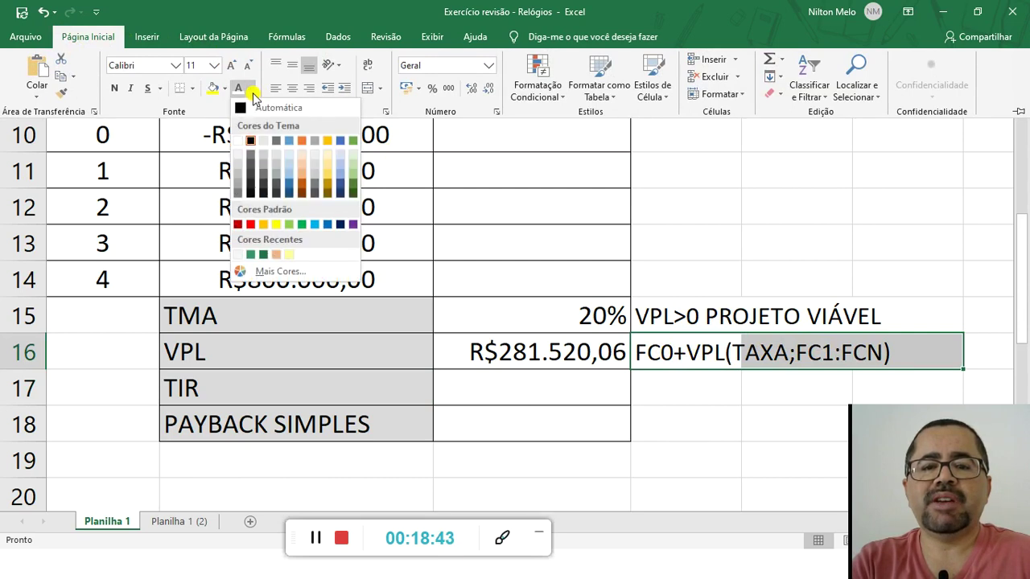
pyautogui.click(246, 224)
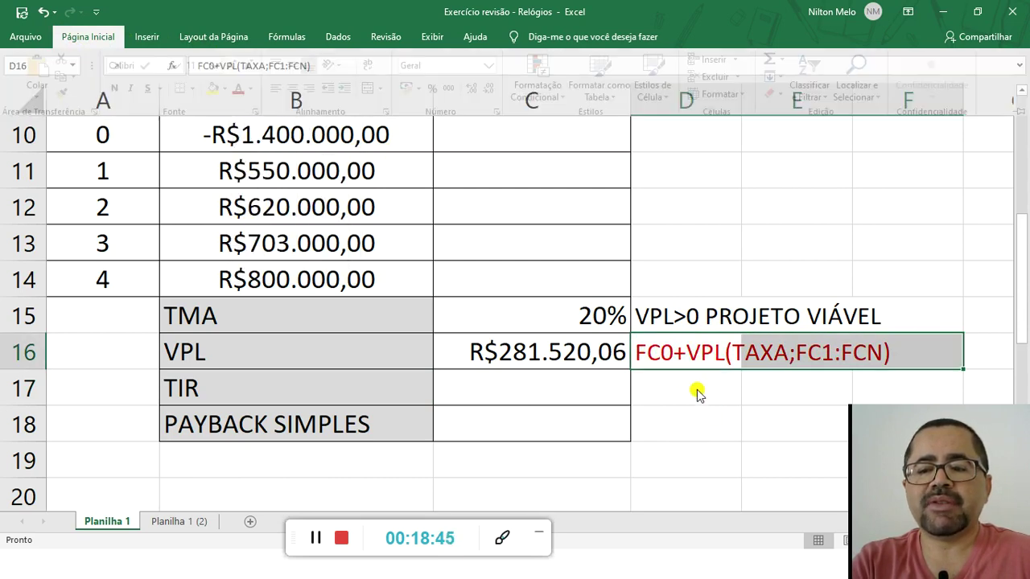
# Write the syntax note TIR(FCO:FCN) as text in D17, beside the TIR row
pyautogui.click(696, 389)
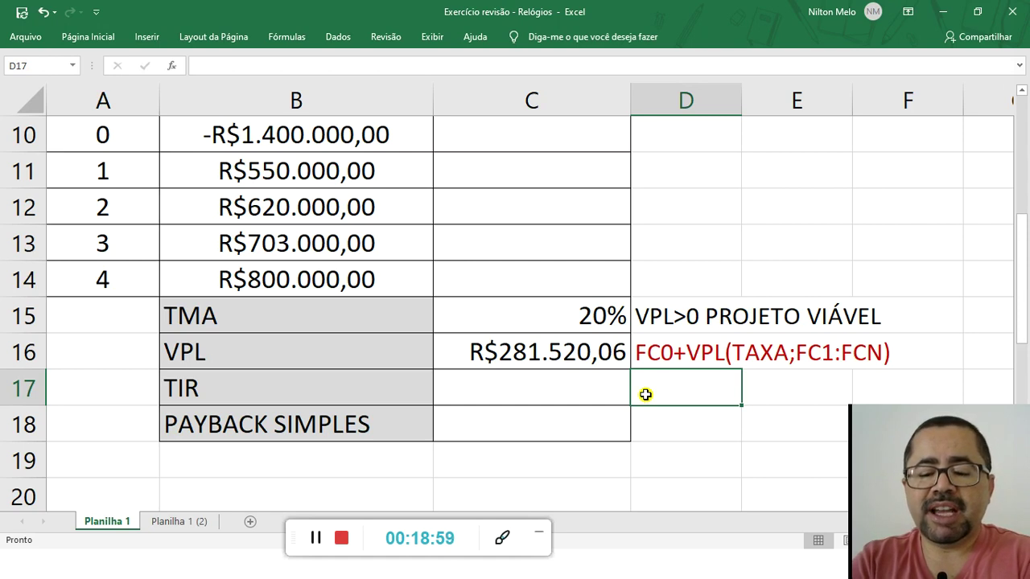
pyautogui.write('TIR(')
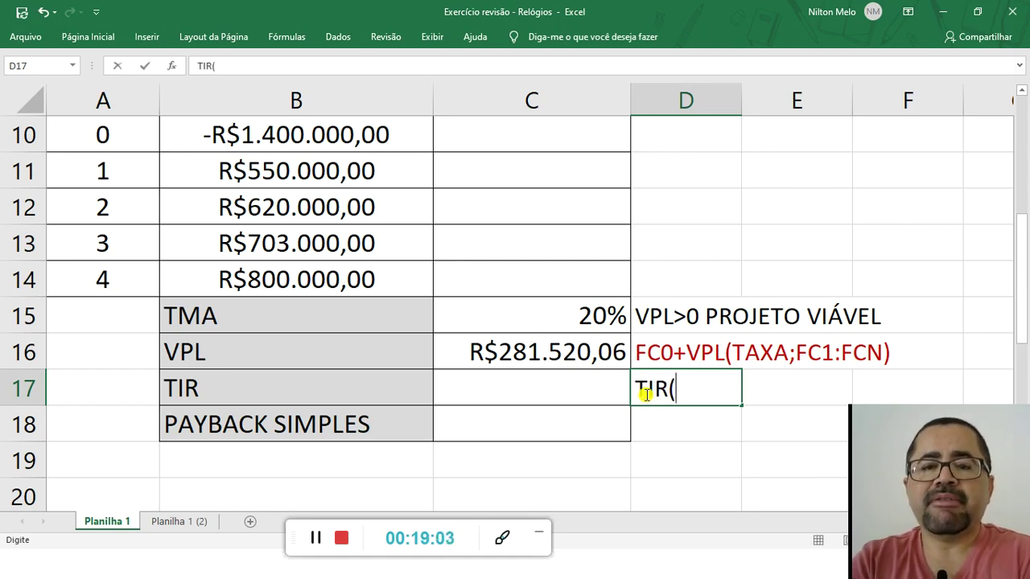
pyautogui.write('FCO:')
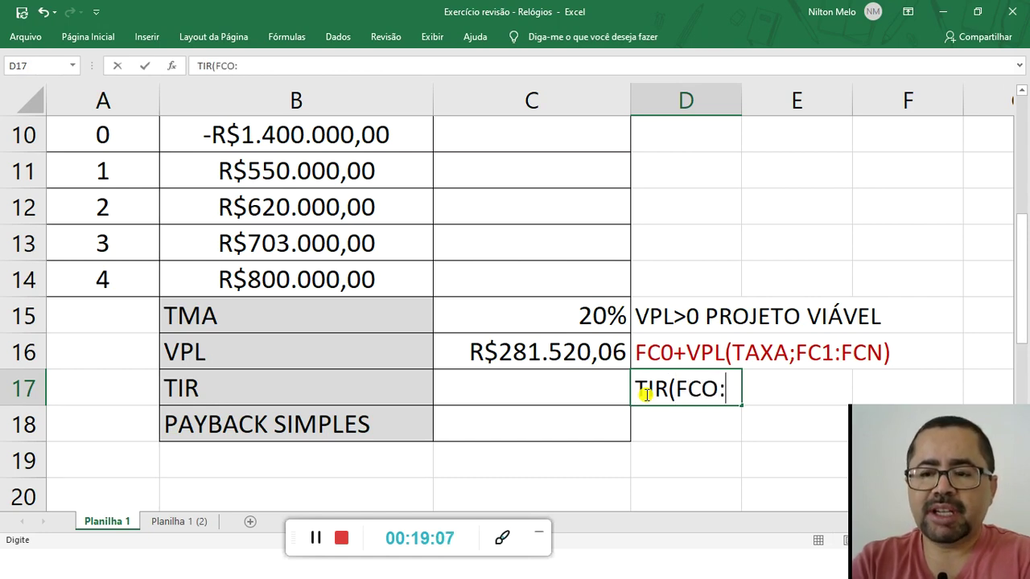
pyautogui.write('FCN)')
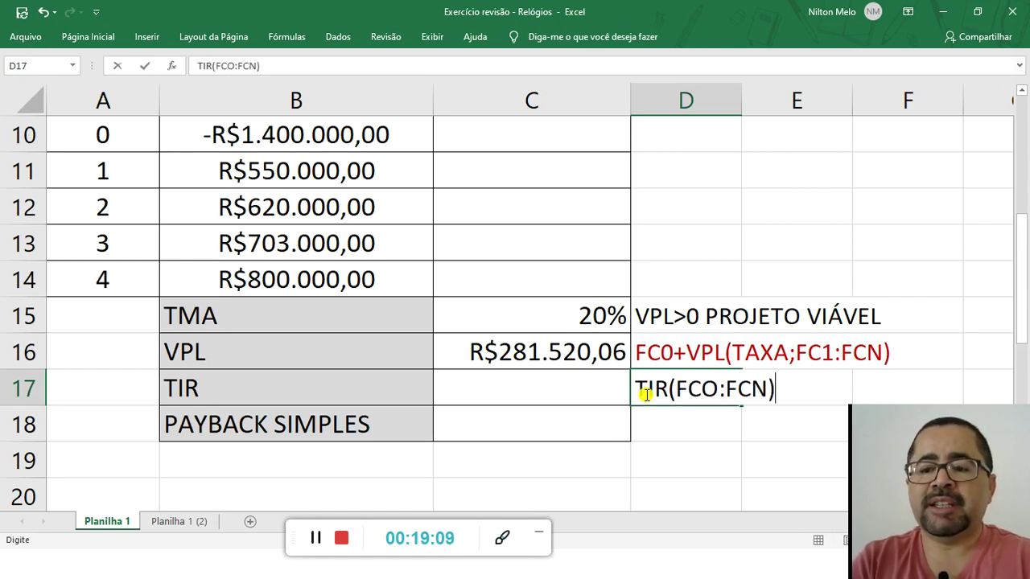
# Calculate the digital watch's TIR in C17 with the formula =TIR(B10:B14)
pyautogui.click(481, 391)
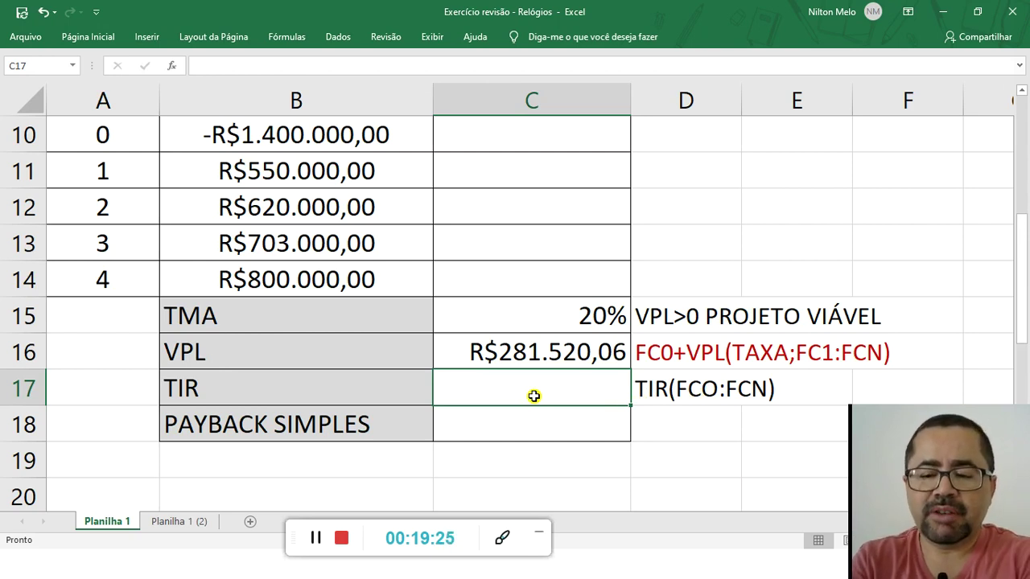
pyautogui.write('=TIR')
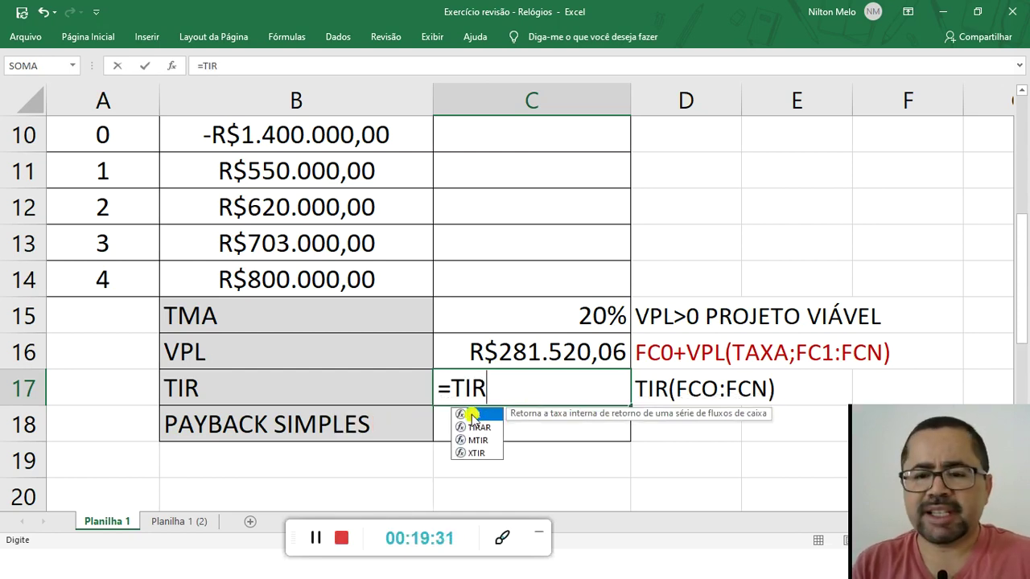
pyautogui.doubleClick(473, 415)
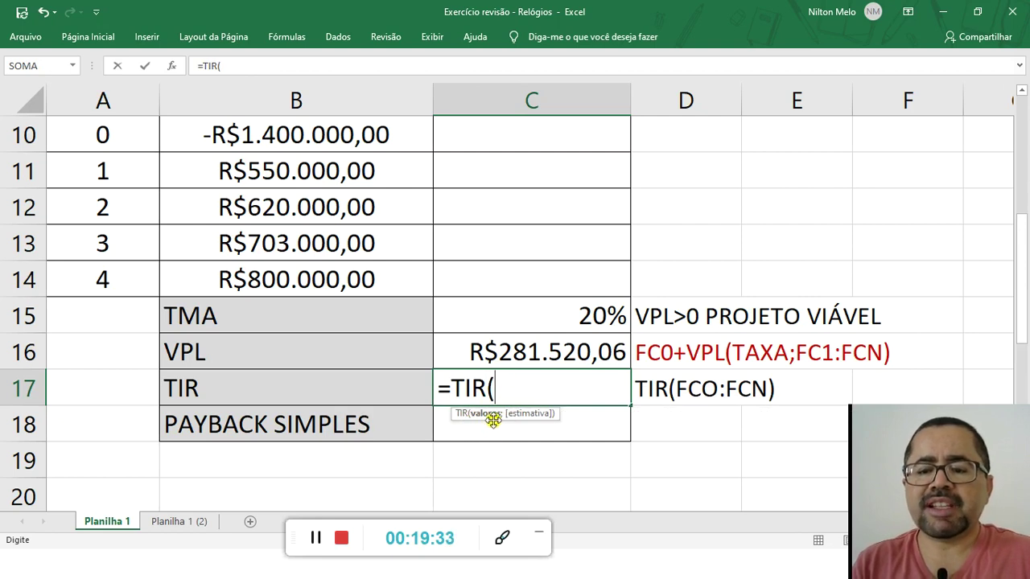
pyautogui.moveTo(254, 135); pyautogui.dragTo(280, 280)
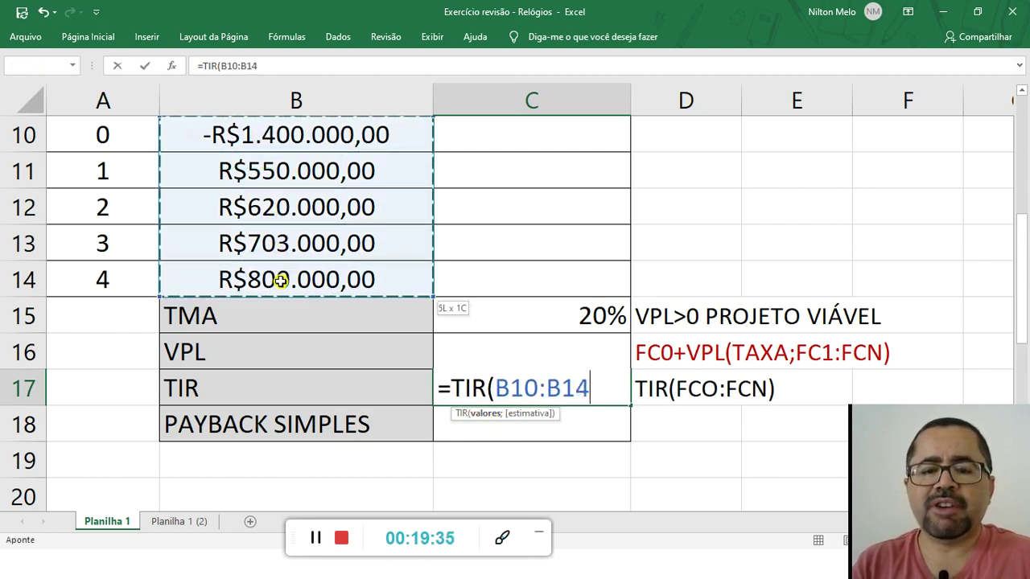
pyautogui.write(')')
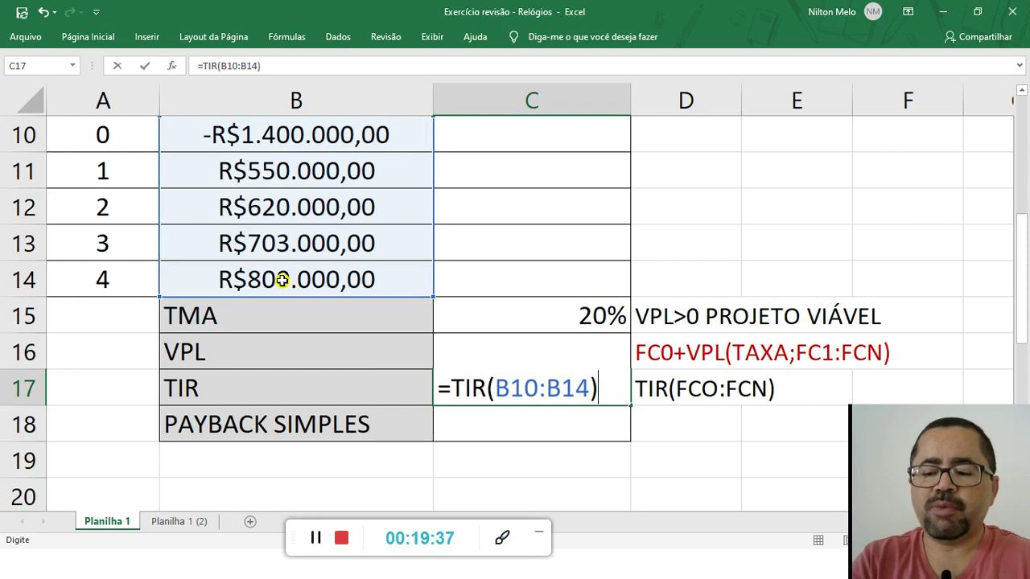
pyautogui.press('Return')
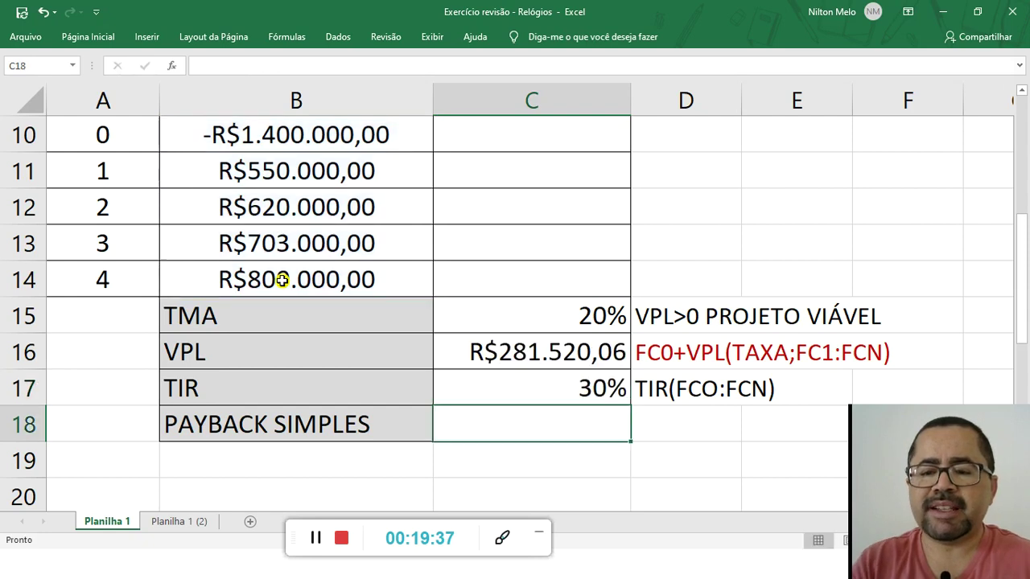
pyautogui.click(545, 388)
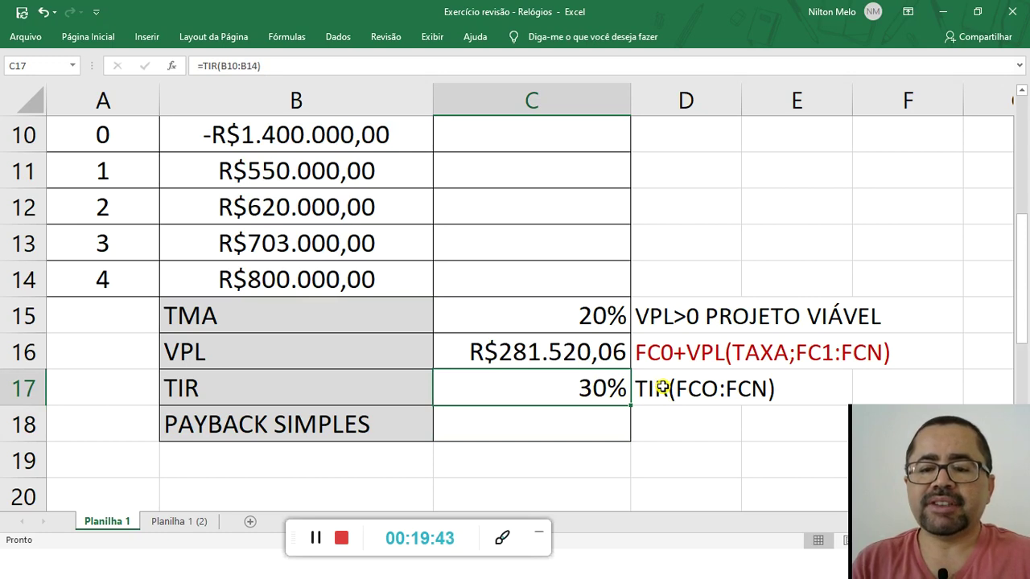
# Write the decision rule TIR>TMA PROJETO VIÁVEL as a text note in D14, above the VPL rule
pyautogui.click(811, 390)
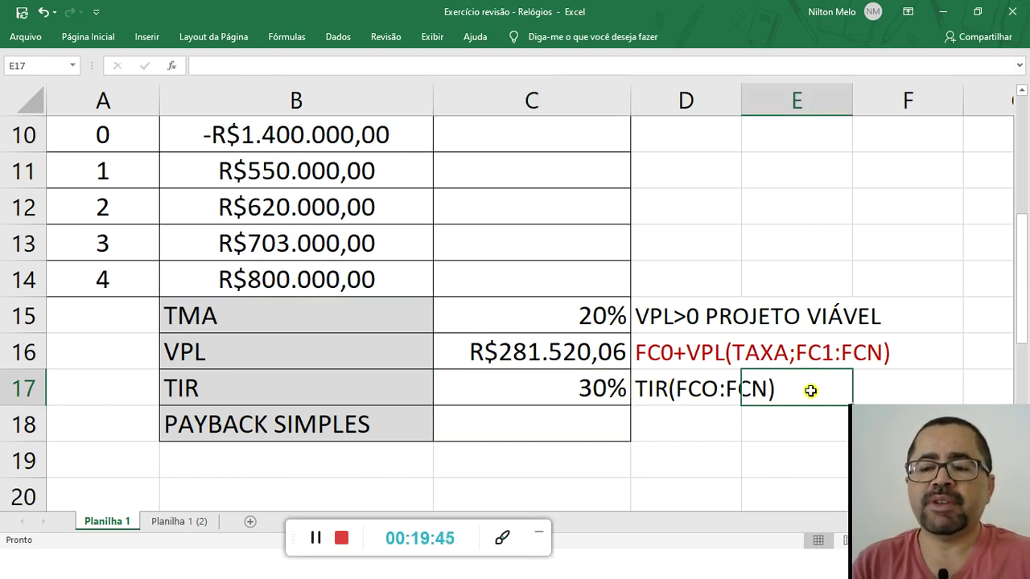
pyautogui.click(678, 392)
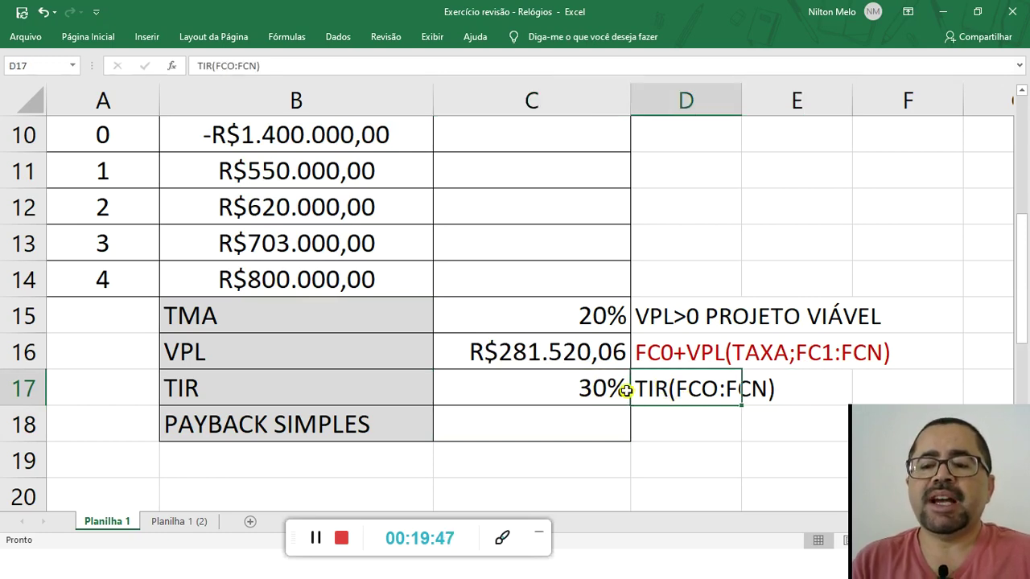
pyautogui.click(692, 281)
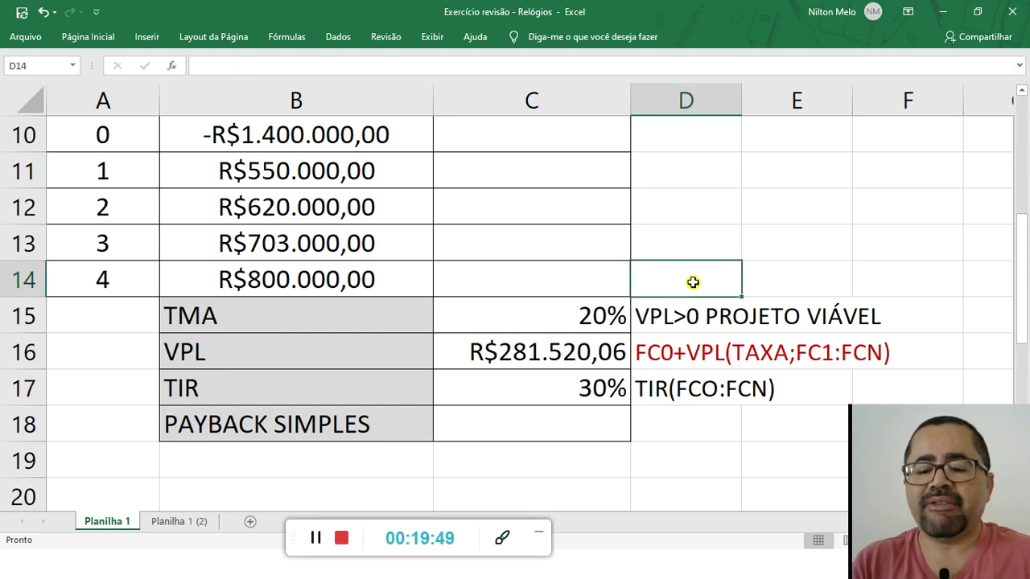
pyautogui.write('TIR')
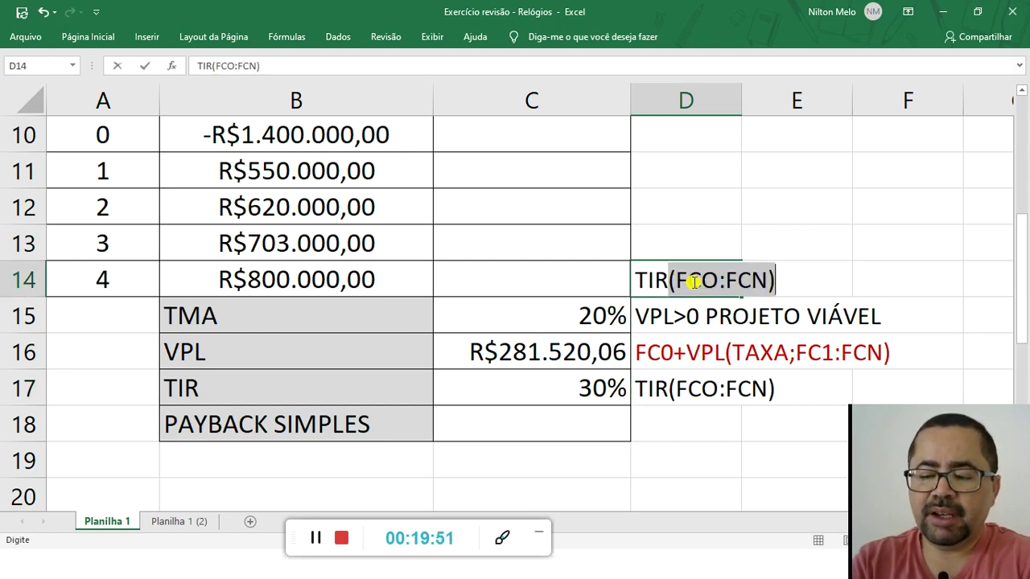
pyautogui.write('>')
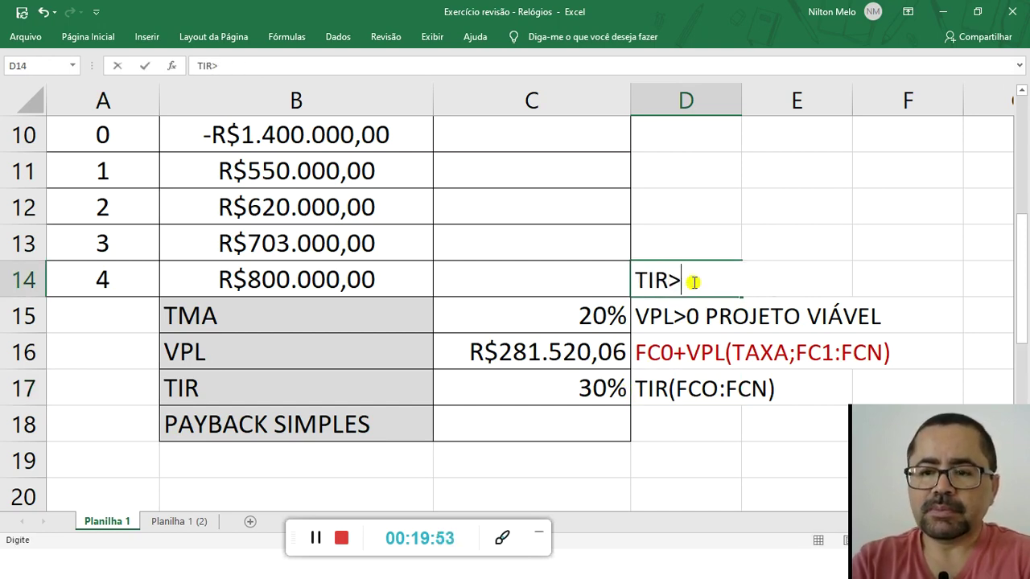
pyautogui.write('TMA PROJETO  VIÁVEL')
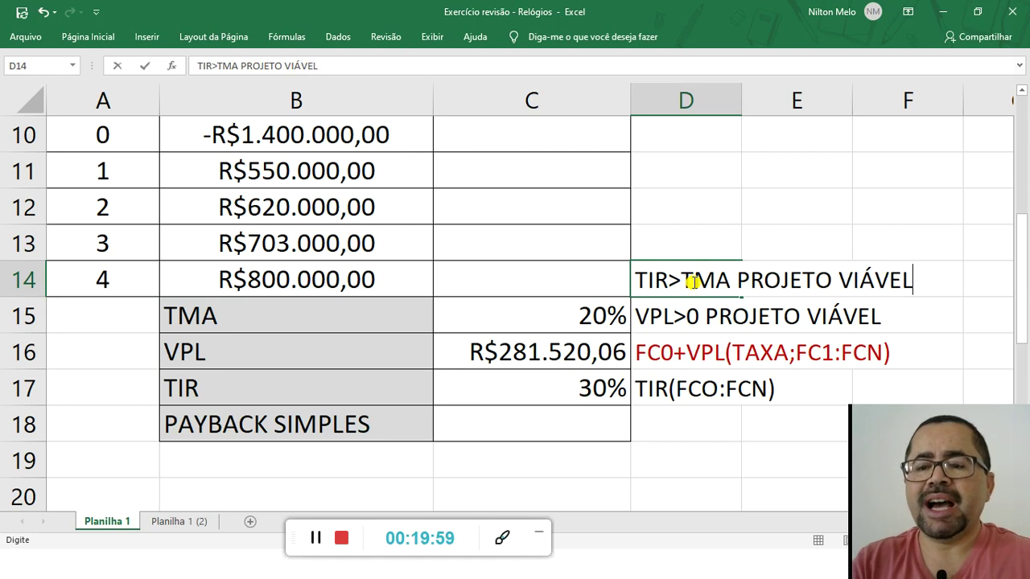
pyautogui.click(703, 434)
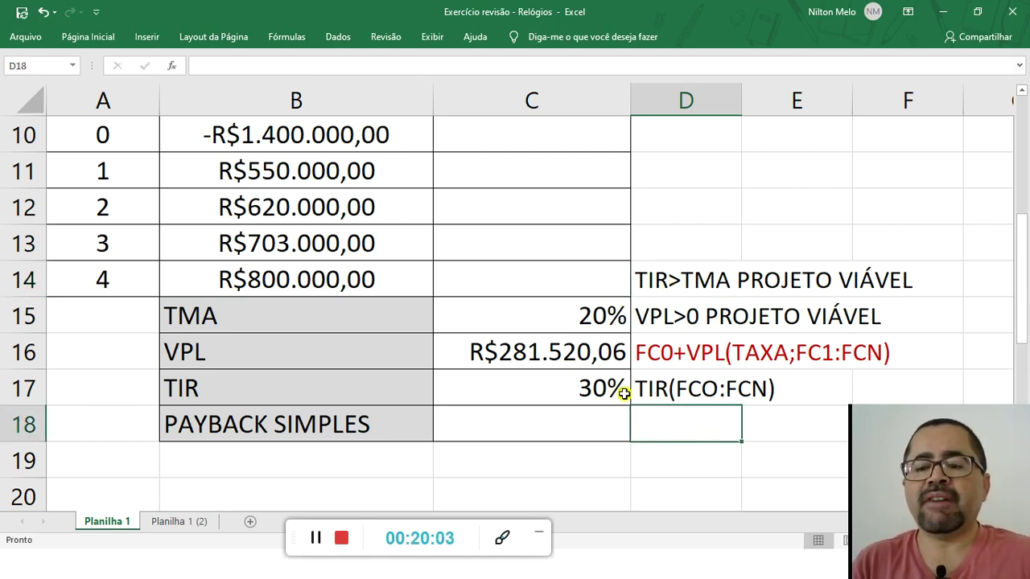
# Compare the TIR in C17 with the TMA in C15 and review the digital watch table down to the payback row
pyautogui.click(586, 388)
pyautogui.click(592, 314)
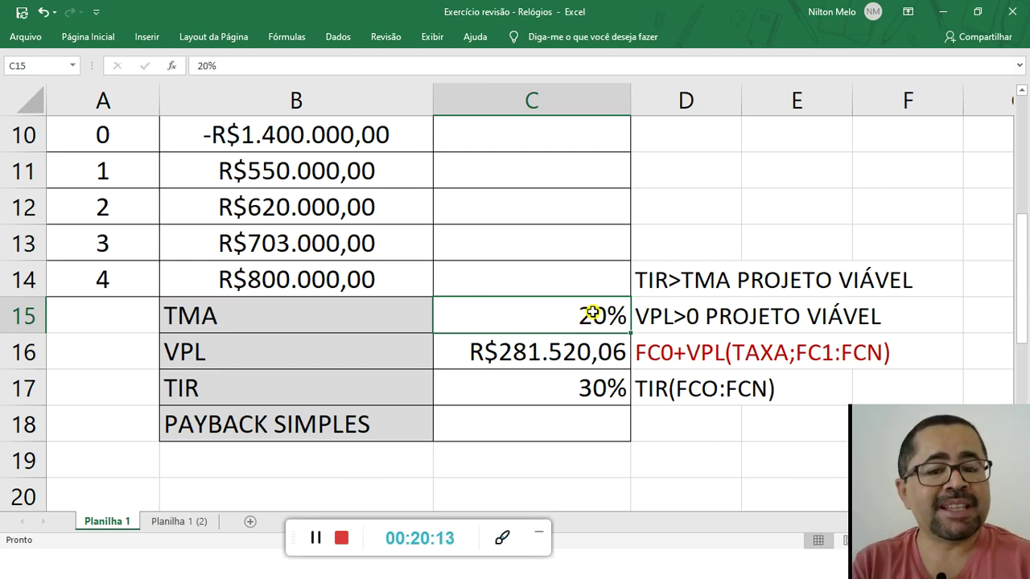
pyautogui.scroll(1, 591, 312)
pyautogui.scroll(-1, 556, 303)
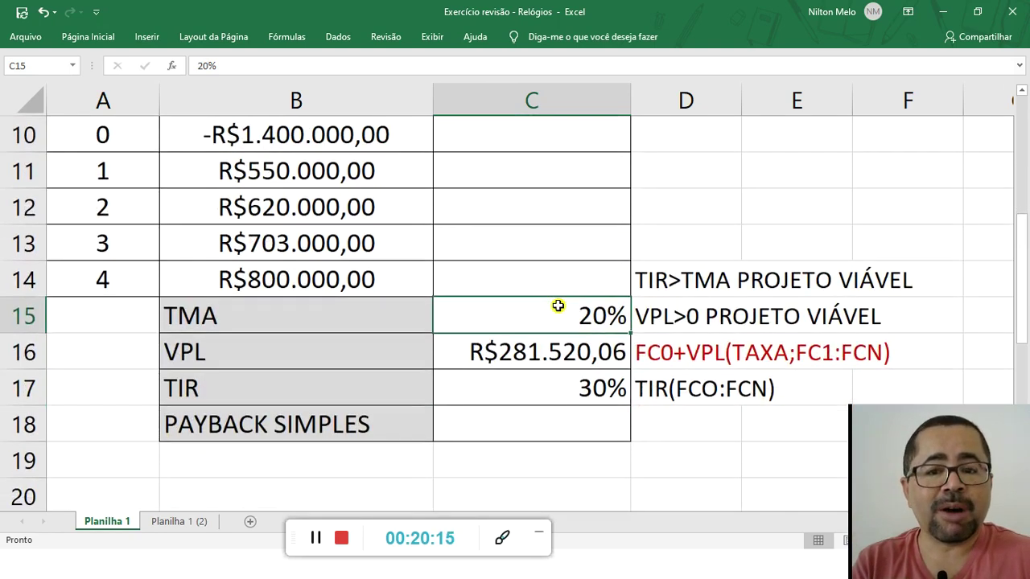
pyautogui.scroll(1, 567, 306)
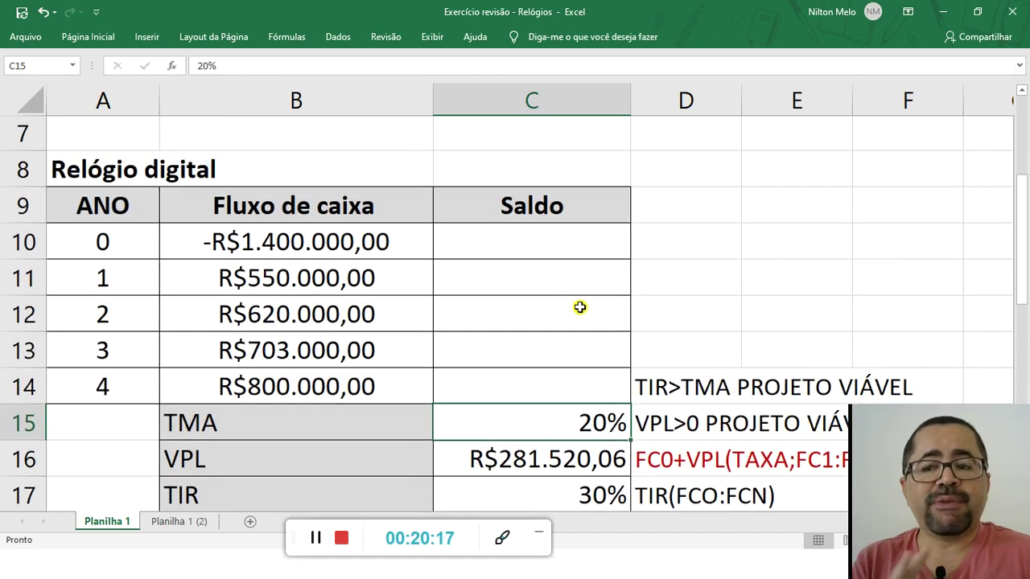
pyautogui.moveTo(1023, 259); pyautogui.dragTo(1021, 262)
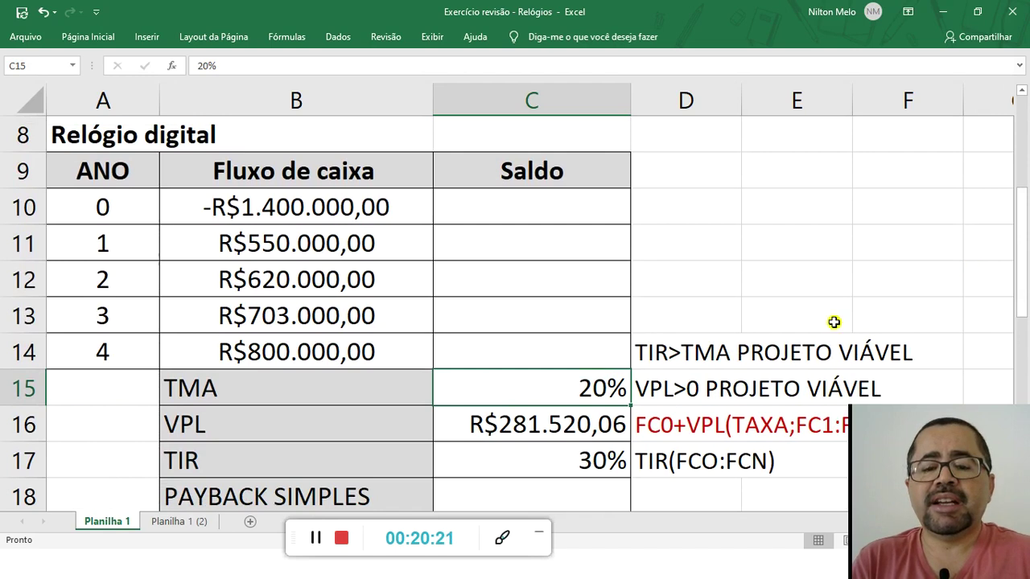
pyautogui.moveTo(1023, 238); pyautogui.dragTo(1024, 259)
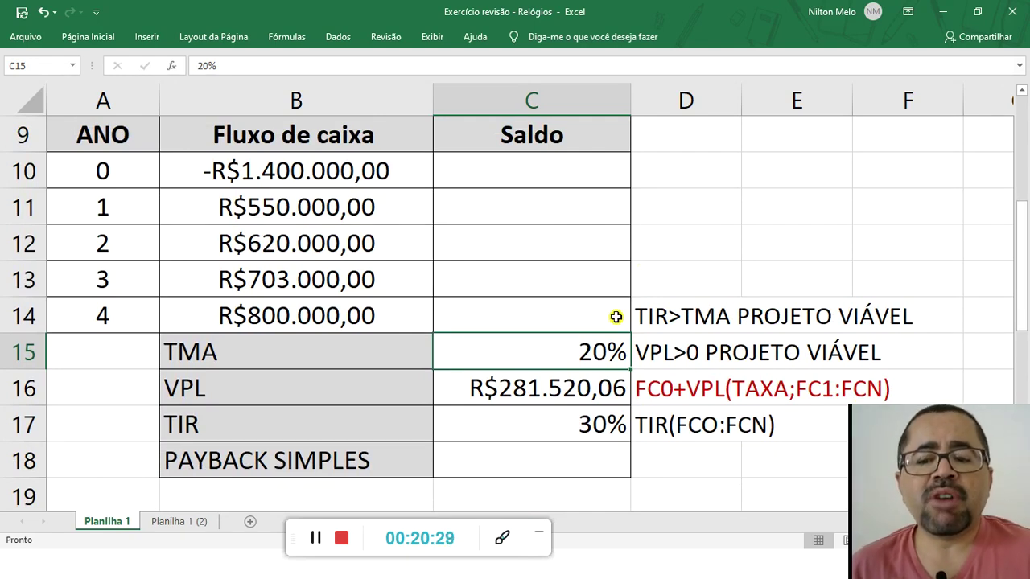
pyautogui.click(523, 463)
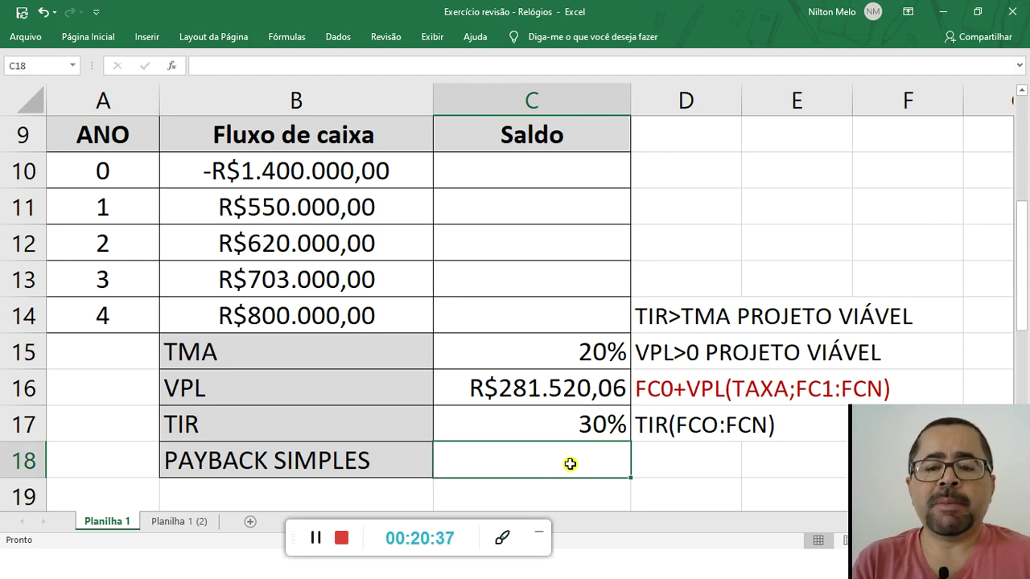
# Enter =B10 as the year 0 balance in C10, and clear the cell again
pyautogui.click(529, 174)
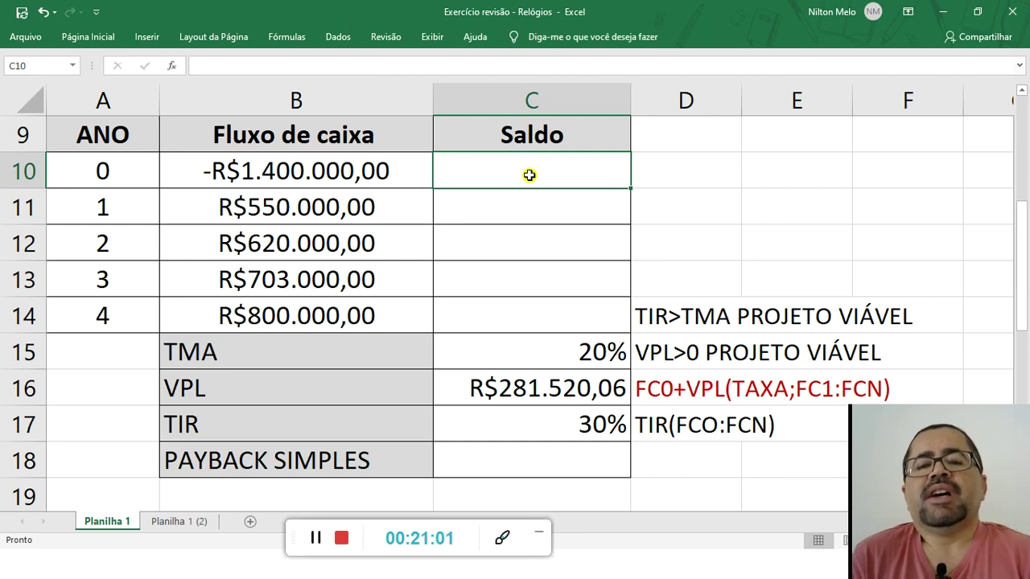
pyautogui.write('=')
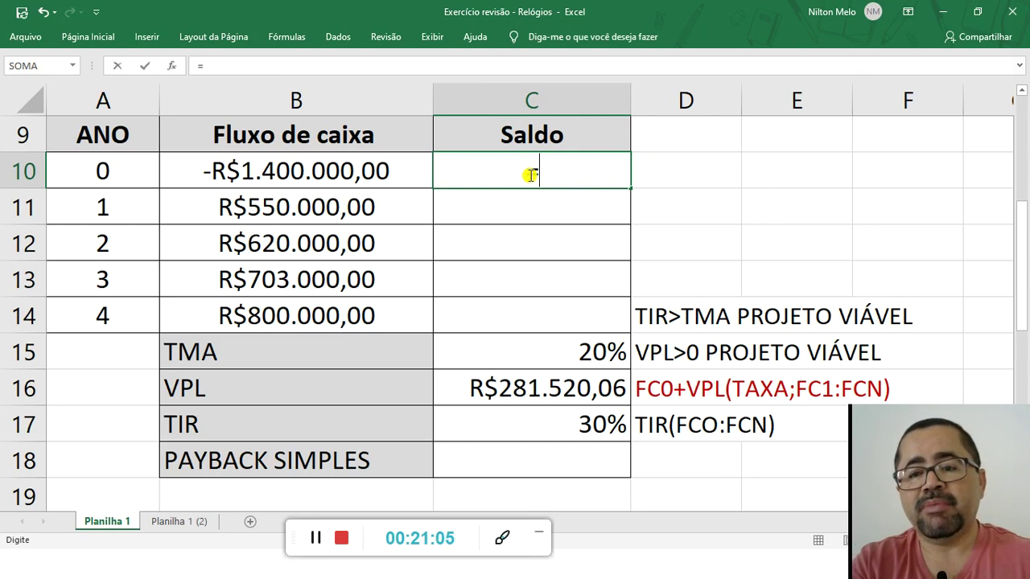
pyautogui.click(290, 167)
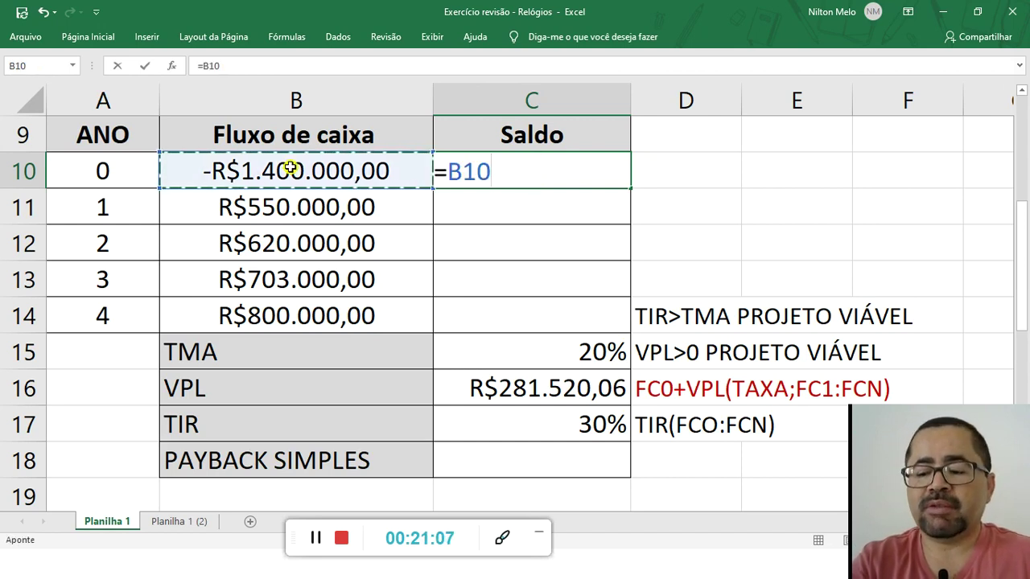
pyautogui.press('Return')
pyautogui.click(544, 170)
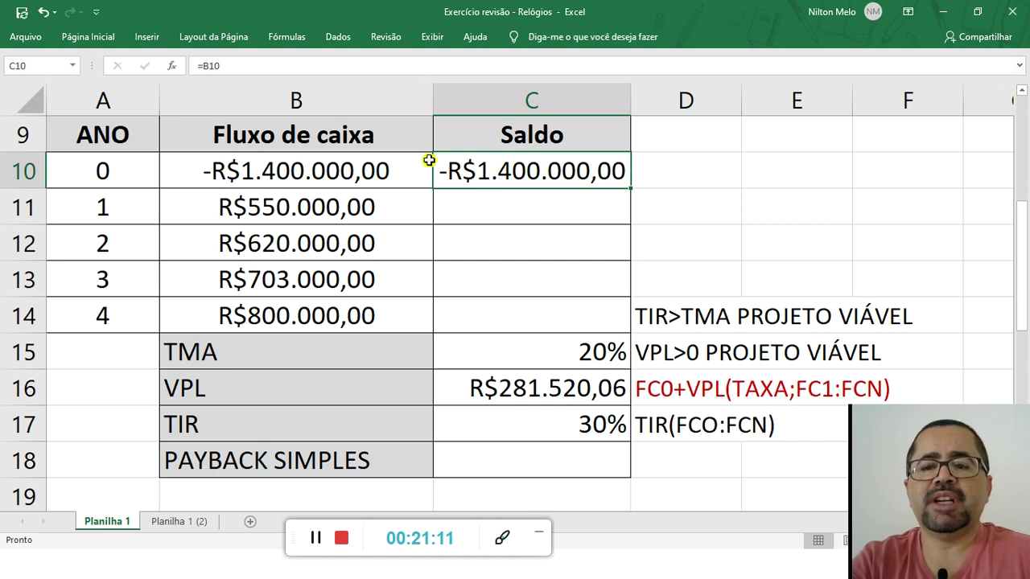
pyautogui.press('Delete')
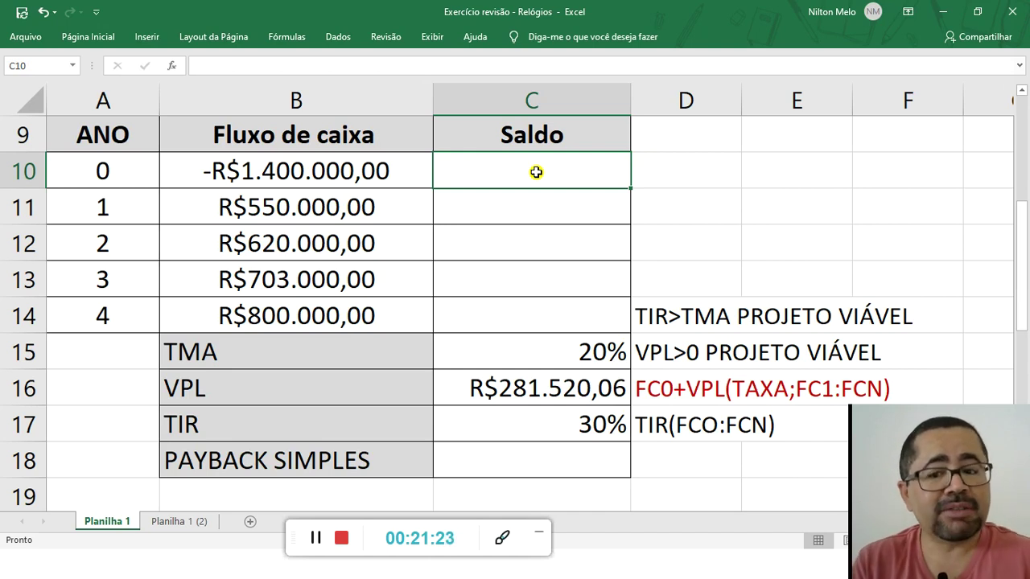
# Enter the formula =B10 in C10 as the digital watch's year 0 balance
pyautogui.write('=')
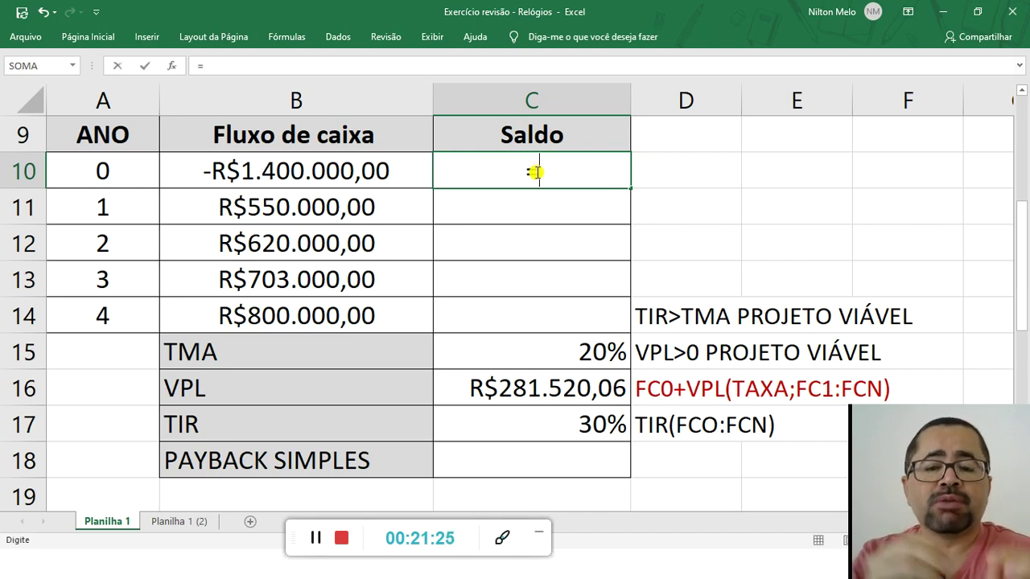
pyautogui.click(281, 185)
pyautogui.press('Return')
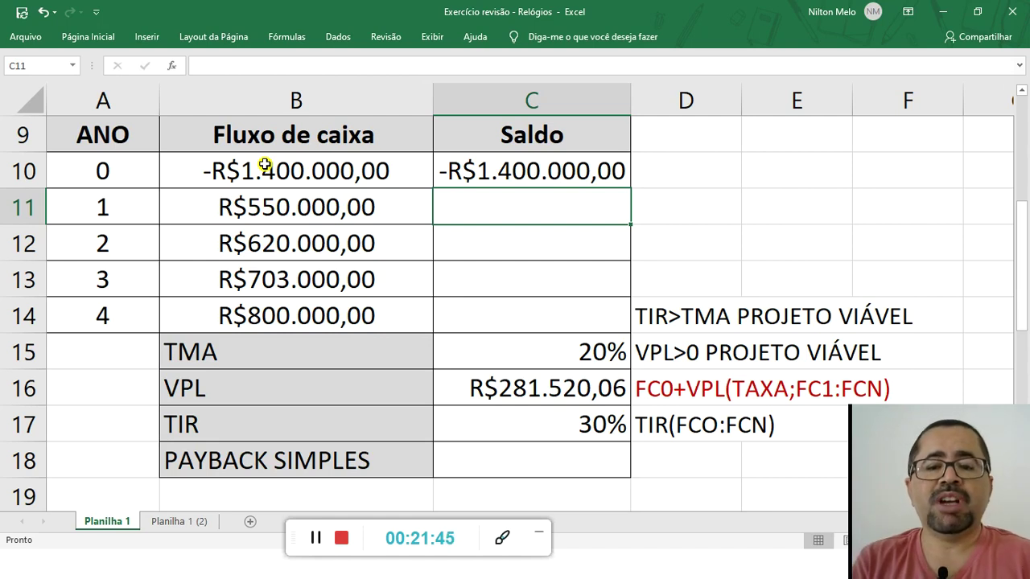
# Try the formula =C10-B11 for the year 1 balance in C11, and clear the cell again
pyautogui.click(254, 219)
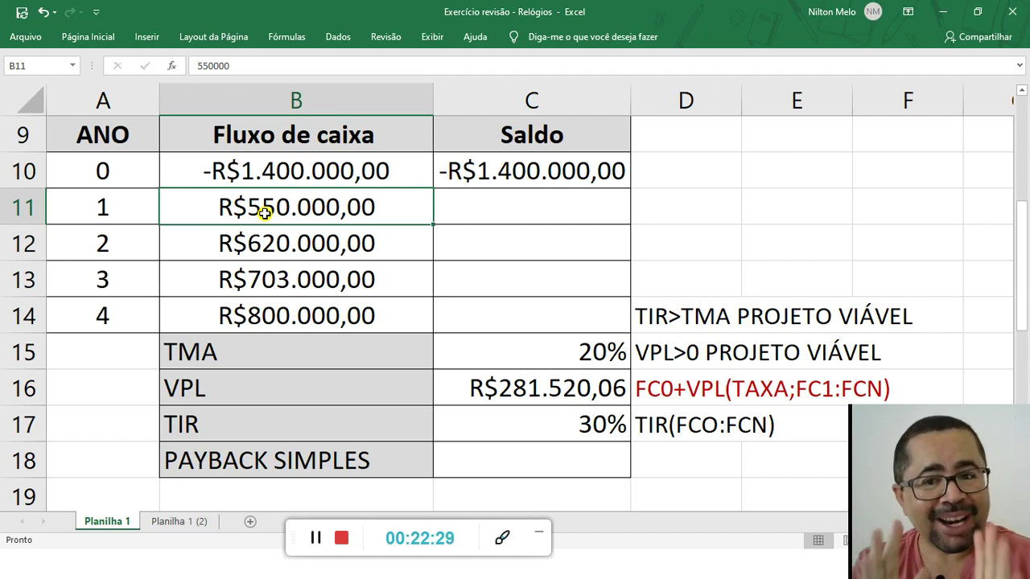
pyautogui.click(500, 212)
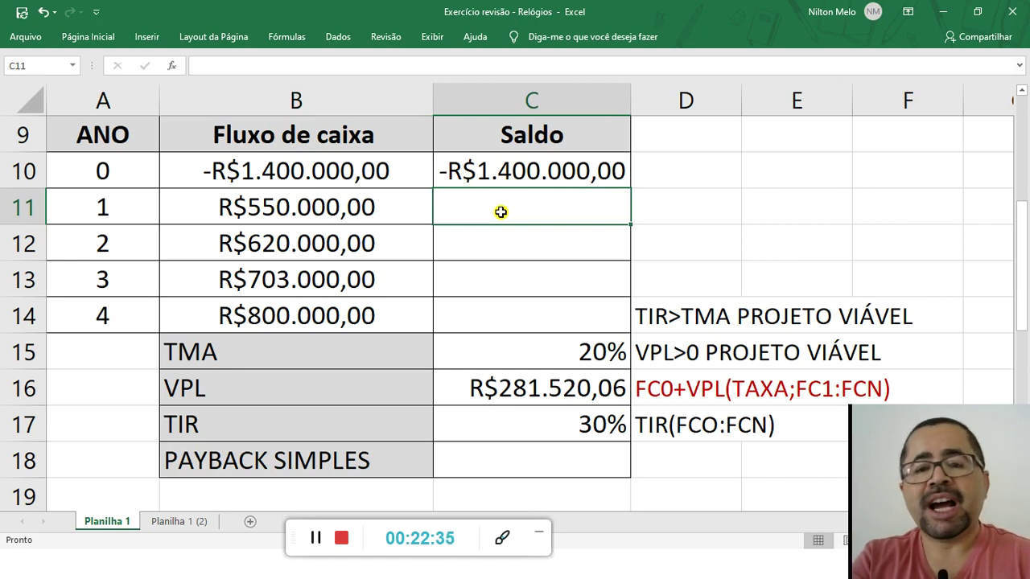
pyautogui.click(499, 171)
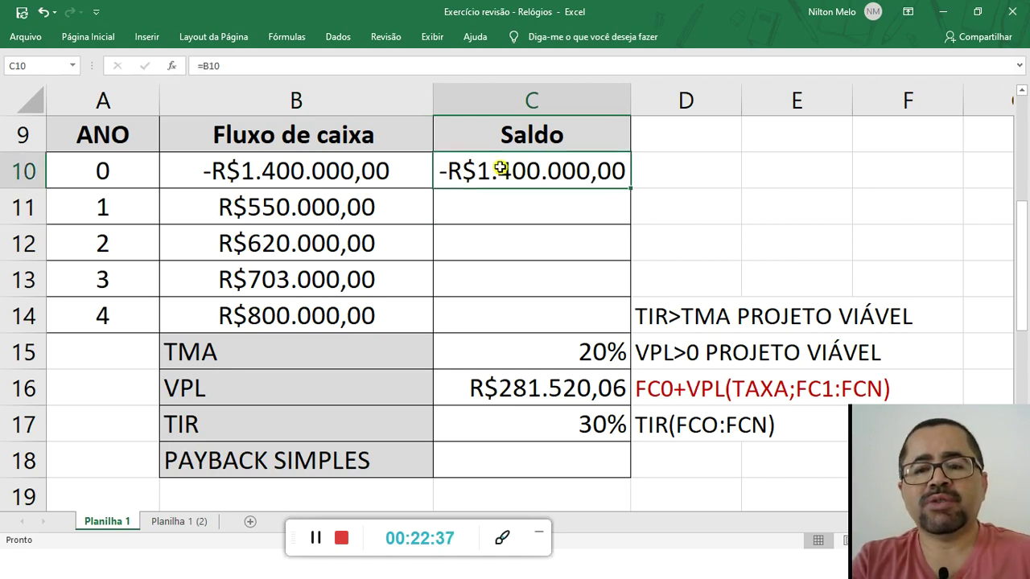
pyautogui.click(476, 207)
pyautogui.write('=')
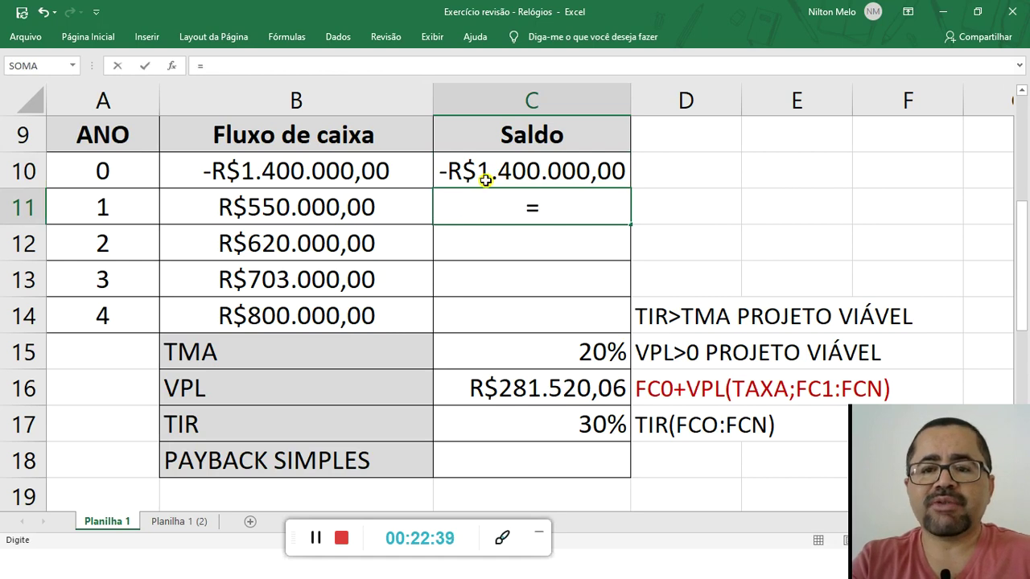
pyautogui.click(486, 170)
pyautogui.write('-')
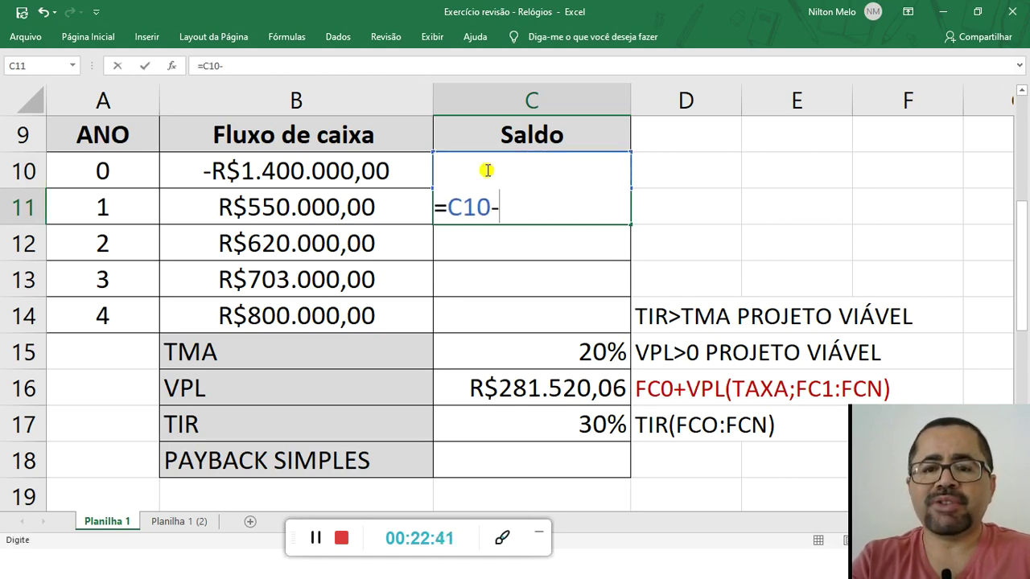
pyautogui.click(273, 210)
pyautogui.press('Return')
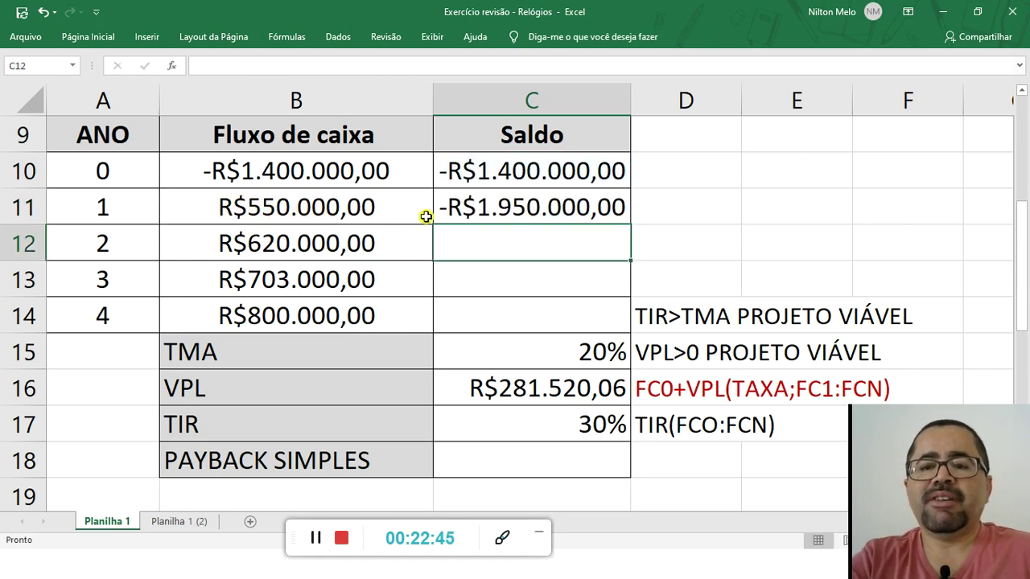
pyautogui.click(504, 207)
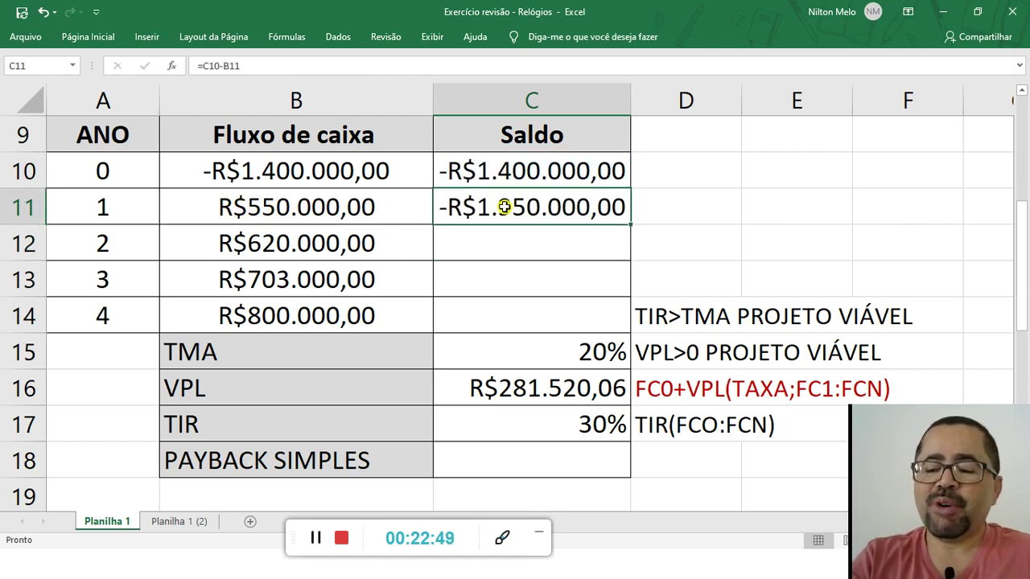
pyautogui.press('Delete')
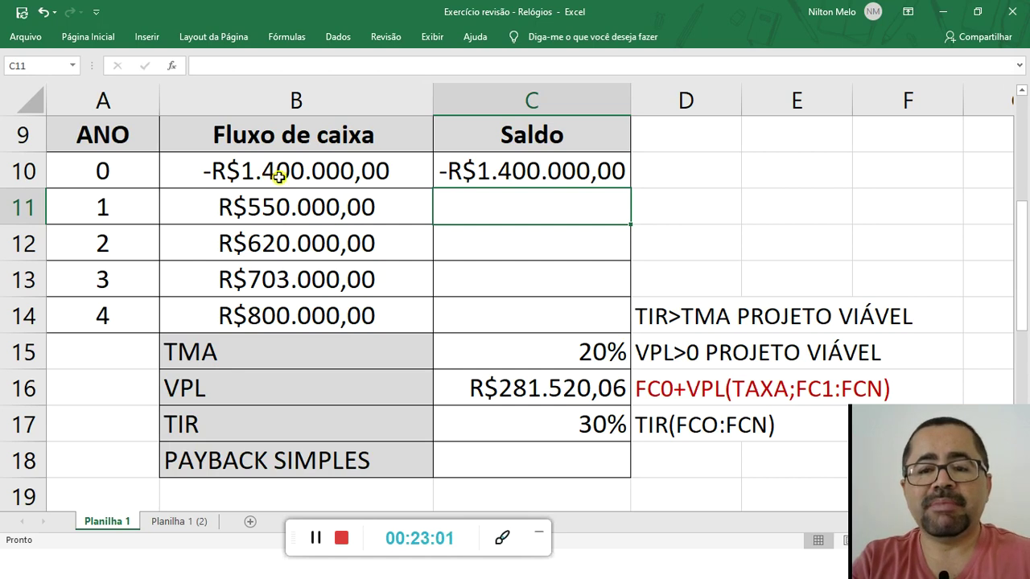
# Calculate the year 1 balance in C11 with the formula =C10+B11
pyautogui.click(459, 250)
pyautogui.click(466, 210)
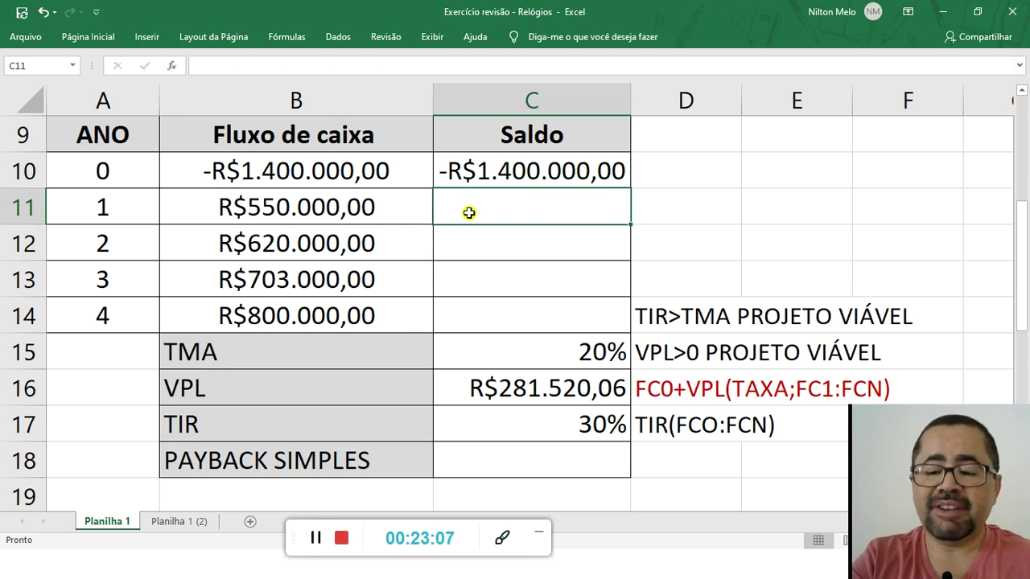
pyautogui.write('=')
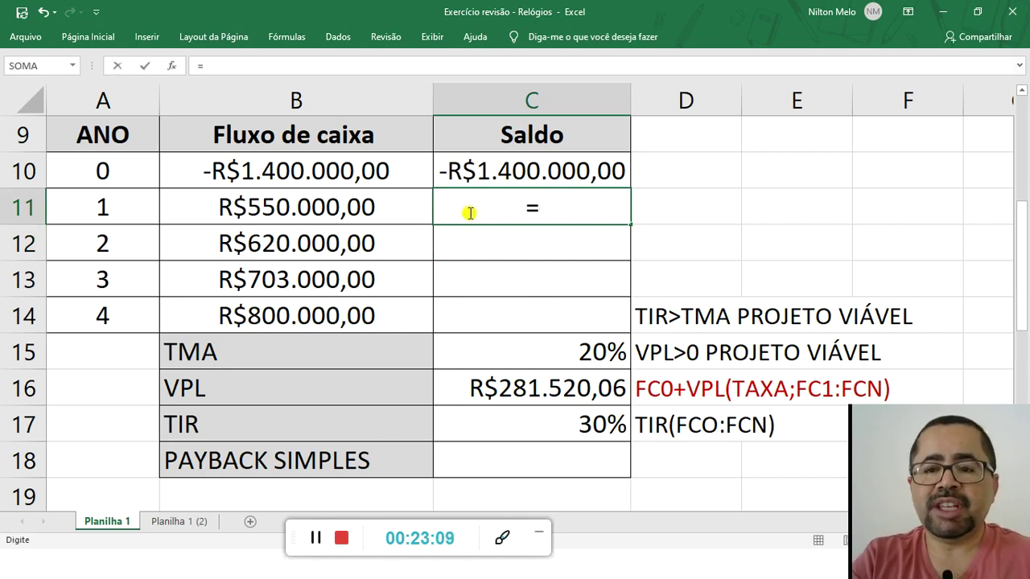
pyautogui.click(494, 171)
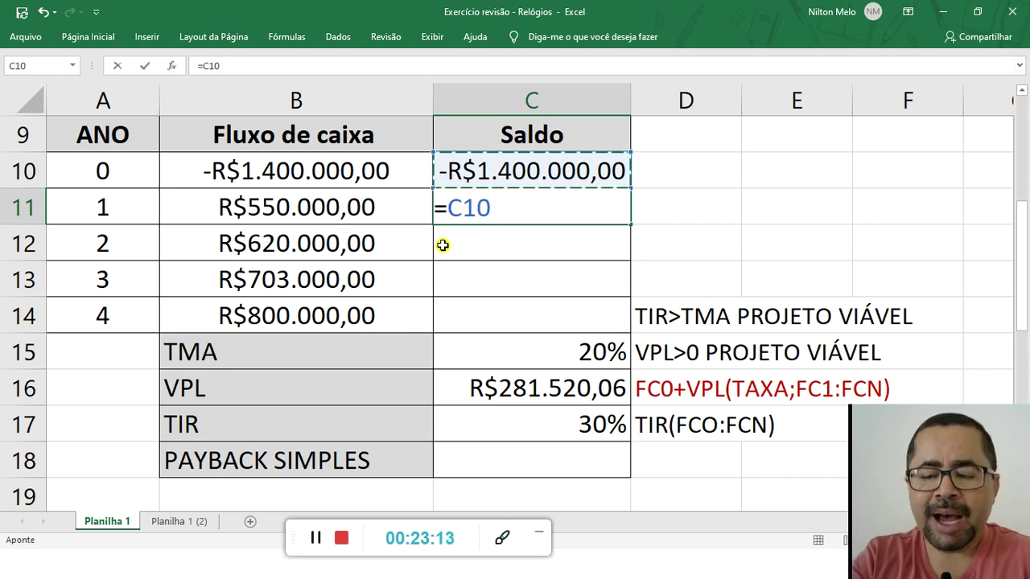
pyautogui.write('+')
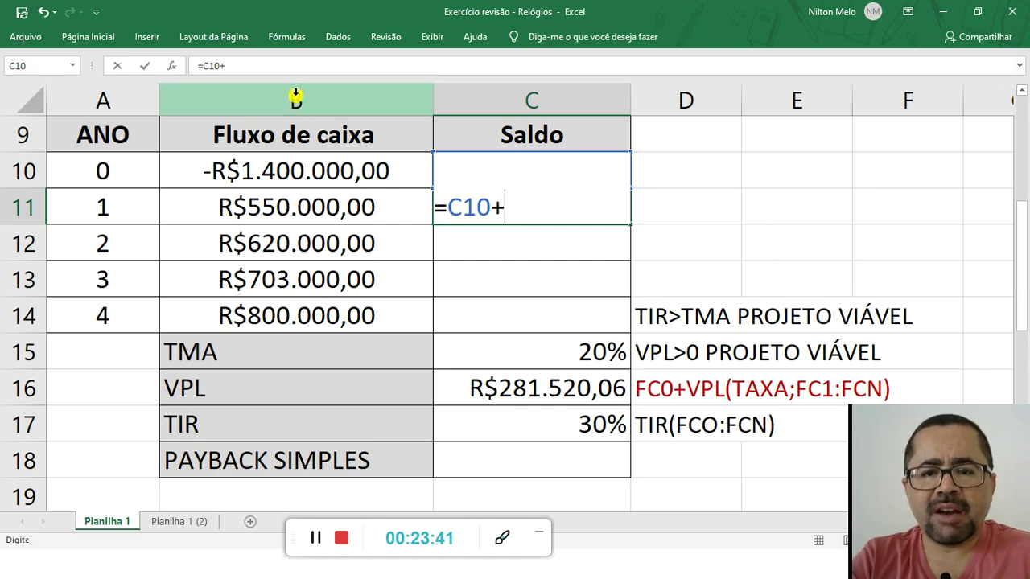
pyautogui.click(273, 215)
pyautogui.press('Return')
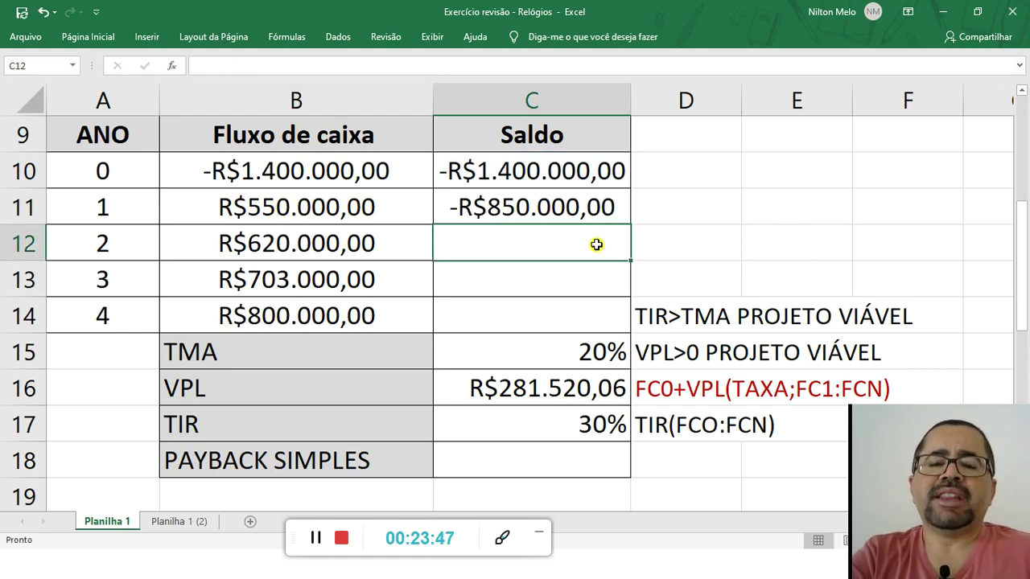
pyautogui.click(515, 205)
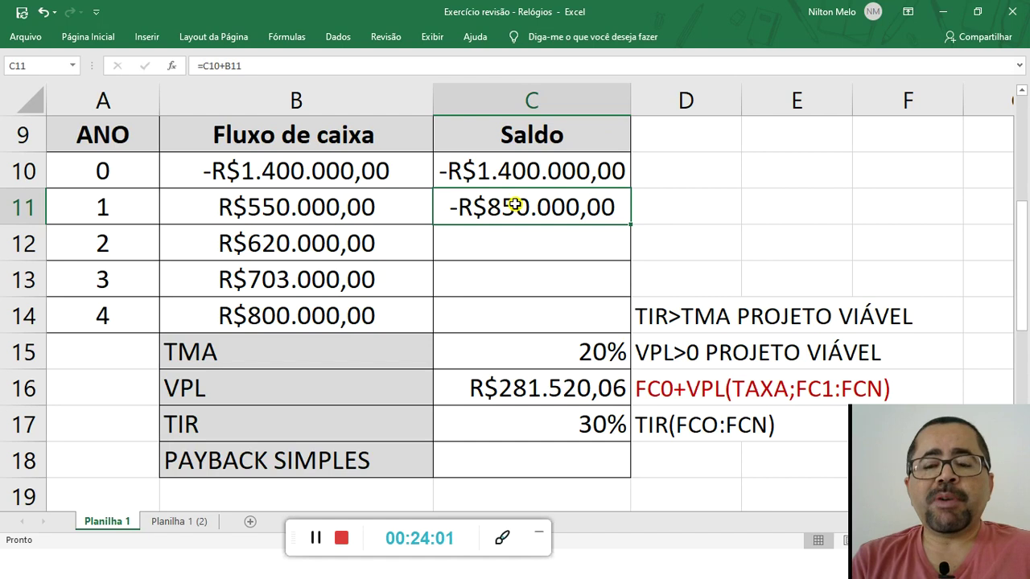
# Calculate the year 2 balance in C12 with the formula =C11+B12
pyautogui.click(485, 236)
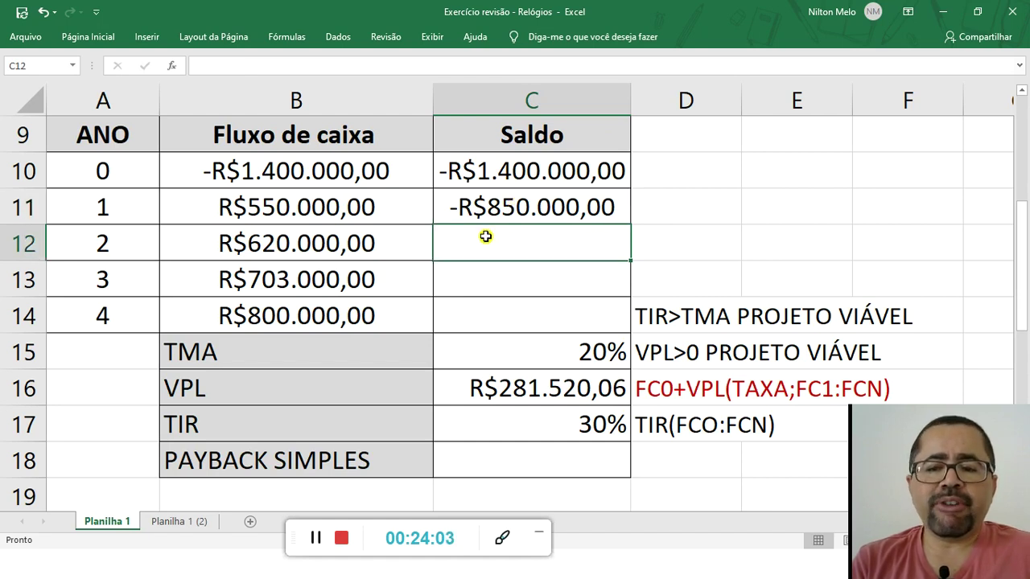
pyautogui.write('=')
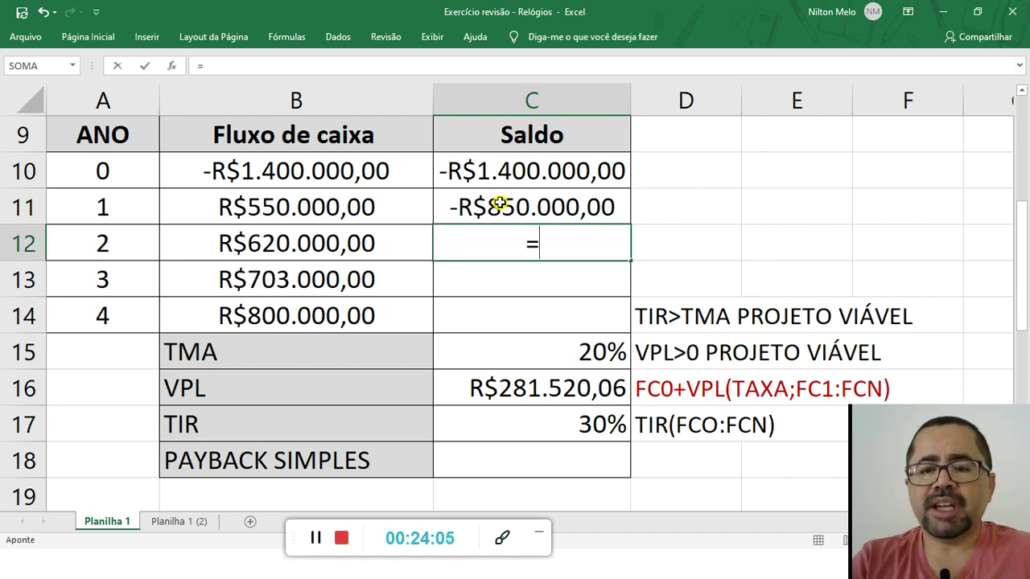
pyautogui.click(498, 204)
pyautogui.write('+')
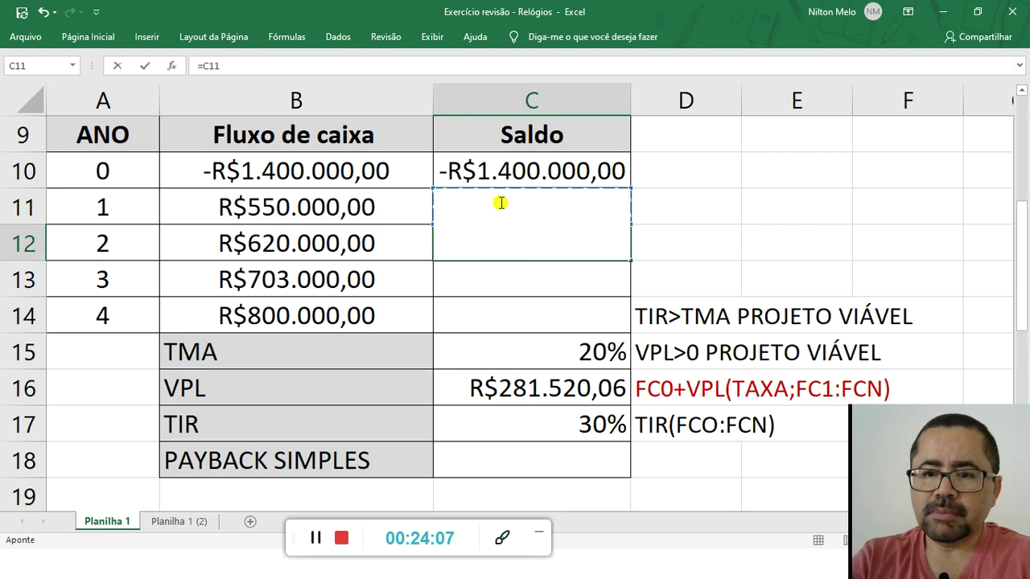
pyautogui.click(257, 244)
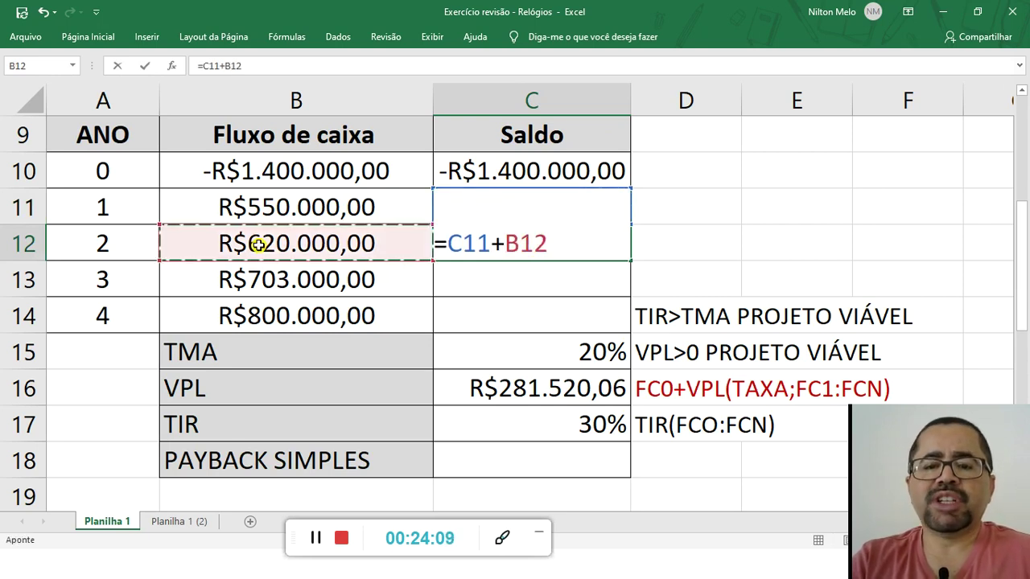
pyautogui.press('Return')
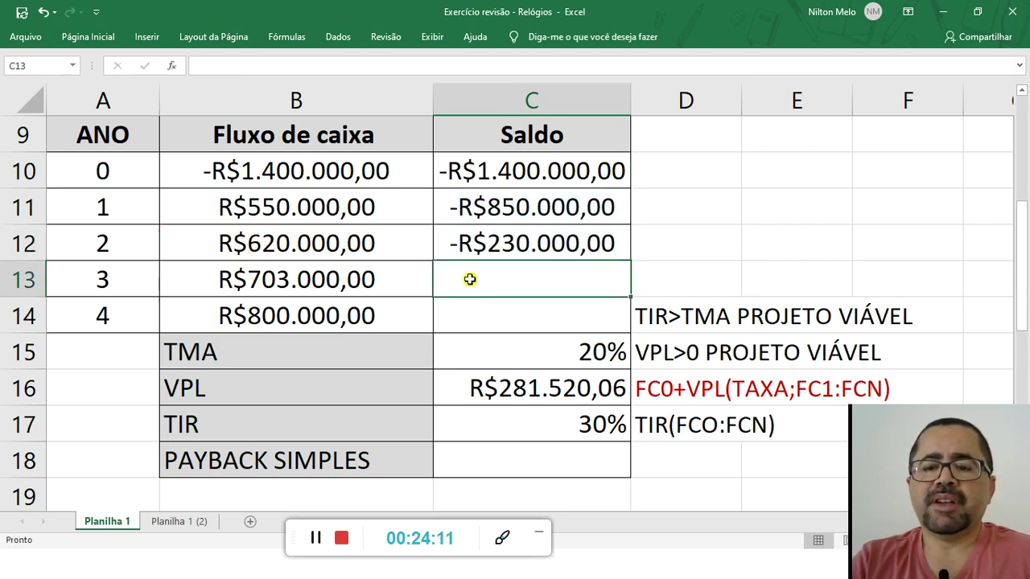
# Calculate the year 3 balance in C13 with the formula =C12+B13
pyautogui.write('=')
pyautogui.click(502, 241)
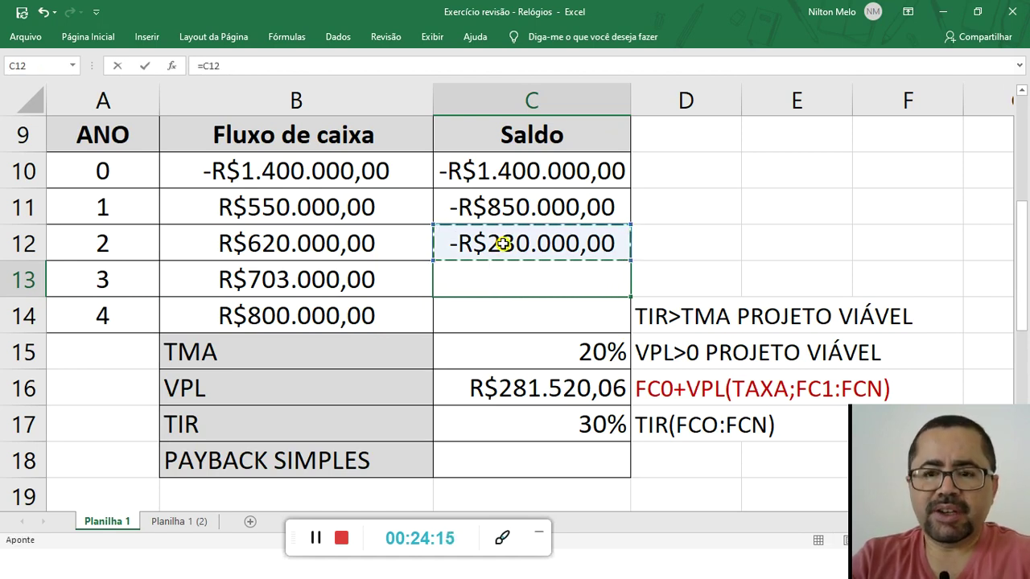
pyautogui.write('+')
pyautogui.click(250, 276)
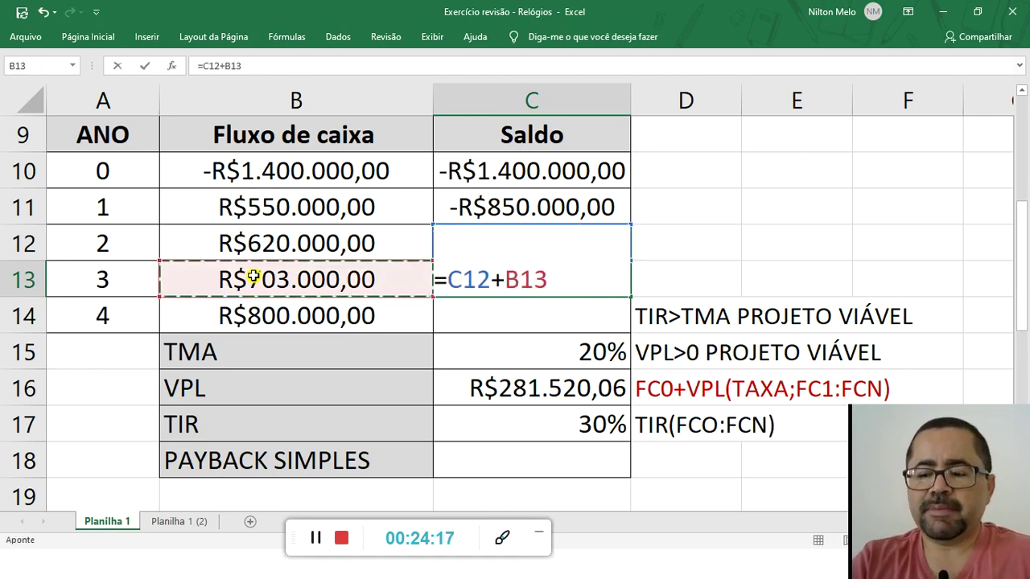
pyautogui.press('Return')
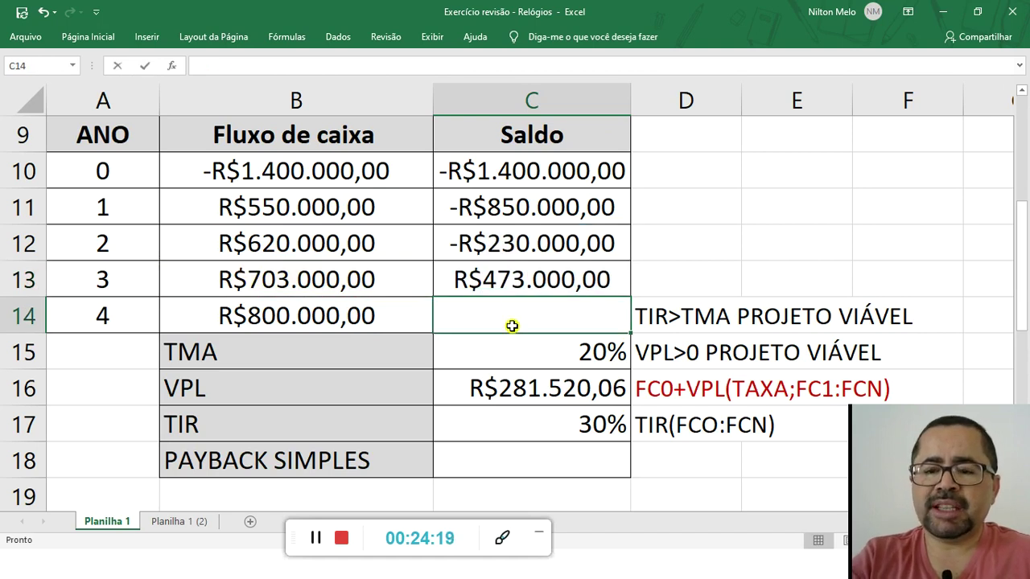
# Calculate the year 4 balance in C14 with the formula =C13+B14
pyautogui.write('=')
pyautogui.click(513, 279)
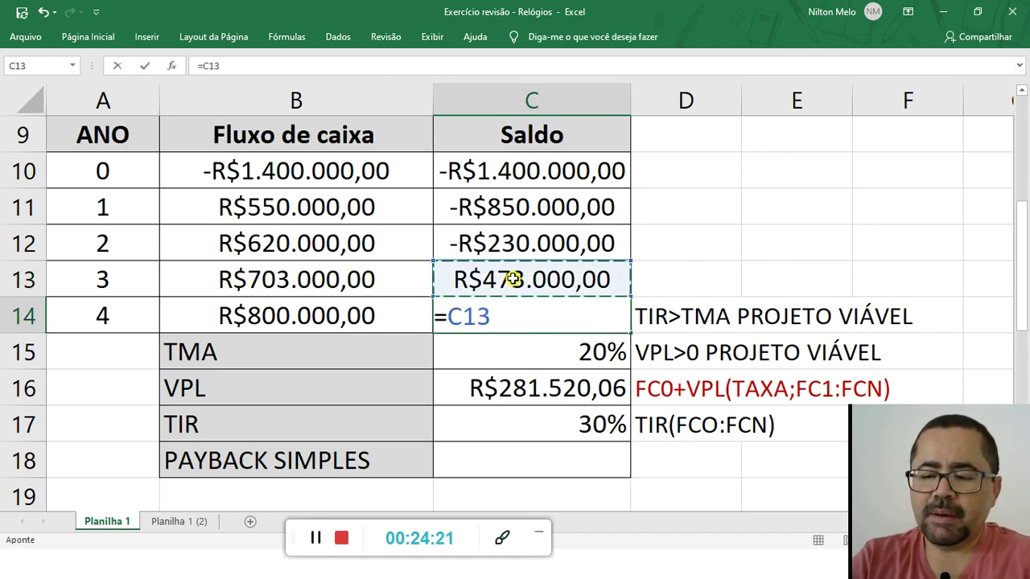
pyautogui.write('+')
pyautogui.click(252, 307)
pyautogui.press('Return')
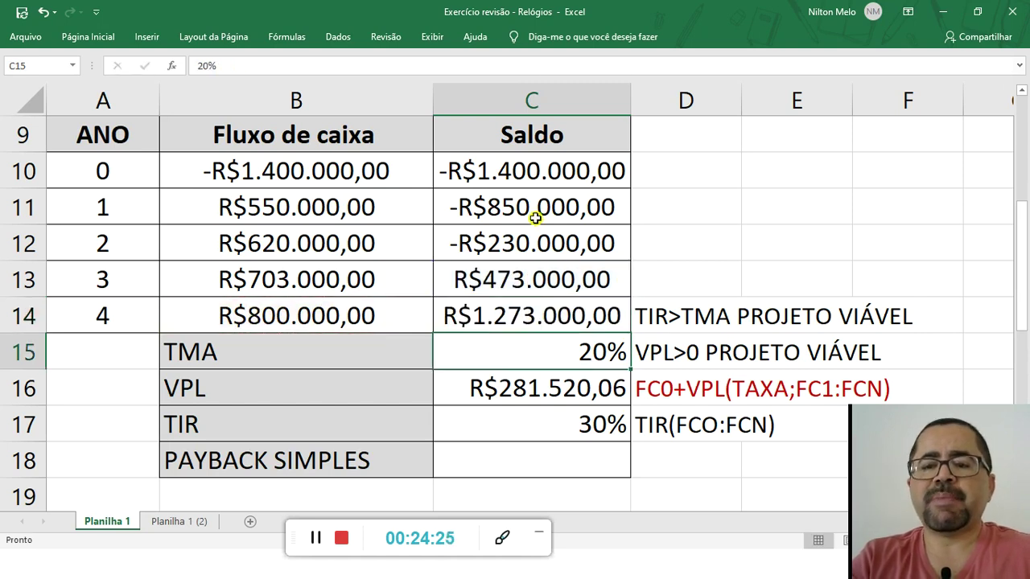
# Clear the individually entered balance formulas for years 2 to 4 in C12:C14
pyautogui.moveTo(526, 247); pyautogui.dragTo(533, 306)
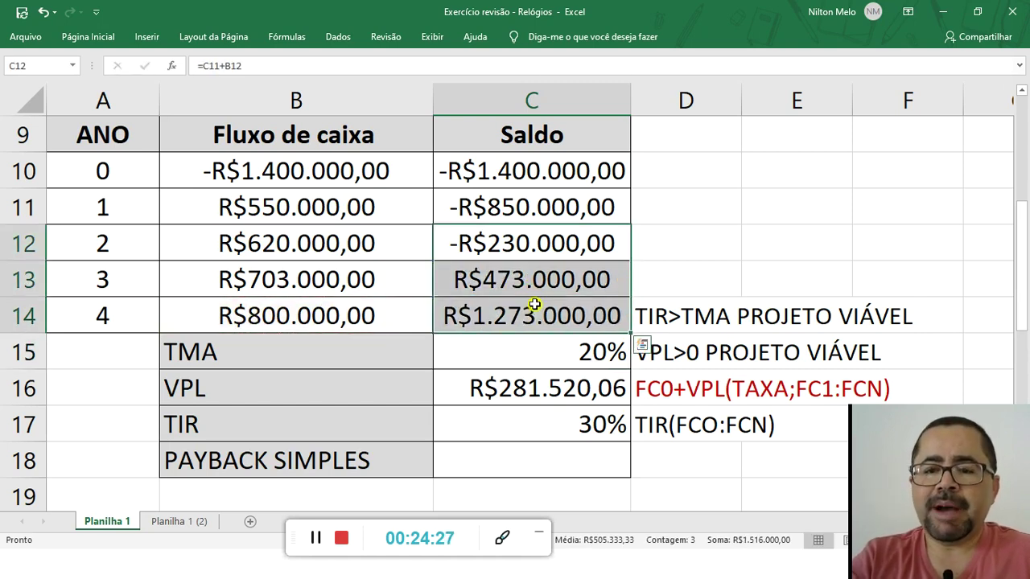
pyautogui.click(516, 278)
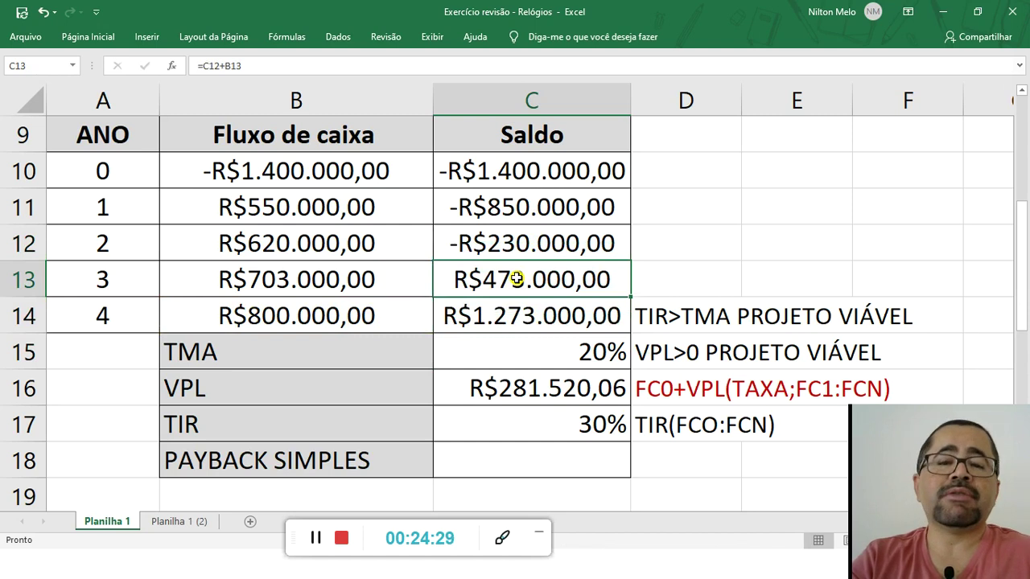
pyautogui.moveTo(518, 244); pyautogui.dragTo(527, 308)
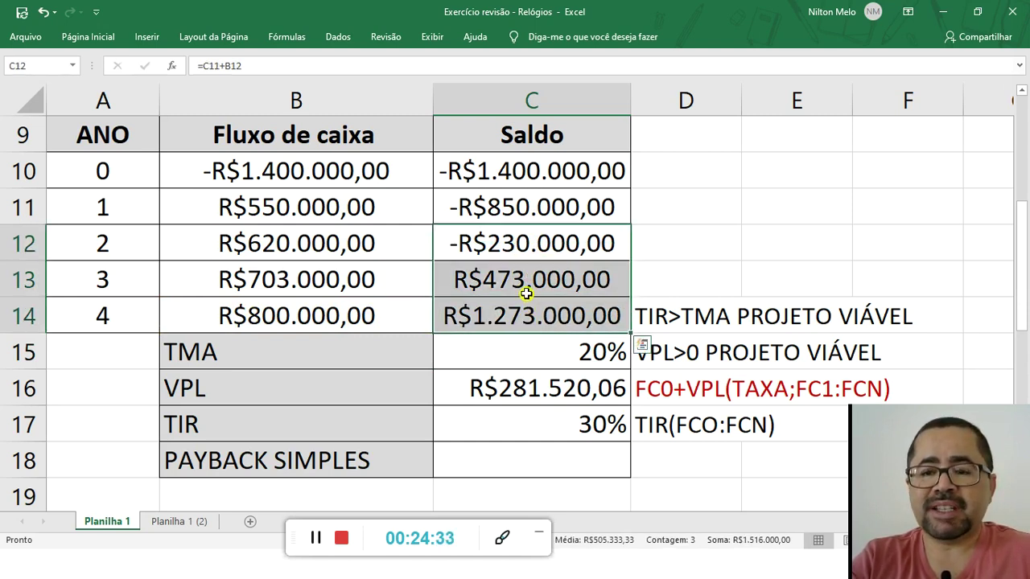
pyautogui.press('Delete')
# Fill the year 1 balance formula from C11 down to C14 and check the copied formulas for years 3 and 4
pyautogui.click(508, 208)
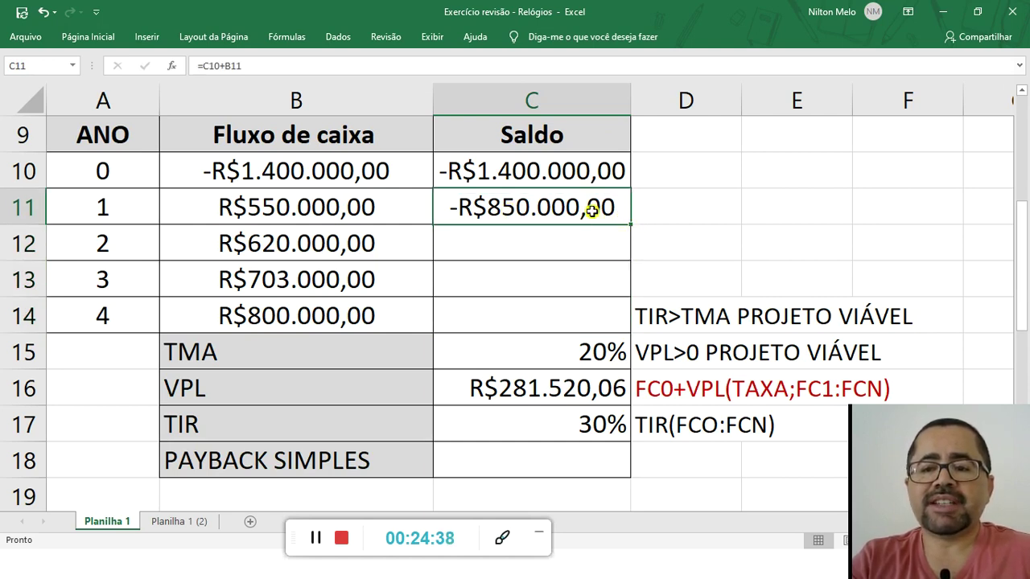
pyautogui.click(543, 321)
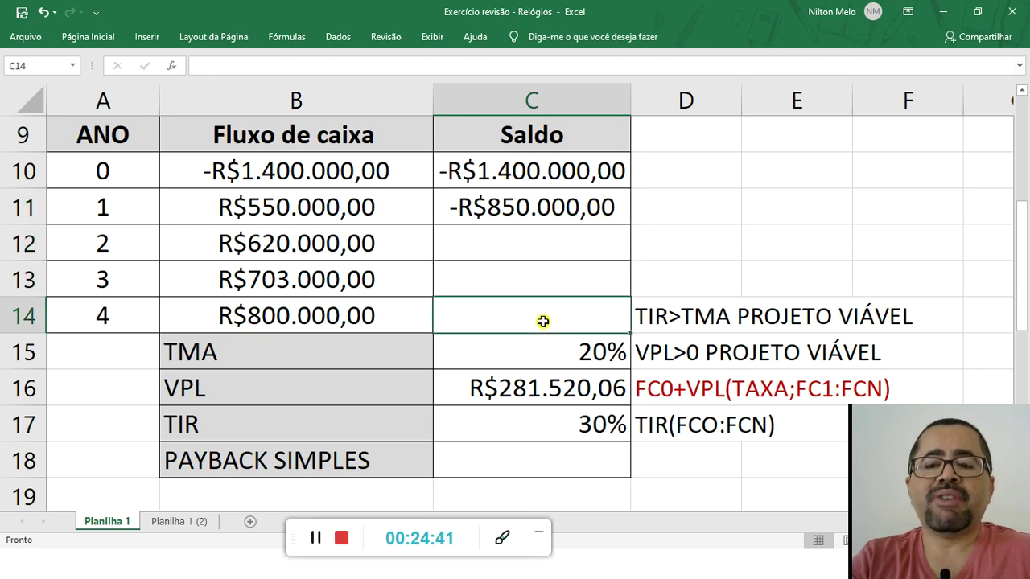
pyautogui.click(513, 205)
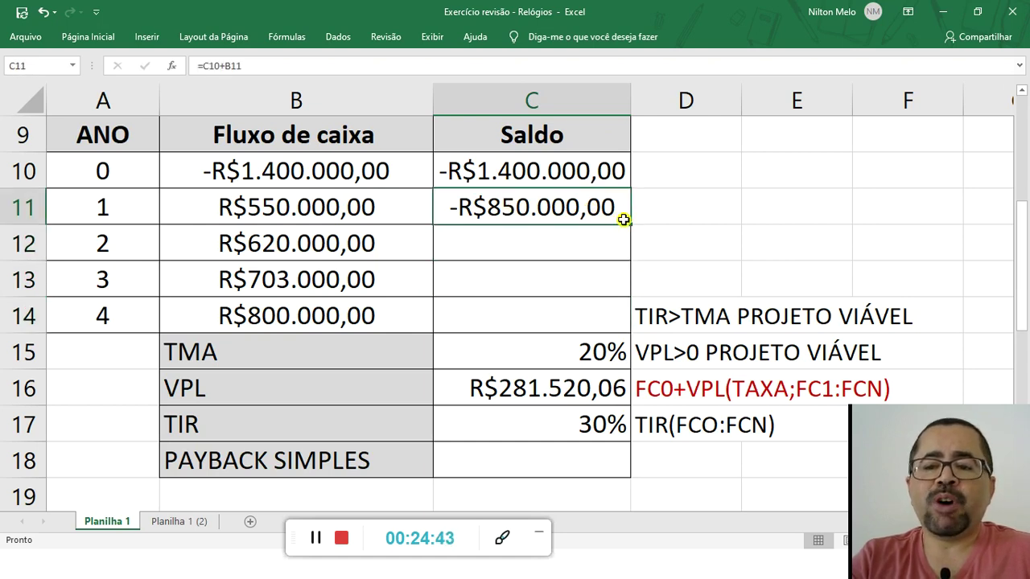
pyautogui.moveTo(630, 225); pyautogui.dragTo(621, 324)
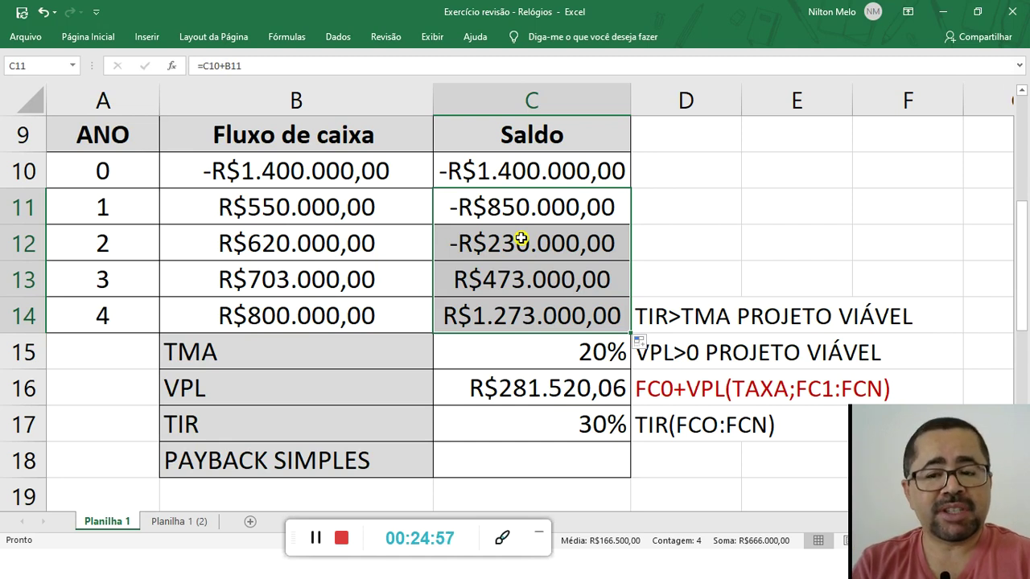
pyautogui.click(549, 281)
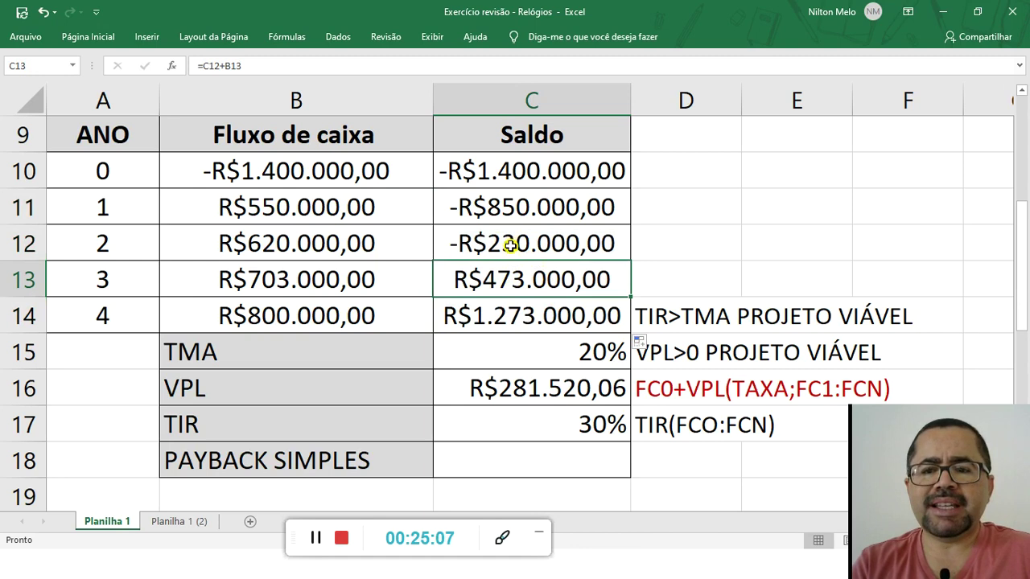
pyautogui.click(500, 310)
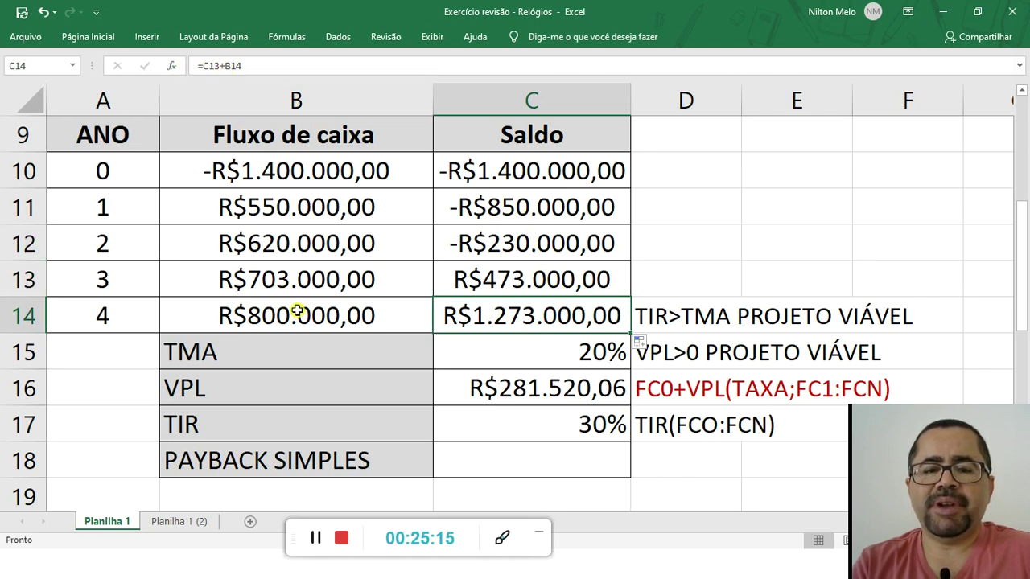
# Examine the yearly balances in C11:C13 against the cash flows and years to locate where the investment is recovered
pyautogui.click(533, 270)
pyautogui.click(522, 250)
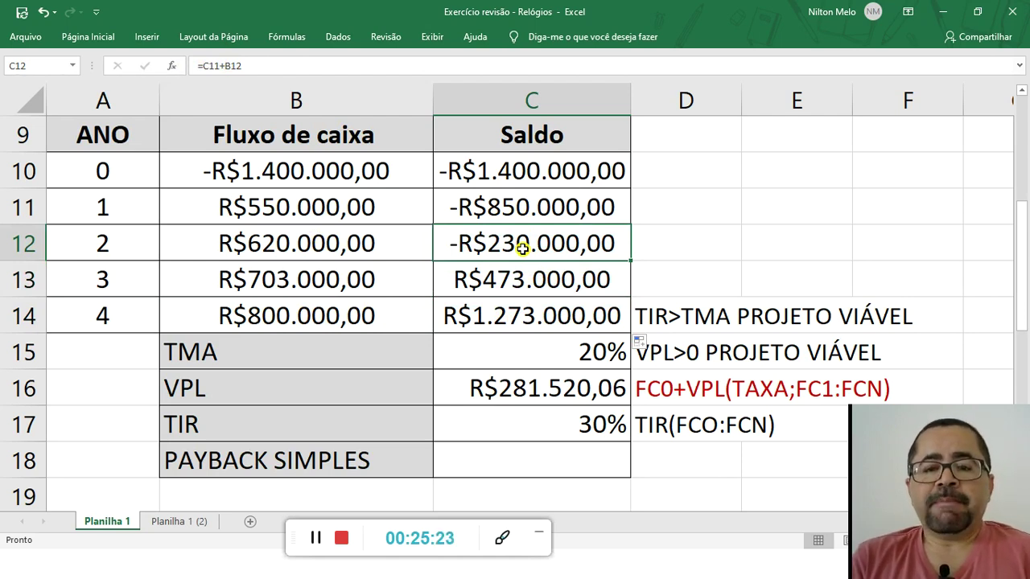
pyautogui.click(499, 208)
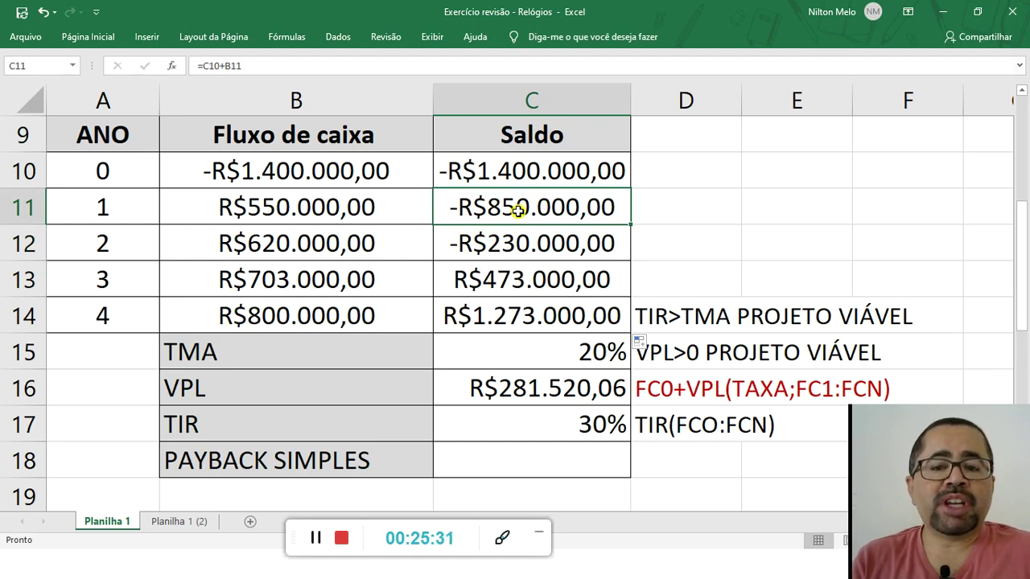
pyautogui.click(291, 211)
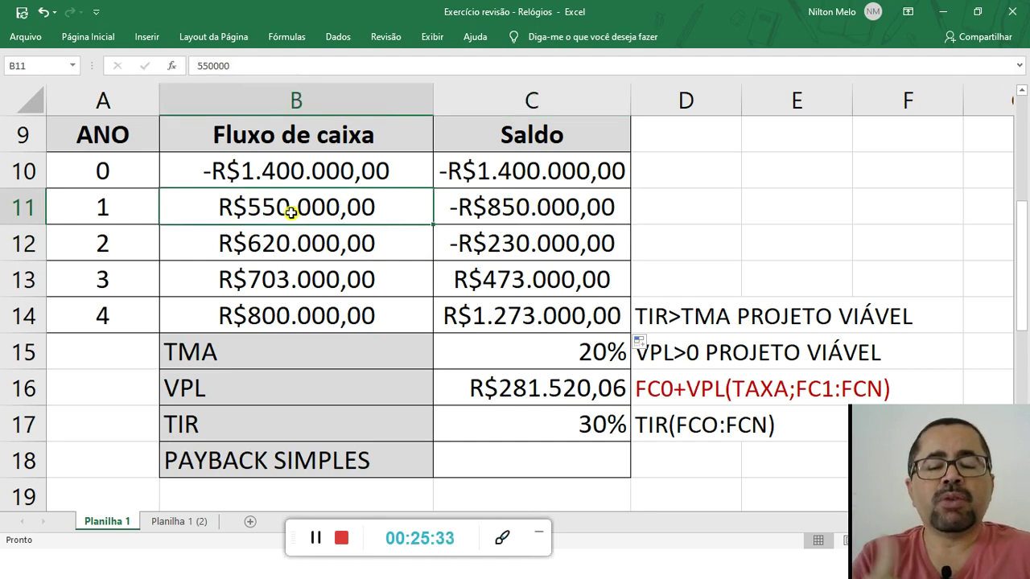
pyautogui.click(558, 212)
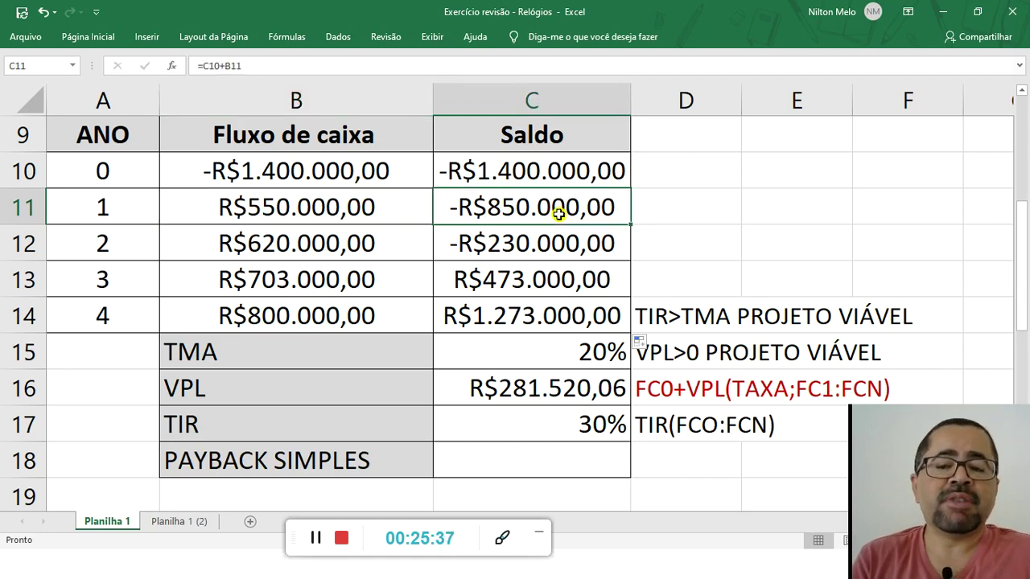
pyautogui.click(547, 246)
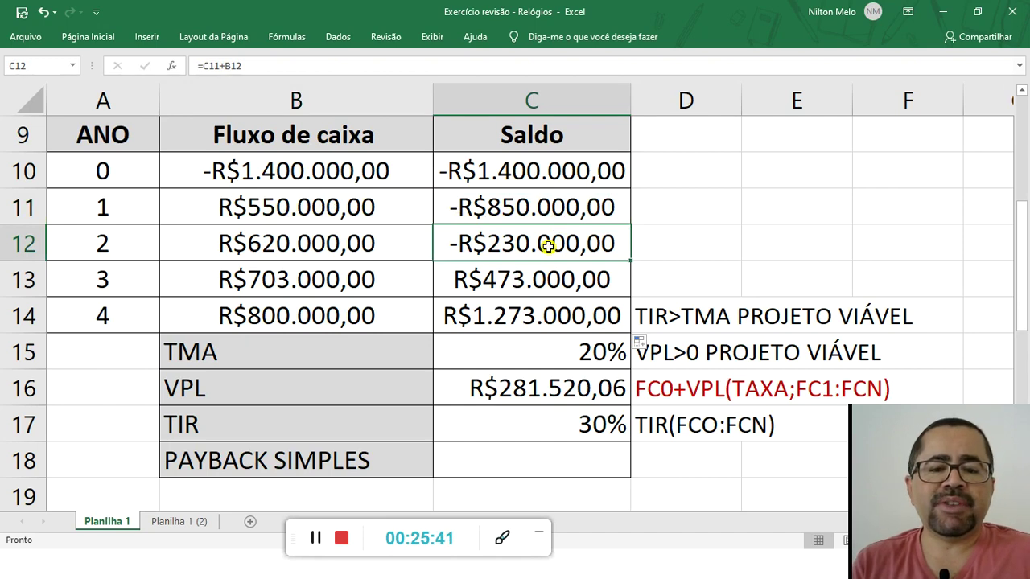
pyautogui.click(552, 288)
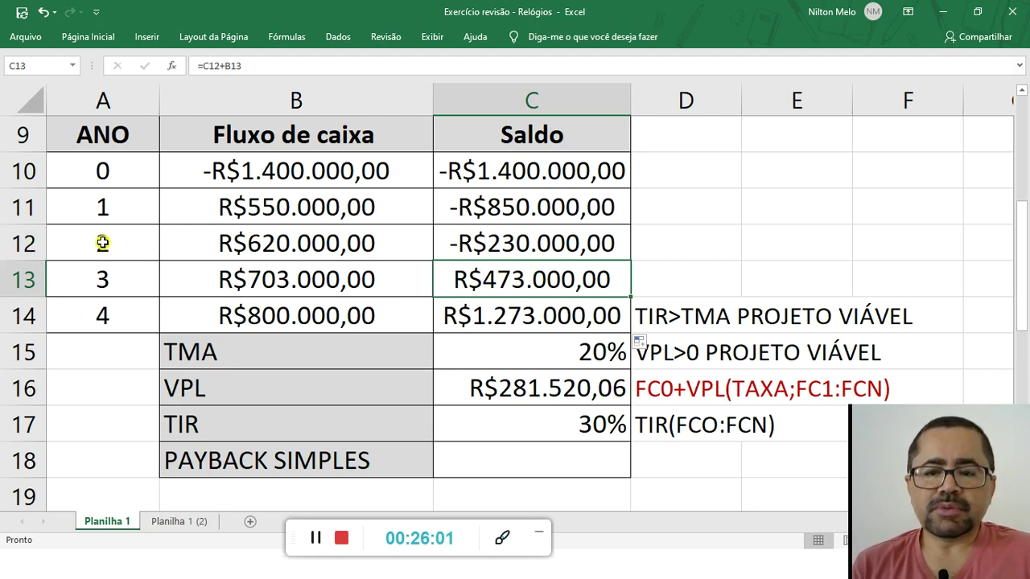
pyautogui.click(310, 539)
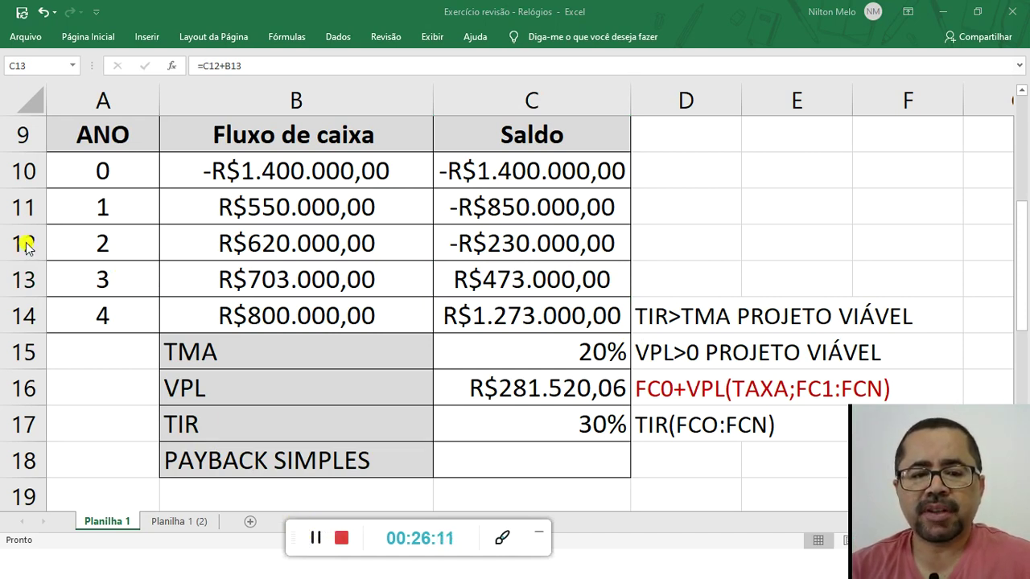
pyautogui.click(102, 248)
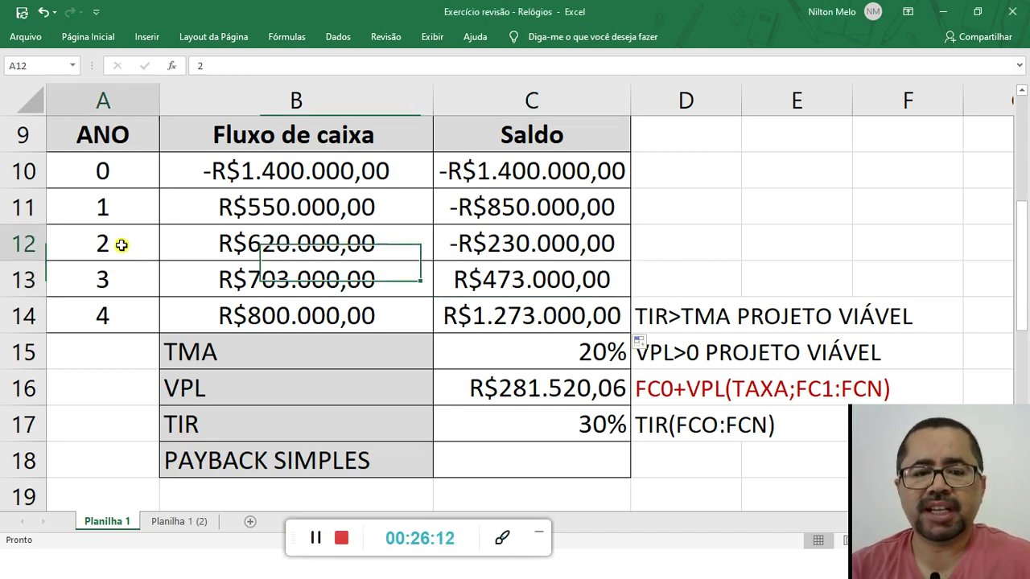
pyautogui.click(6, 241)
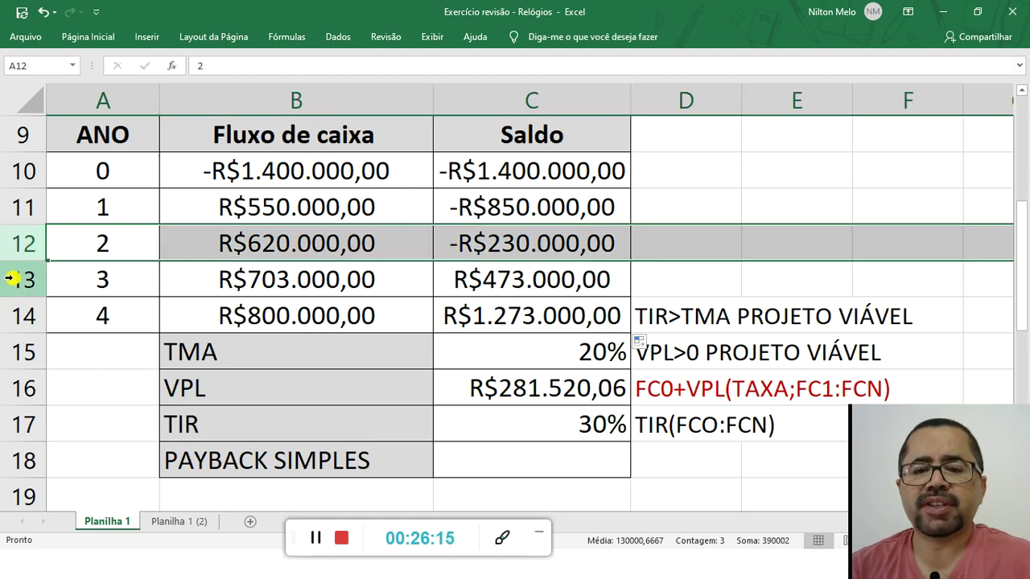
pyautogui.click(12, 279)
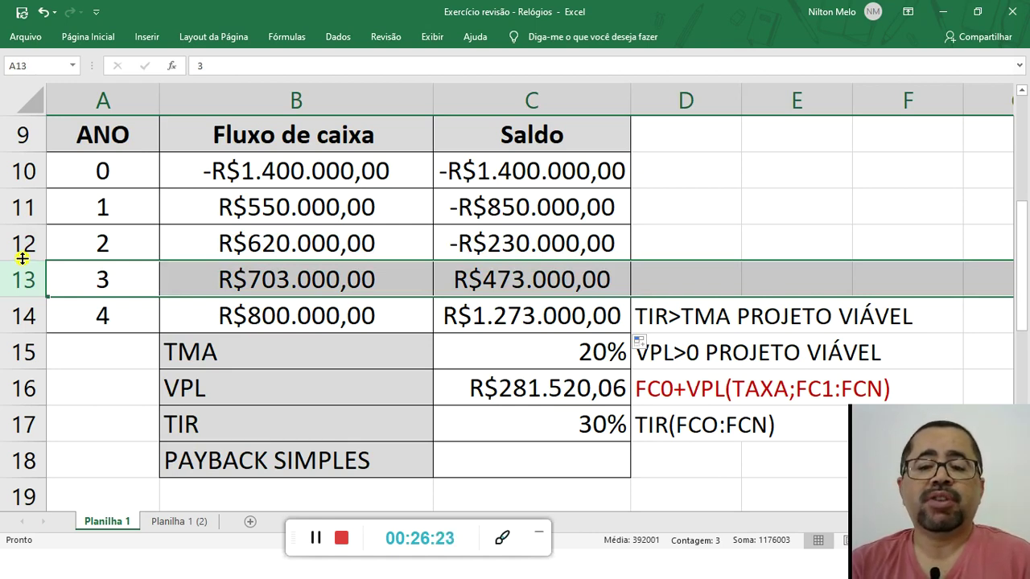
pyautogui.click(513, 238)
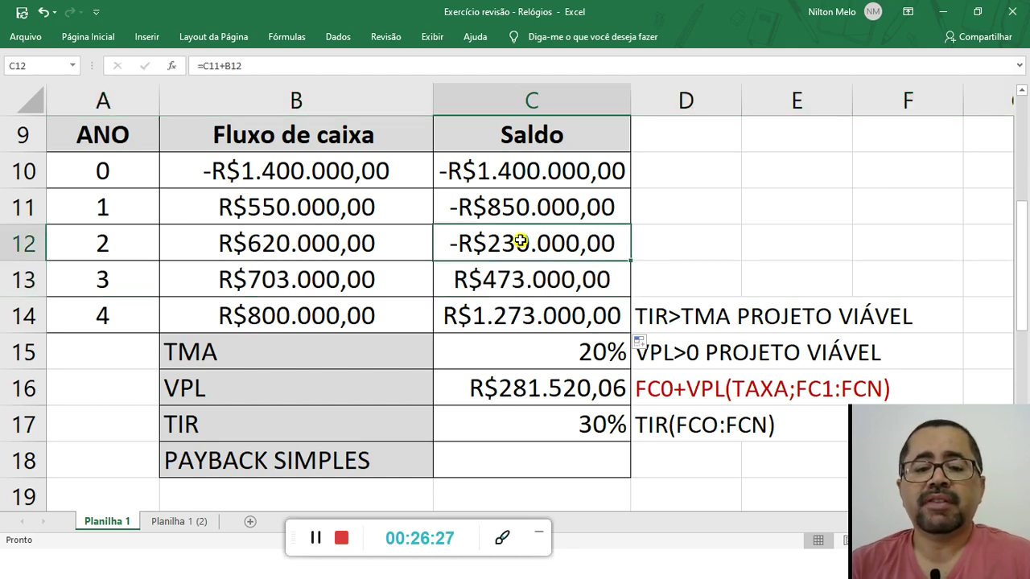
pyautogui.click(502, 279)
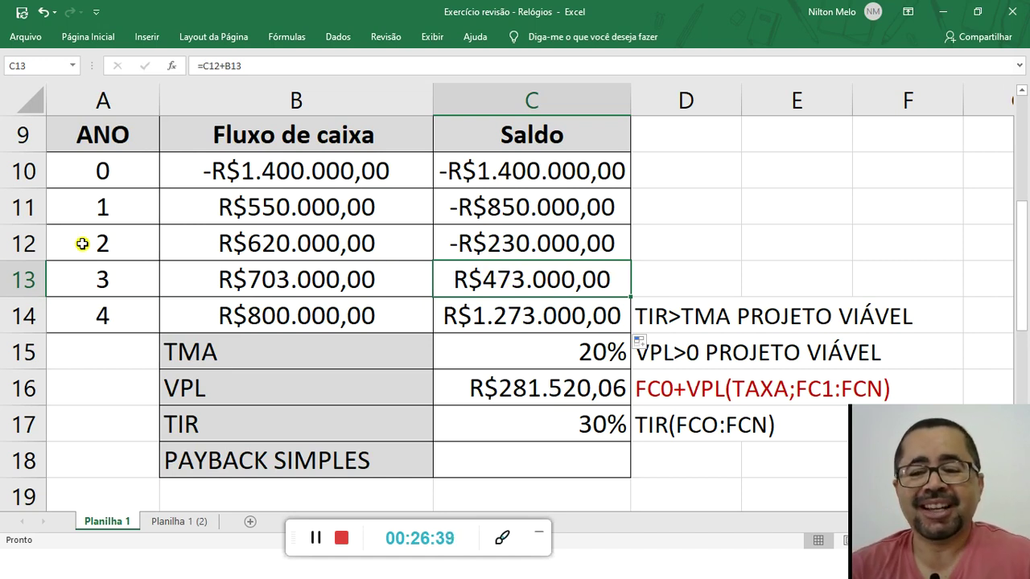
# Calculate the digital watch's simple payback in C18 with the formula =A12-C12/B13
pyautogui.click(526, 462)
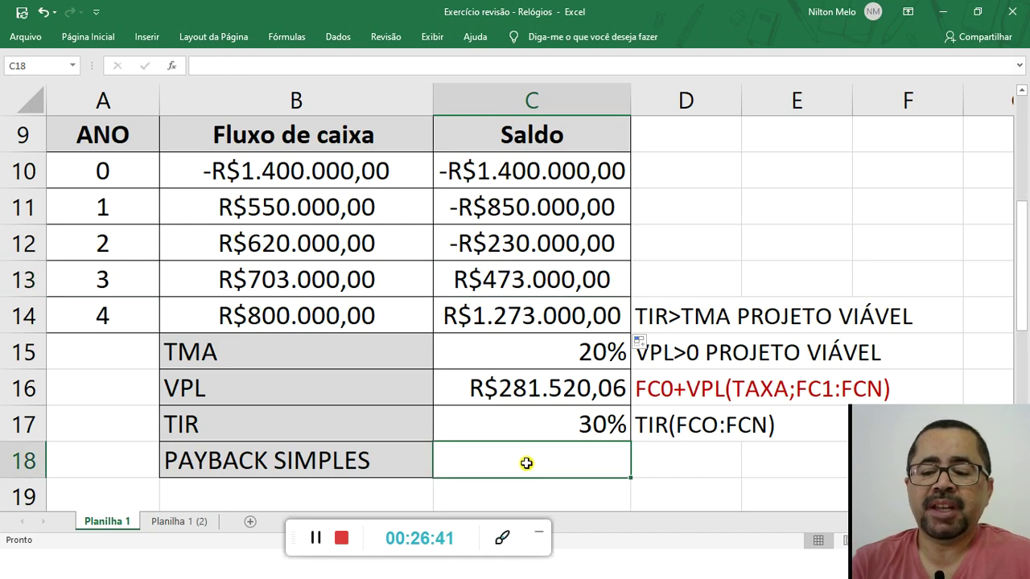
pyautogui.write('=')
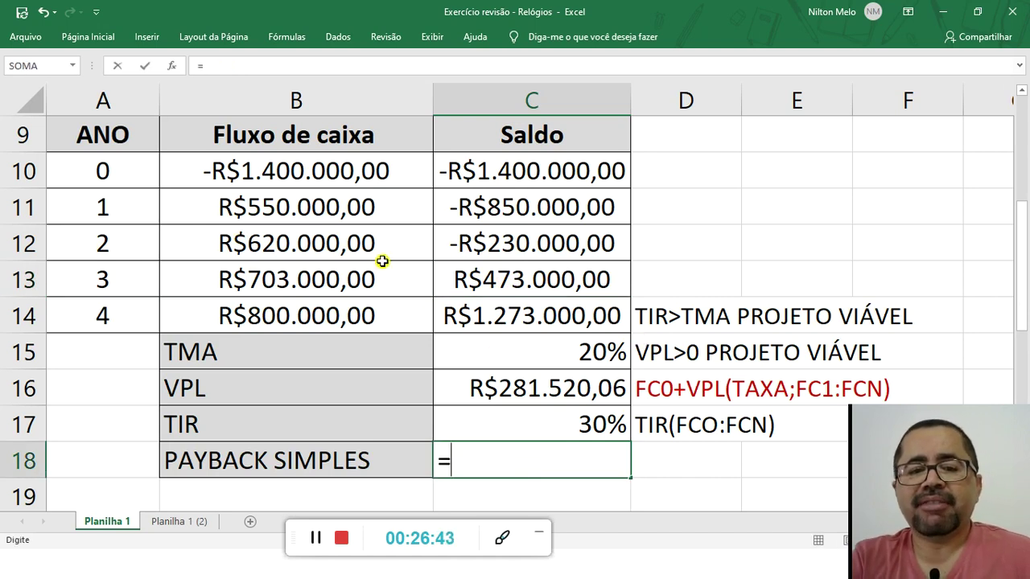
pyautogui.click(106, 244)
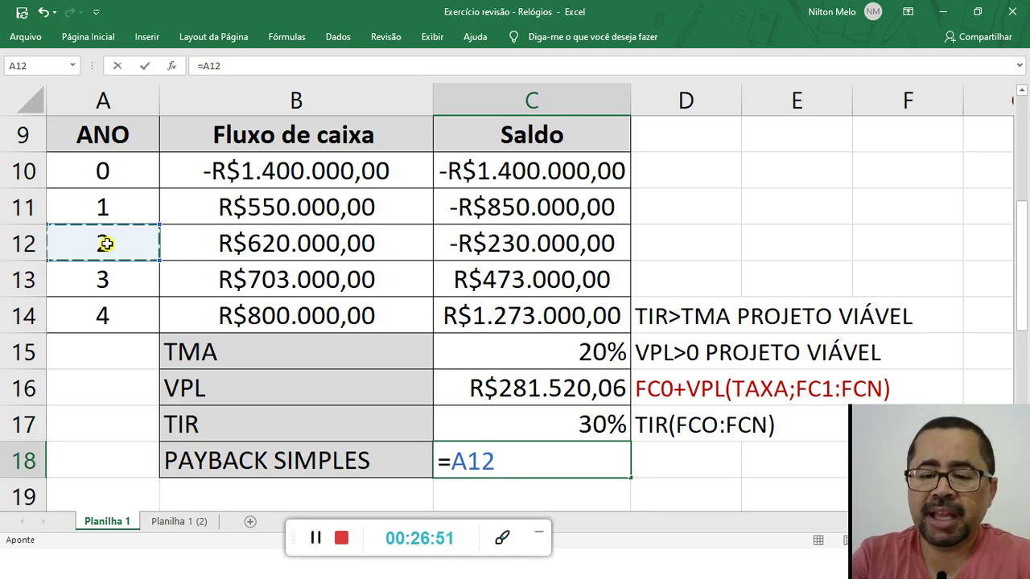
pyautogui.write('-')
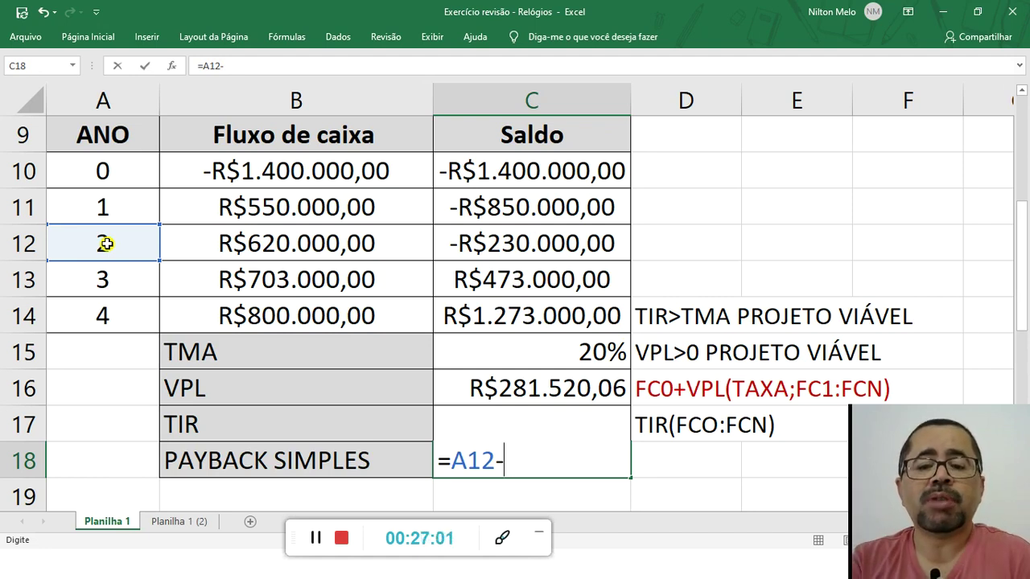
pyautogui.click(525, 247)
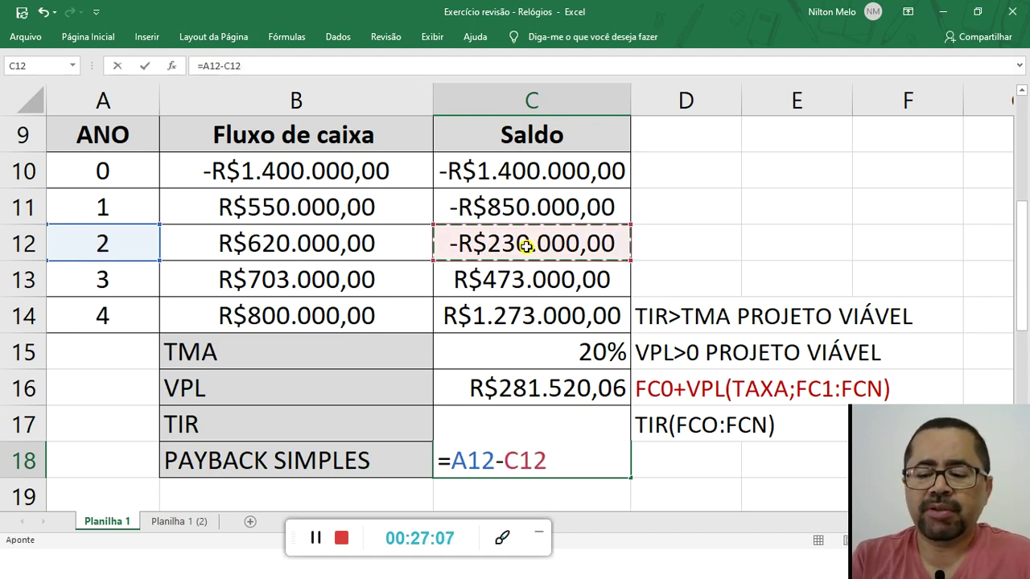
pyautogui.write('/')
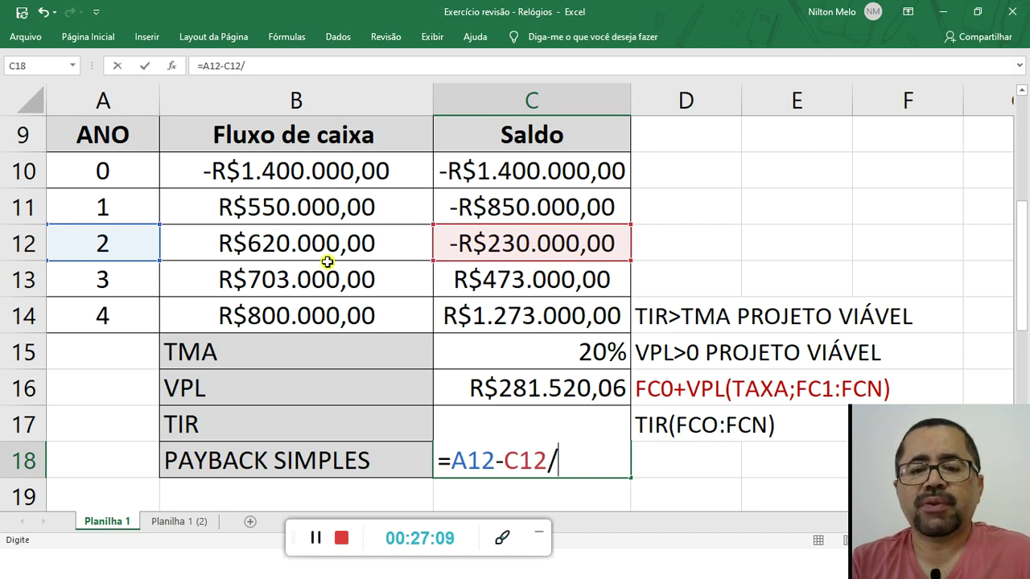
pyautogui.click(267, 283)
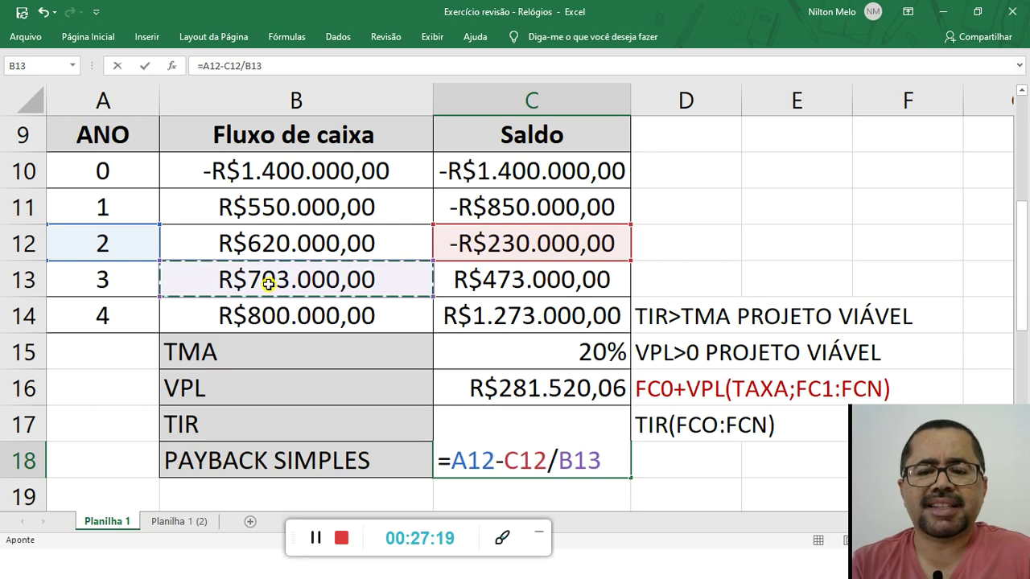
pyautogui.press('Return')
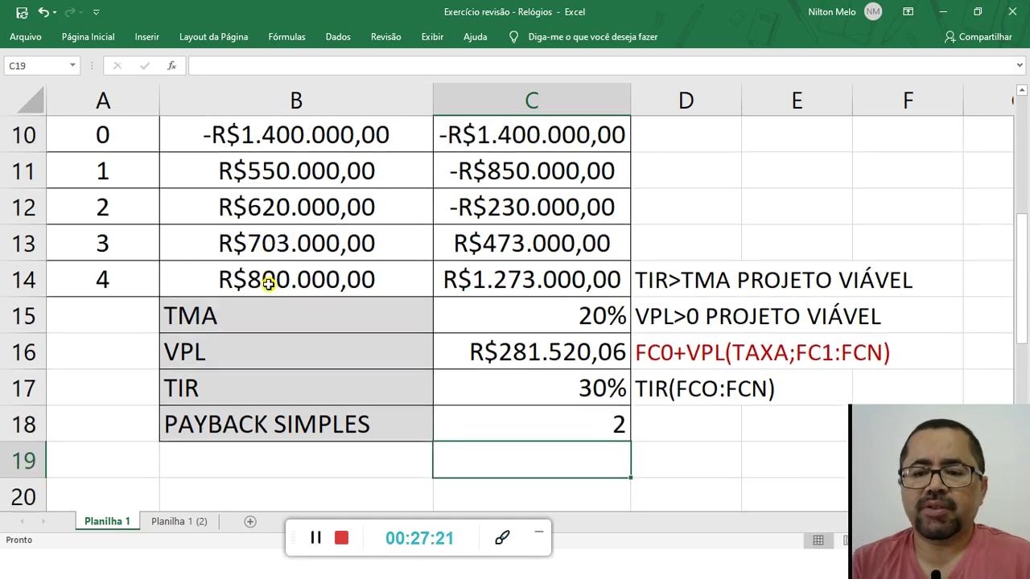
# Display the simple payback result in C18 with one decimal place
pyautogui.click(596, 425)
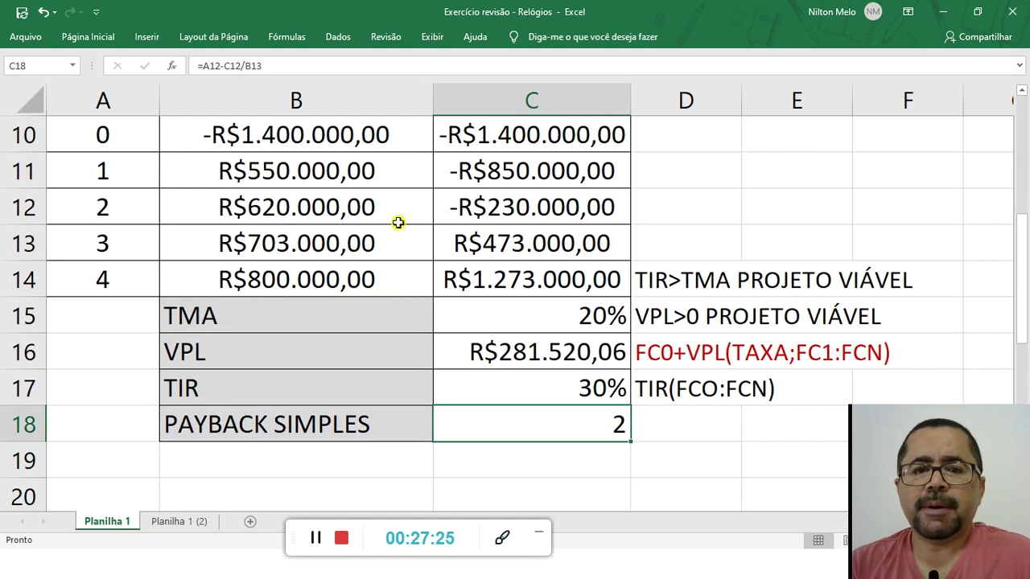
pyautogui.click(314, 542)
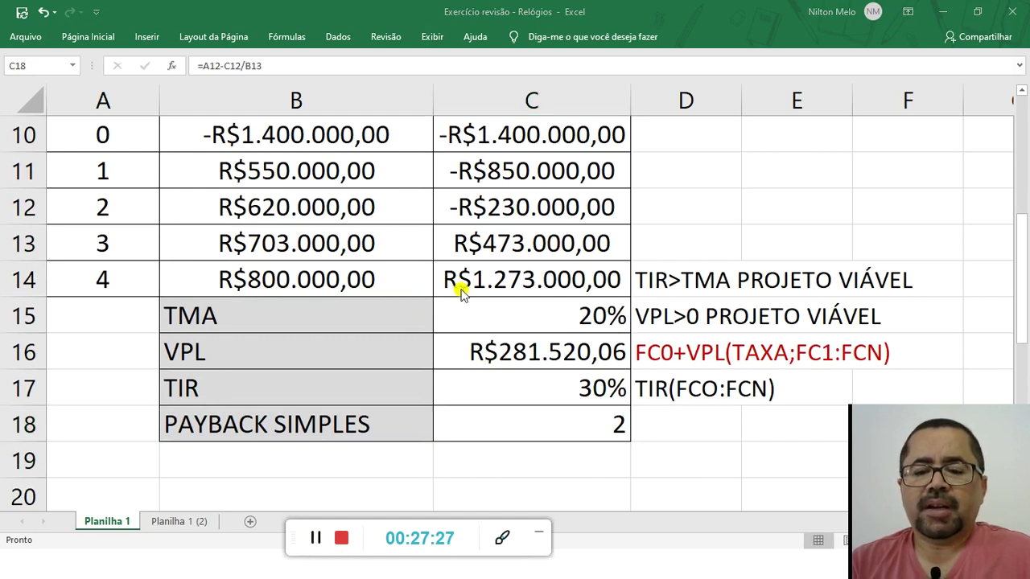
pyautogui.click(603, 425)
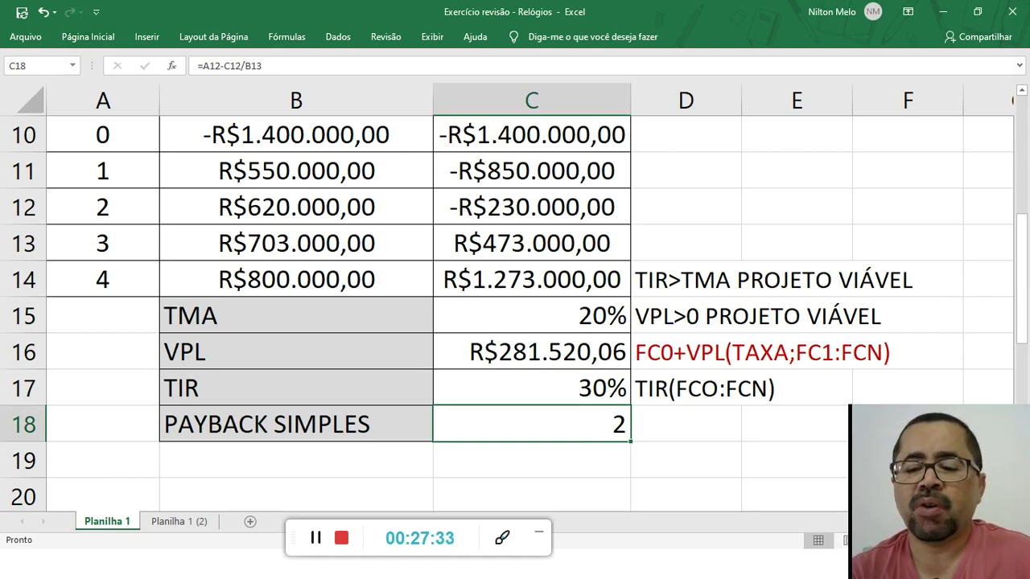
pyautogui.click(91, 40)
pyautogui.click(472, 90)
pyautogui.click(563, 464)
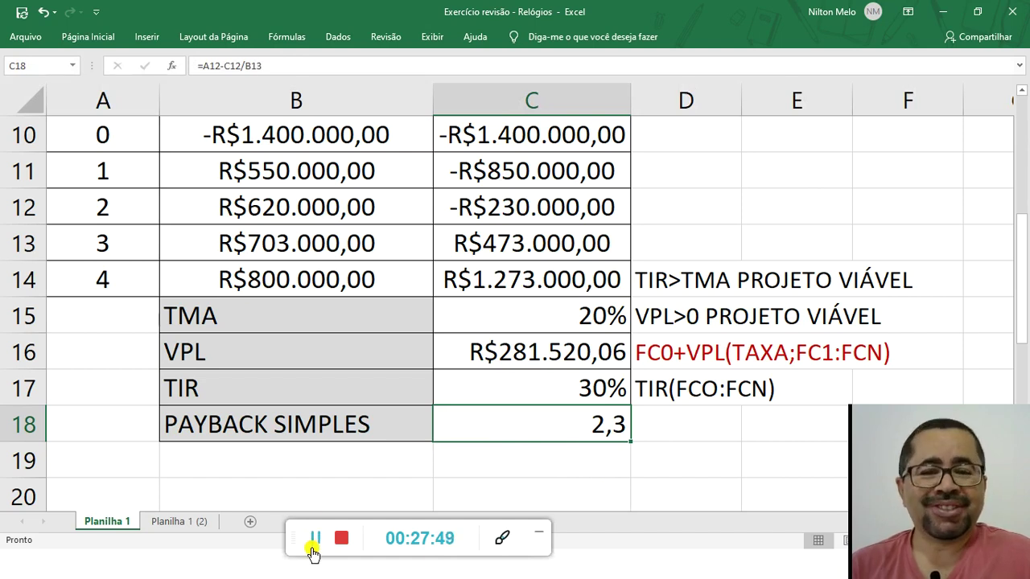
pyautogui.moveTo(313, 550); pyautogui.dragTo(366, 570)
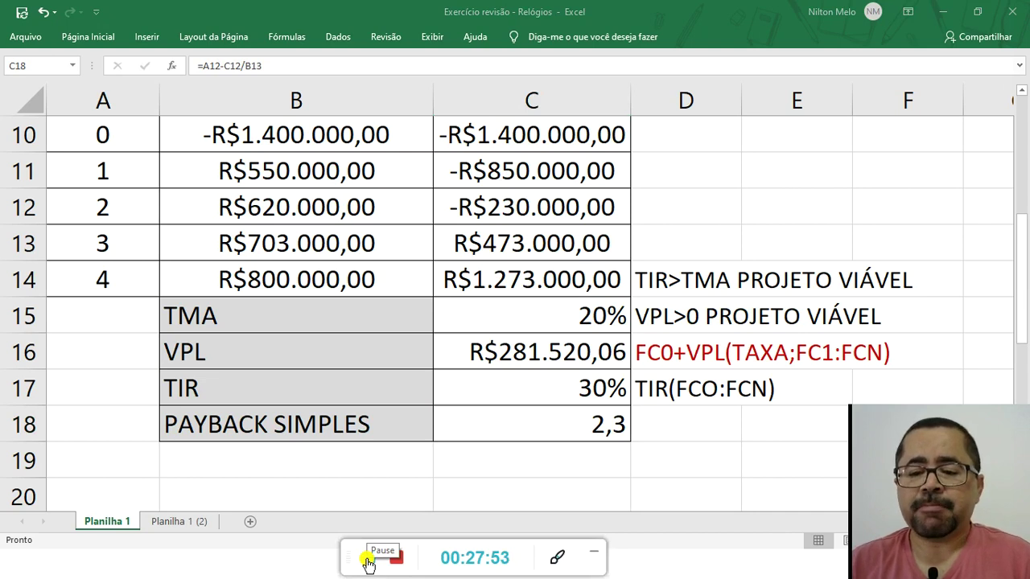
# Extend the simple payback in C18 to two decimal places and restore the full worksheet view
pyautogui.click(577, 429)
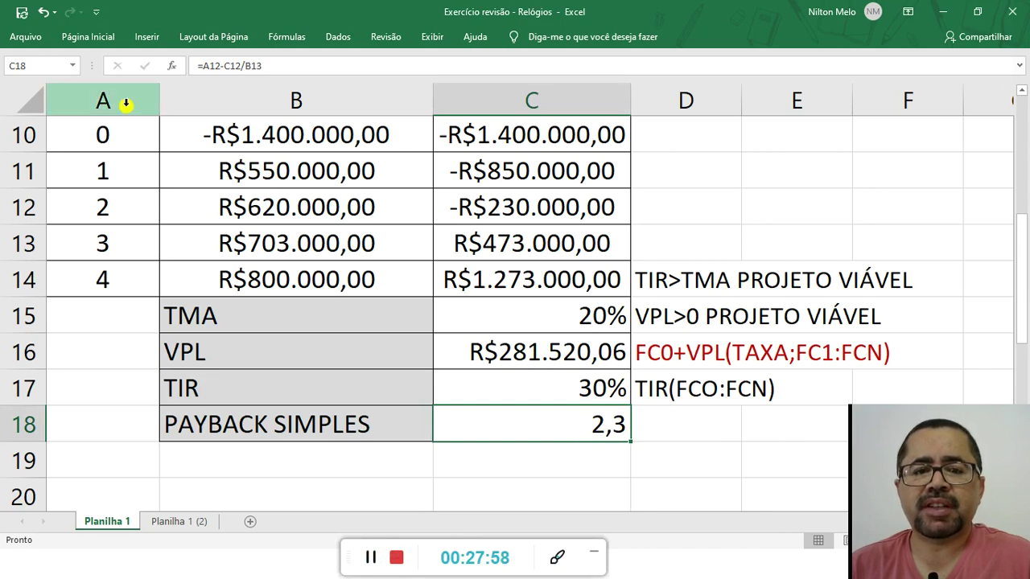
pyautogui.click(77, 37)
pyautogui.click(488, 91)
pyautogui.click(471, 91)
pyautogui.click(471, 91)
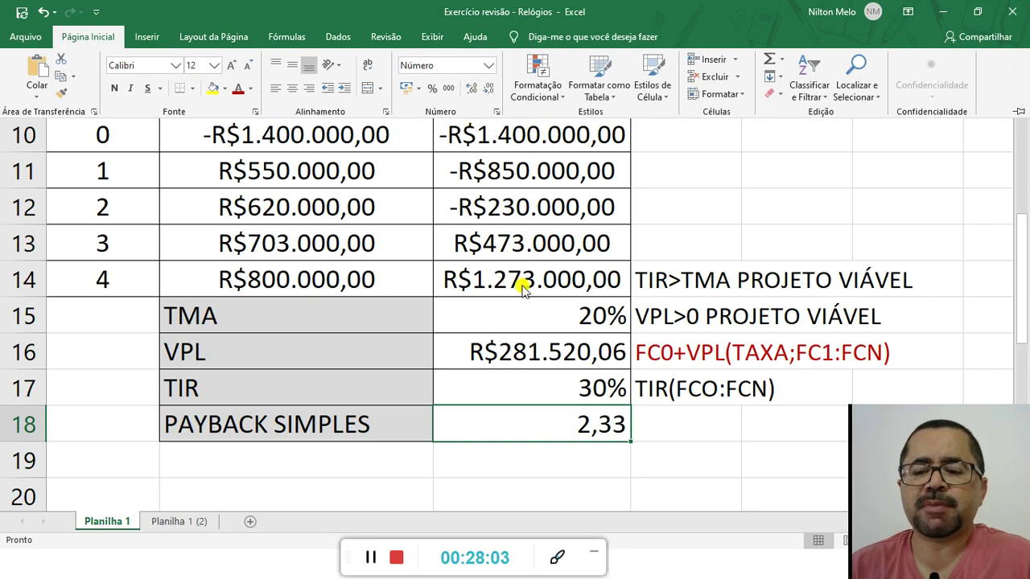
pyautogui.hotkey('ctrl', 'F1')
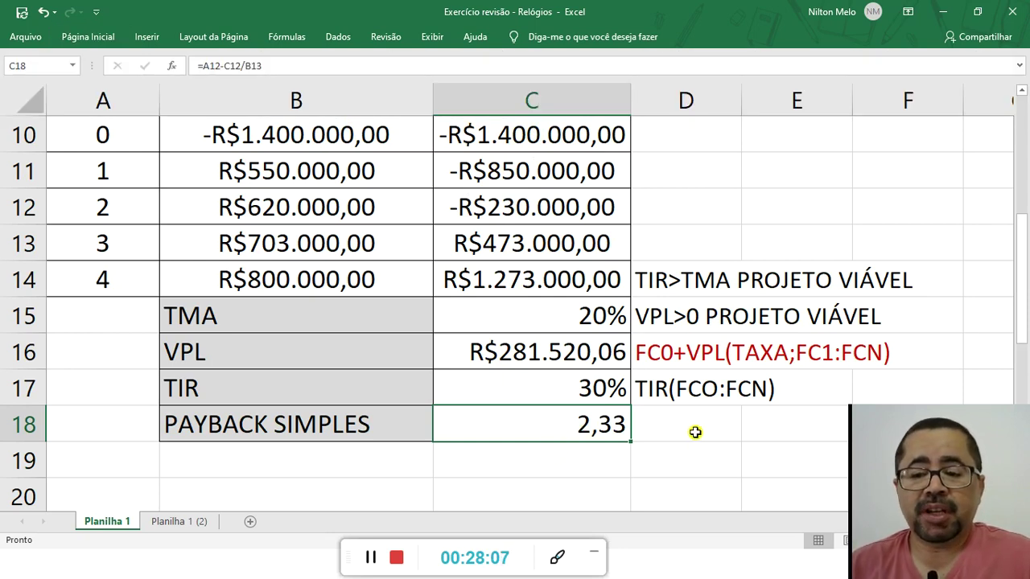
# Enter the note "1 ano tem 12 meses" in C19 below the simple payback
pyautogui.click(487, 460)
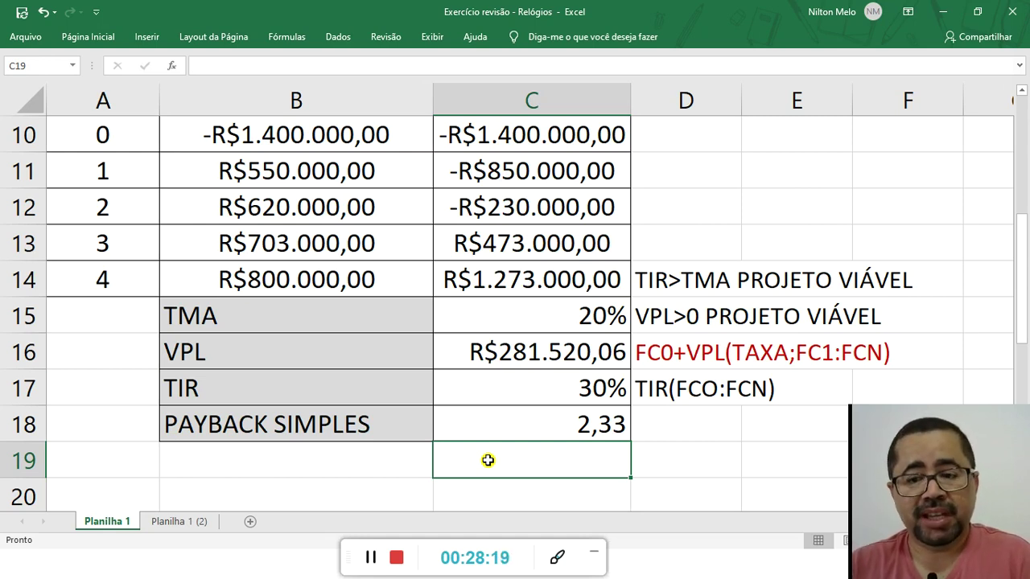
pyautogui.write('1 an')
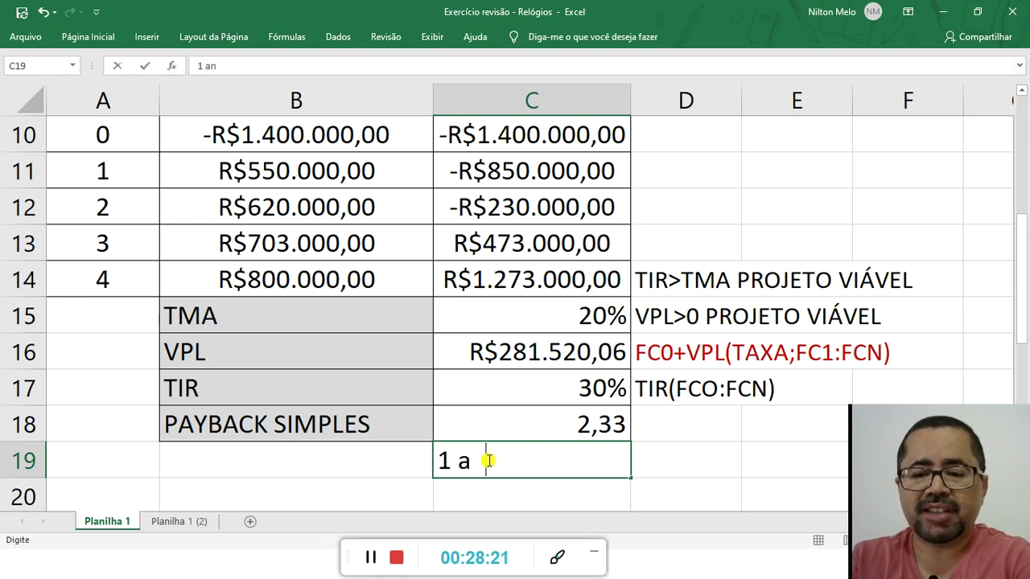
pyautogui.write('o tem ')
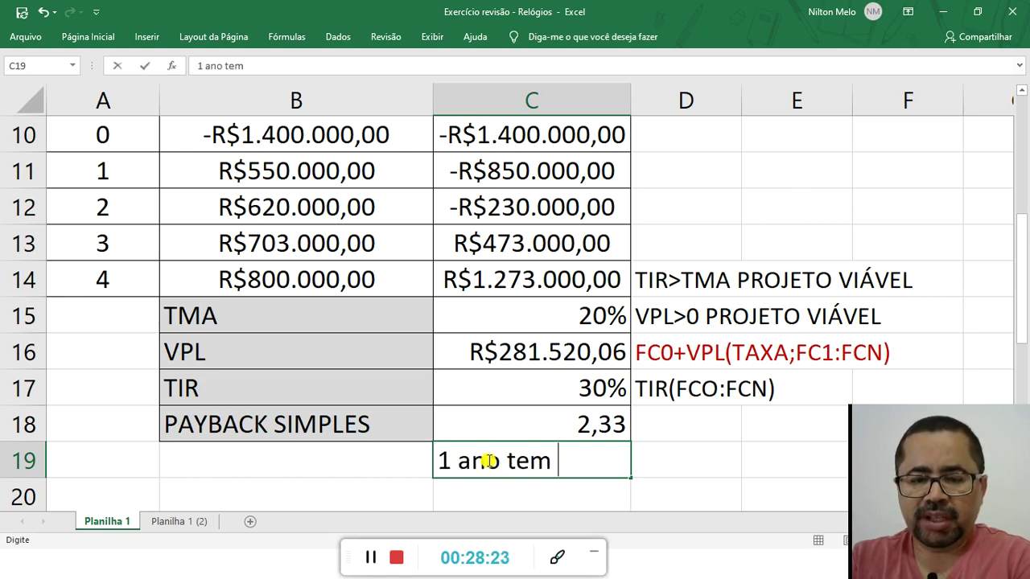
pyautogui.write('12 meses')
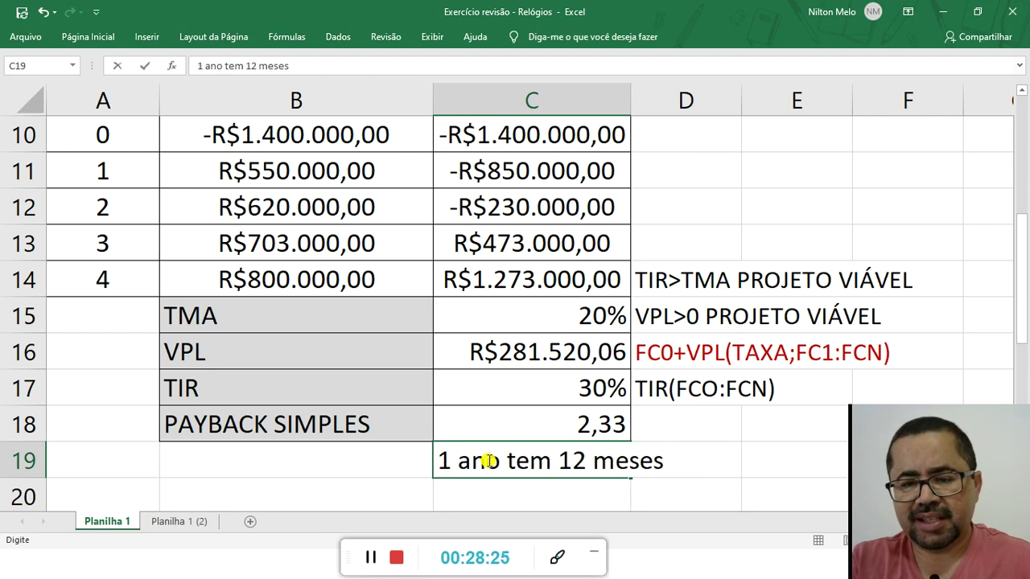
pyautogui.press('Return')
# Begin an entry in C20, below the months note, with the characters "0,"
pyautogui.write('0,')
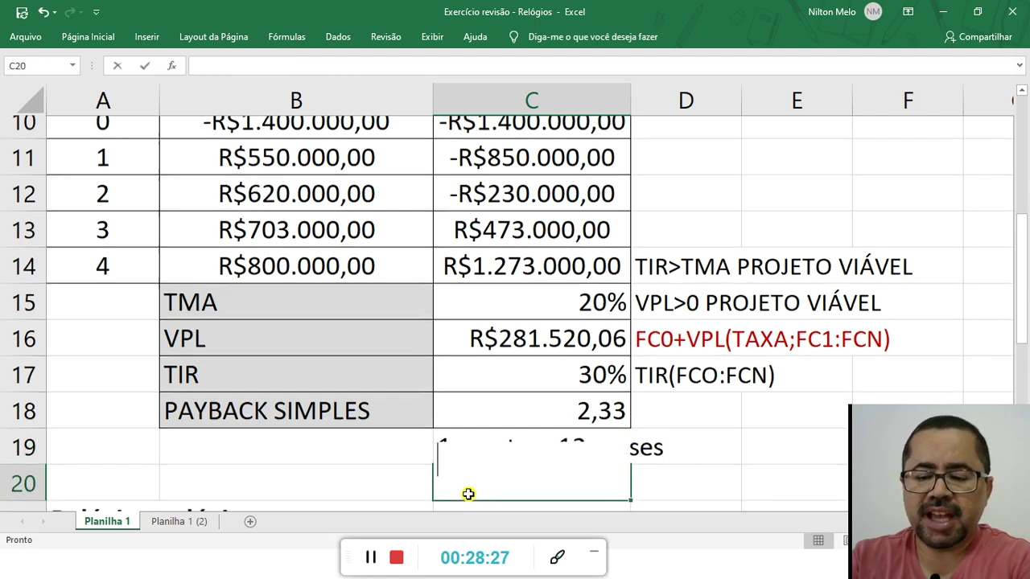
# Enter the working note "0,33 tem x" in C20, under the "1 ano tem 12 meses" note
pyautogui.write('33')
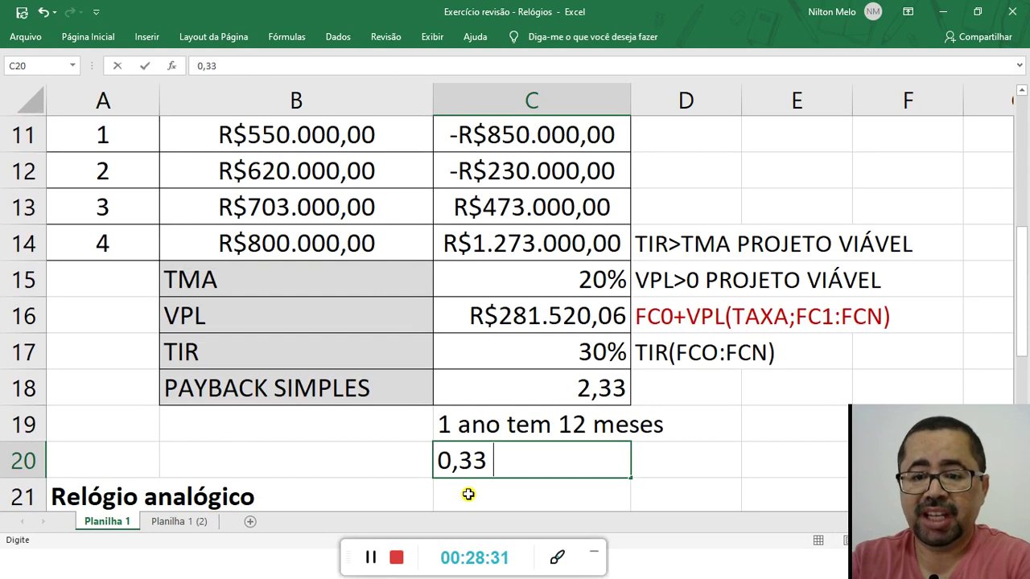
pyautogui.write('  tem ')
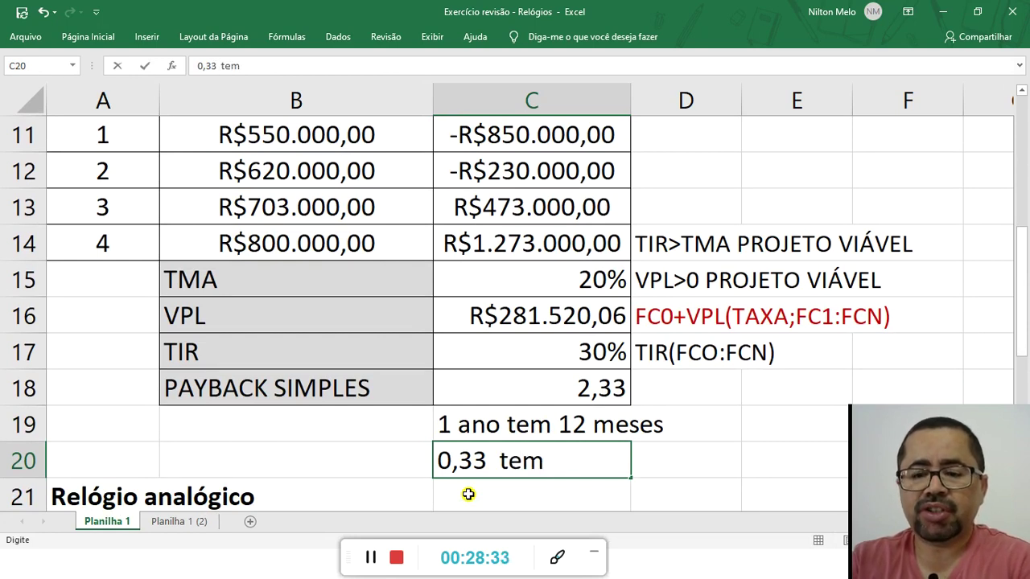
pyautogui.write('x')
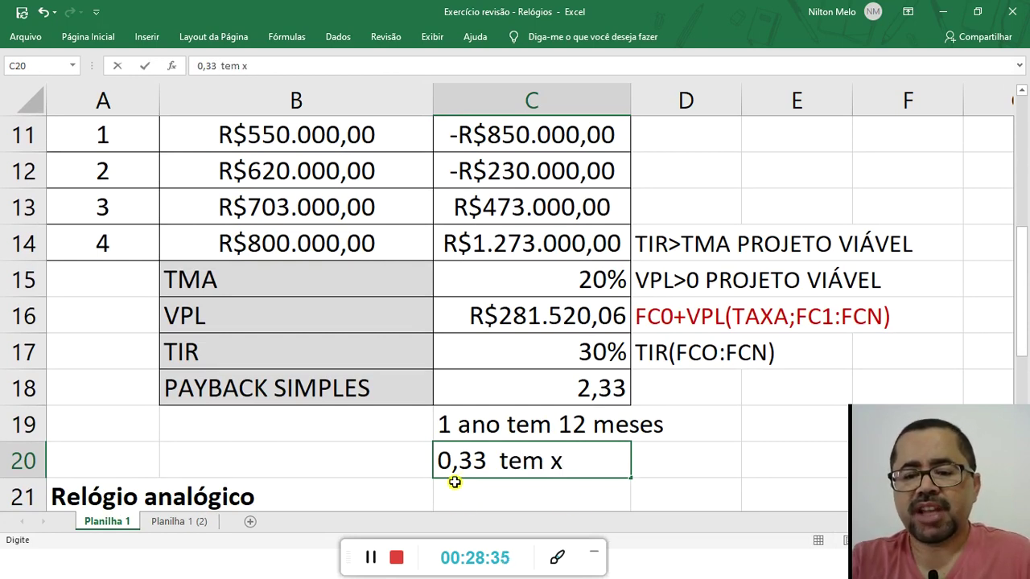
# Clear both working notes about months from cells C19 and C20
pyautogui.click(445, 430)
pyautogui.moveTo(444, 429); pyautogui.dragTo(635, 464)
pyautogui.press('Delete')
# Convert the fractional year of the payback to months in C19 with the formula =0,33*12
pyautogui.click(527, 429)
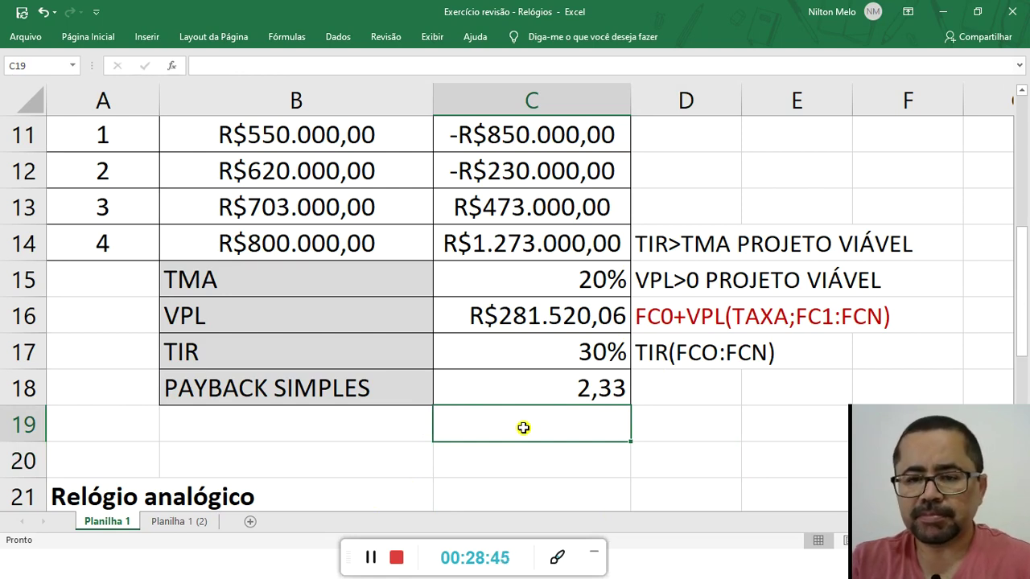
pyautogui.write('=0,')
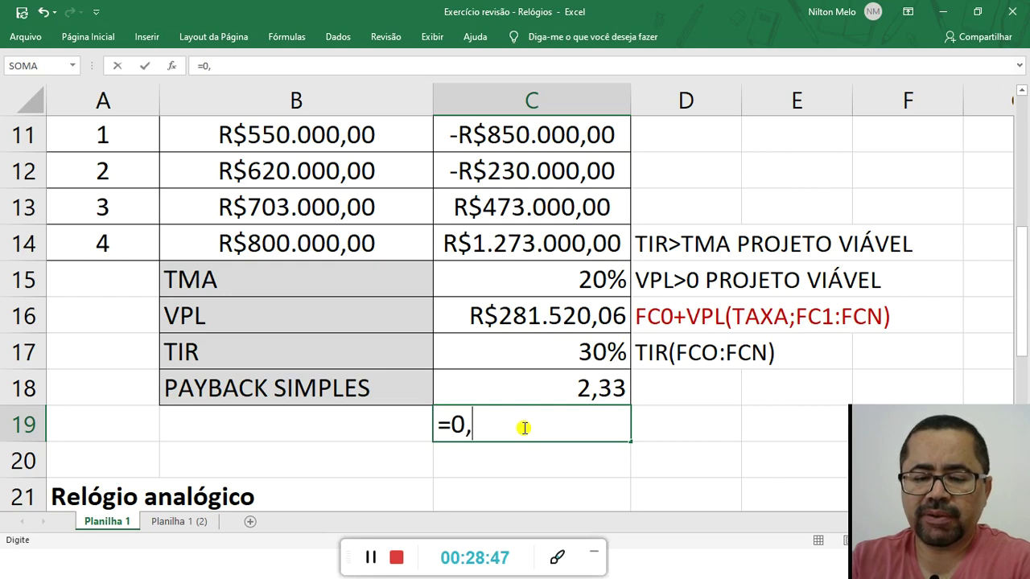
pyautogui.write('3')
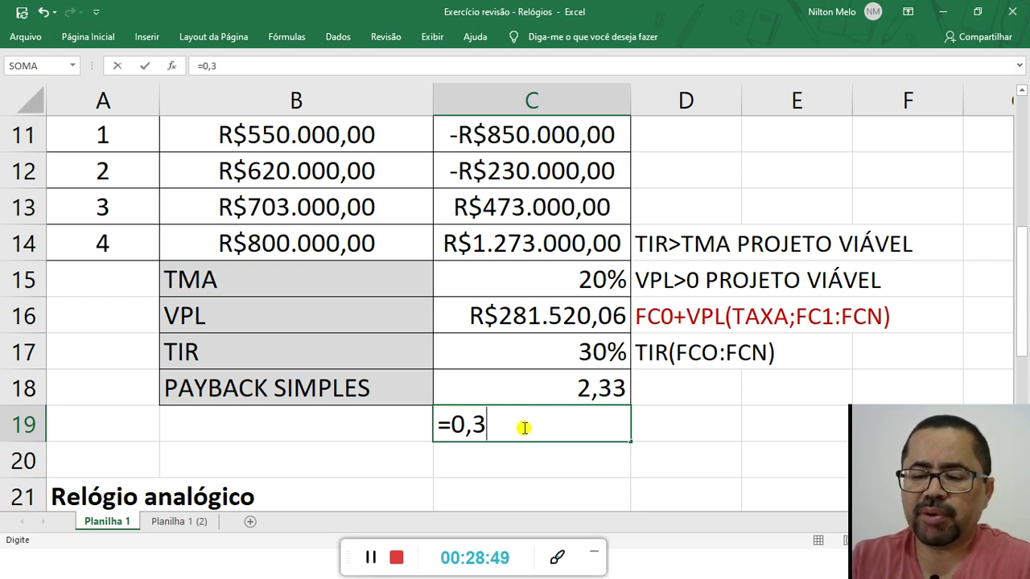
pyautogui.write('3')
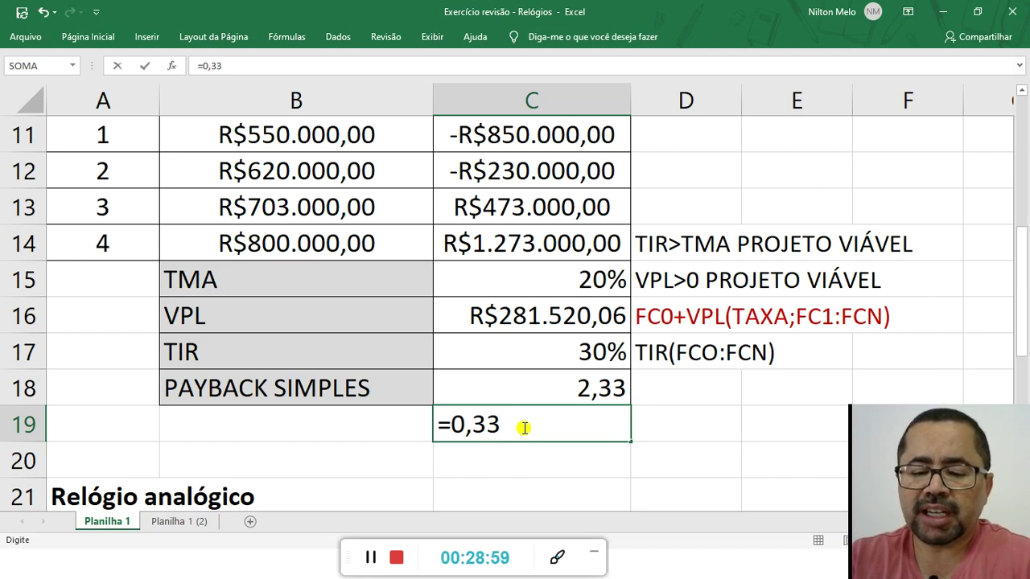
pyautogui.write('*12')
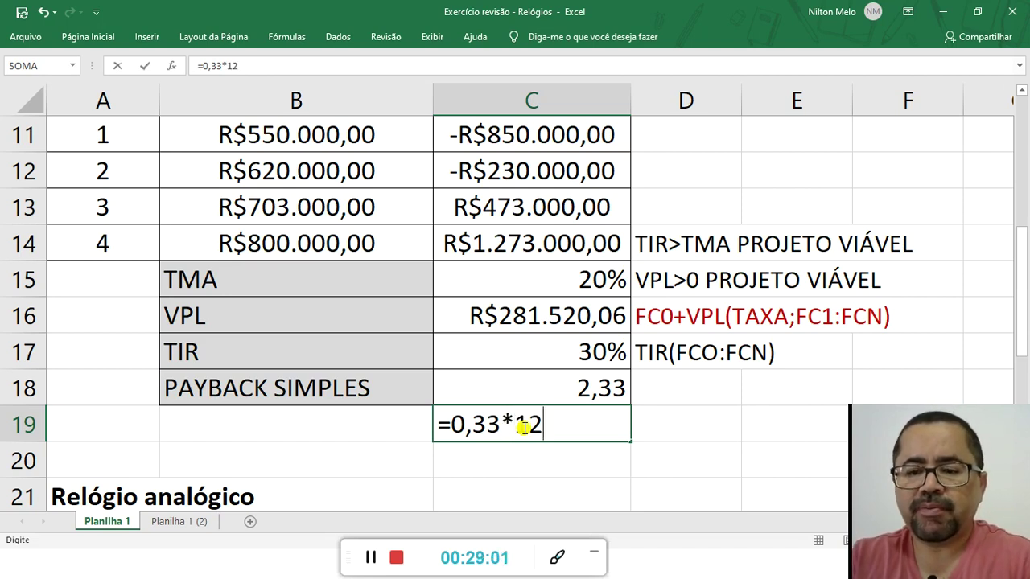
pyautogui.press('Return')
pyautogui.click(592, 422)
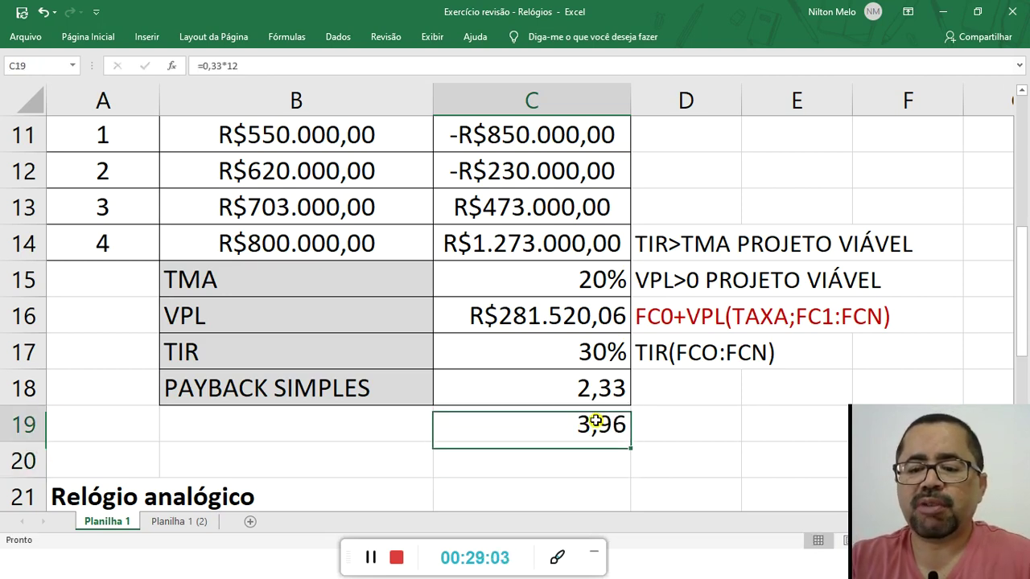
# Write "2 anos e 4 meses" in D18, beside the PAYBACK SIMPLES result
pyautogui.click(675, 387)
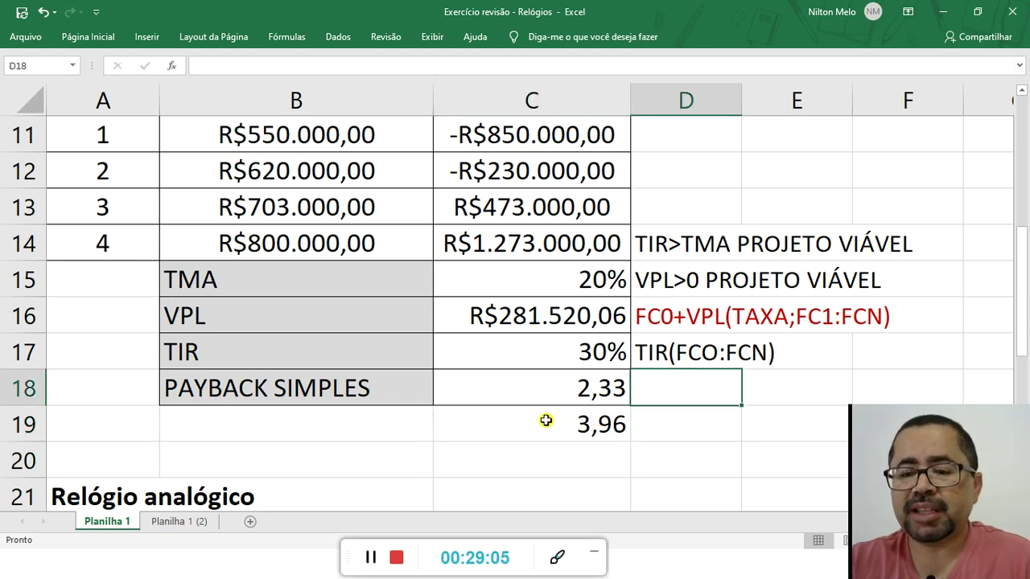
pyautogui.click(608, 429)
pyautogui.click(654, 389)
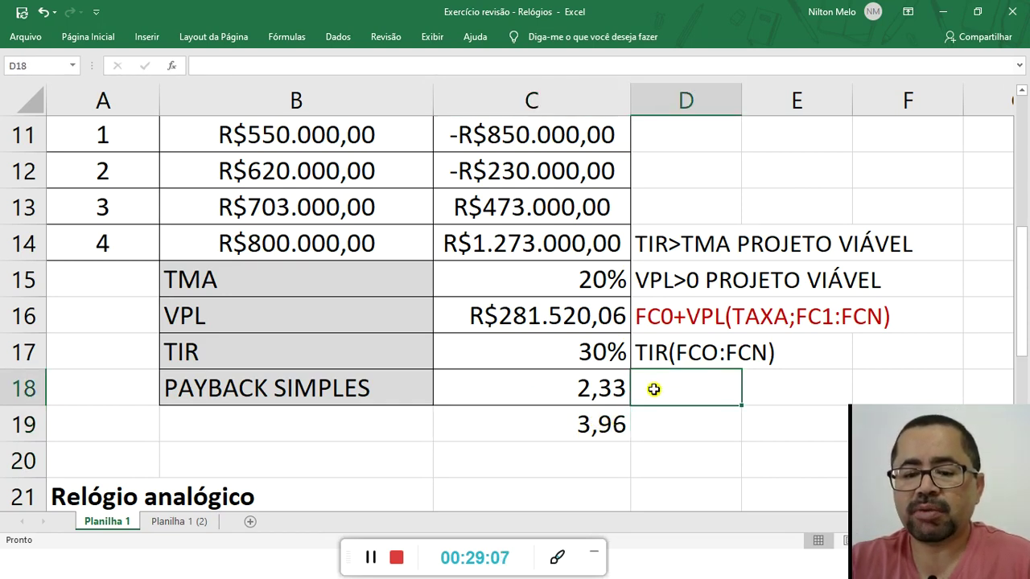
pyautogui.write('2 anos e ')
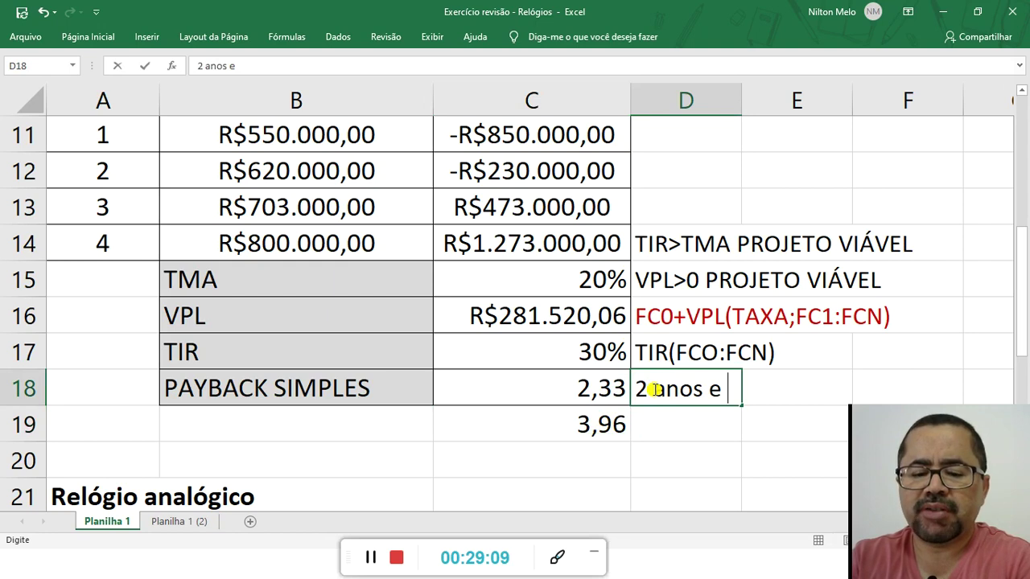
pyautogui.write('4 mese')
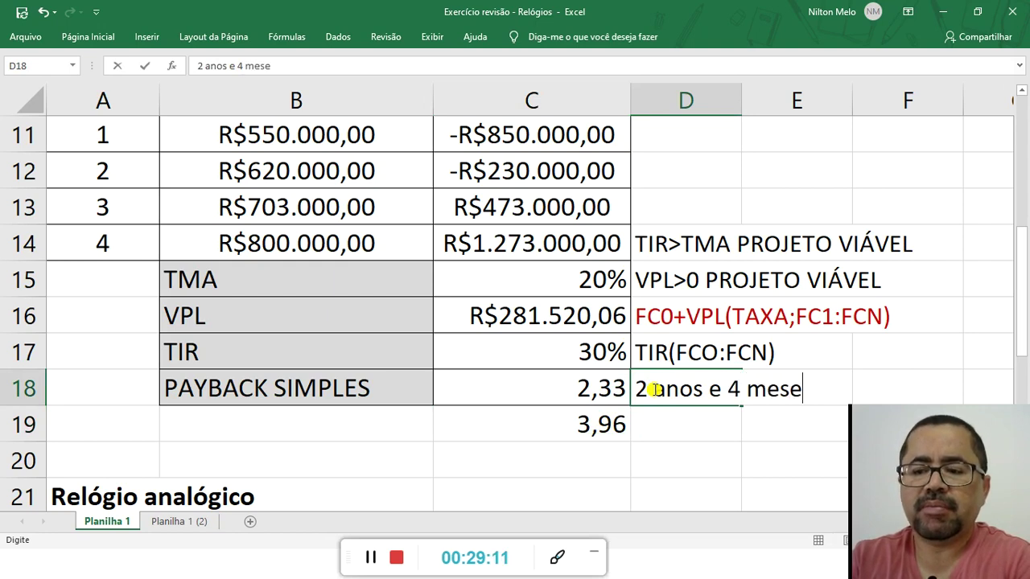
pyautogui.write('s')
# Delete the temporary months calculation from C19
pyautogui.click(609, 425)
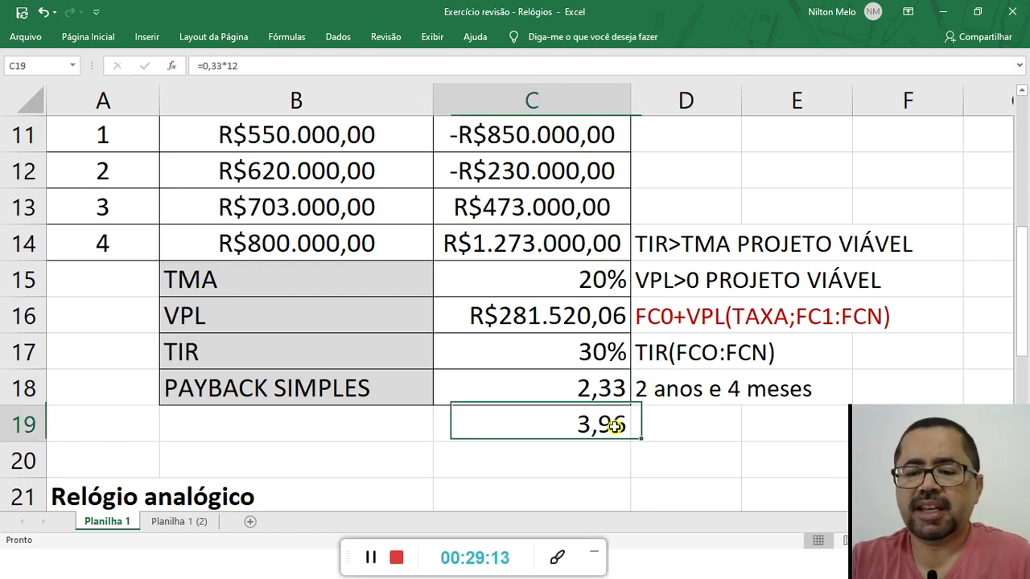
pyautogui.press('Delete')
pyautogui.click(716, 442)
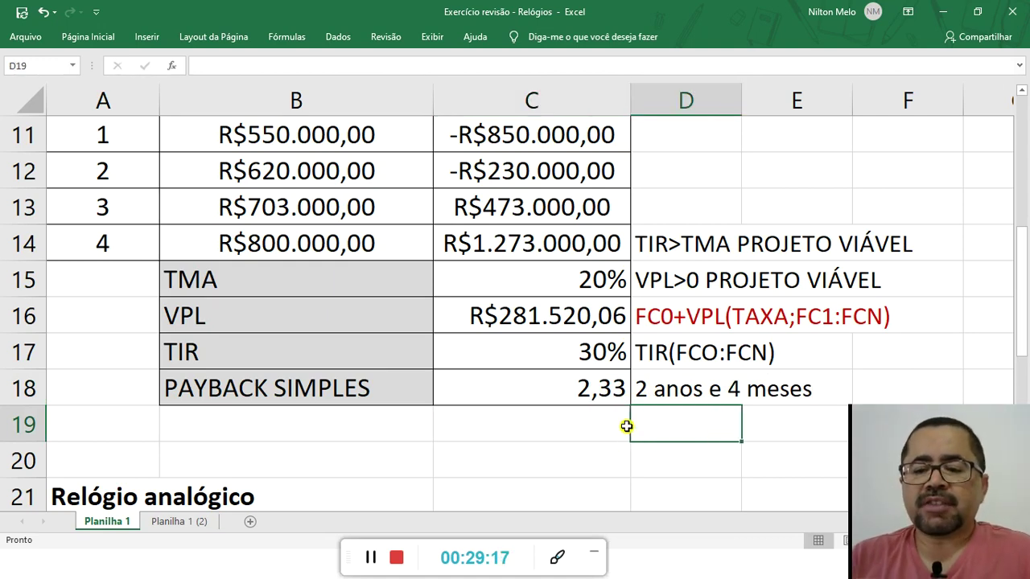
pyautogui.click(601, 388)
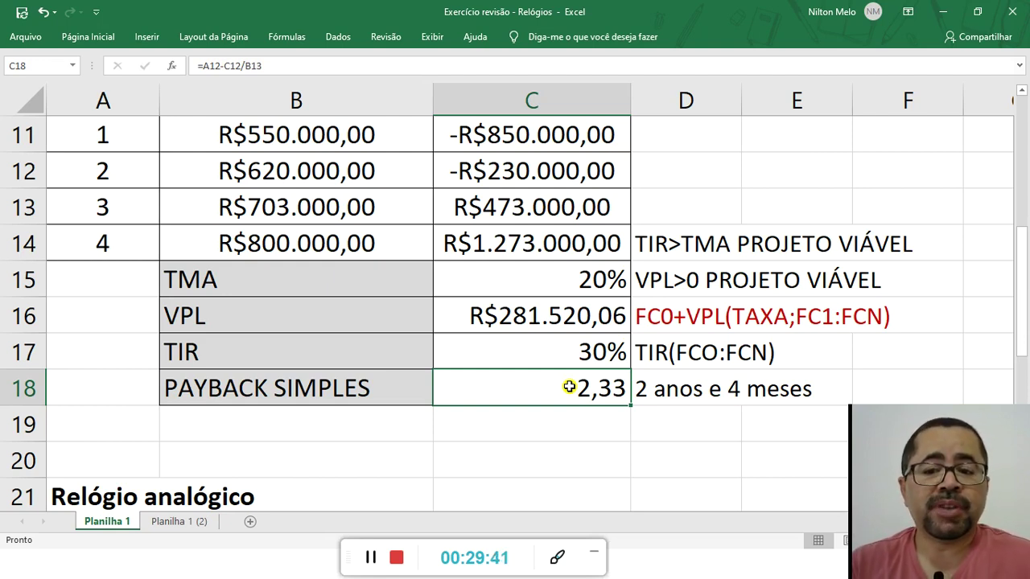
# Calculate the VPL of the Relógio analógico project in C29 with the formula =B23+VPL(C28;B24:B27)
pyautogui.scroll(-2, 455, 388)
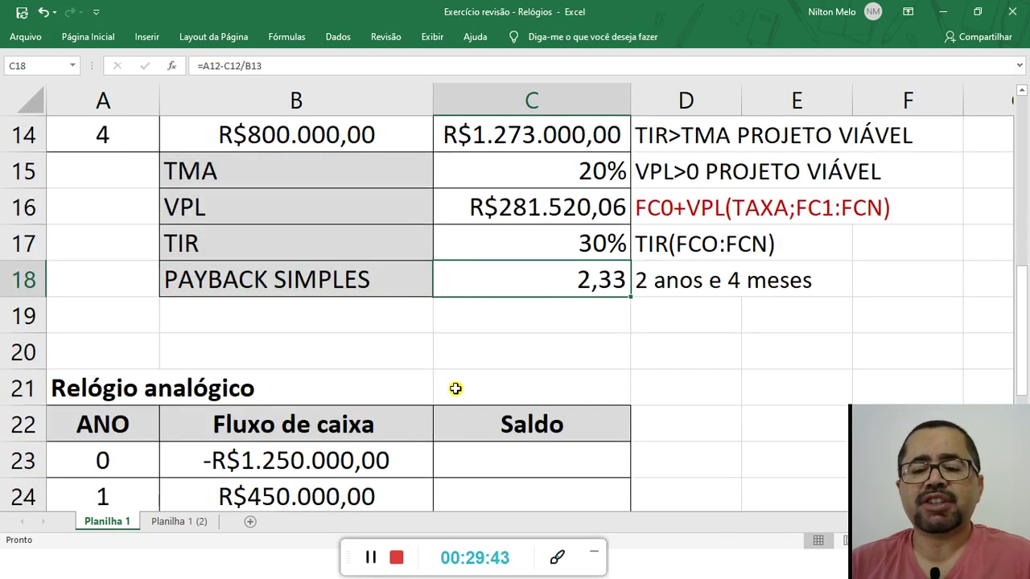
pyautogui.scroll(-2, 455, 387)
pyautogui.scroll(1, 455, 387)
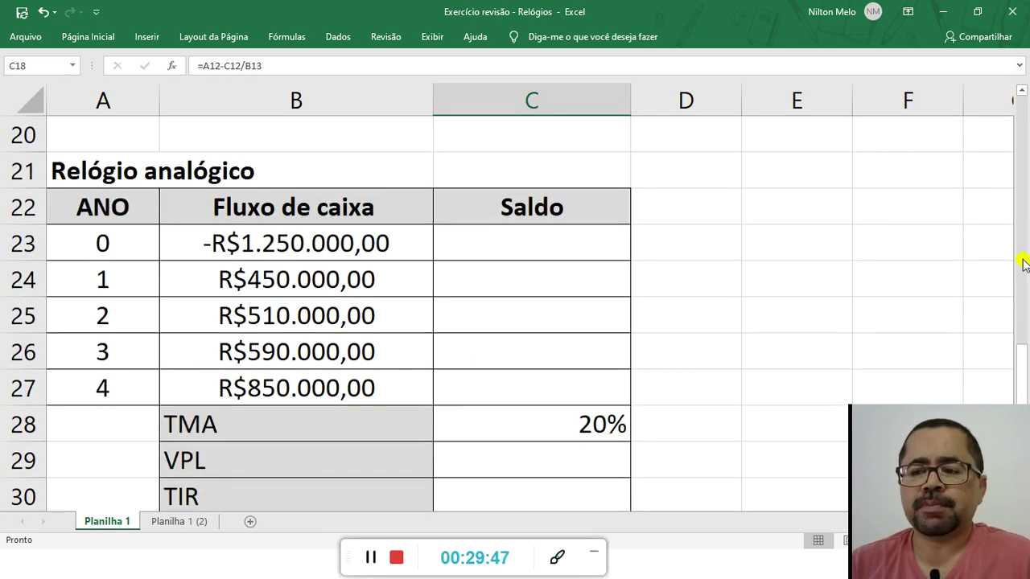
pyautogui.moveTo(1023, 366); pyautogui.dragTo(1023, 386)
pyautogui.click(552, 391)
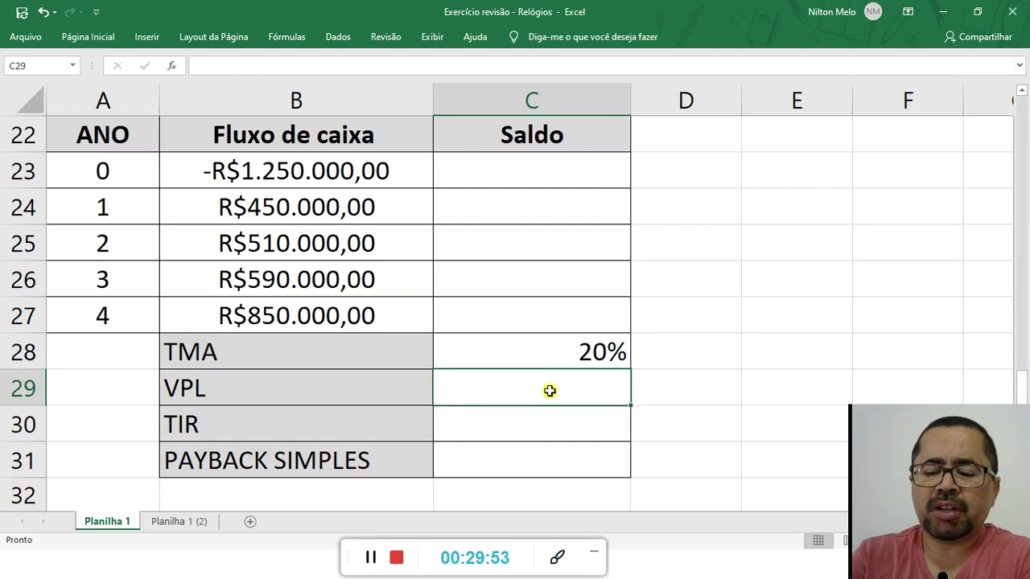
pyautogui.write('=')
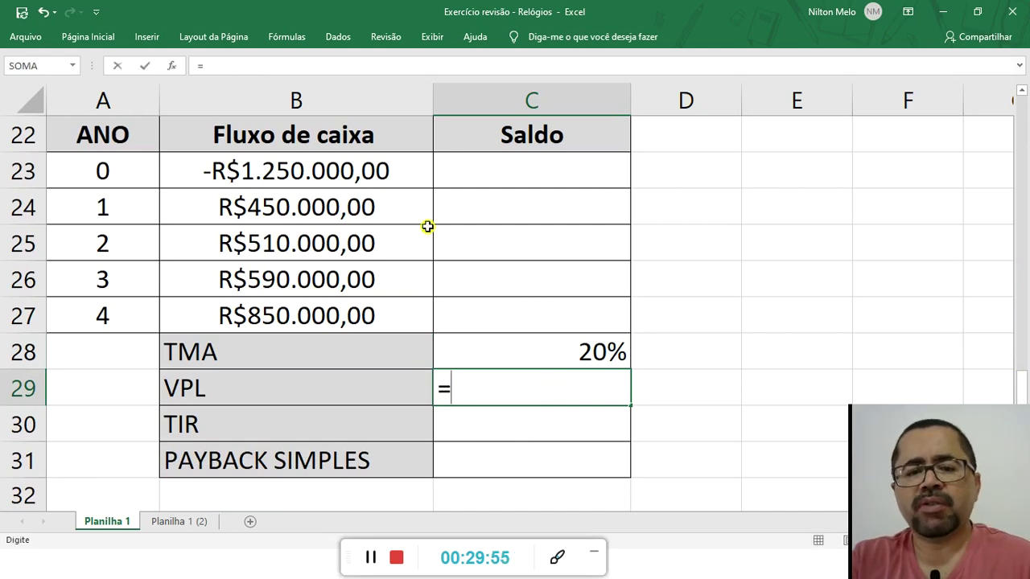
pyautogui.click(288, 175)
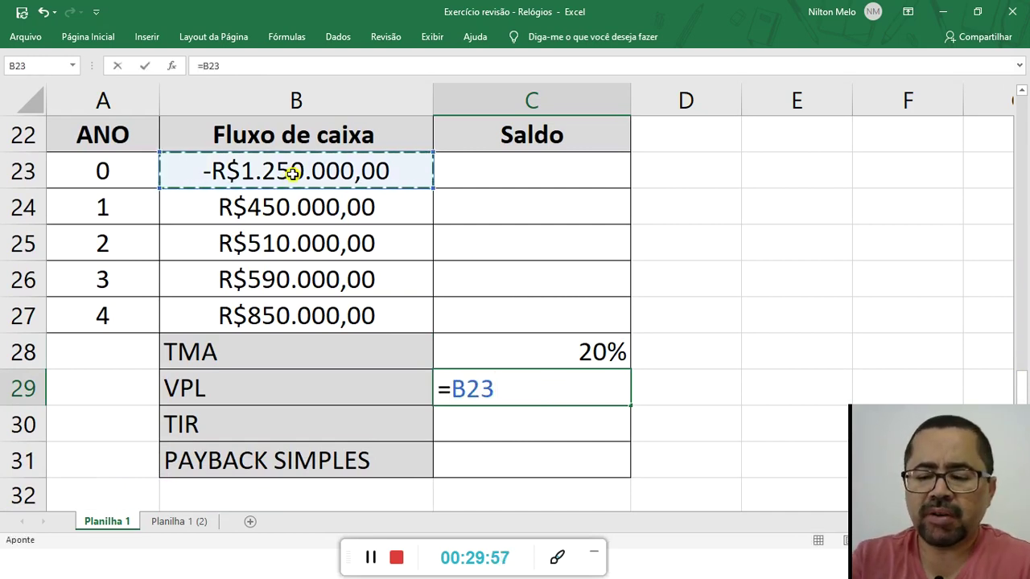
pyautogui.write('+vpl')
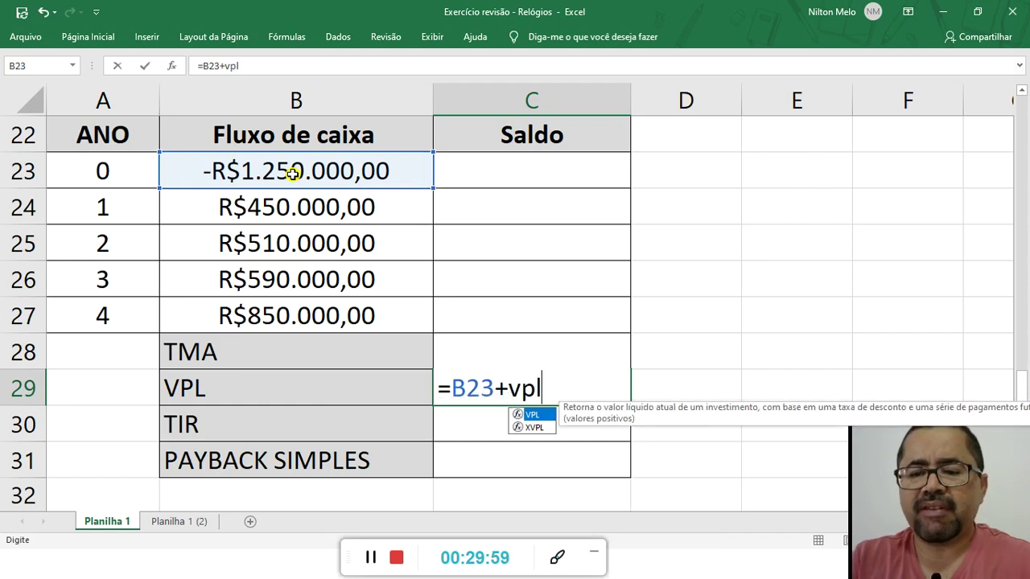
pyautogui.doubleClick(535, 416)
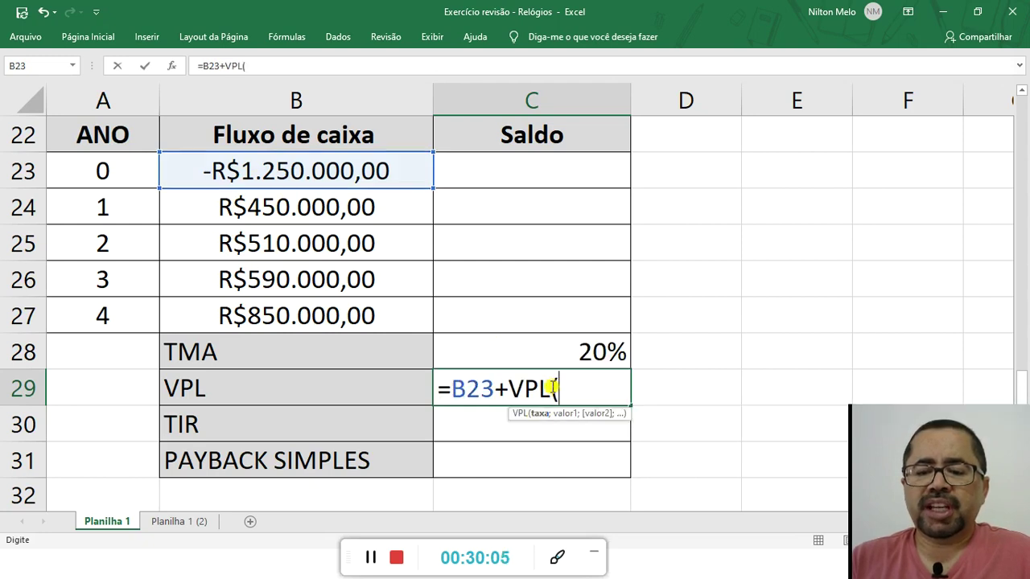
pyautogui.click(592, 351)
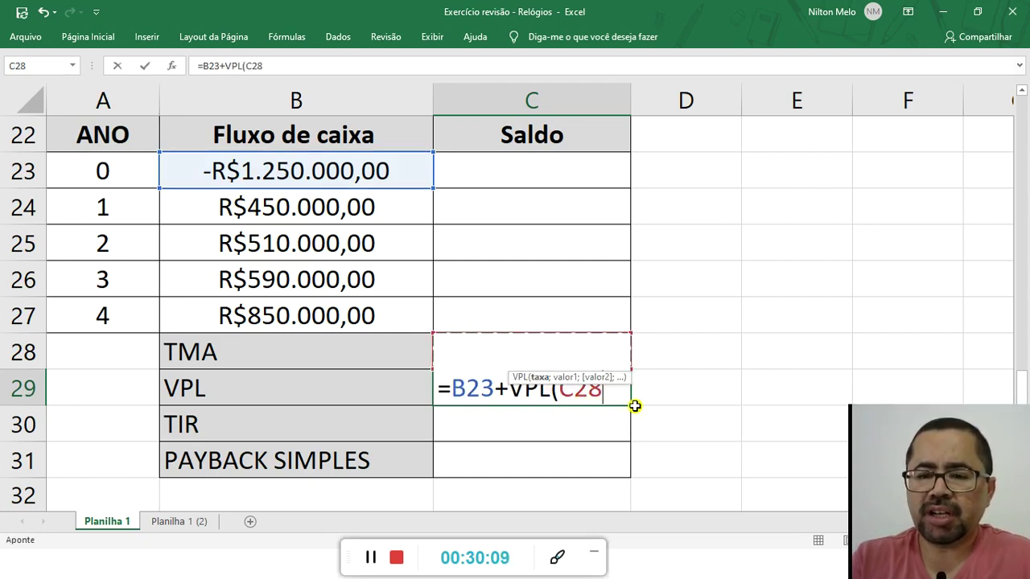
pyautogui.write(';')
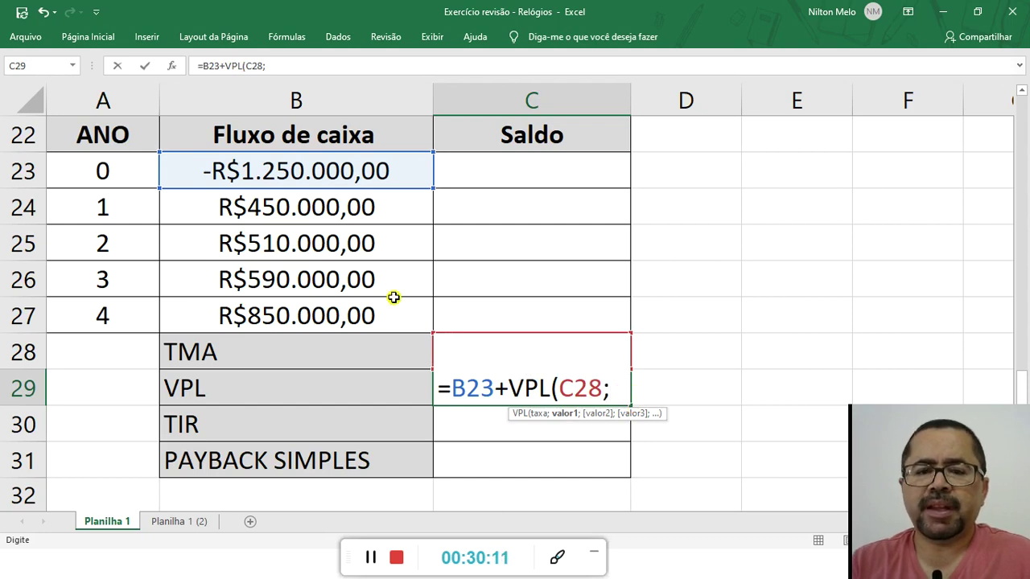
pyautogui.moveTo(274, 204); pyautogui.dragTo(294, 315)
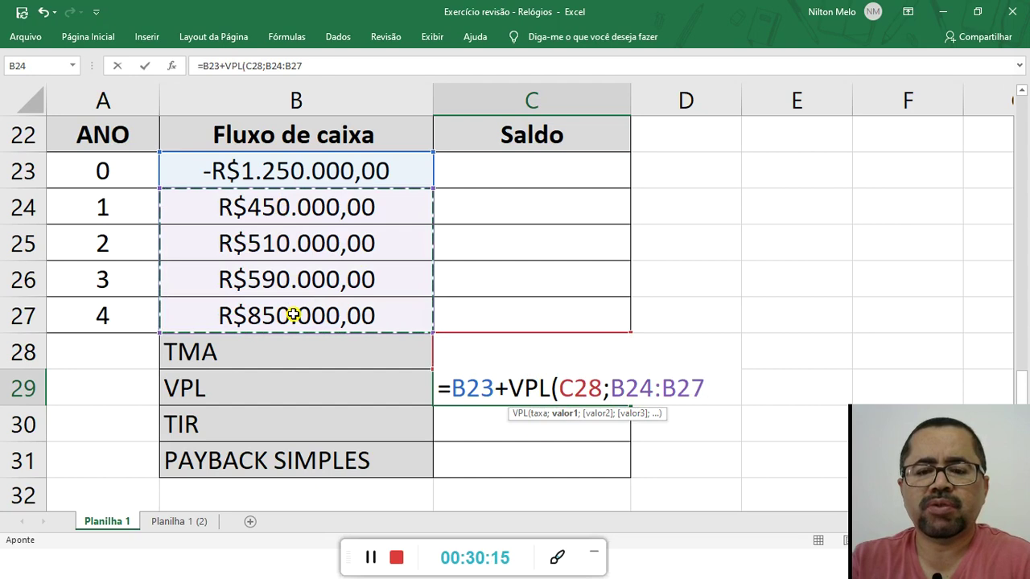
pyautogui.write(')')
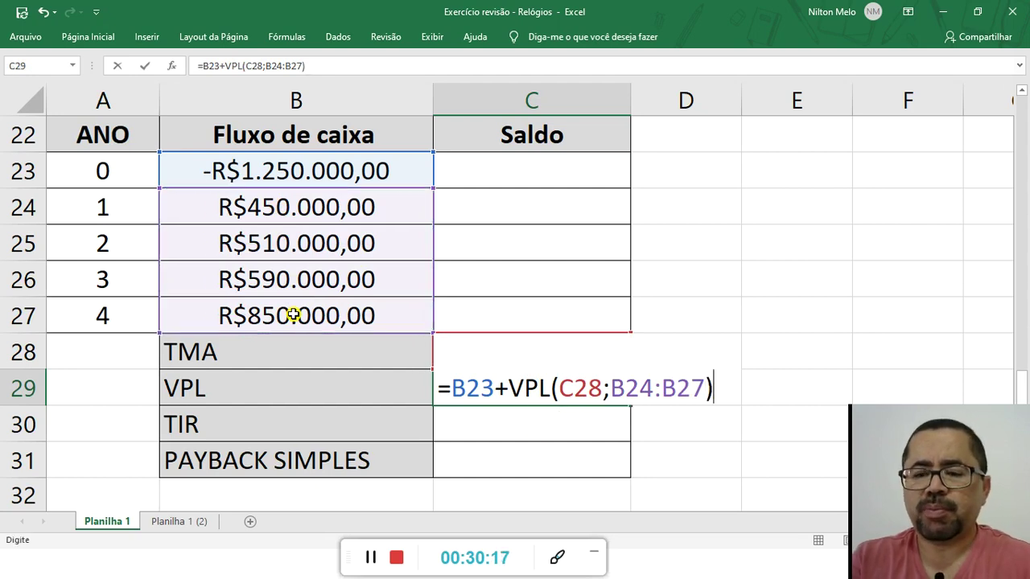
pyautogui.press('Return')
pyautogui.click(529, 384)
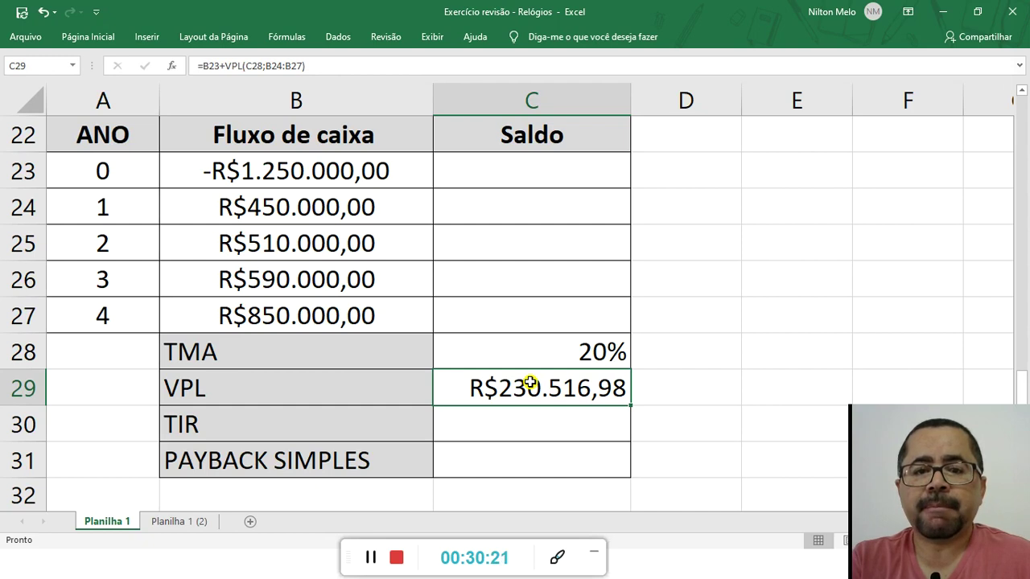
# Calculate the TIR of the Relógio analógico project in C30 with the formula =TIR(B23:B27)
pyautogui.click(548, 430)
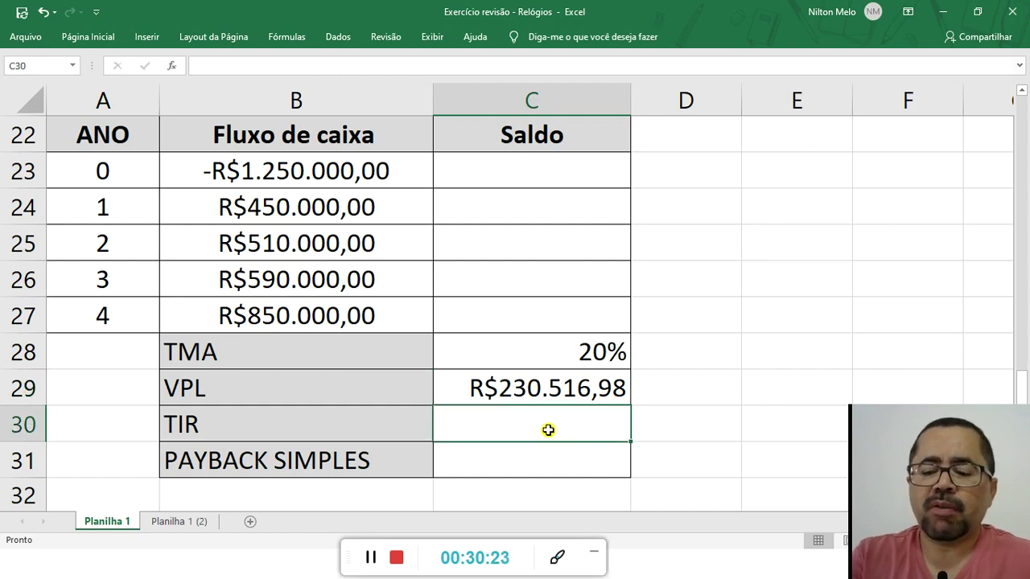
pyautogui.write('=')
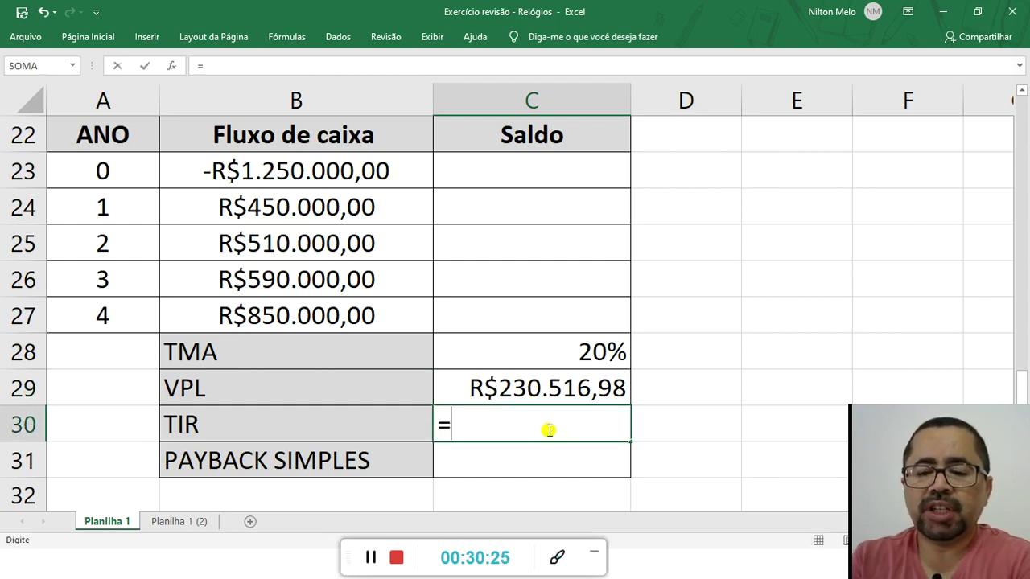
pyautogui.write('tir')
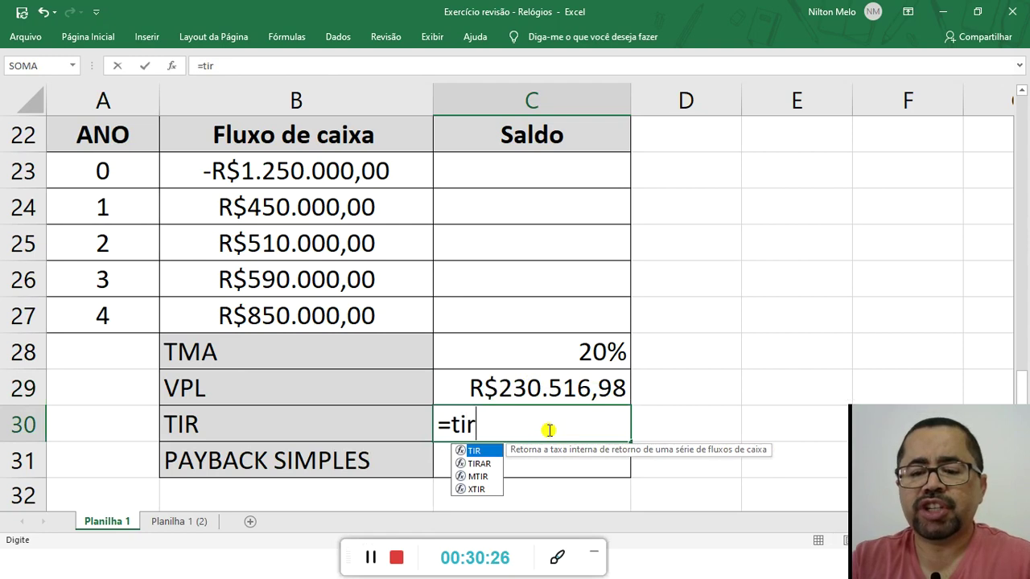
pyautogui.doubleClick(474, 455)
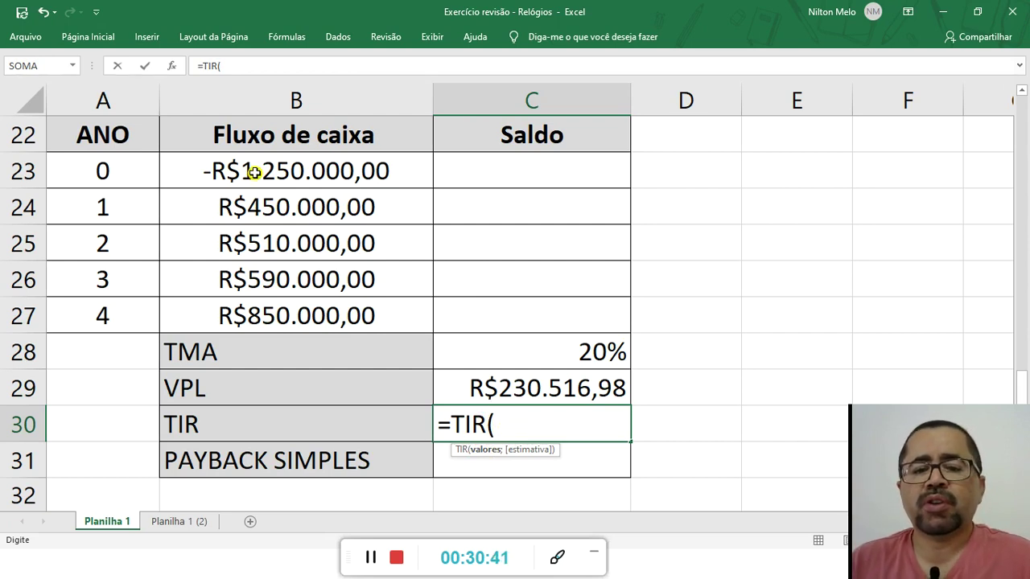
pyautogui.moveTo(254, 173); pyautogui.dragTo(254, 307)
pyautogui.write(')')
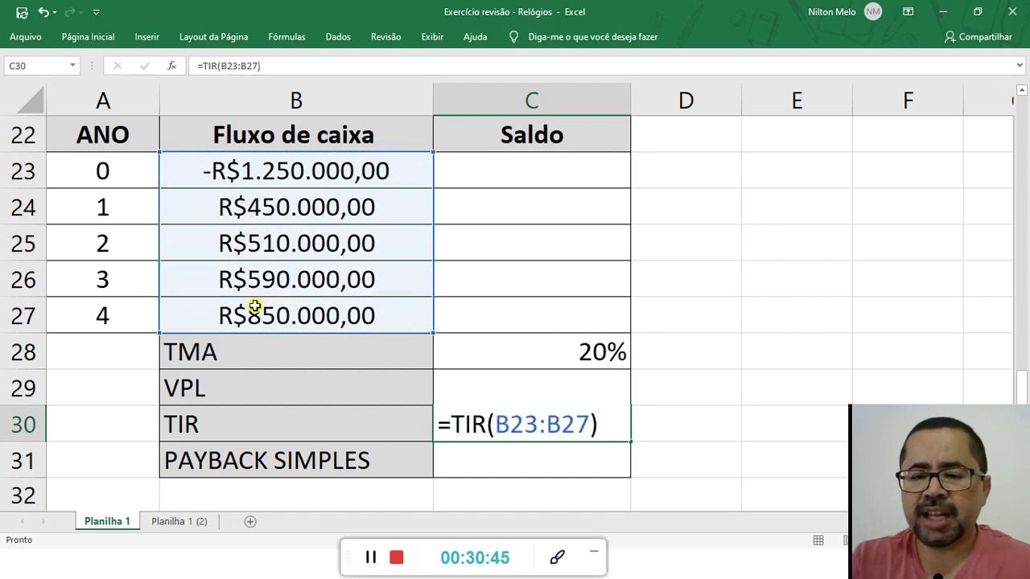
pyautogui.press('Return')
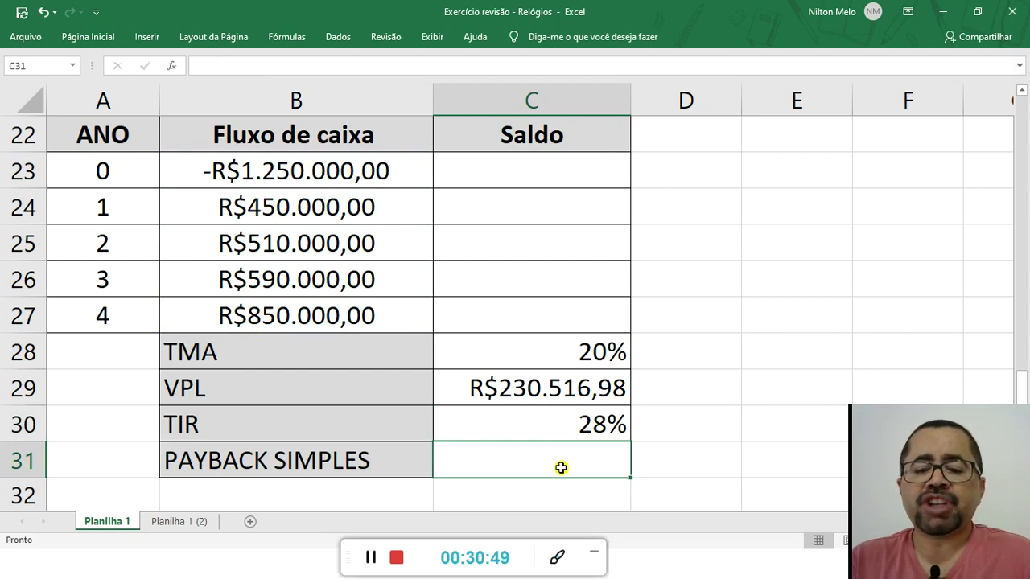
# Set the year 0 Saldo in C23 to the initial cash flow with the formula =B23
pyautogui.click(538, 168)
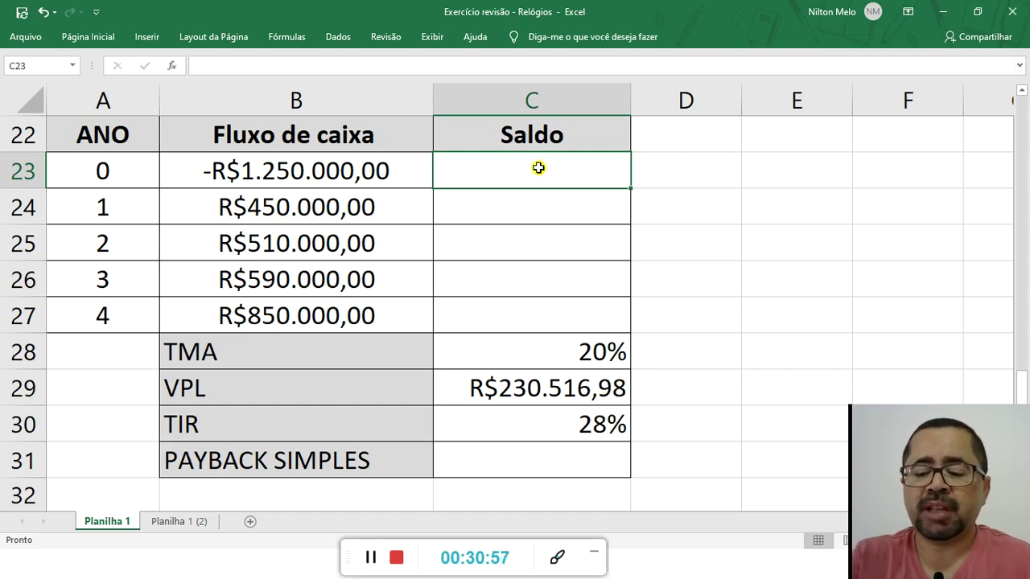
pyautogui.write('=')
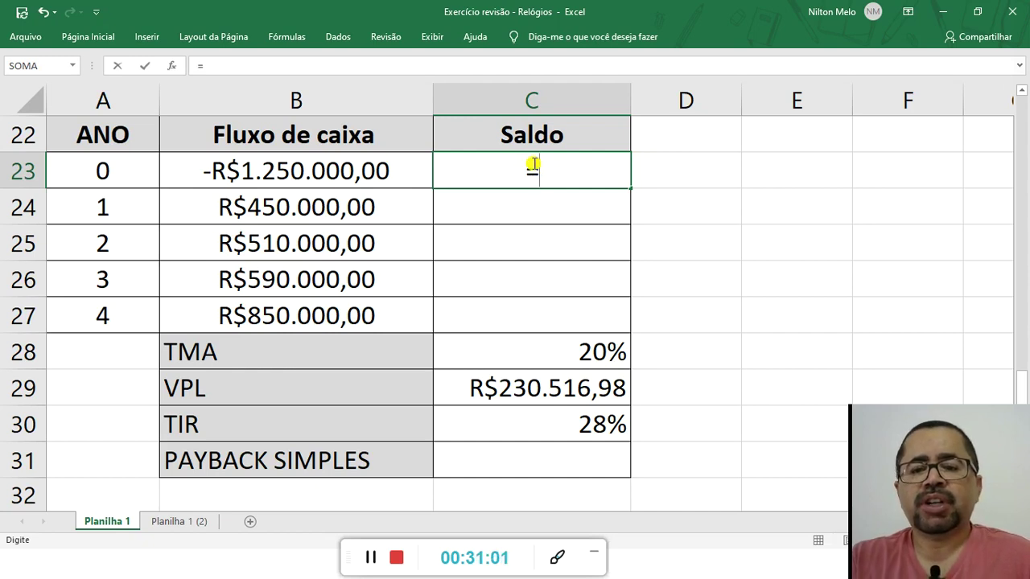
pyautogui.click(295, 169)
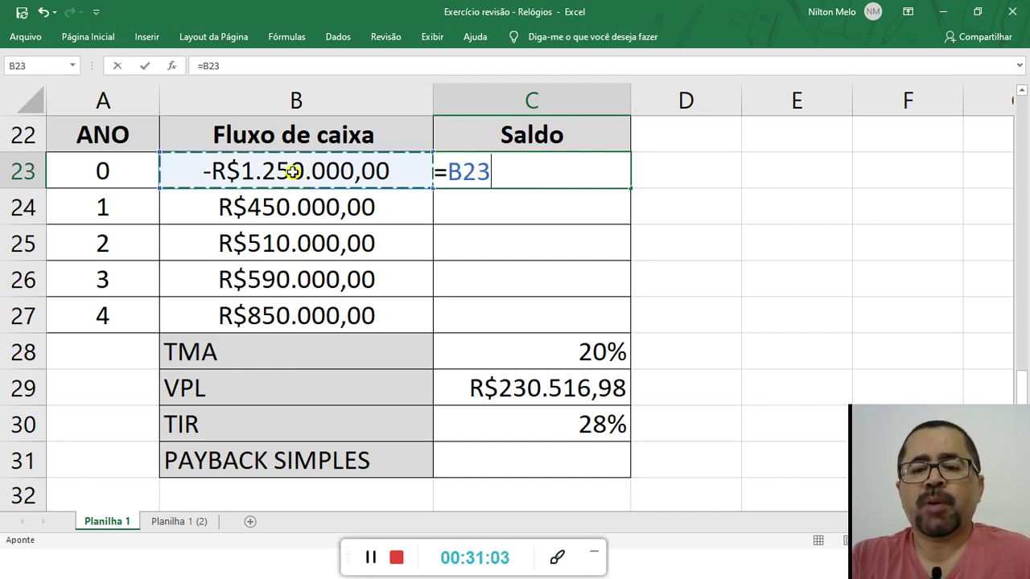
pyautogui.press('Return')
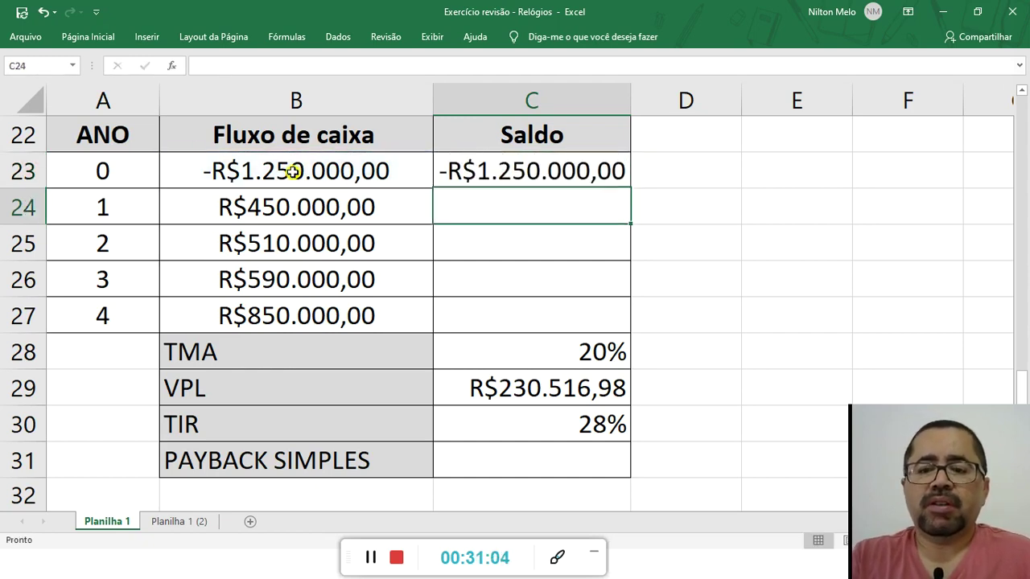
pyautogui.click(515, 169)
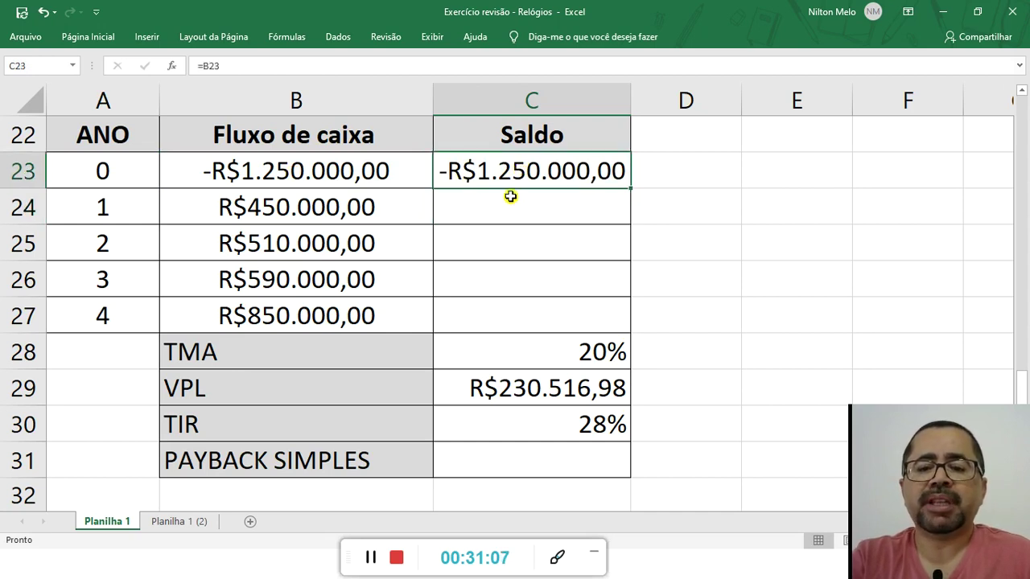
# Calculate the year 1 Saldo in C24 with the formula =C23+B24
pyautogui.click(493, 214)
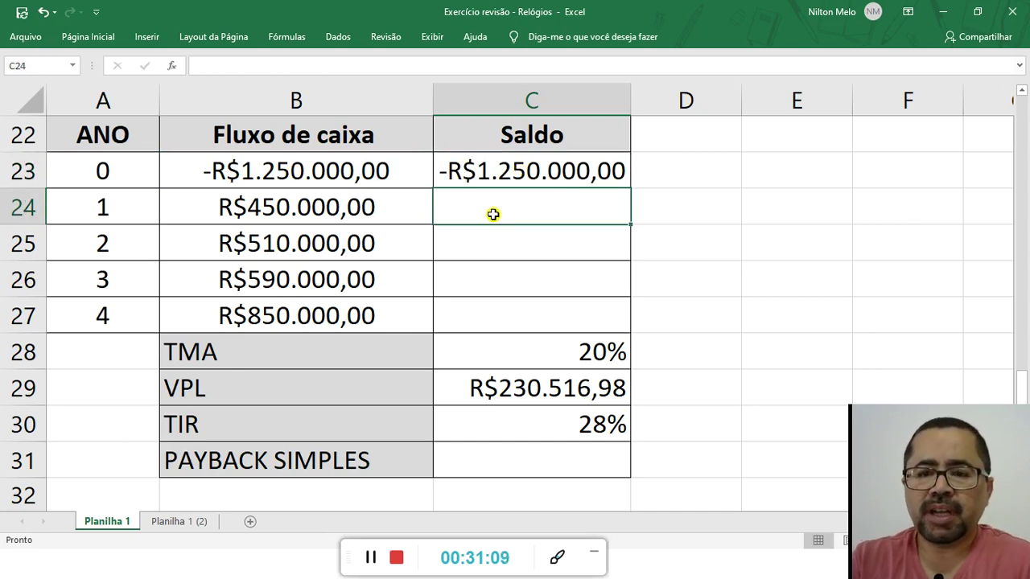
pyautogui.write('=')
pyautogui.click(520, 163)
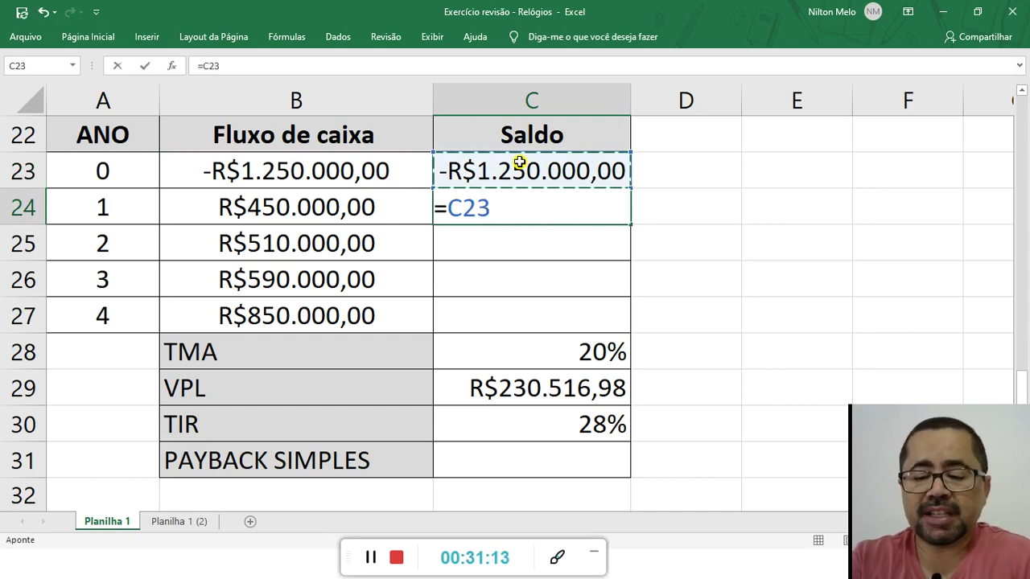
pyautogui.write('+')
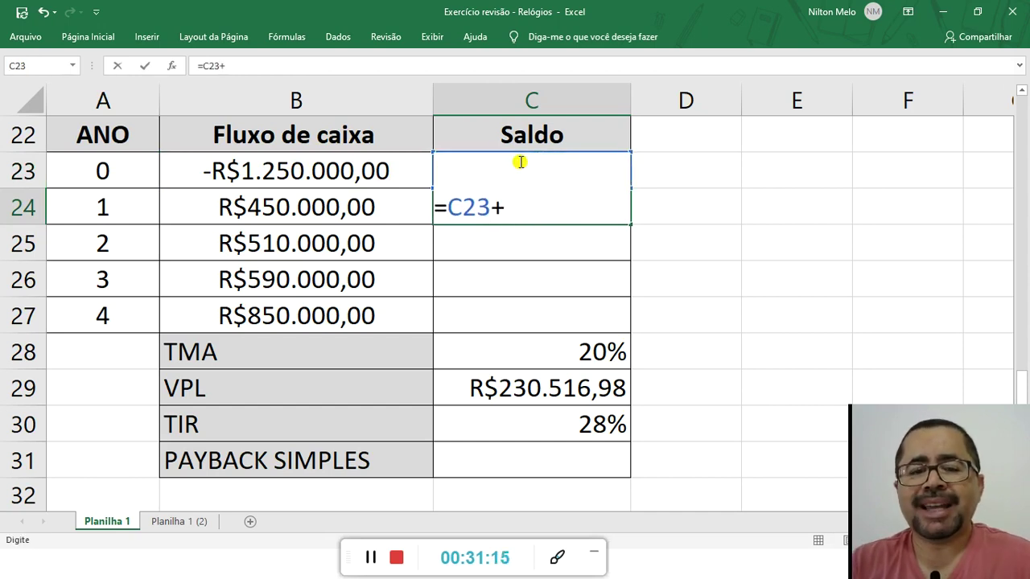
pyautogui.click(293, 208)
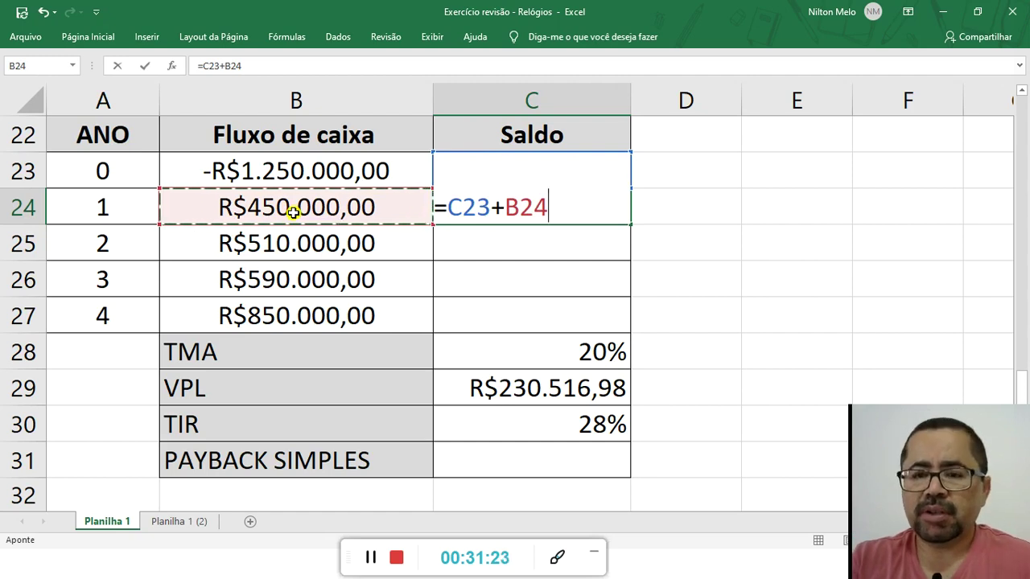
pyautogui.press('Return')
# Fill the Saldo formula from C24 down to C27 for years 2 to 4
pyautogui.click(546, 212)
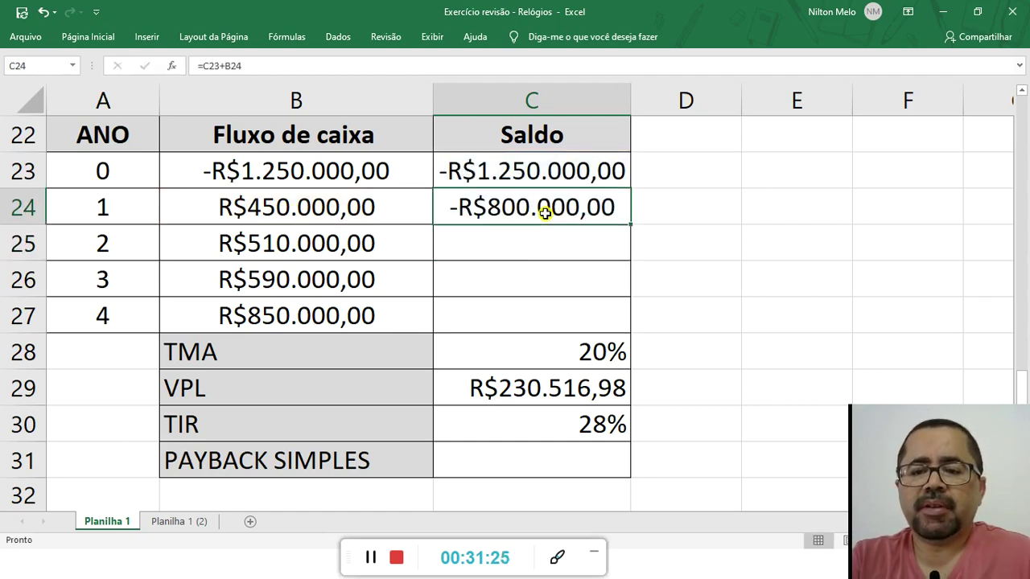
pyautogui.moveTo(631, 224); pyautogui.dragTo(628, 322)
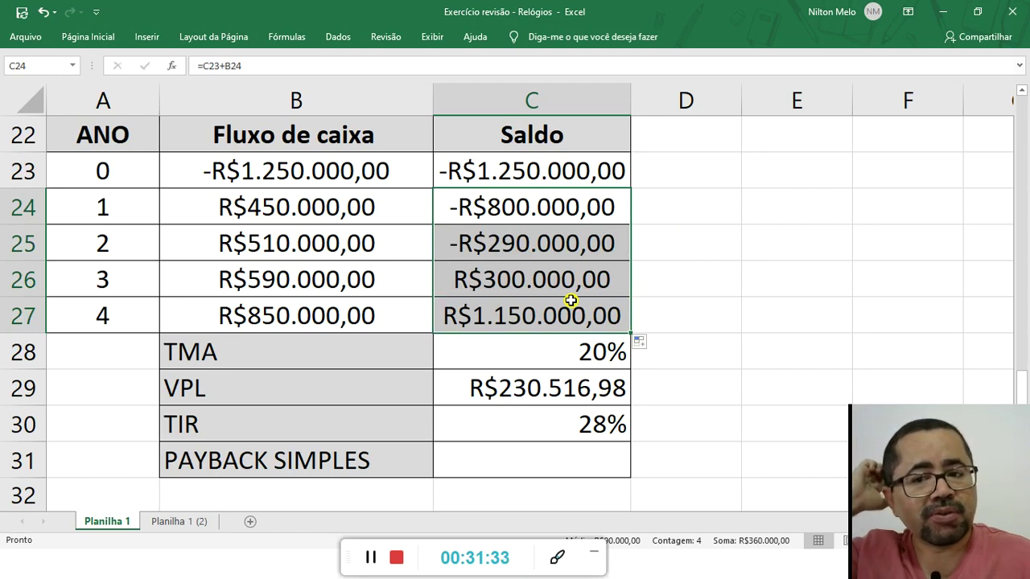
pyautogui.click(503, 246)
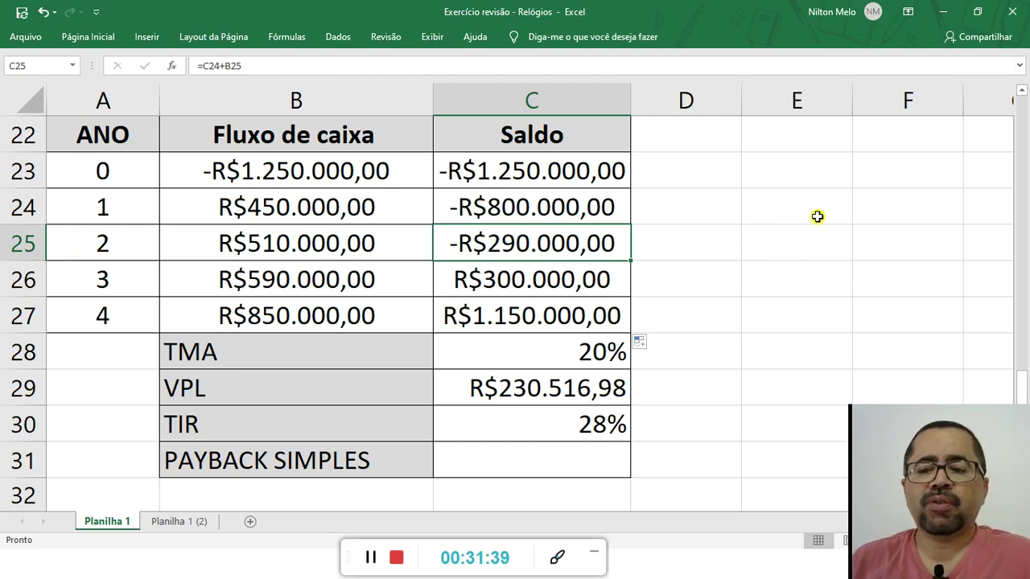
pyautogui.moveTo(1015, 386); pyautogui.dragTo(1022, 387)
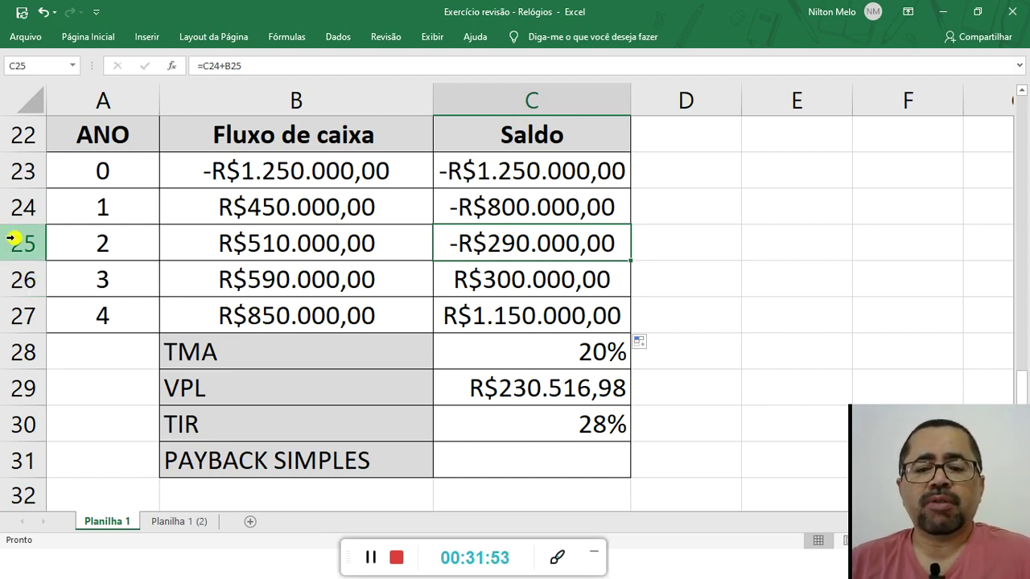
pyautogui.click(510, 456)
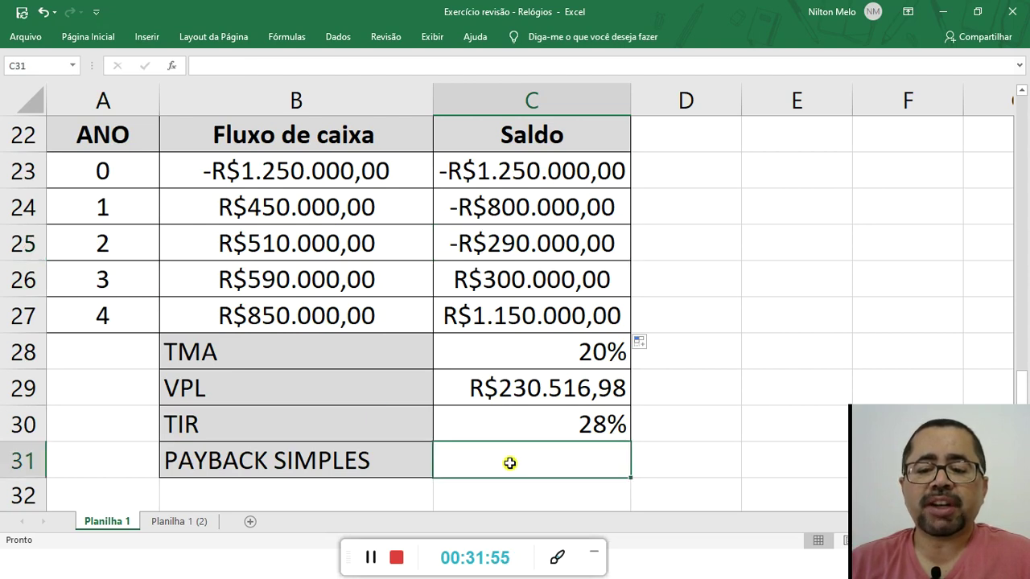
pyautogui.write('=')
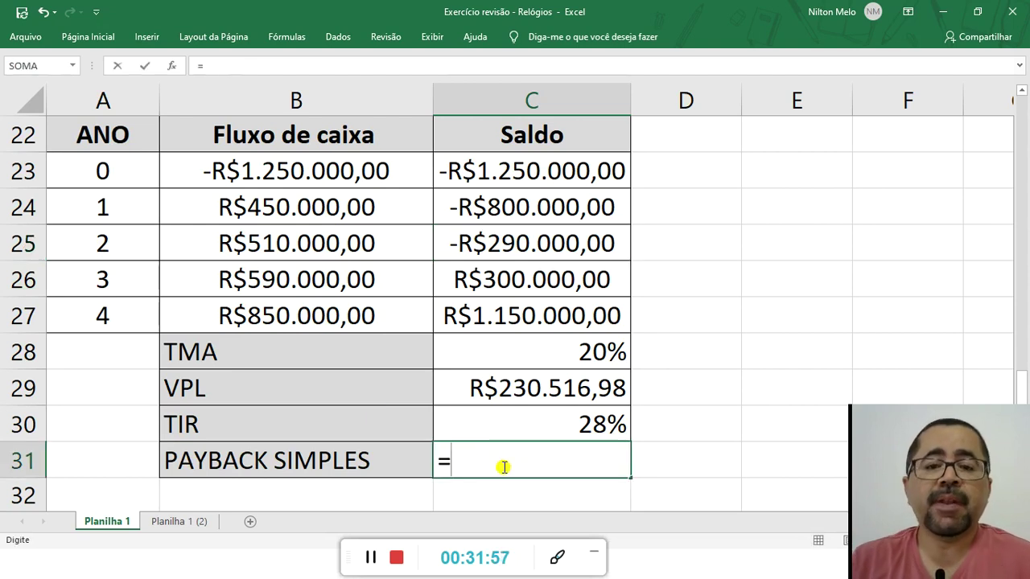
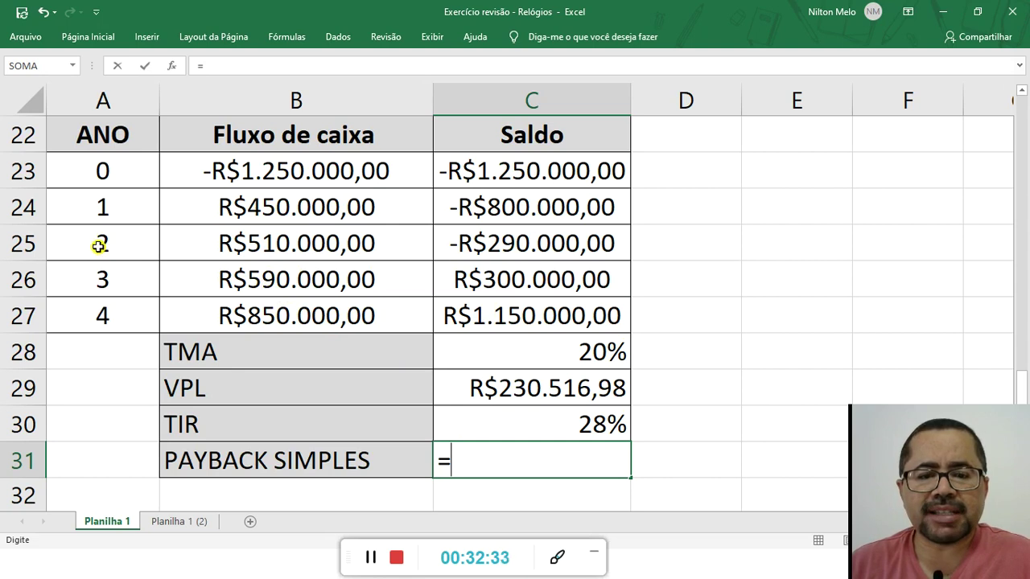
pyautogui.press('BackSpace')
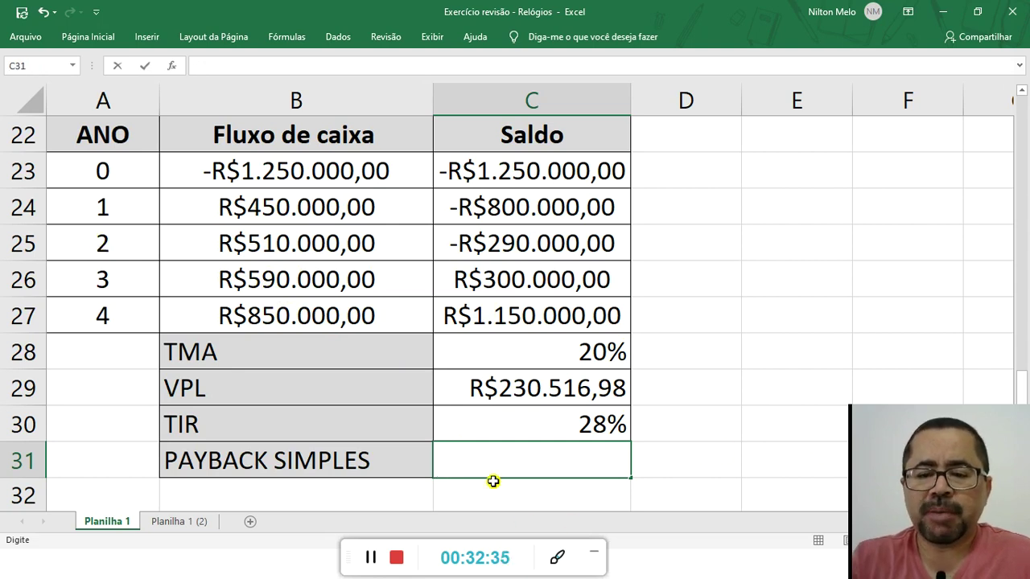
pyautogui.click(447, 430)
# Calculate the PAYBACK SIMPLES of the Relógio analógico project in C31 with the formula =A25-C25/B26
pyautogui.click(455, 466)
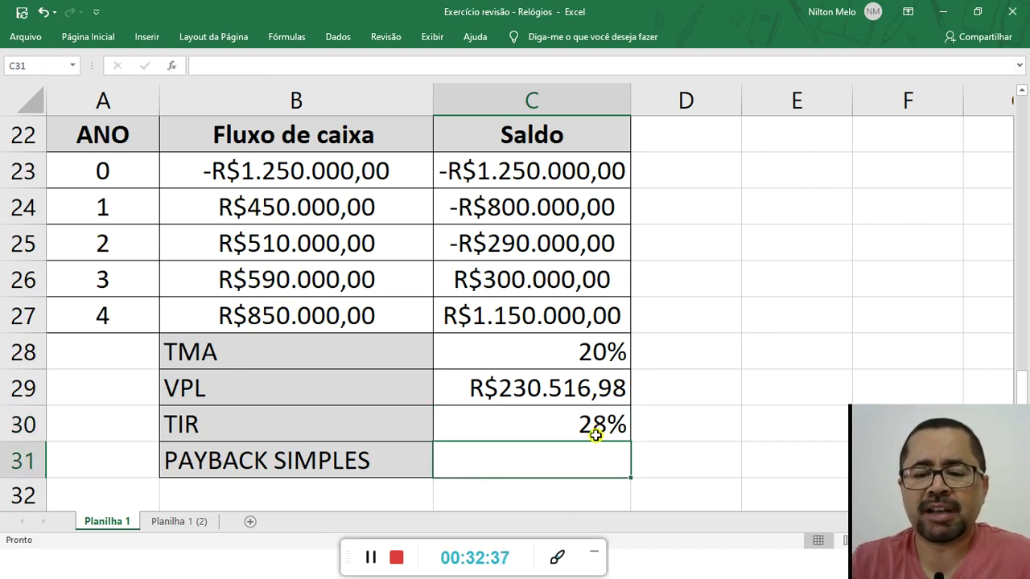
pyautogui.write('=')
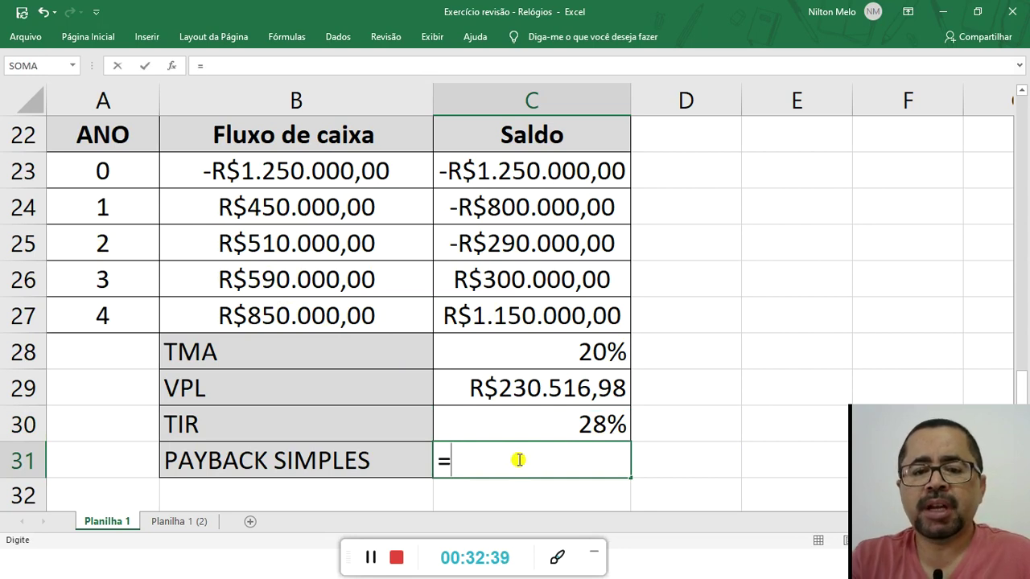
pyautogui.click(107, 245)
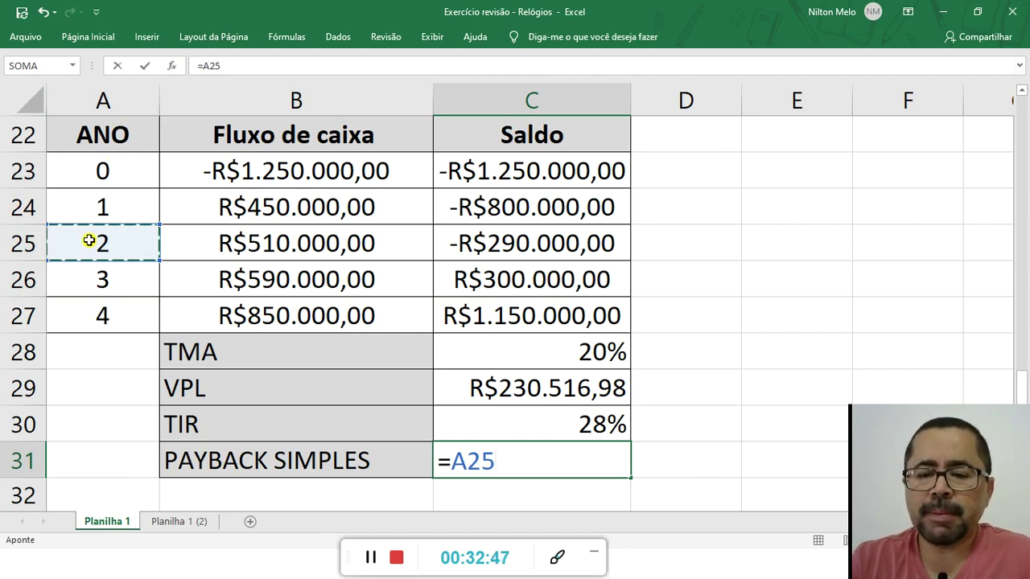
pyautogui.write('-')
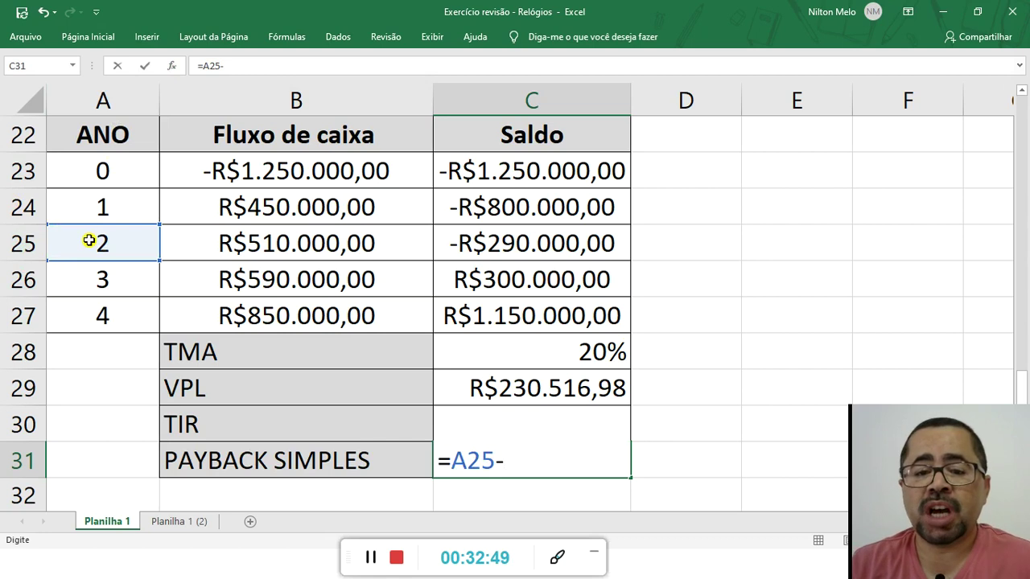
pyautogui.click(519, 243)
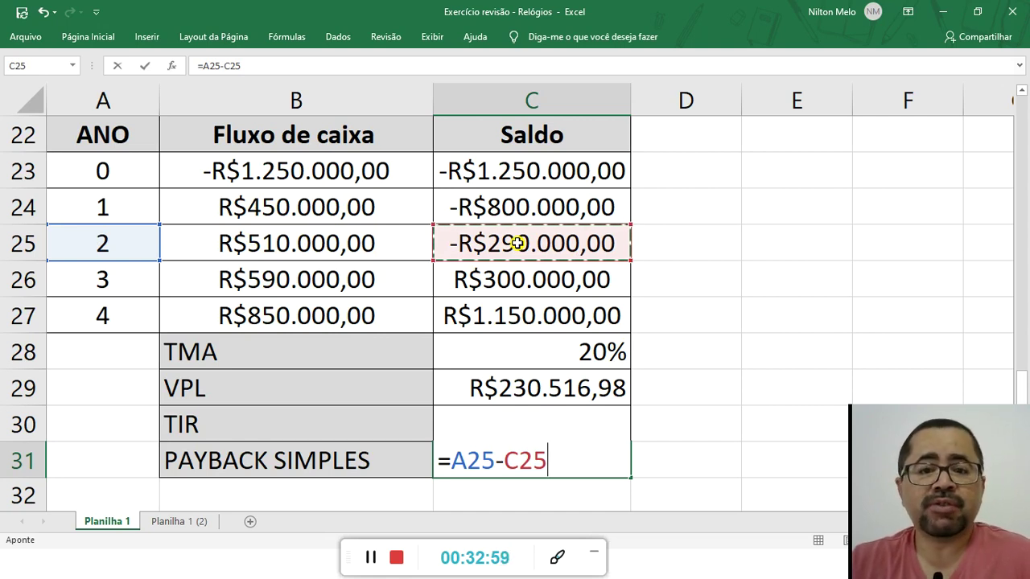
pyautogui.write('/')
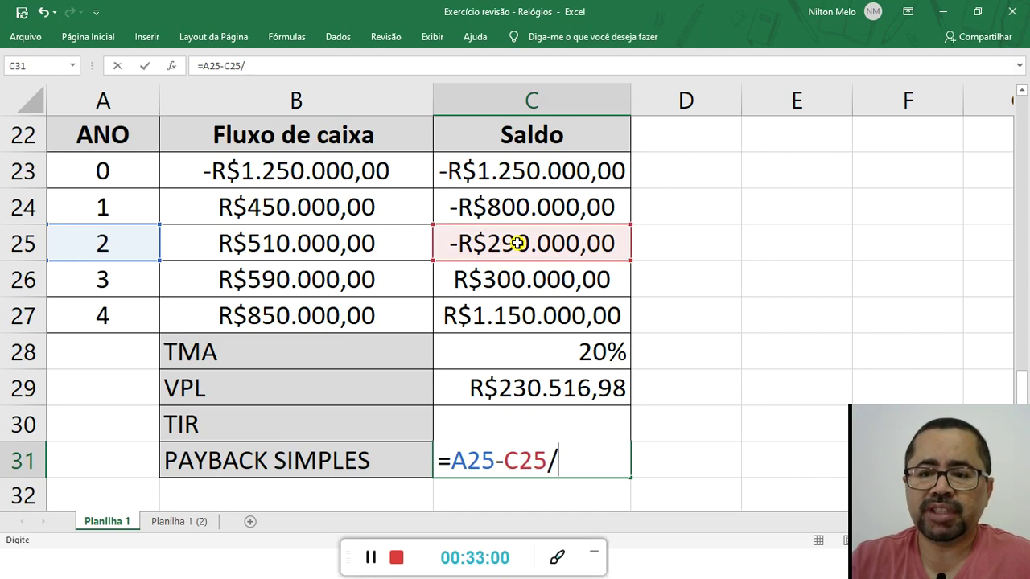
pyautogui.click(263, 283)
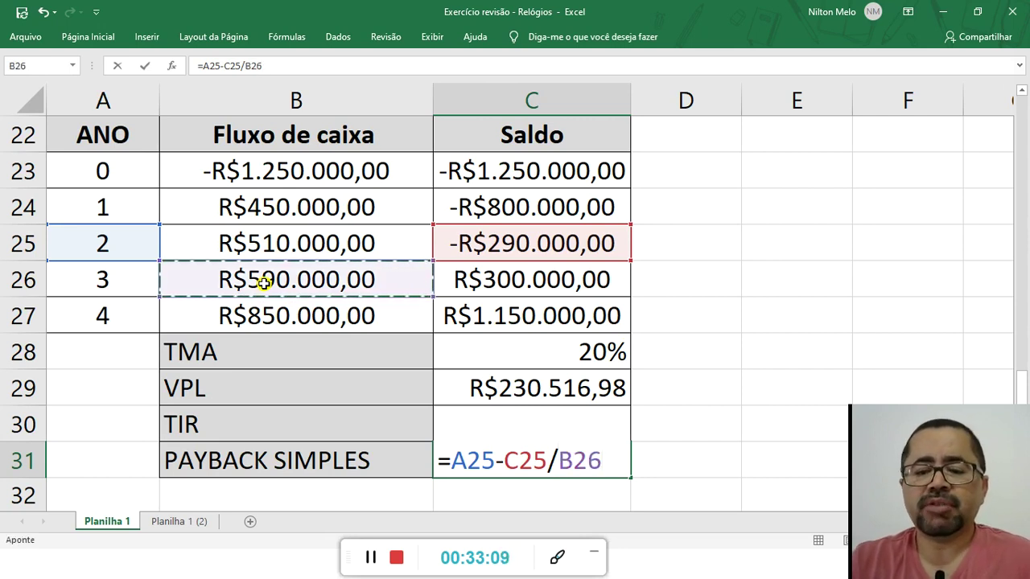
pyautogui.press('Return')
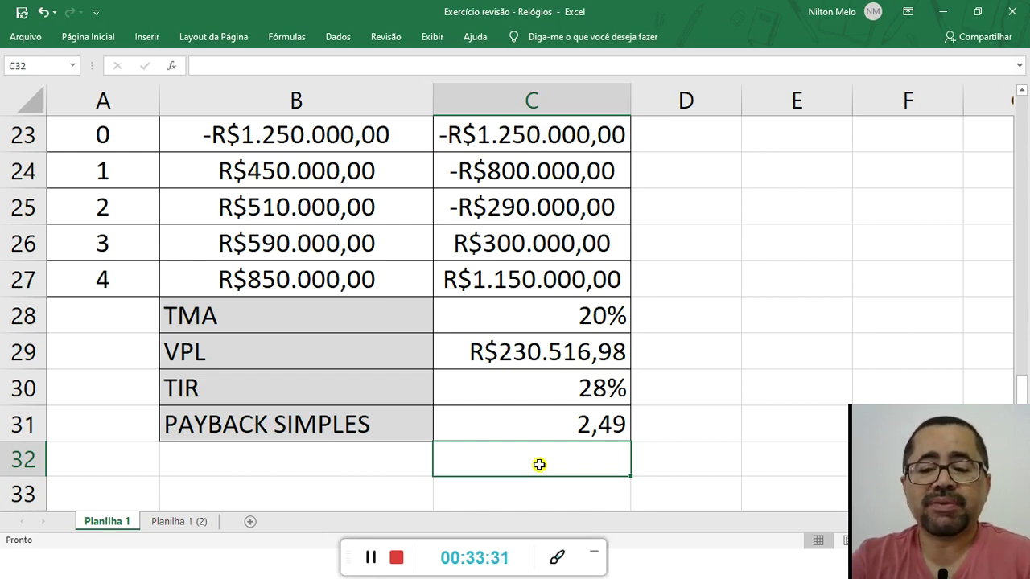
# Convert the fractional payback year to months in C32 with the formula =12*0,49
pyautogui.write('=')
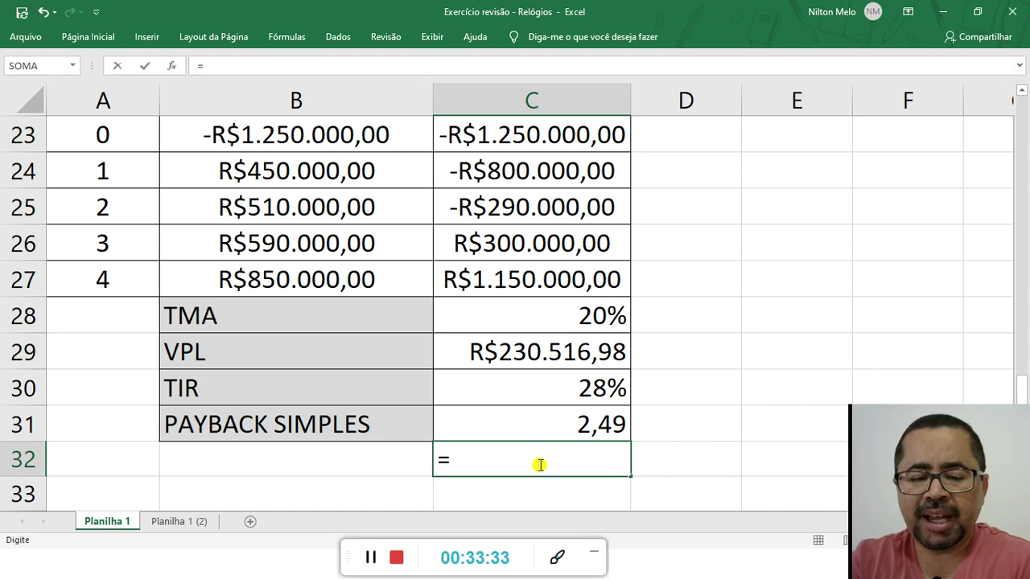
pyautogui.write('12')
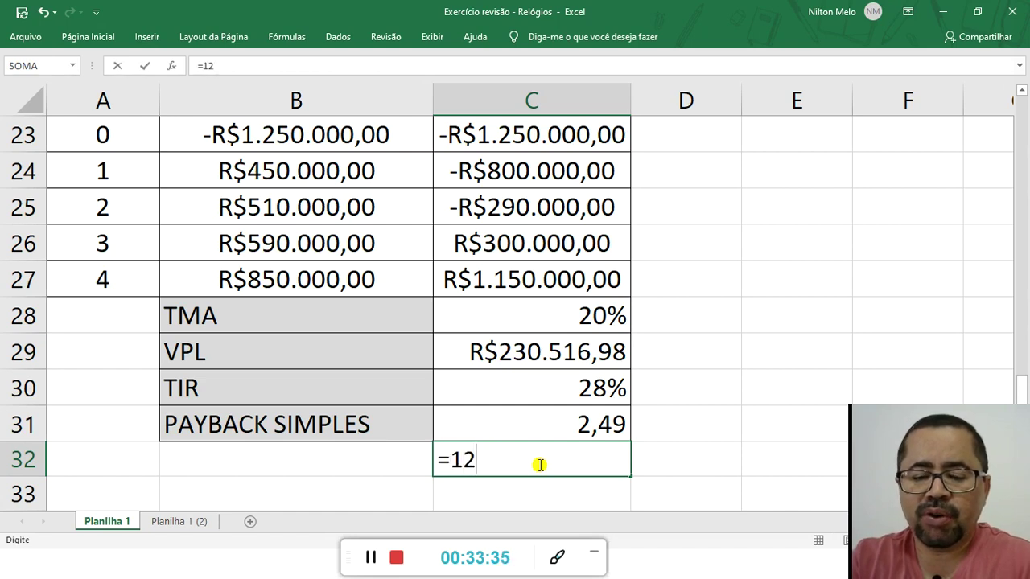
pyautogui.write('*')
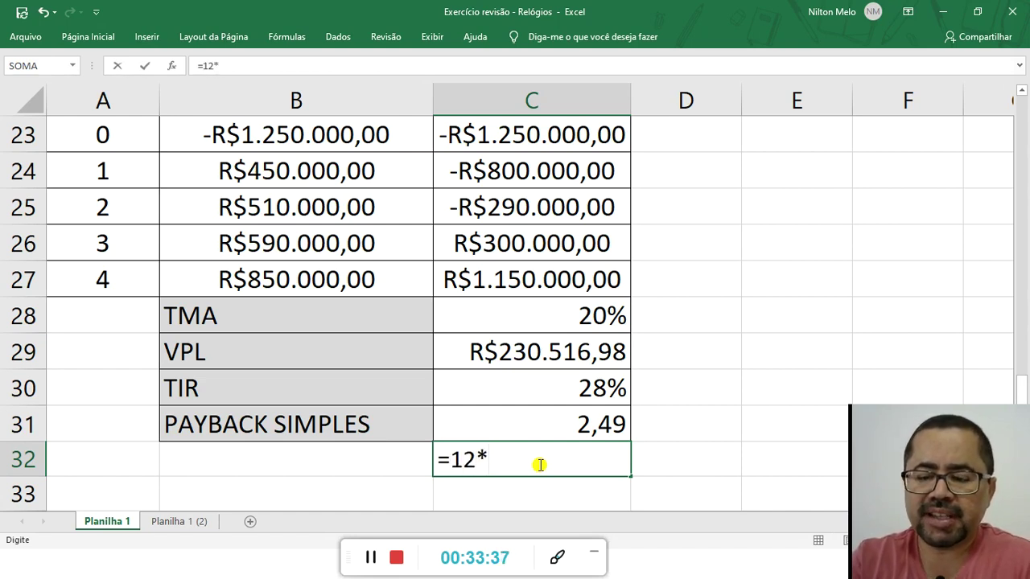
pyautogui.write('0,48')
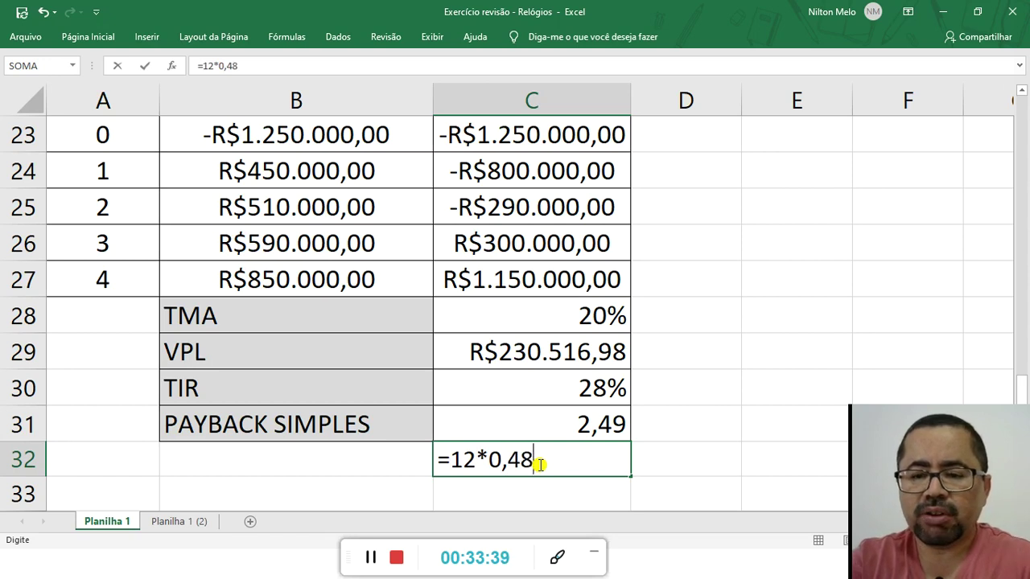
pyautogui.press('BackSpace')
pyautogui.write('9')
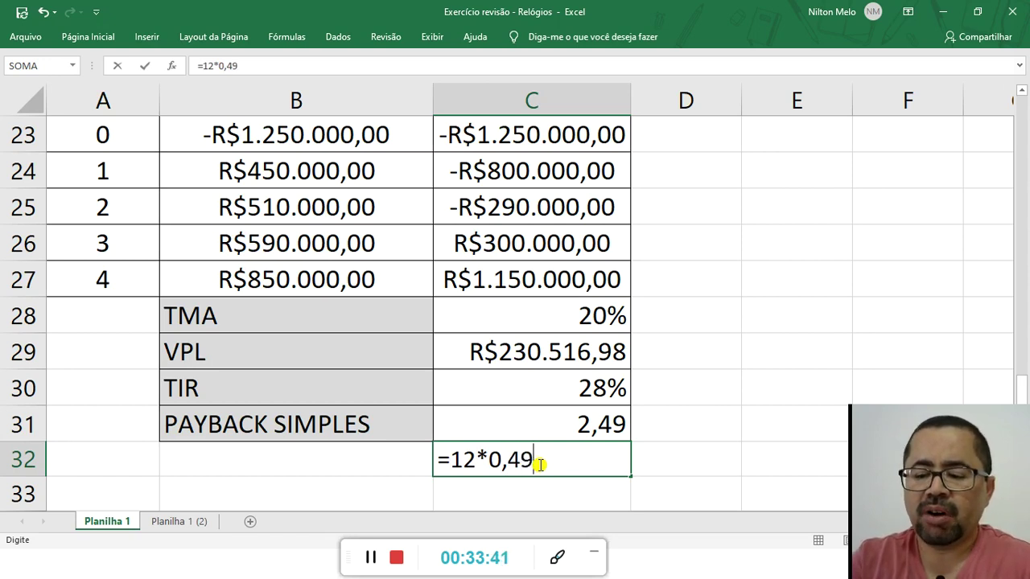
pyautogui.press('Return')
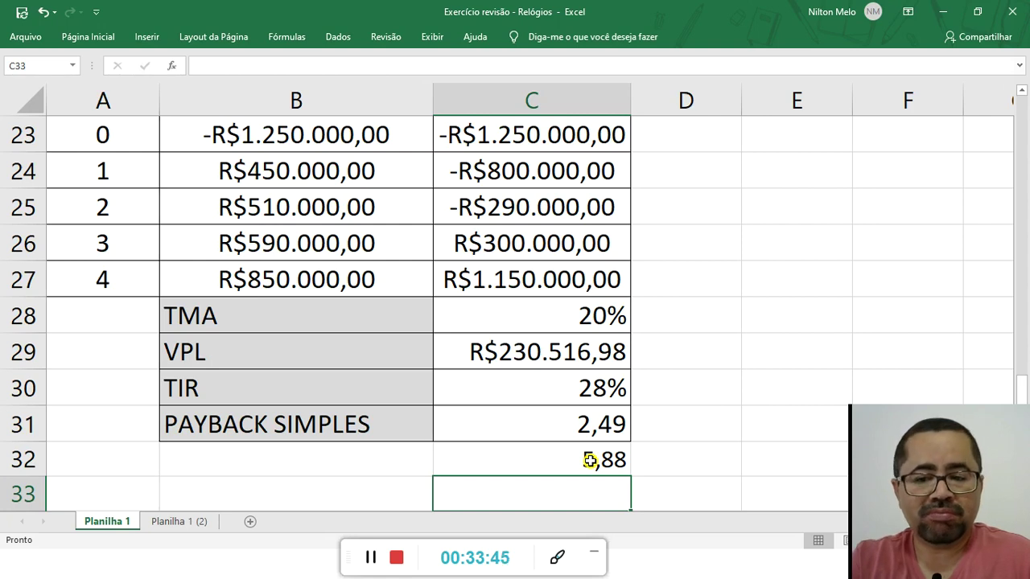
# Note the Relógio analógico payback as "2 anos e 6 meses" in D31 and clear the month conversion in C32
pyautogui.click(664, 425)
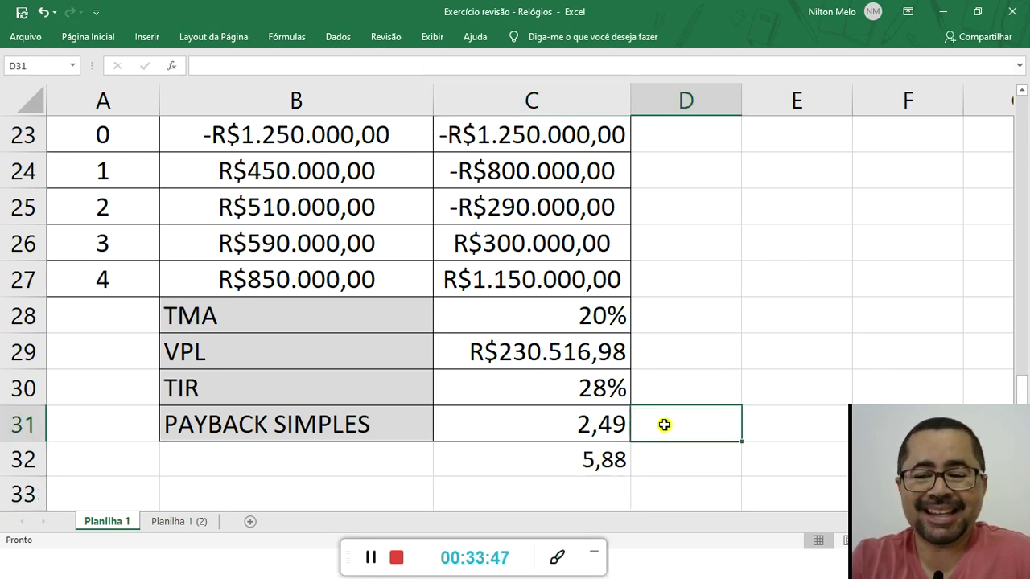
pyautogui.write('@')
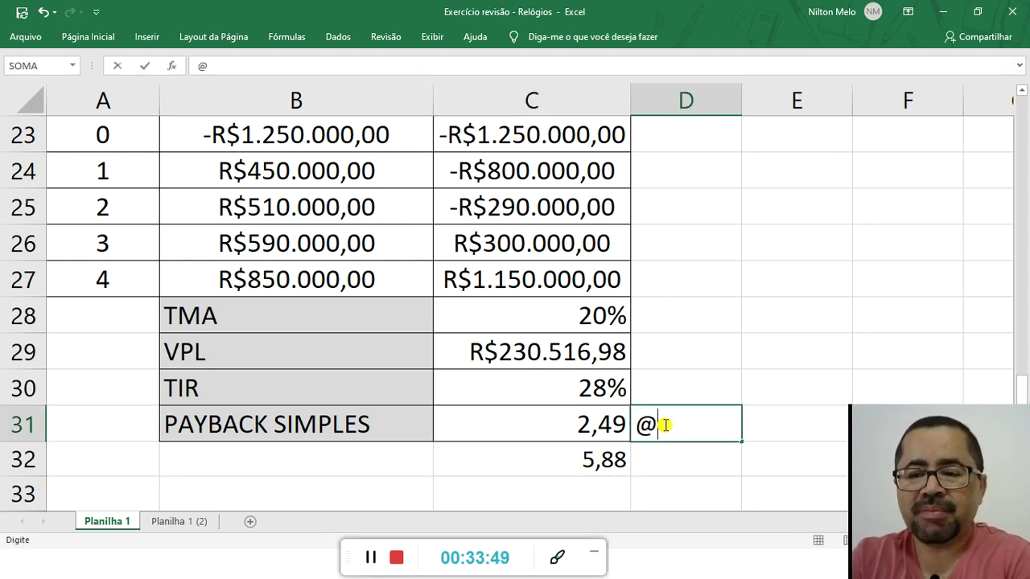
pyautogui.press('BackSpace')
pyautogui.write('2 ')
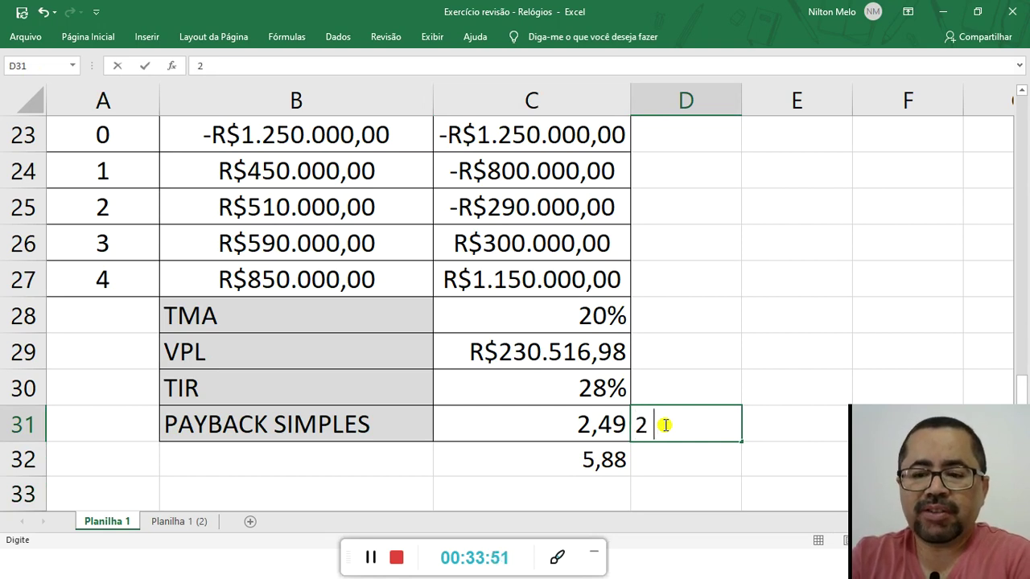
pyautogui.write('anos e 6 meses')
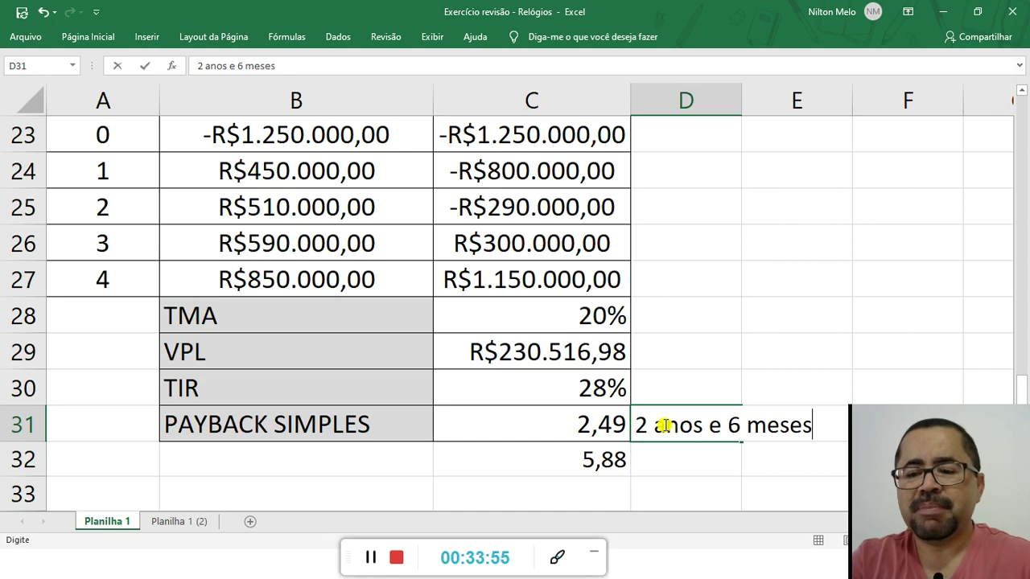
pyautogui.click(613, 459)
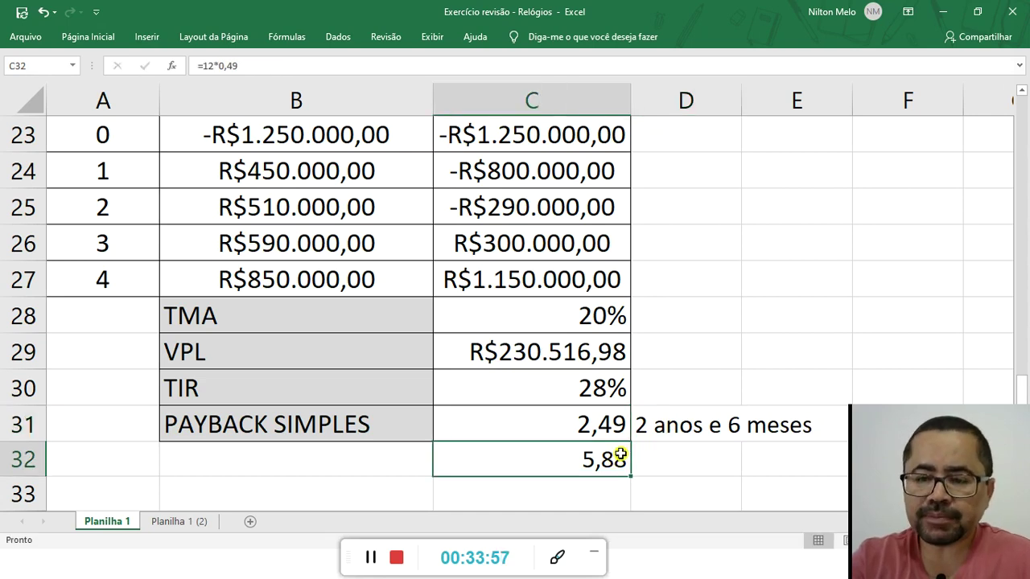
pyautogui.press('Delete')
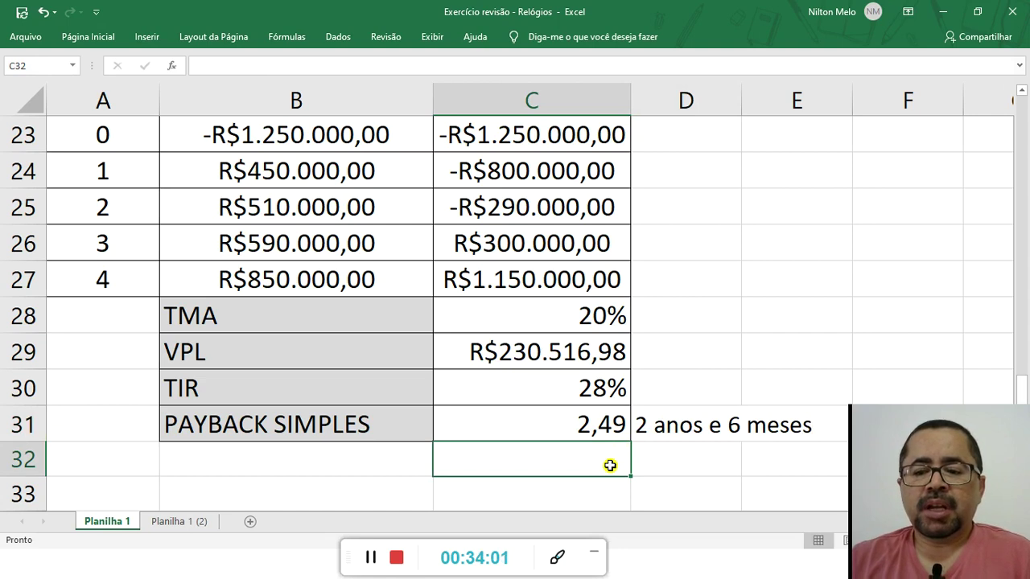
# Reduce the PAYBACK SIMPLES value of the Relógio analógico project in C31 to one decimal place
pyautogui.click(597, 428)
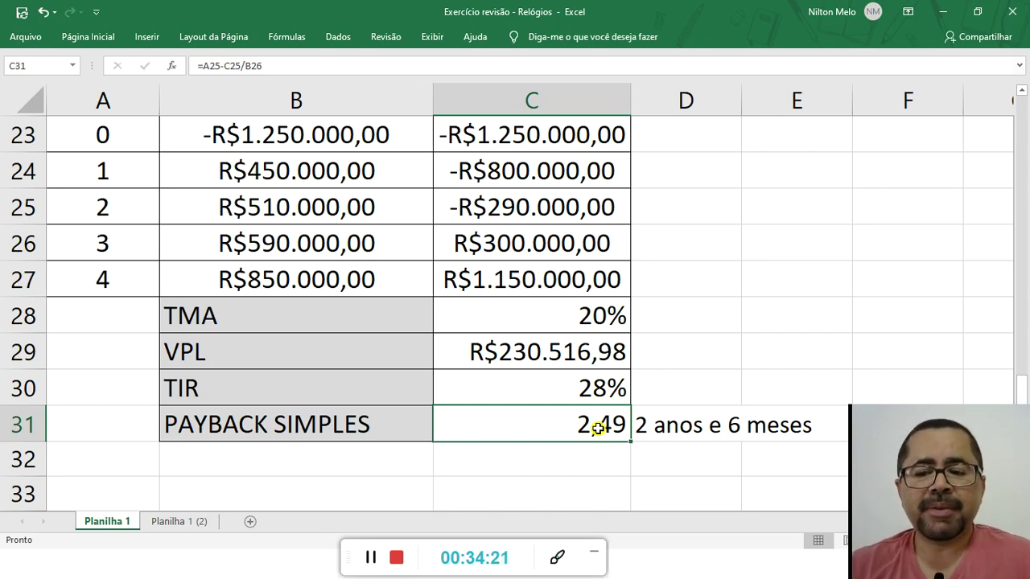
pyautogui.click(85, 36)
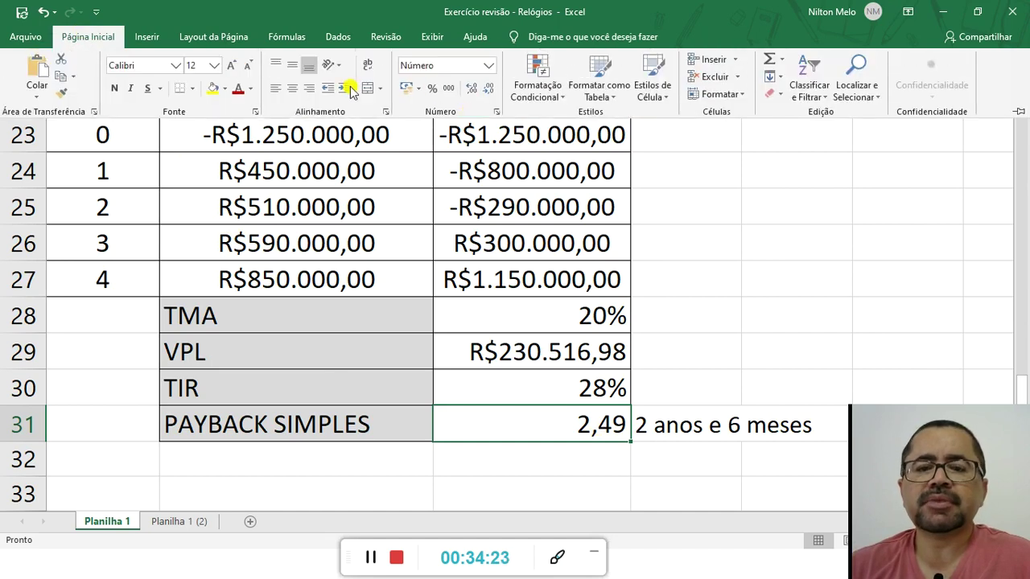
pyautogui.click(488, 87)
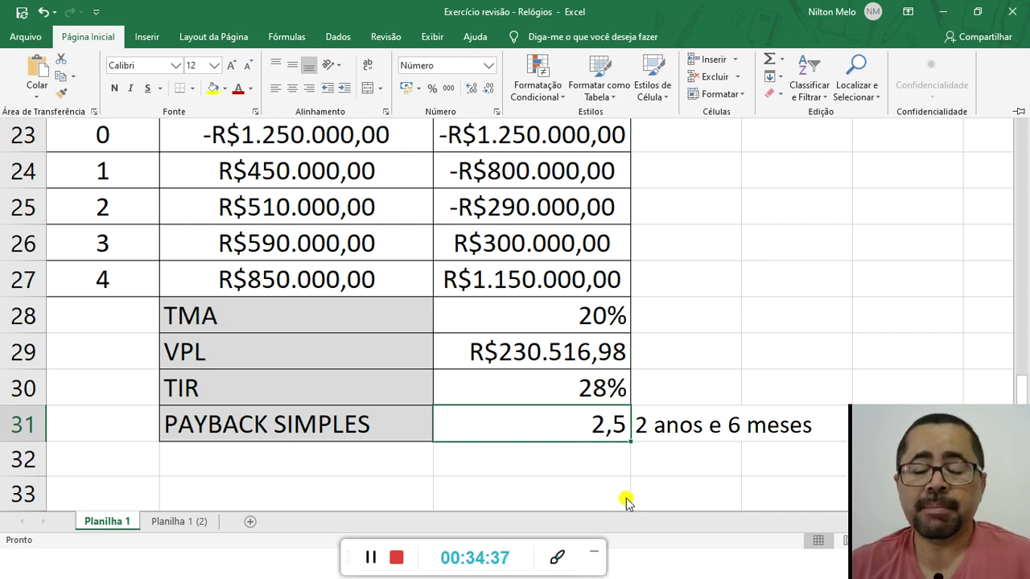
pyautogui.click(690, 427)
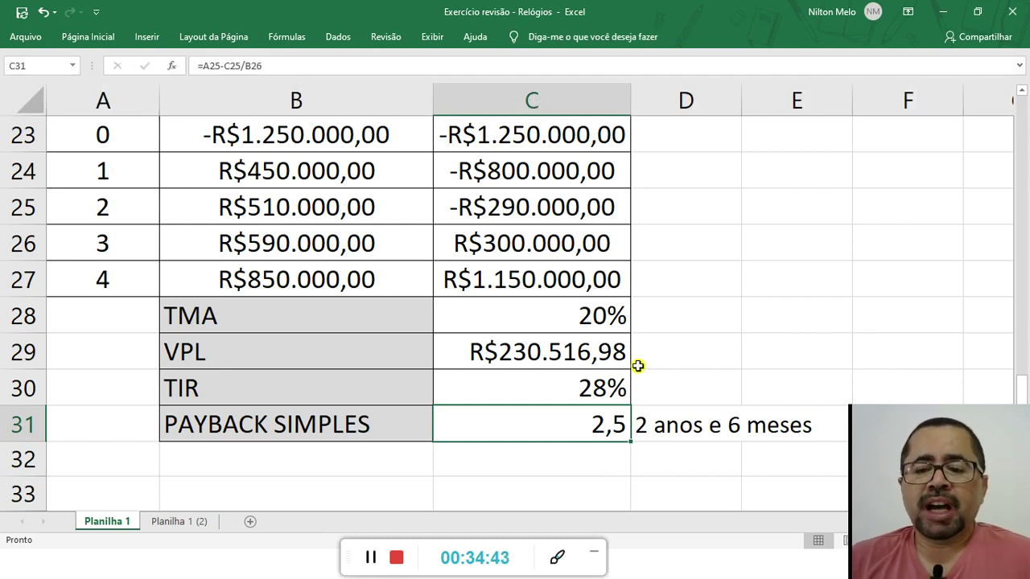
# Review the cash flows, balances and indicators of the Relógio digital and Relógio analógico projects
pyautogui.scroll(7, 637, 366)
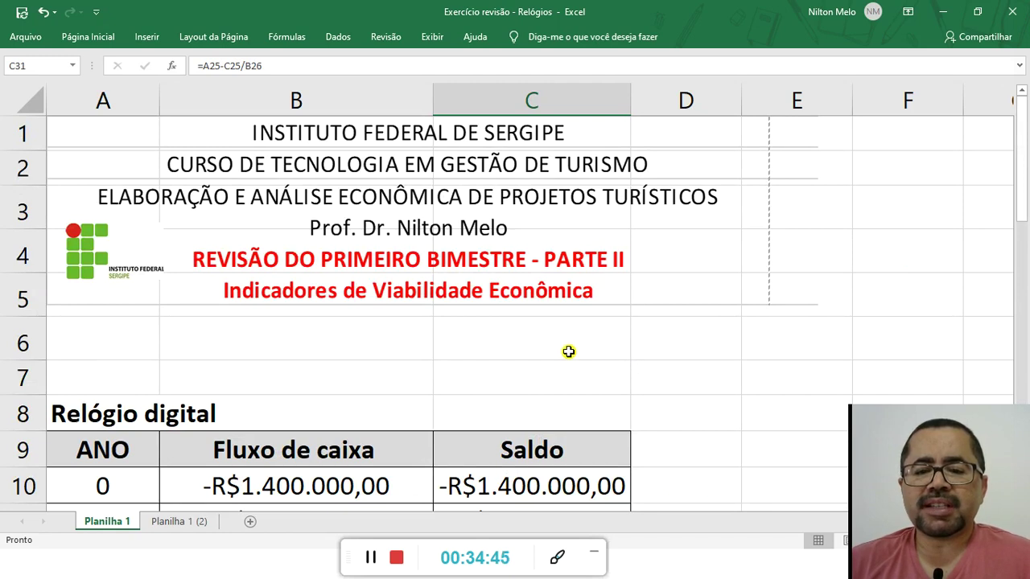
pyautogui.scroll(-3, 570, 350)
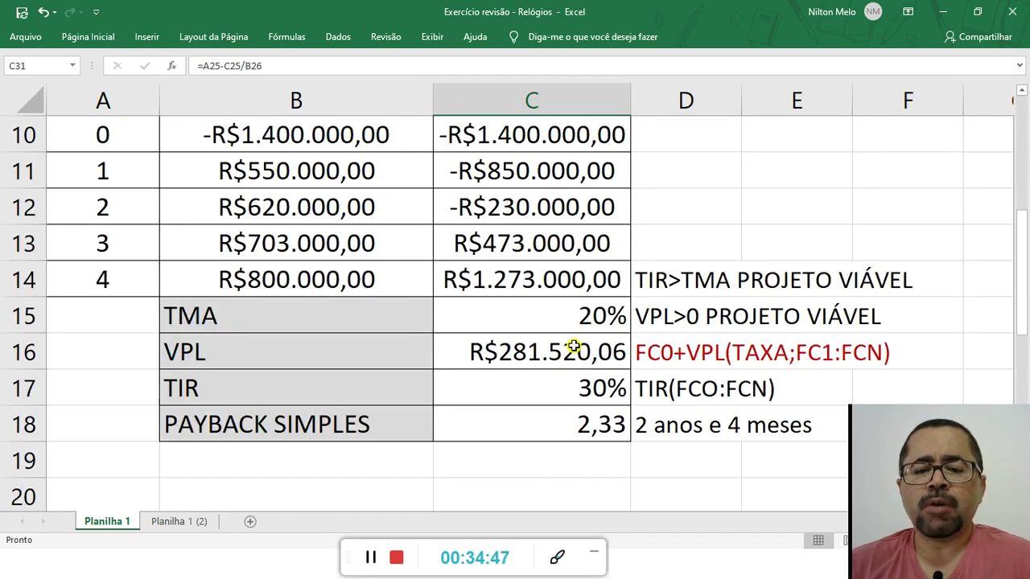
pyautogui.scroll(-6, 572, 346)
pyautogui.scroll(7, 577, 341)
pyautogui.scroll(-2, 584, 331)
pyautogui.scroll(-3, 585, 332)
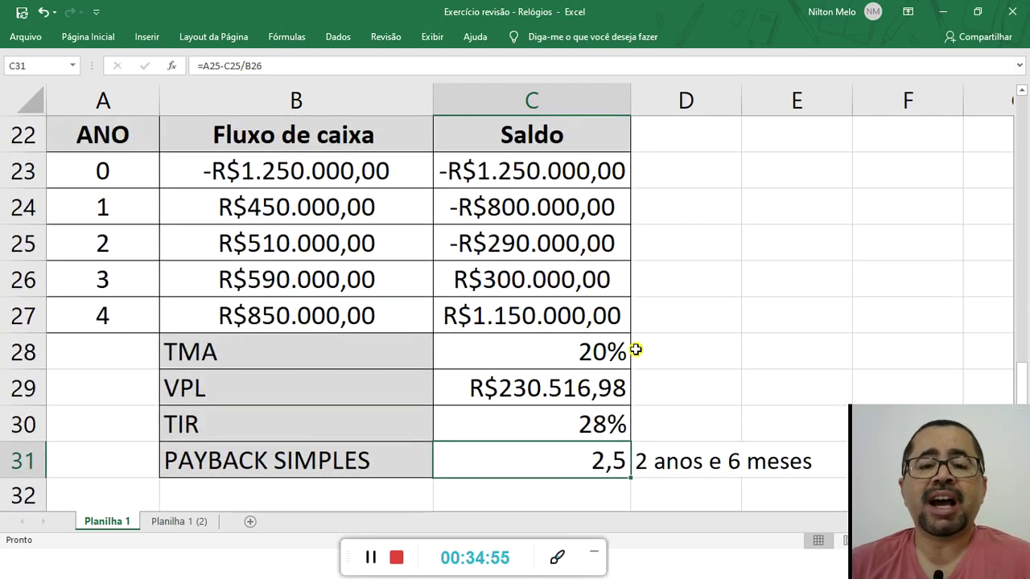
pyautogui.scroll(1, 635, 349)
pyautogui.scroll(-1, 637, 349)
pyautogui.scroll(-1, 638, 349)
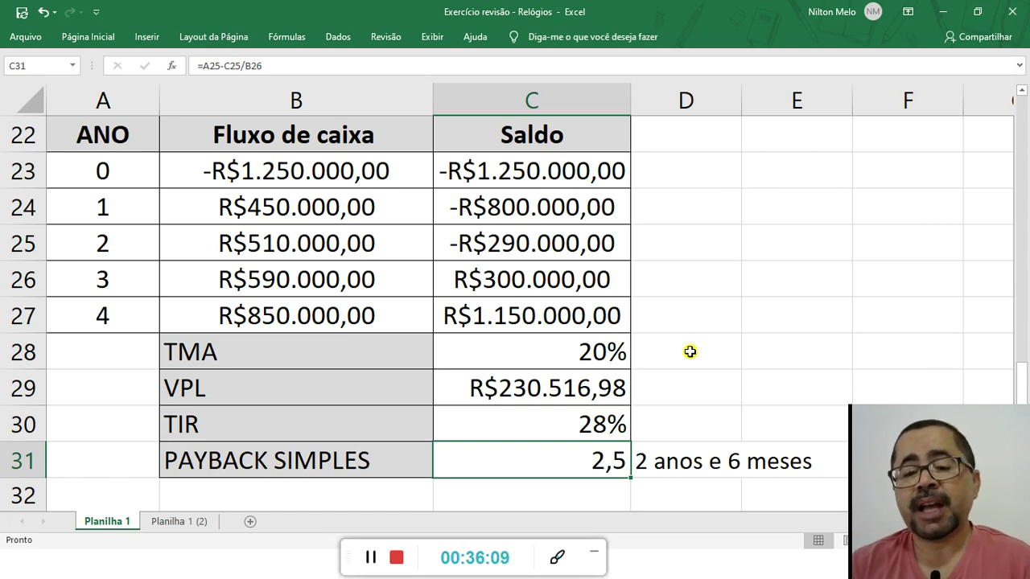
pyautogui.click(556, 412)
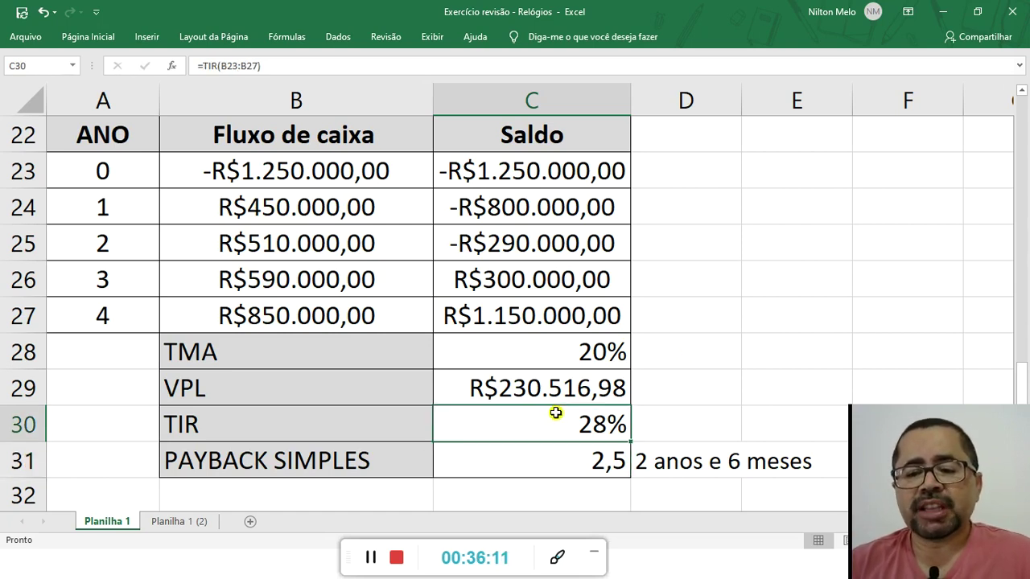
pyautogui.scroll(2, 504, 391)
pyautogui.scroll(-2, 510, 386)
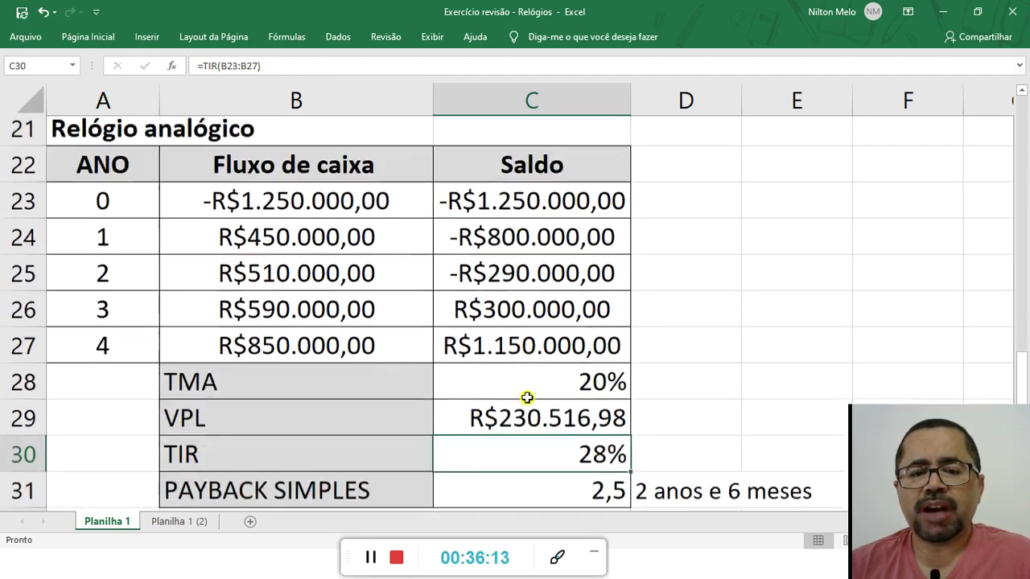
# Enter the note "VPL>0 PROJETO VIÁVEL" in D29 beside the VPL of the Relógio analógico project
pyautogui.click(552, 388)
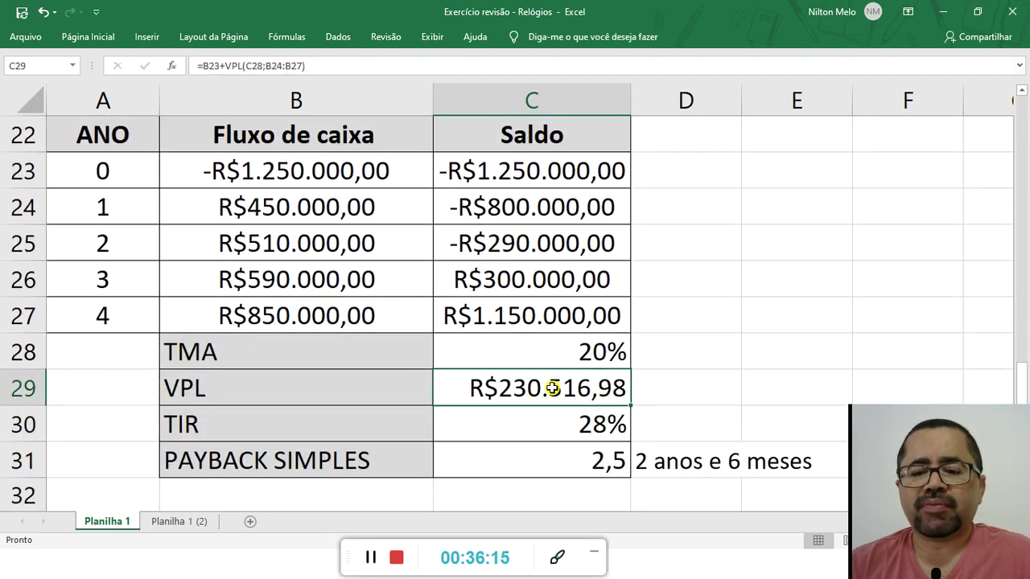
pyautogui.click(666, 386)
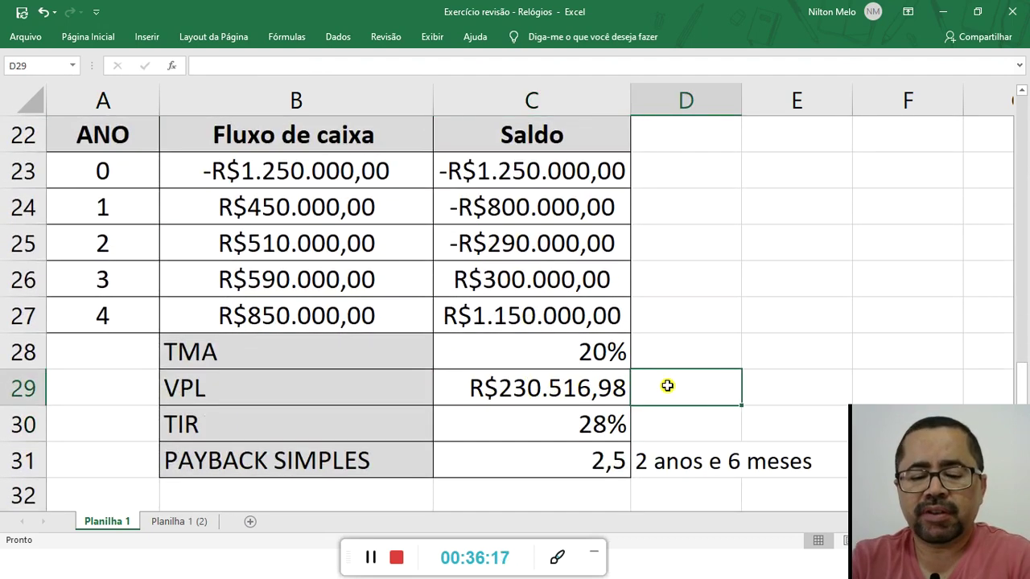
pyautogui.write('VPL>')
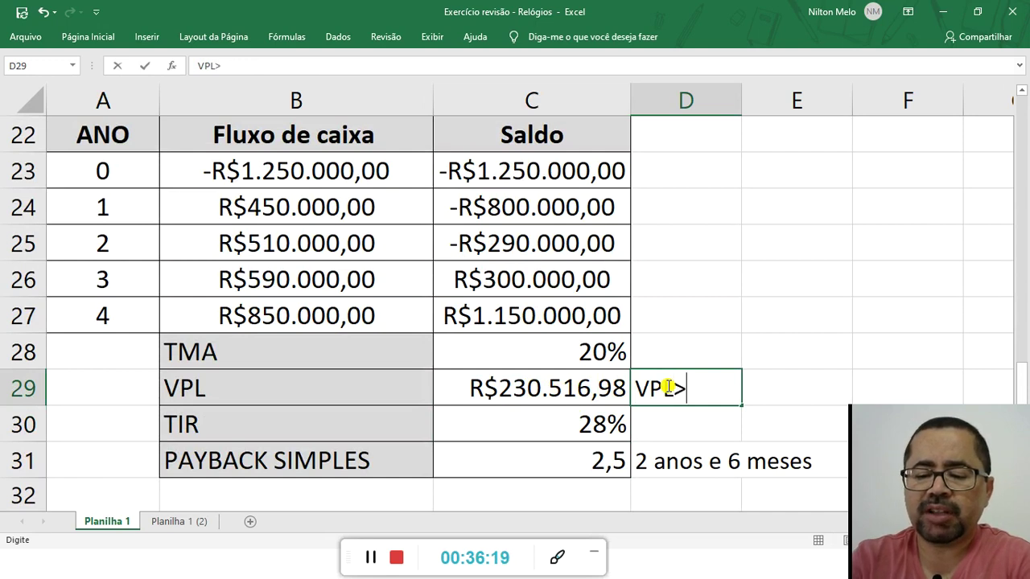
pyautogui.write('0 PO')
pyautogui.press('BackSpace')
pyautogui.write('ROJETO VIA´VE')
pyautogui.press('BackSpace')
pyautogui.press('BackSpace')
pyautogui.press('BackSpace')
pyautogui.press('BackSpace')
pyautogui.write('ÁVEL')
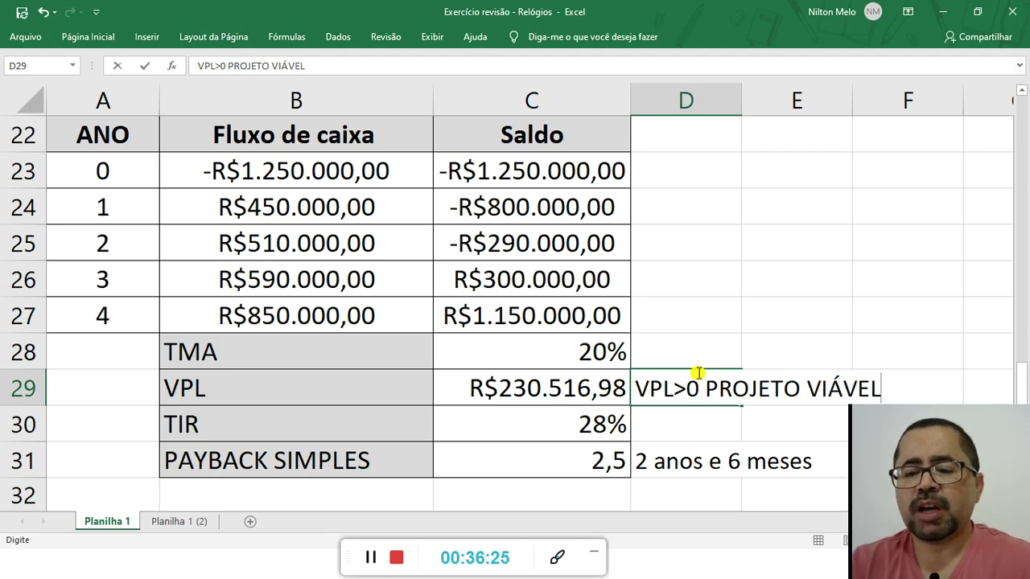
pyautogui.click(595, 433)
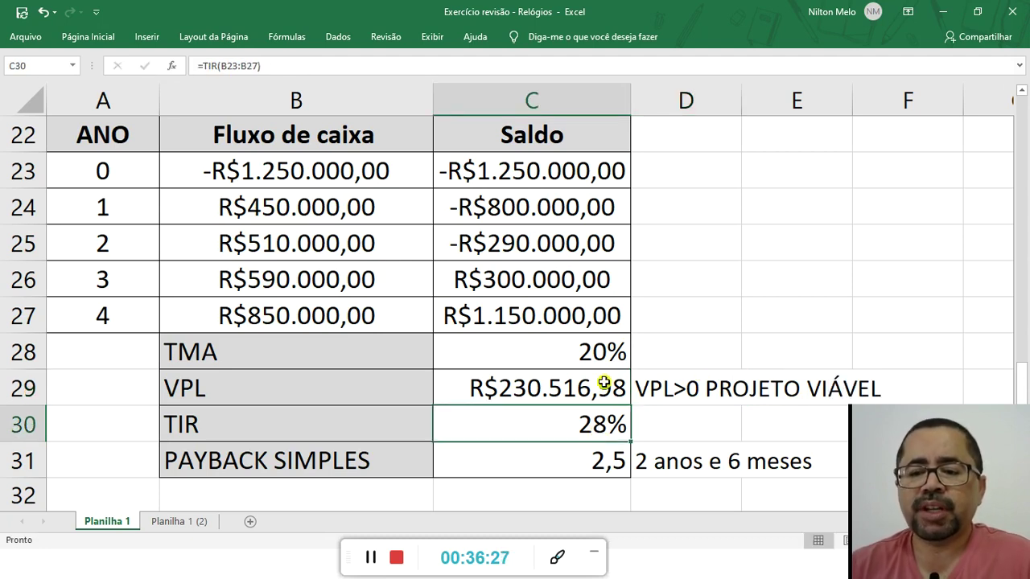
# Compare the TMA, VPL and TIR of the Relógio analógico project with those of the Relógio digital project
pyautogui.click(603, 351)
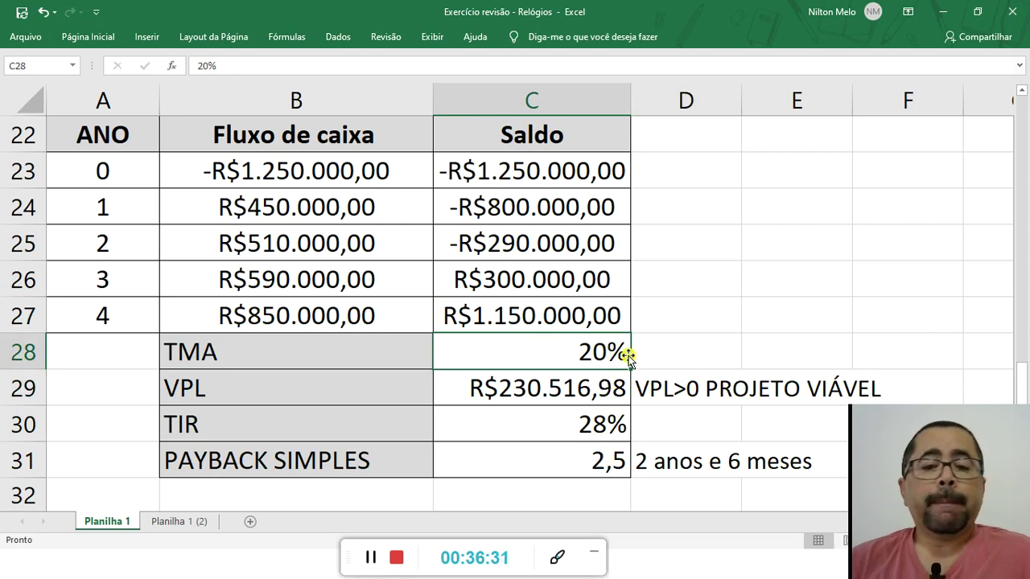
pyautogui.scroll(2, 626, 358)
pyautogui.scroll(3, 627, 358)
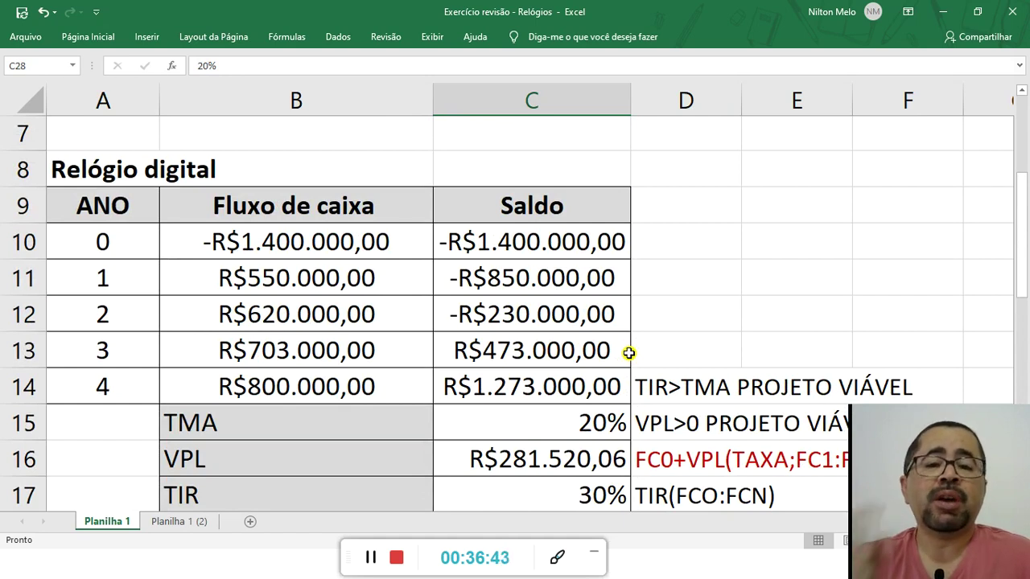
pyautogui.scroll(-4, 628, 352)
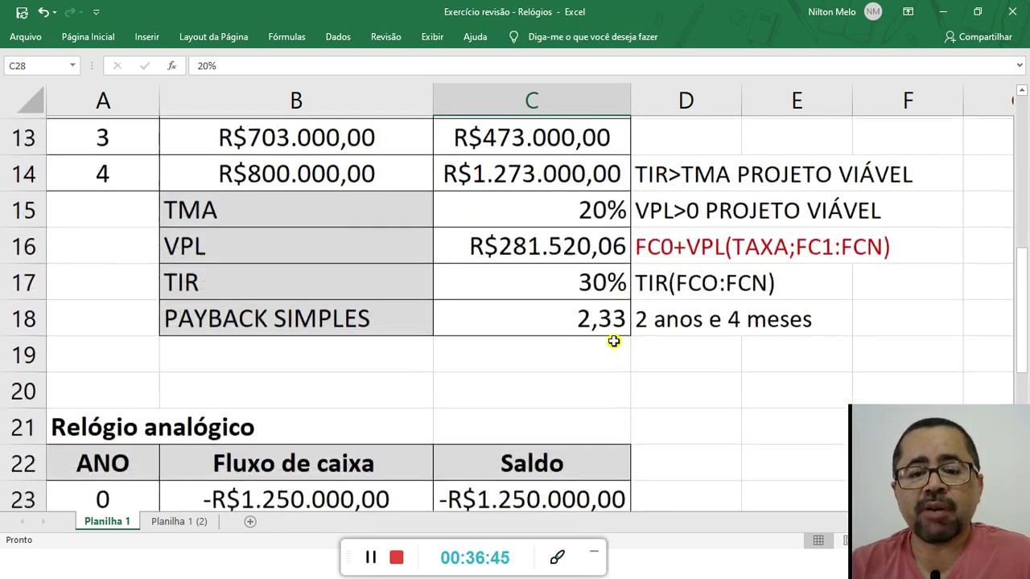
pyautogui.scroll(-1, 607, 340)
pyautogui.scroll(3, 608, 340)
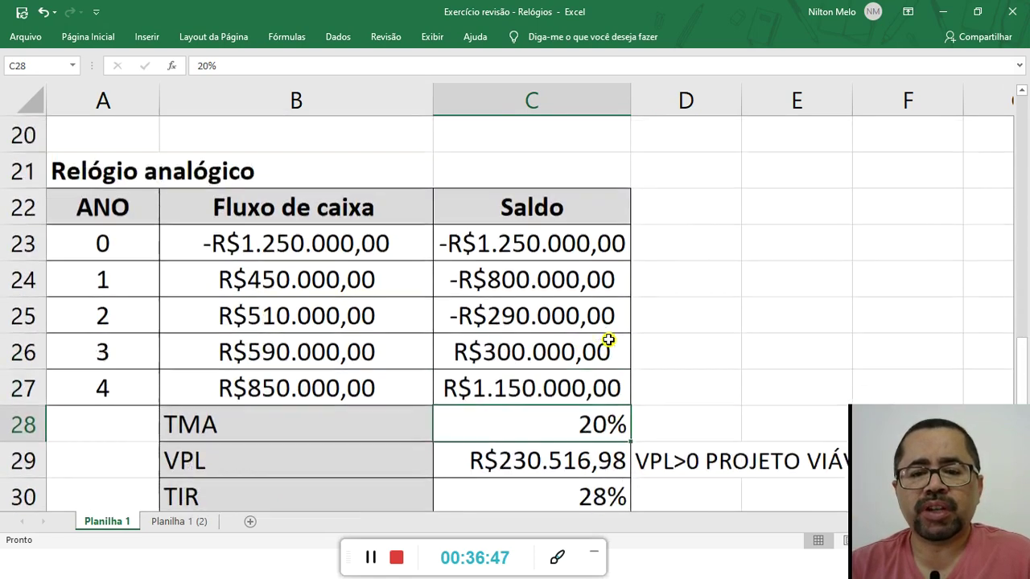
pyautogui.scroll(3, 608, 339)
pyautogui.scroll(-5, 607, 339)
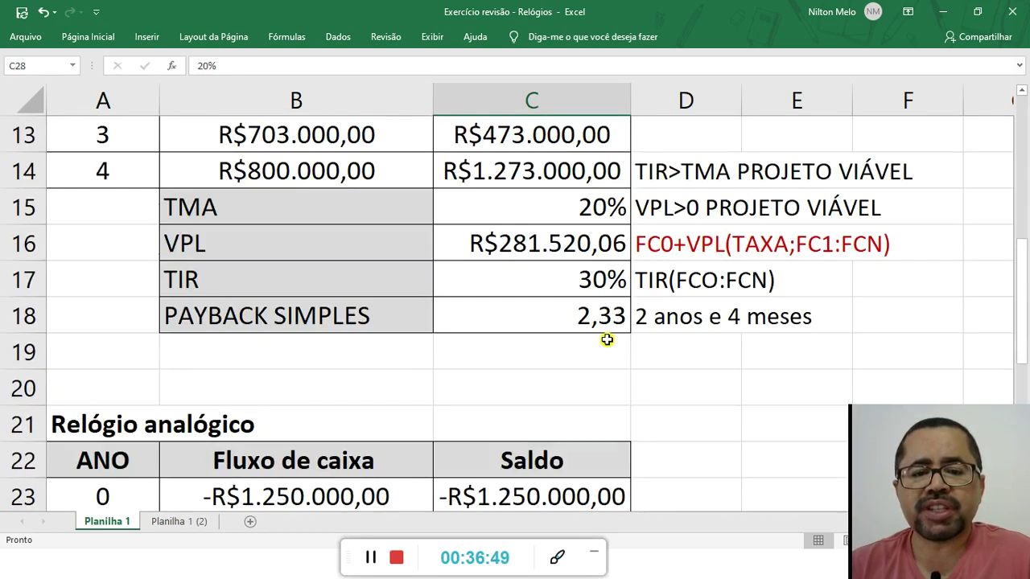
pyautogui.scroll(4, 607, 339)
pyautogui.scroll(-2, 603, 330)
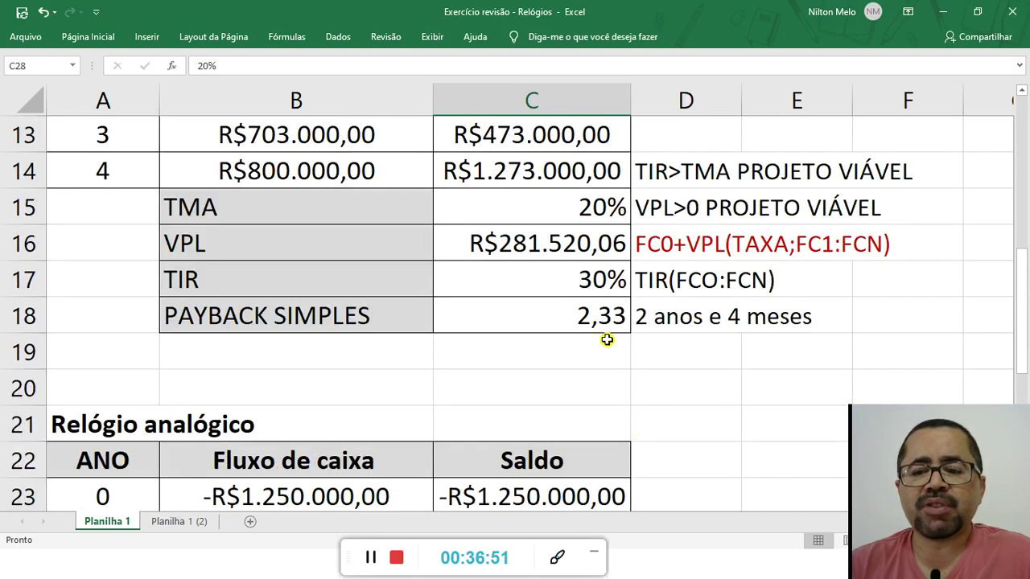
# Examine the Relógio digital PAYBACK SIMPLES in C18 and compare it with the Relógio analógico payback in C31
pyautogui.click(598, 318)
pyautogui.scroll(2, 598, 318)
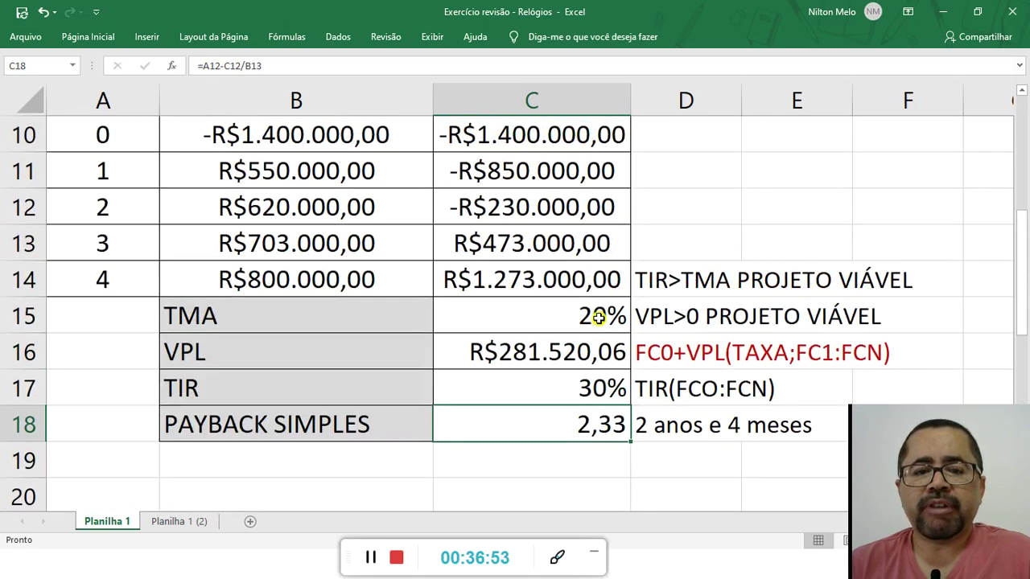
pyautogui.scroll(-1, 597, 319)
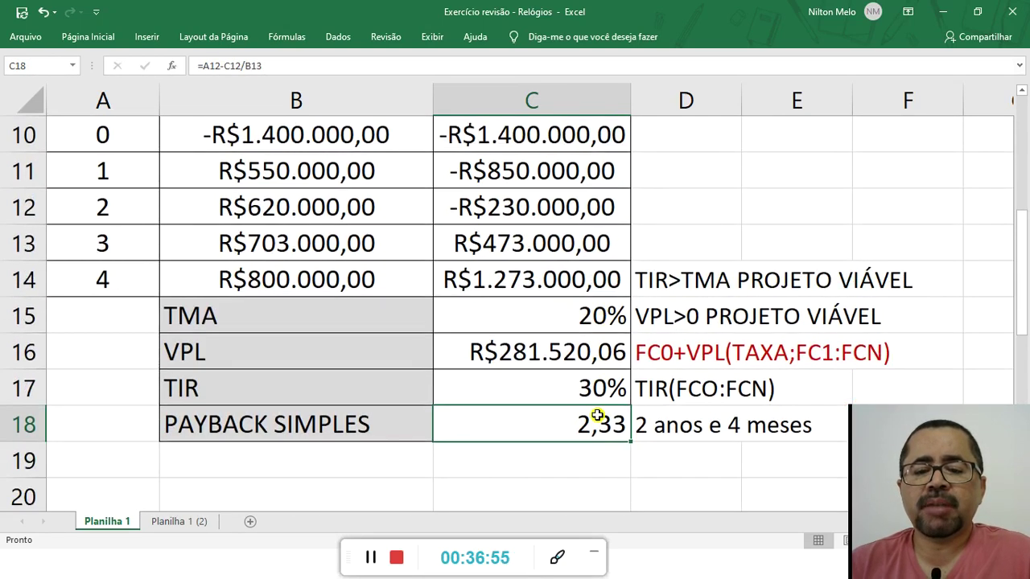
pyautogui.scroll(-4, 678, 429)
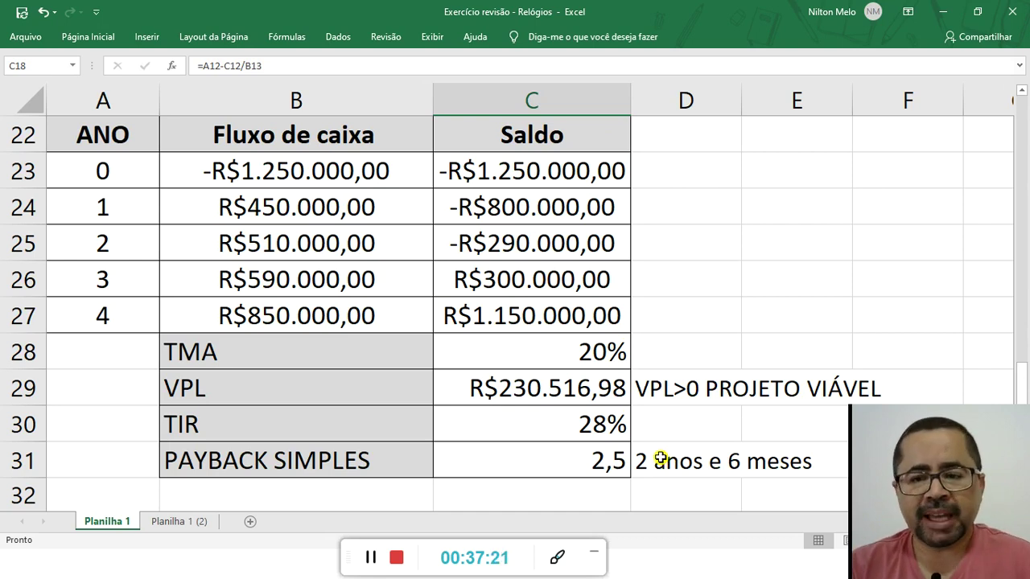
pyautogui.scroll(2, 568, 443)
pyautogui.scroll(-2, 202, 345)
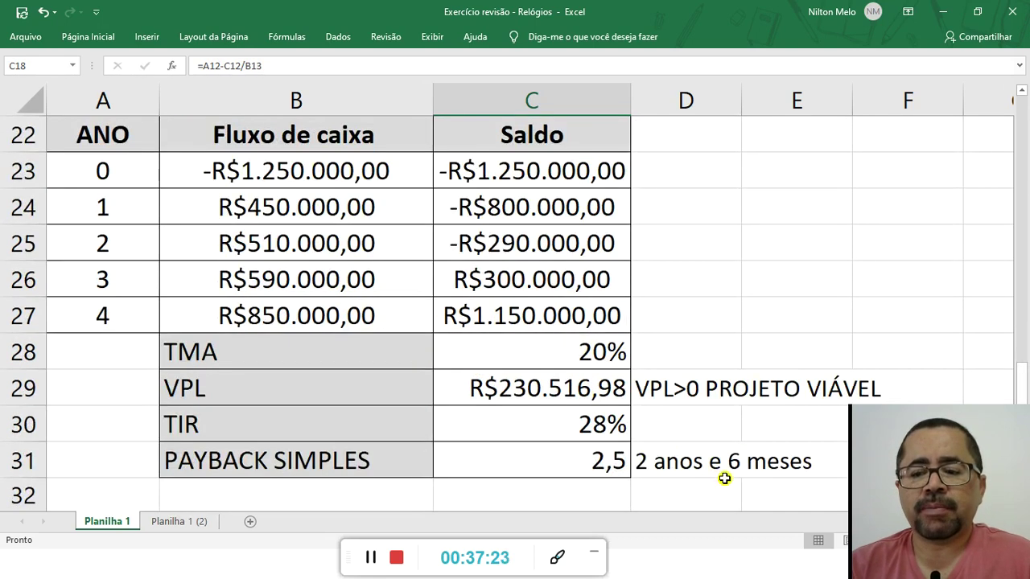
pyautogui.scroll(3, 586, 421)
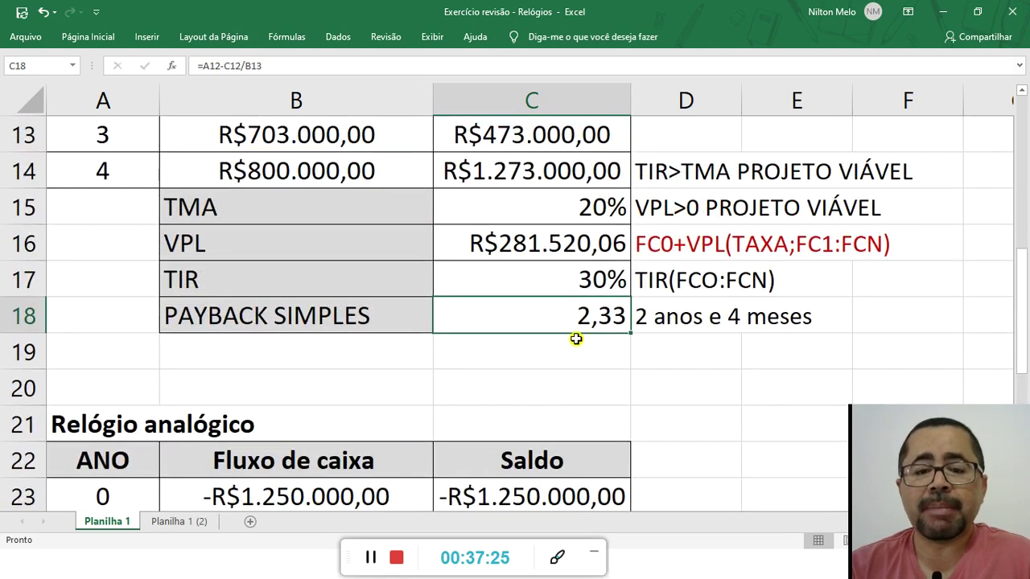
pyautogui.scroll(-3, 575, 341)
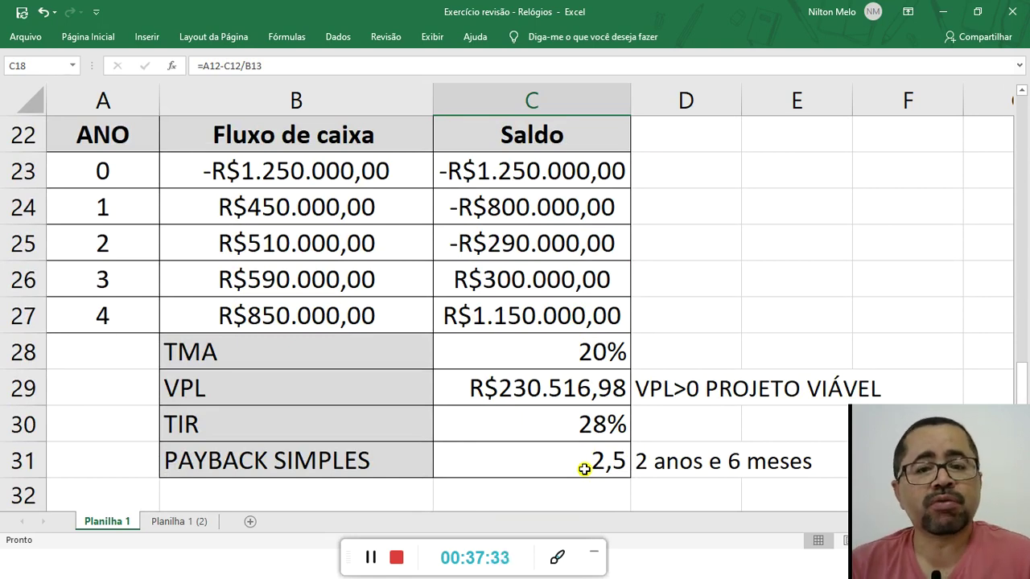
pyautogui.scroll(1, 567, 454)
pyautogui.scroll(-1, 563, 447)
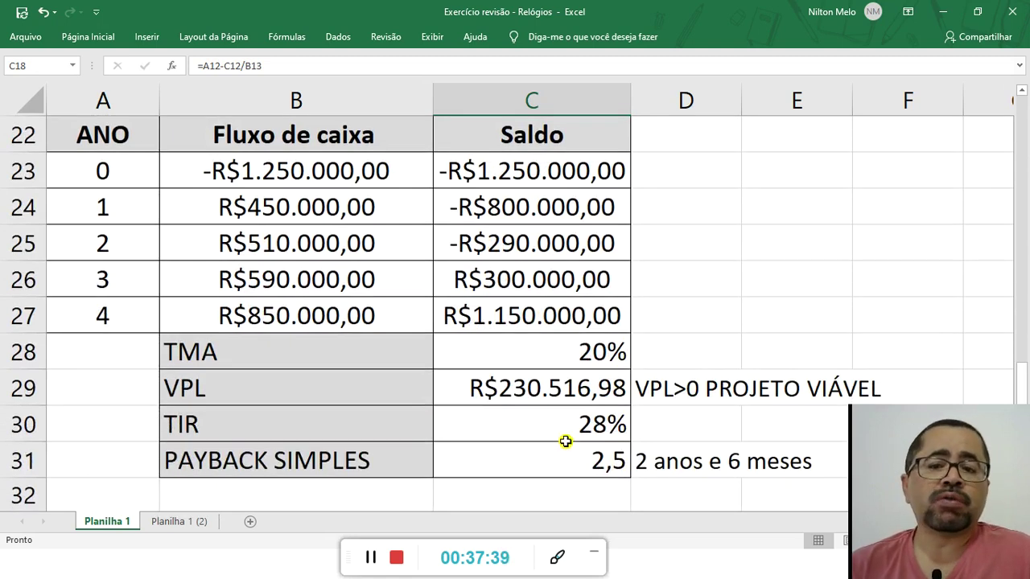
pyautogui.scroll(3, 541, 434)
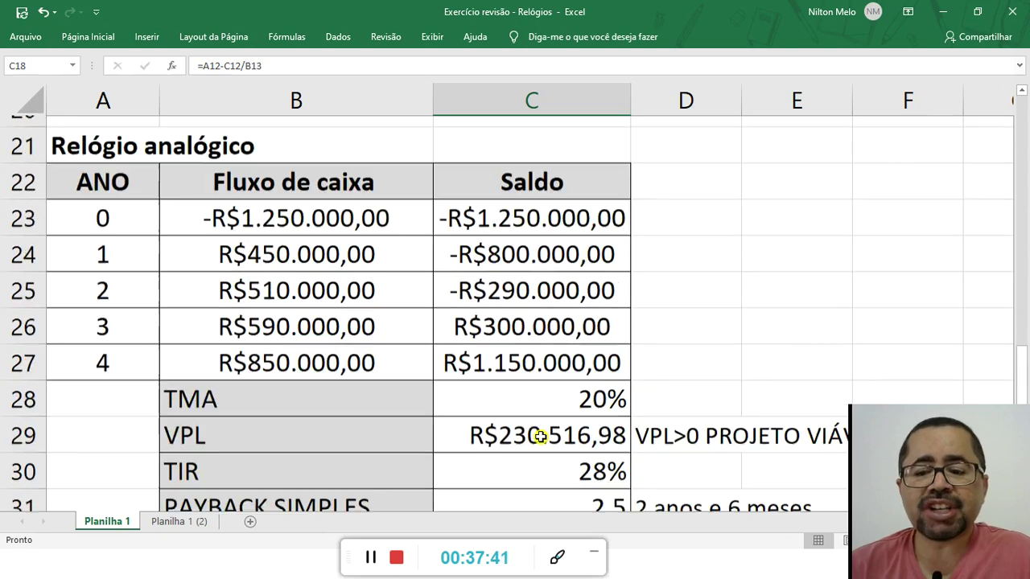
# Compare the TIR of the Relógio digital project in C17 with the TIR of the Relógio analógico project in C30
pyautogui.click(557, 276)
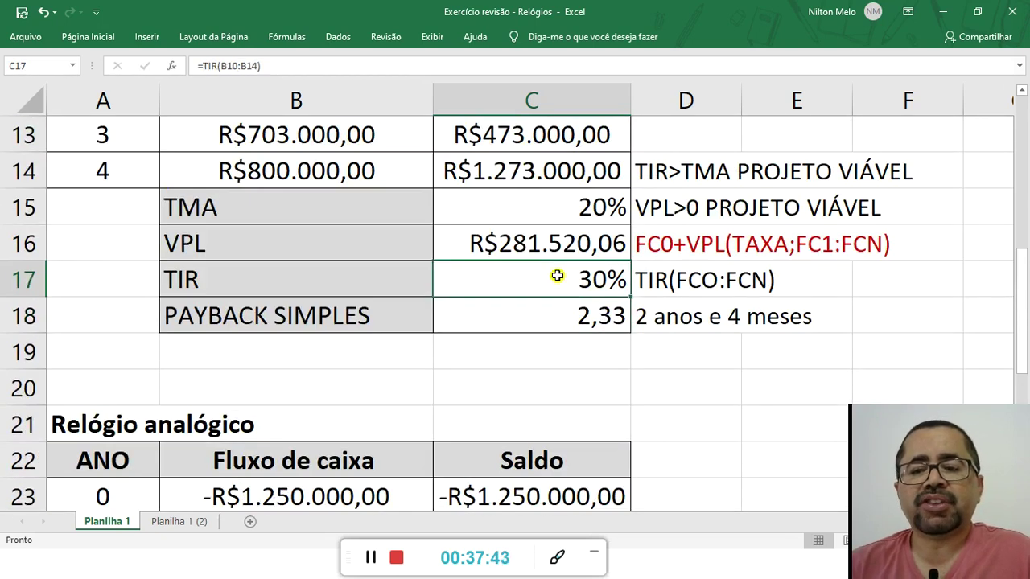
pyautogui.scroll(2, 558, 291)
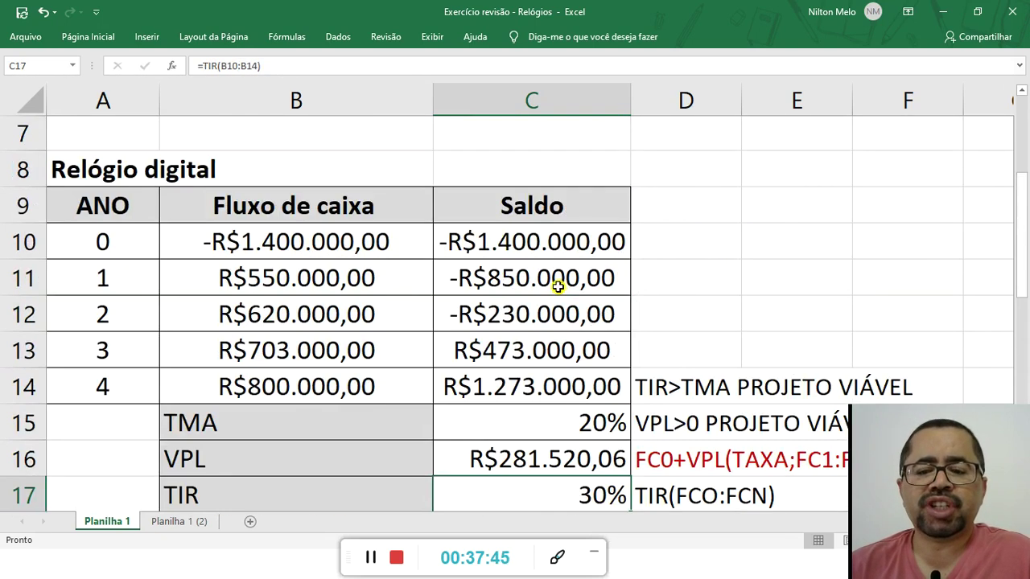
pyautogui.scroll(-5, 559, 291)
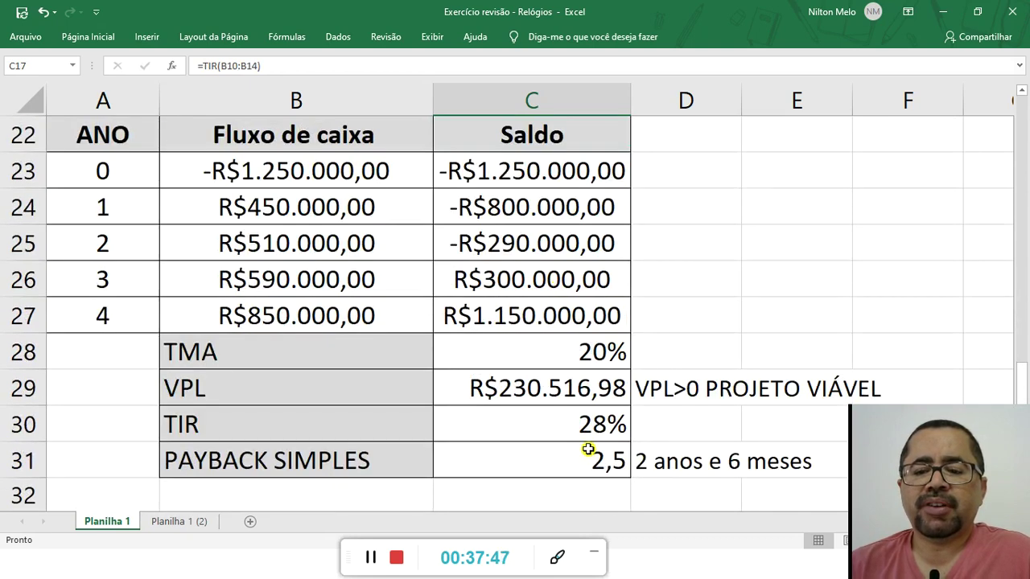
pyautogui.click(584, 424)
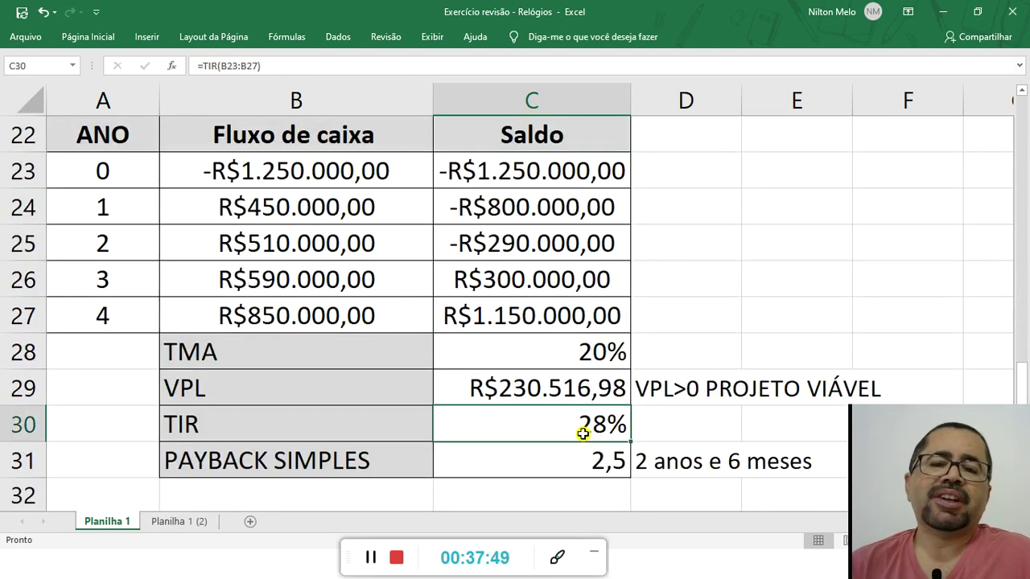
pyautogui.scroll(1, 580, 430)
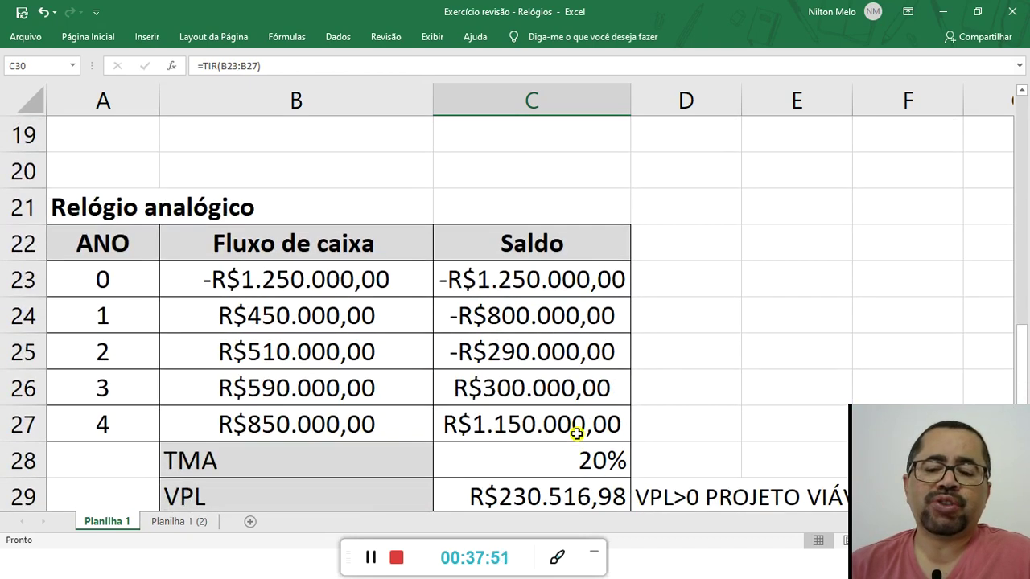
pyautogui.scroll(-1, 576, 450)
pyautogui.scroll(1, 576, 458)
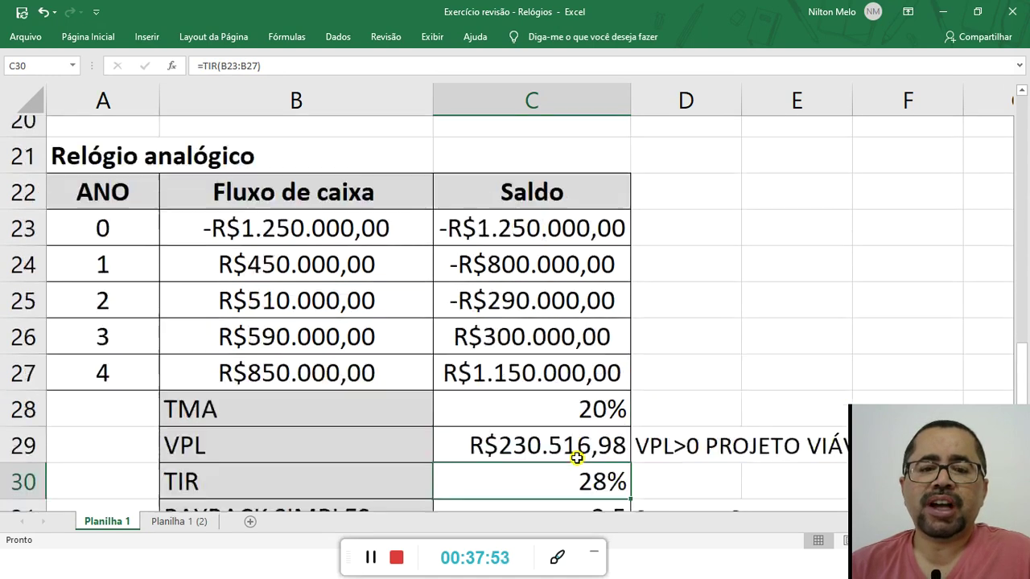
pyautogui.scroll(2, 576, 459)
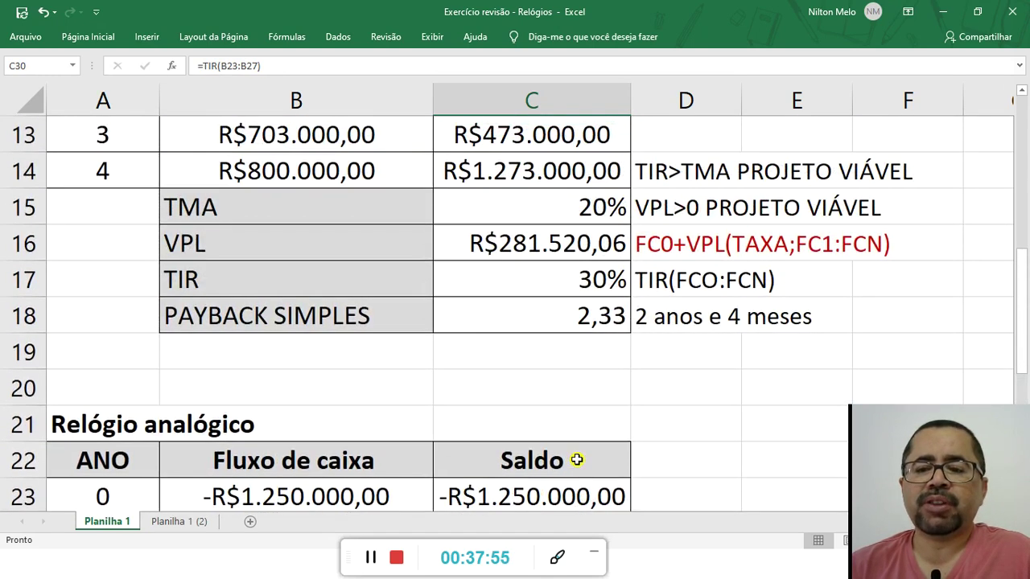
pyautogui.scroll(-2, 572, 327)
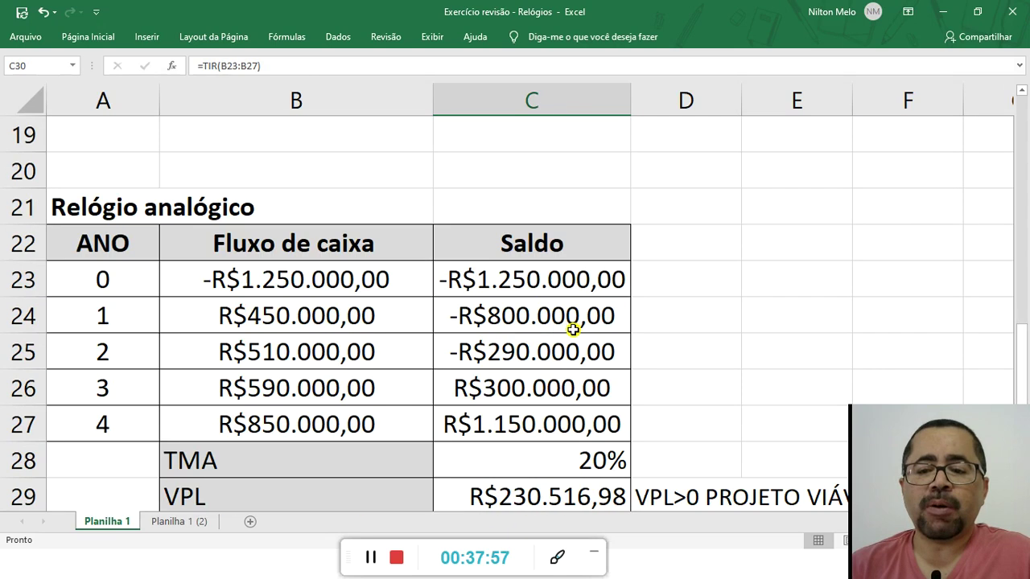
pyautogui.scroll(-1, 573, 331)
pyautogui.scroll(1, 572, 330)
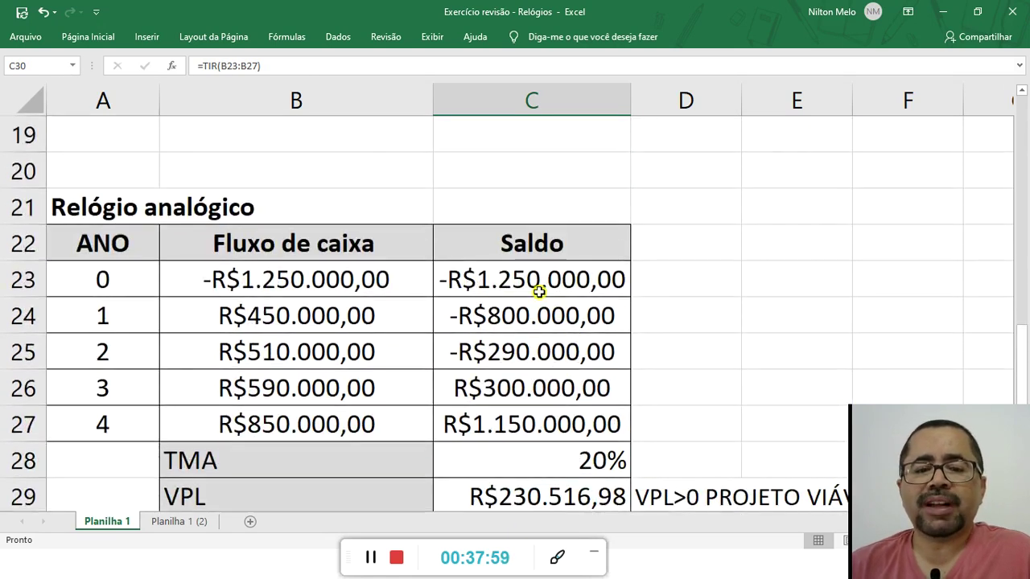
# Review the balances and simple payback of both watch projects and recheck their TIR cells C17 and C30
pyautogui.scroll(3, 536, 290)
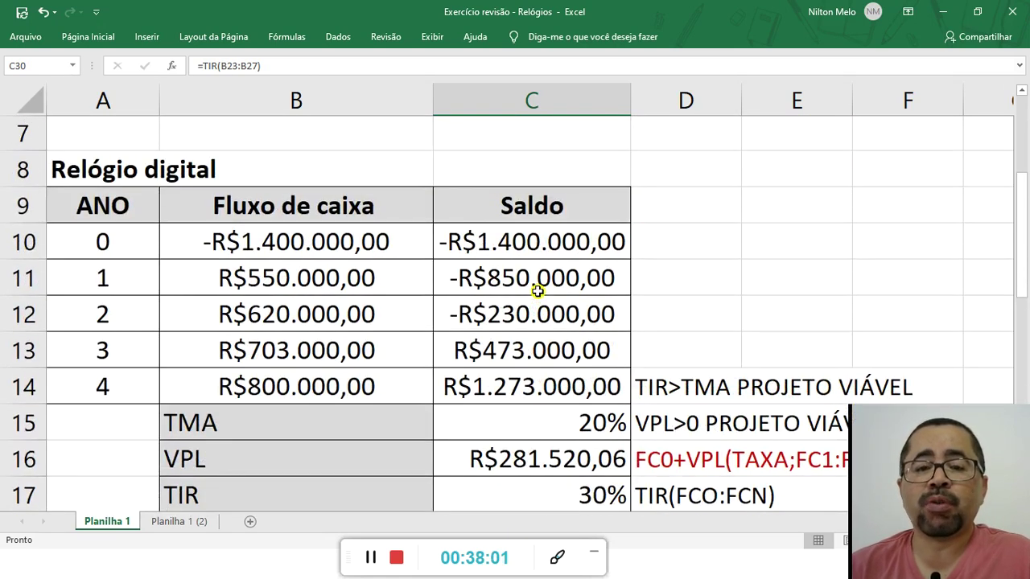
pyautogui.scroll(-8, 531, 298)
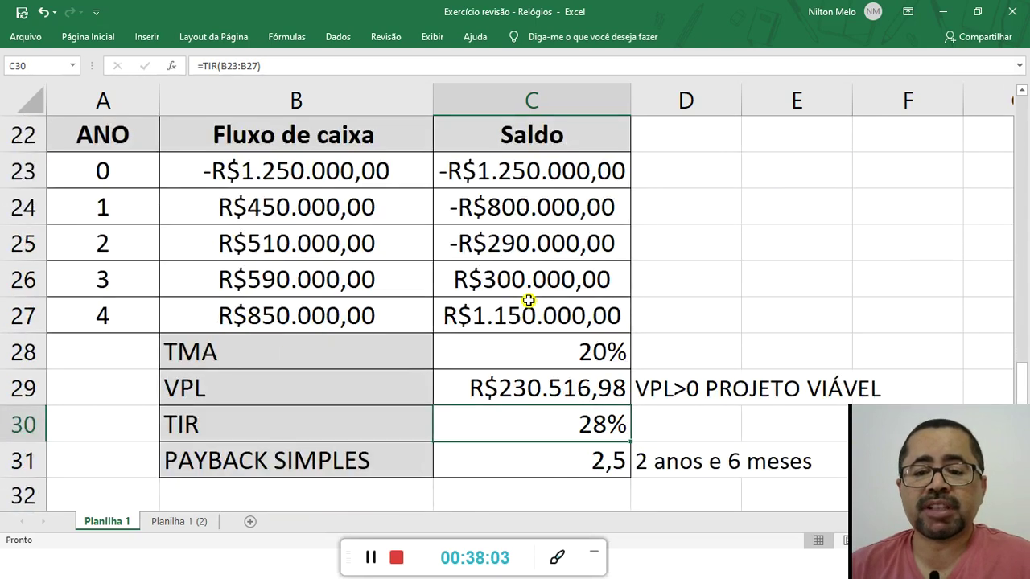
pyautogui.scroll(2, 526, 301)
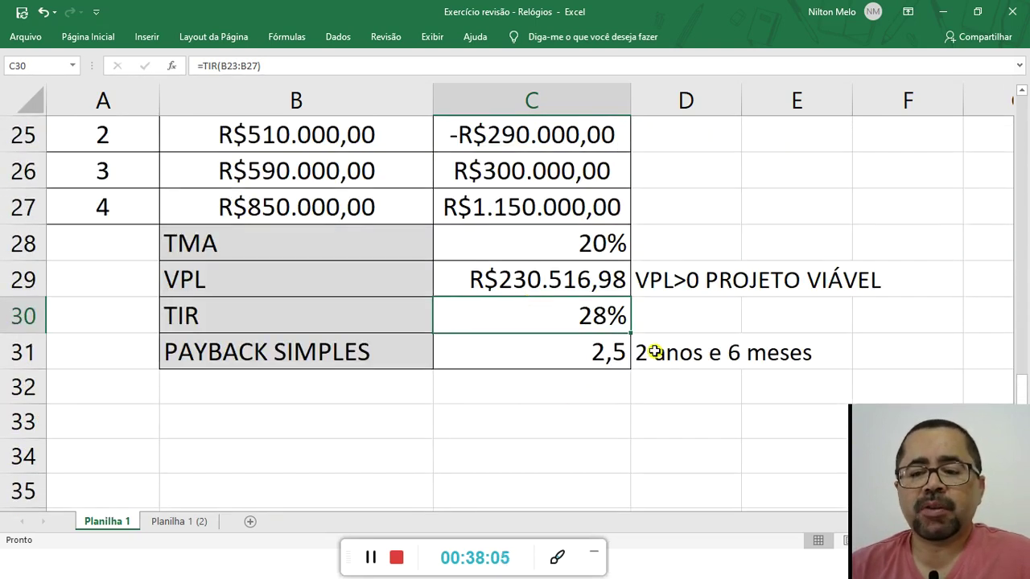
pyautogui.scroll(4, 526, 368)
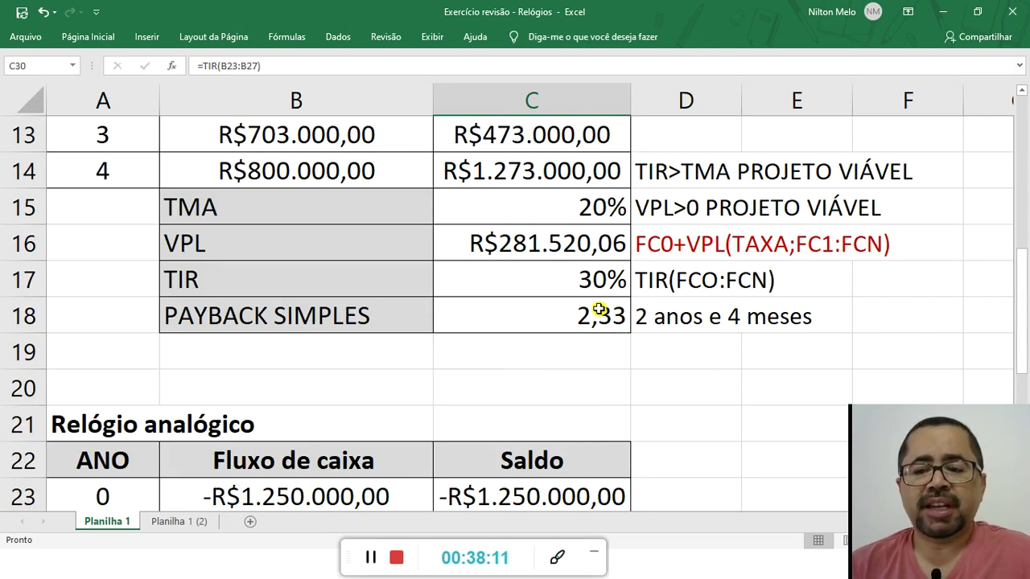
pyautogui.scroll(3, 551, 243)
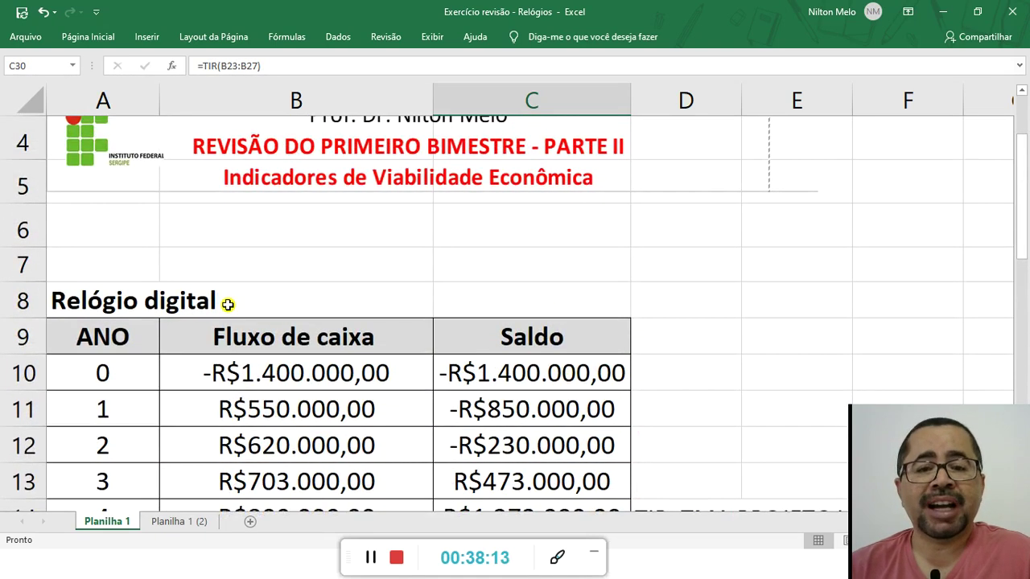
pyautogui.scroll(-5, 316, 358)
pyautogui.scroll(-3, 321, 362)
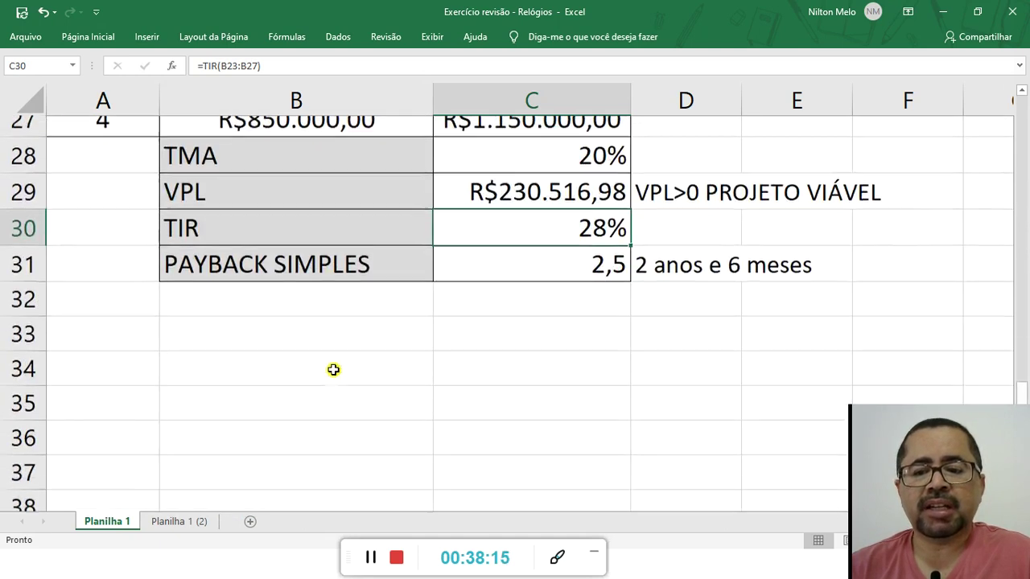
pyautogui.scroll(5, 556, 264)
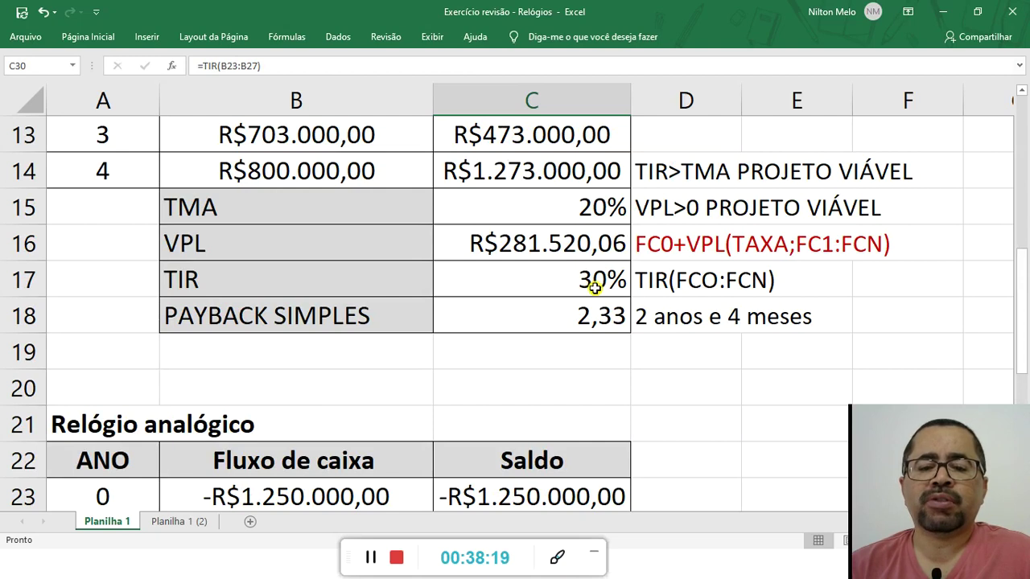
pyautogui.click(584, 279)
pyautogui.scroll(2, 583, 279)
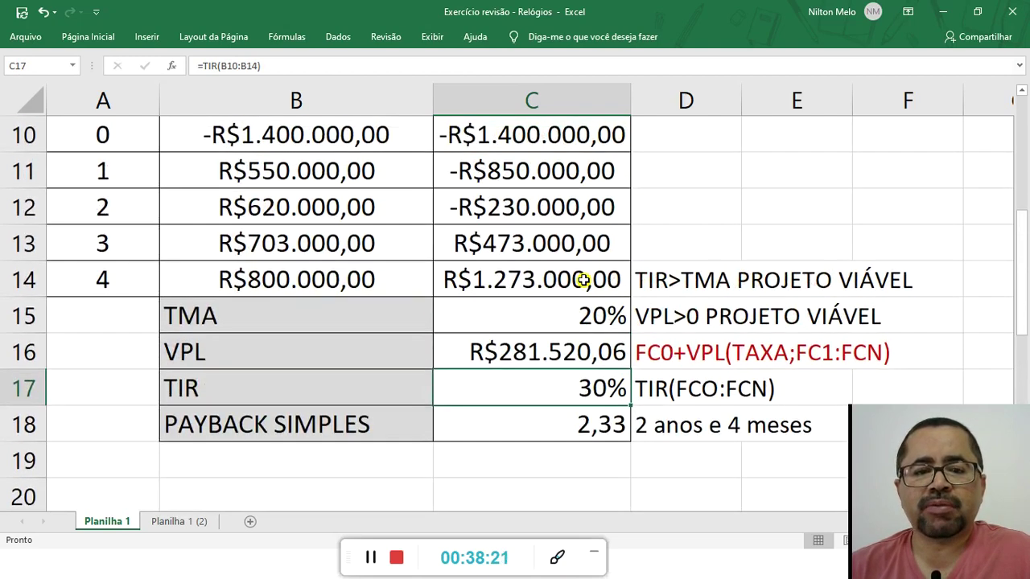
pyautogui.scroll(-5, 584, 279)
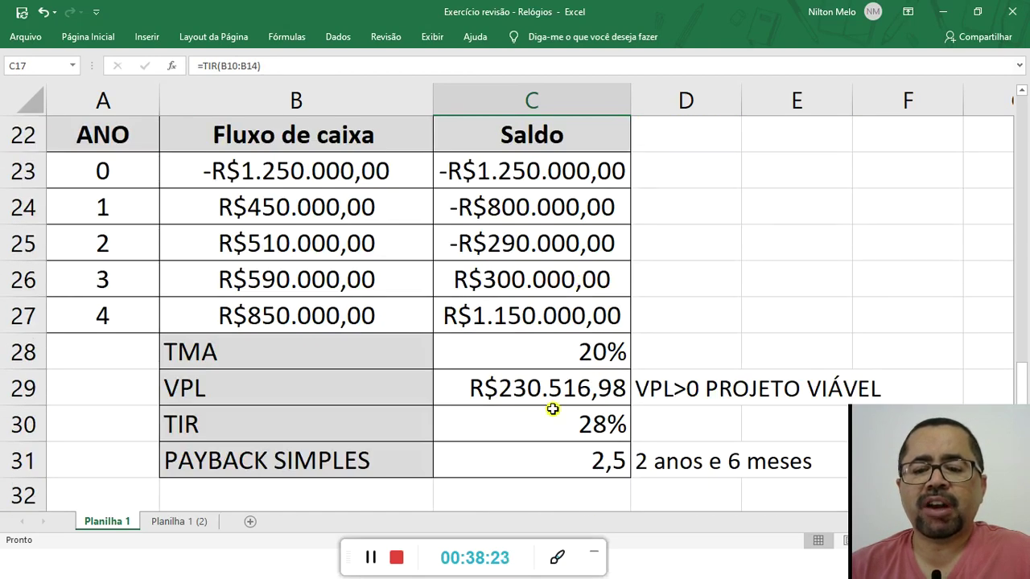
pyautogui.click(562, 428)
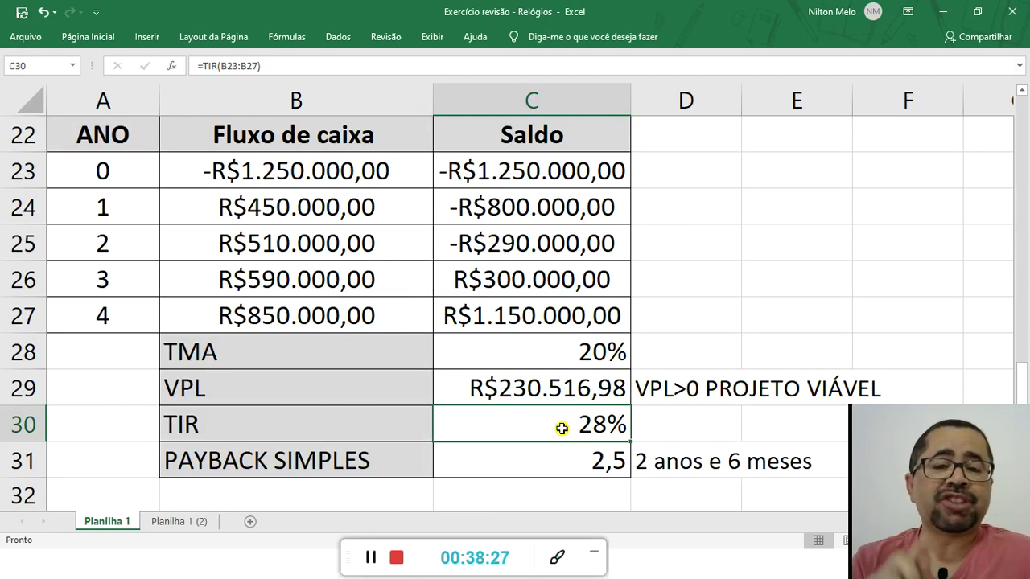
pyautogui.scroll(4, 561, 428)
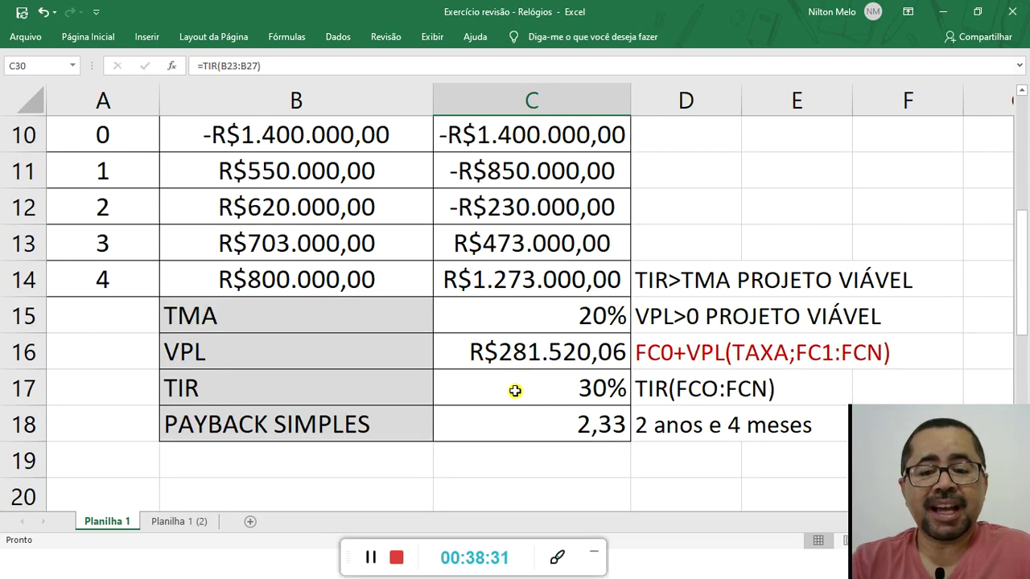
# Enter the label "ANALÓGICO" in A19, below the Relógio digital indicators
pyautogui.scroll(-1, 515, 390)
pyautogui.click(105, 352)
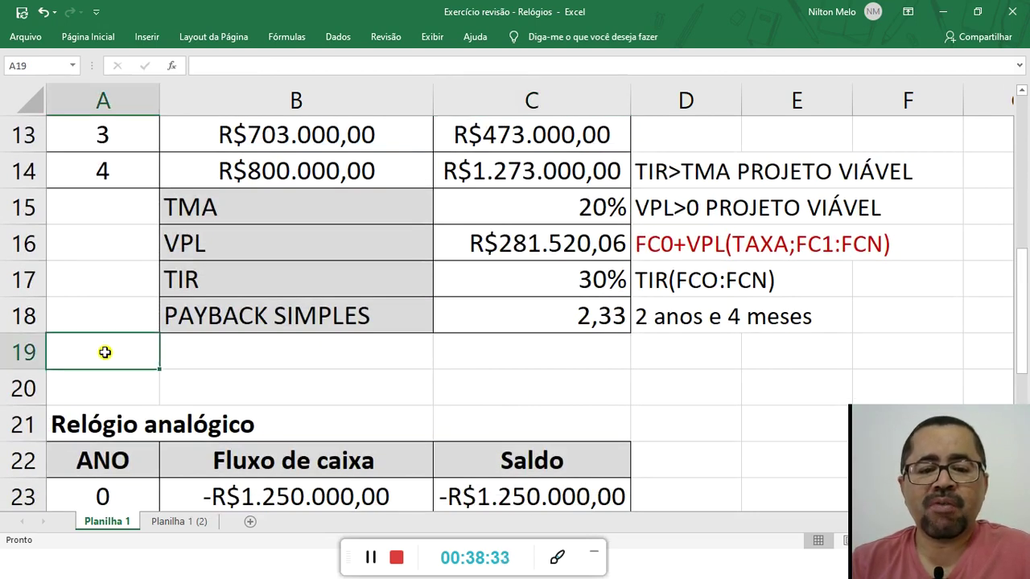
pyautogui.write('AN')
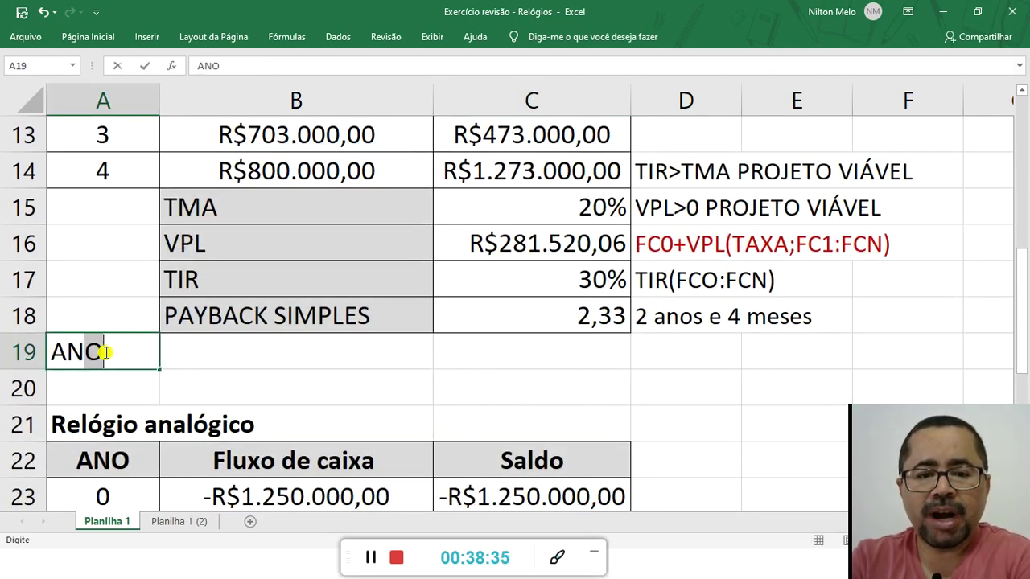
pyautogui.write('ALÓGICO')
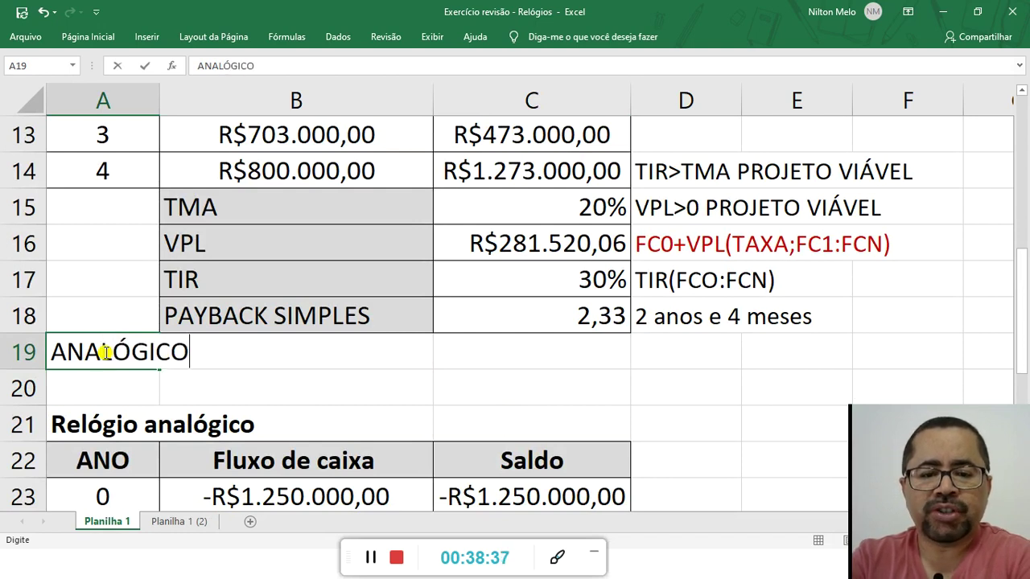
pyautogui.press('F2')
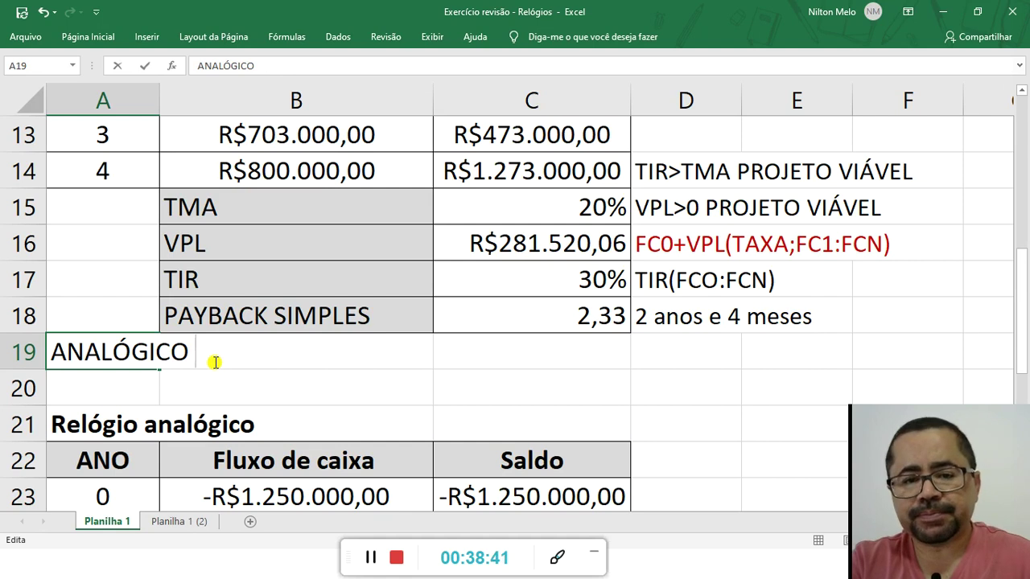
pyautogui.click(246, 386)
pyautogui.click(225, 350)
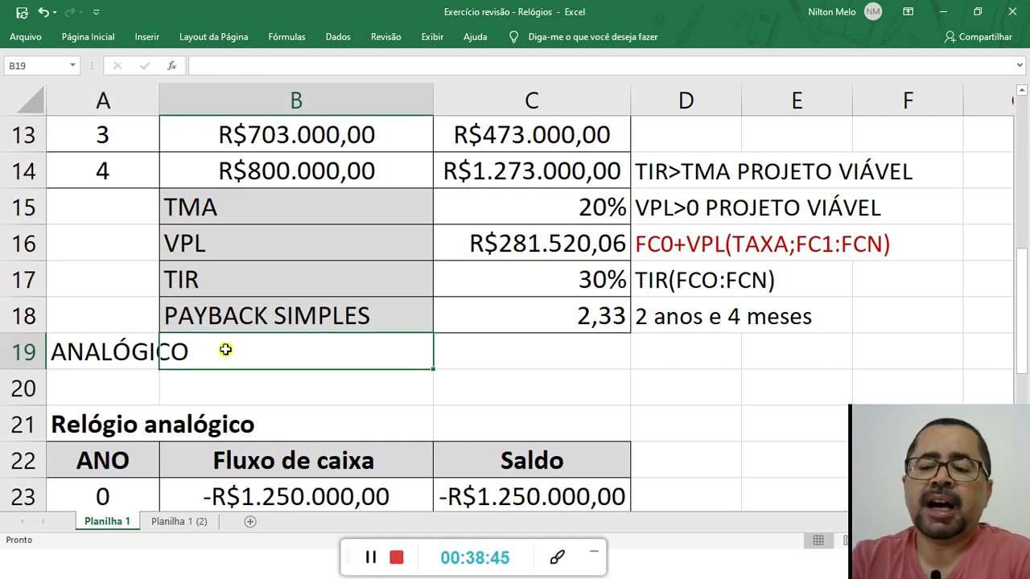
# Extend the A19 label to read "ANALÓGICO (Payback menor e uma maior TIR"
pyautogui.doubleClick(132, 352)
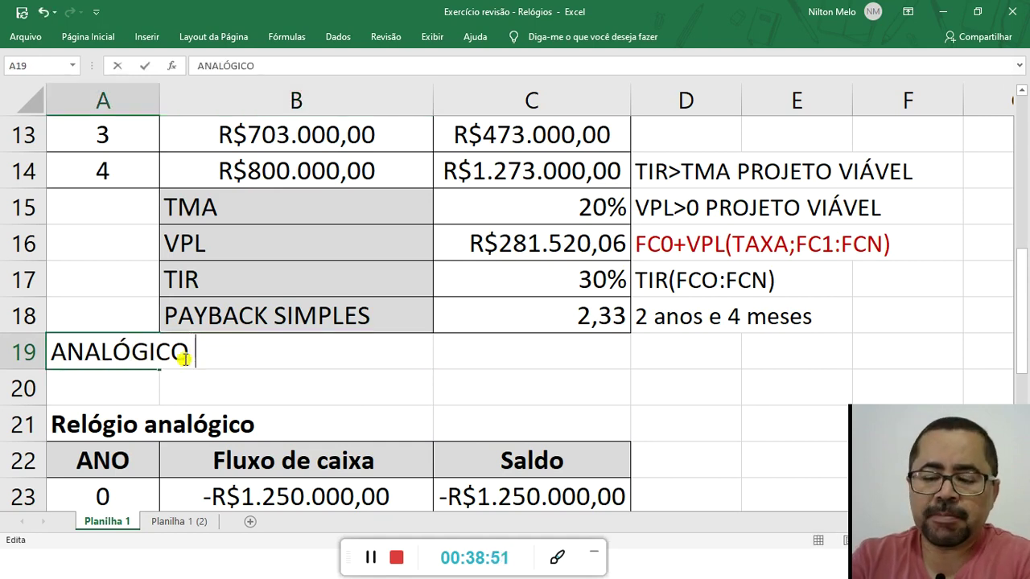
pyautogui.write('(PAY')
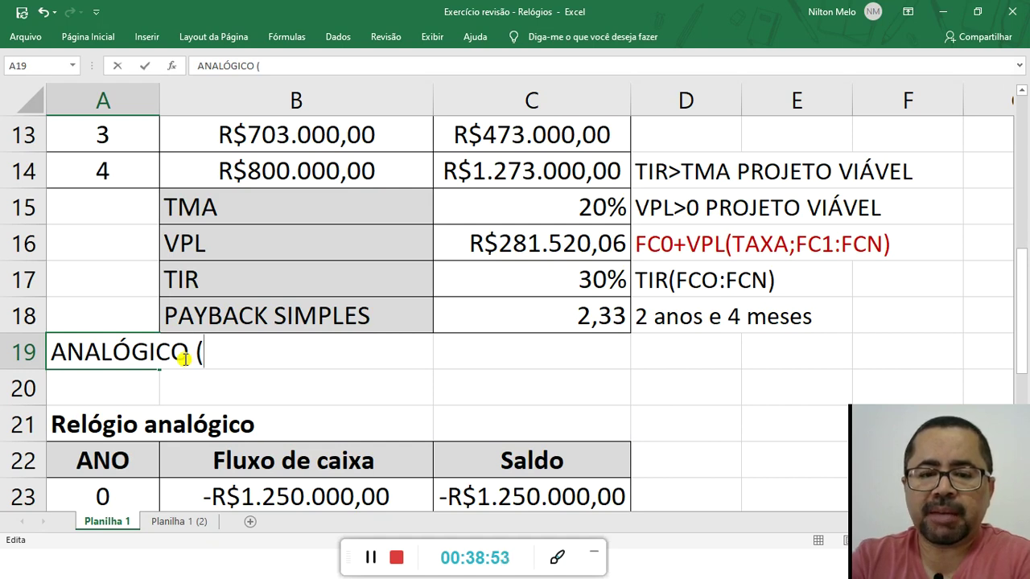
pyautogui.press('BackSpace')
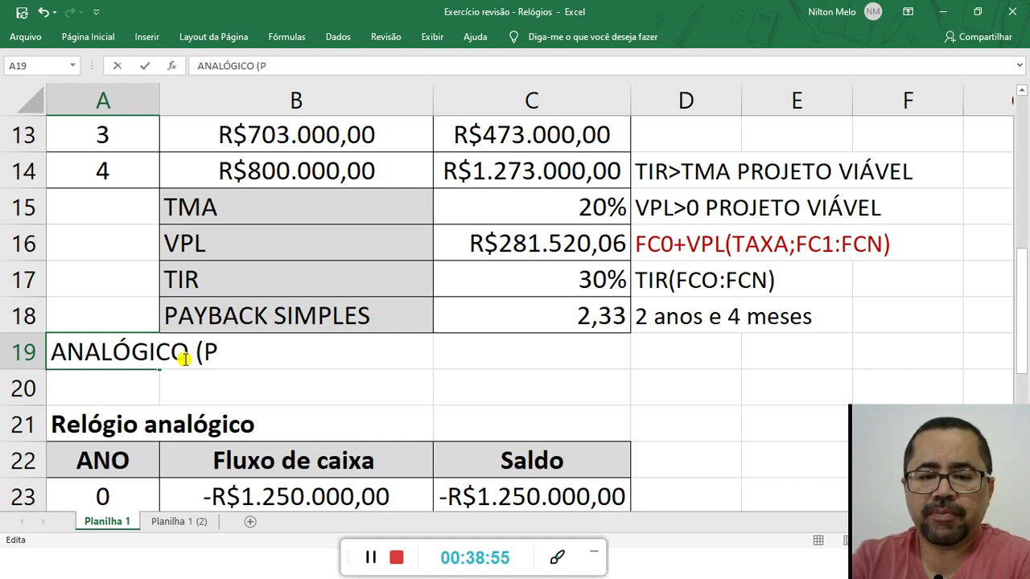
pyautogui.write('ayback')
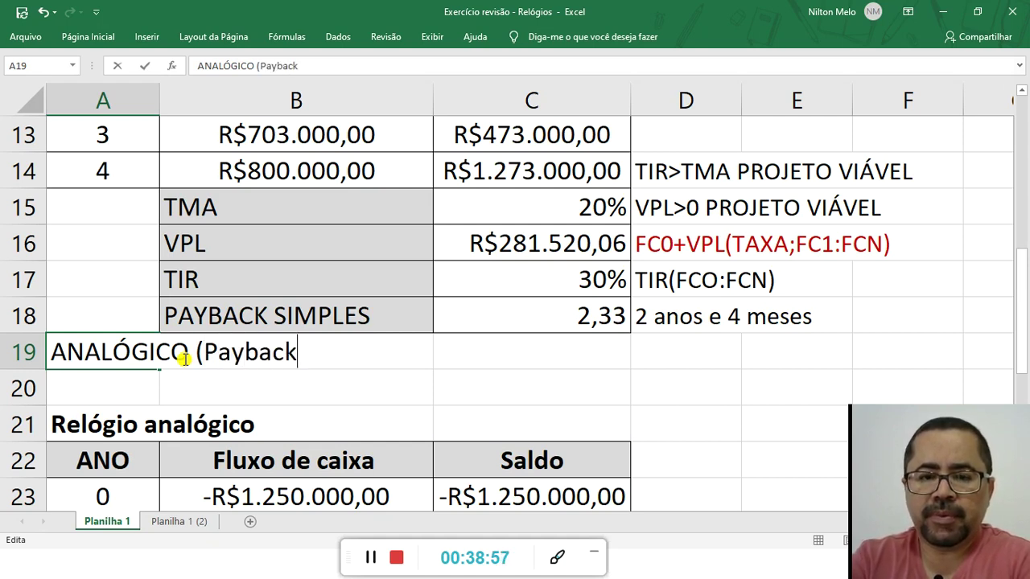
pyautogui.write(' menor e um ')
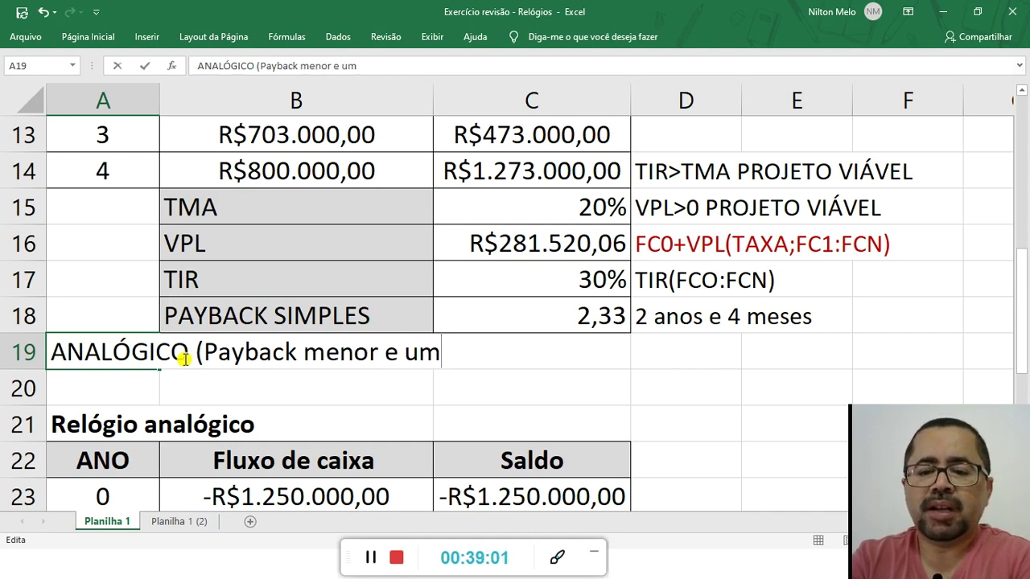
pyautogui.write('a maior taxa')
pyautogui.press('BackSpace')
pyautogui.press('BackSpace')
pyautogui.press('BackSpace')
pyautogui.press('BackSpace')
pyautogui.write('TIR')
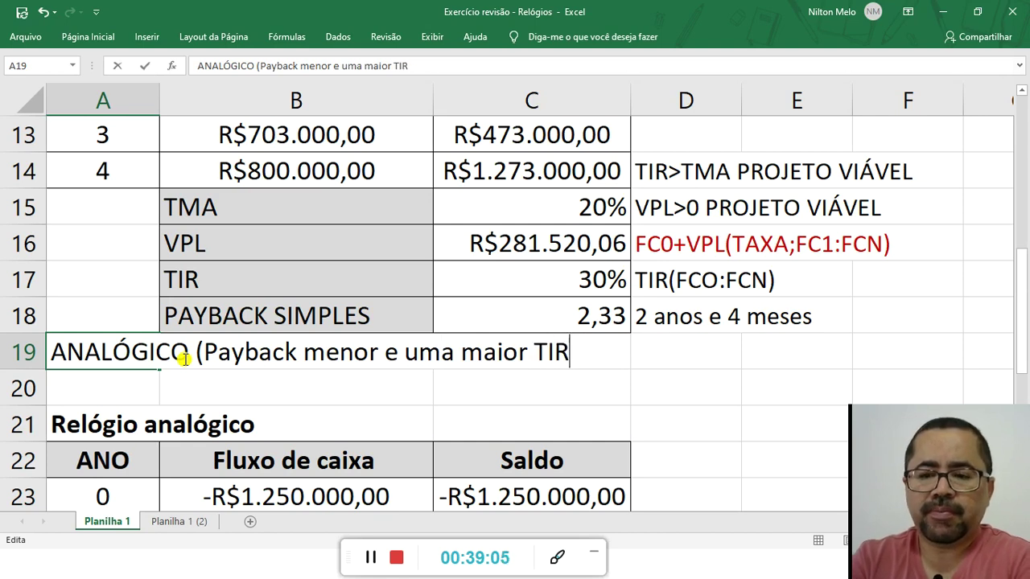
pyautogui.click(115, 382)
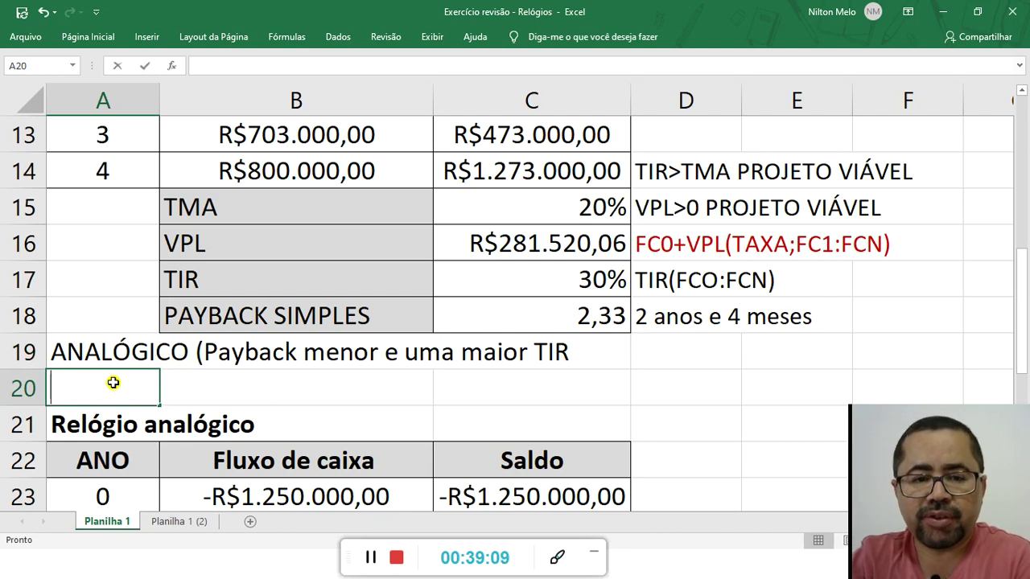
pyautogui.write('DIGITAL (')
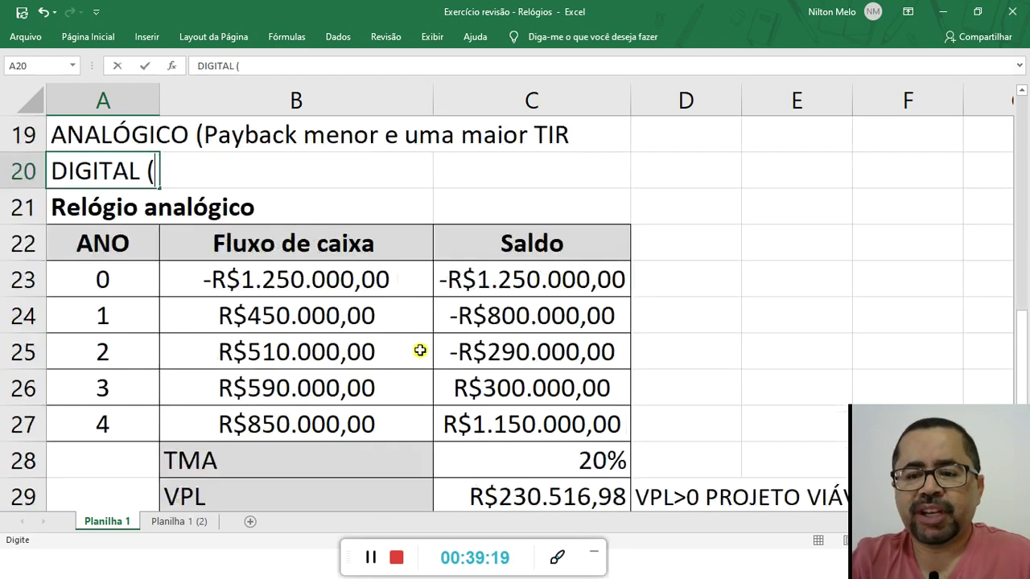
pyautogui.scroll(-3, 420, 349)
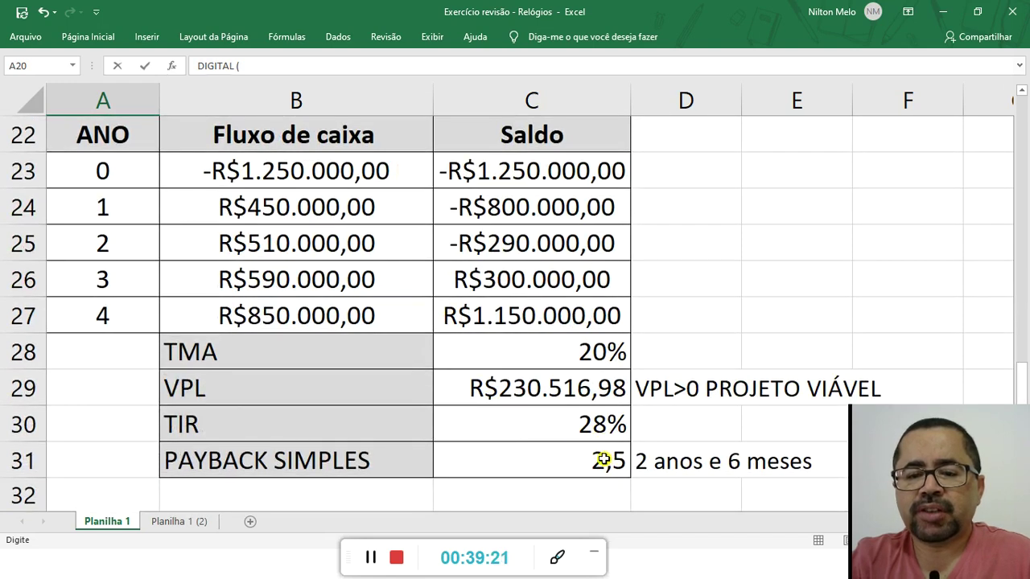
pyautogui.scroll(2, 487, 413)
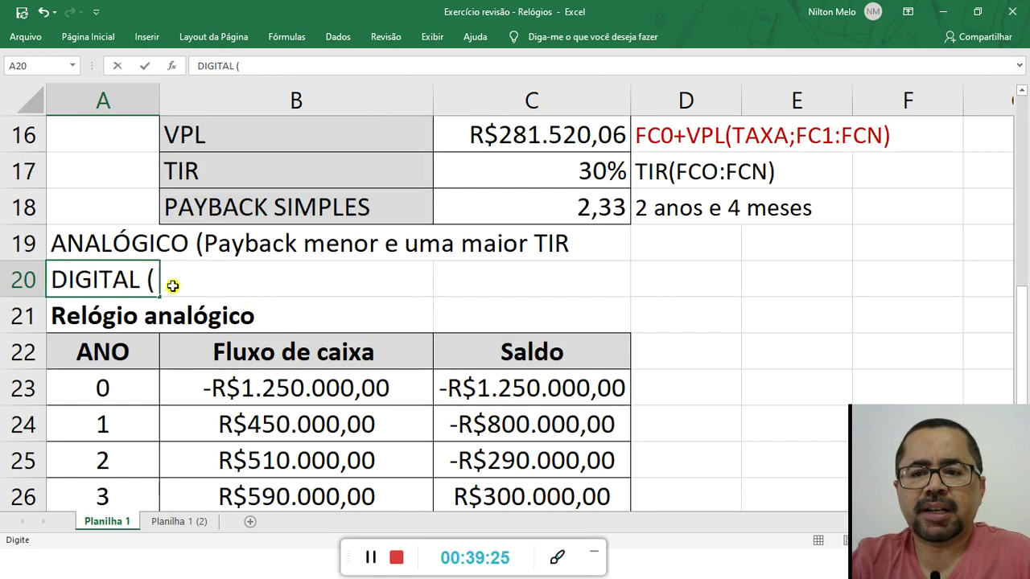
pyautogui.scroll(-1, 403, 373)
pyautogui.scroll(2, 394, 344)
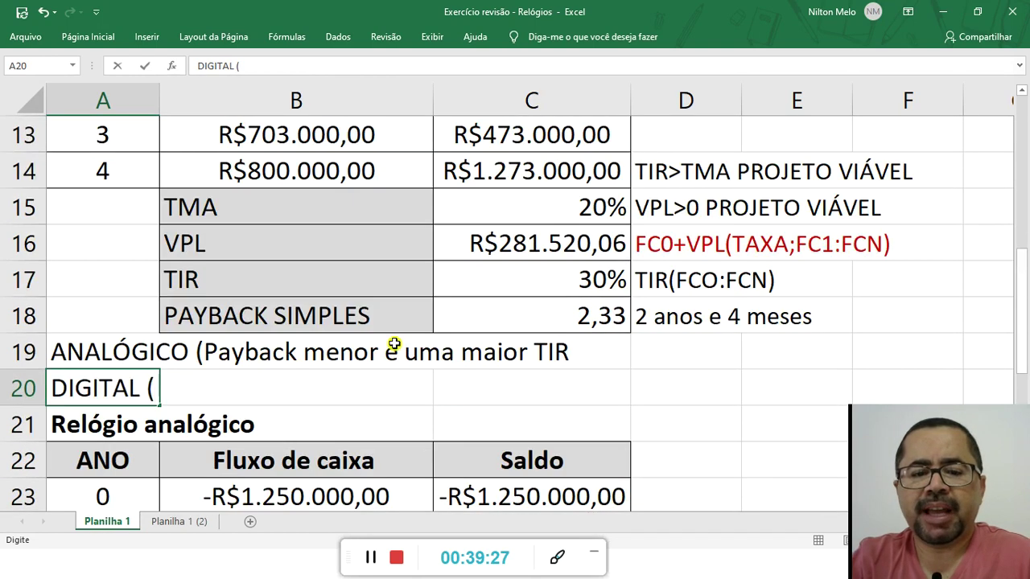
pyautogui.write('pAY')
pyautogui.press('BackSpace')
pyautogui.press('BackSpace')
pyautogui.press('BackSpace')
pyautogui.write('pAYBA')
pyautogui.press('BackSpace')
pyautogui.press('BackSpace')
pyautogui.press('BackSpace')
pyautogui.press('BackSpace')
pyautogui.press('BackSpace')
pyautogui.write('P')
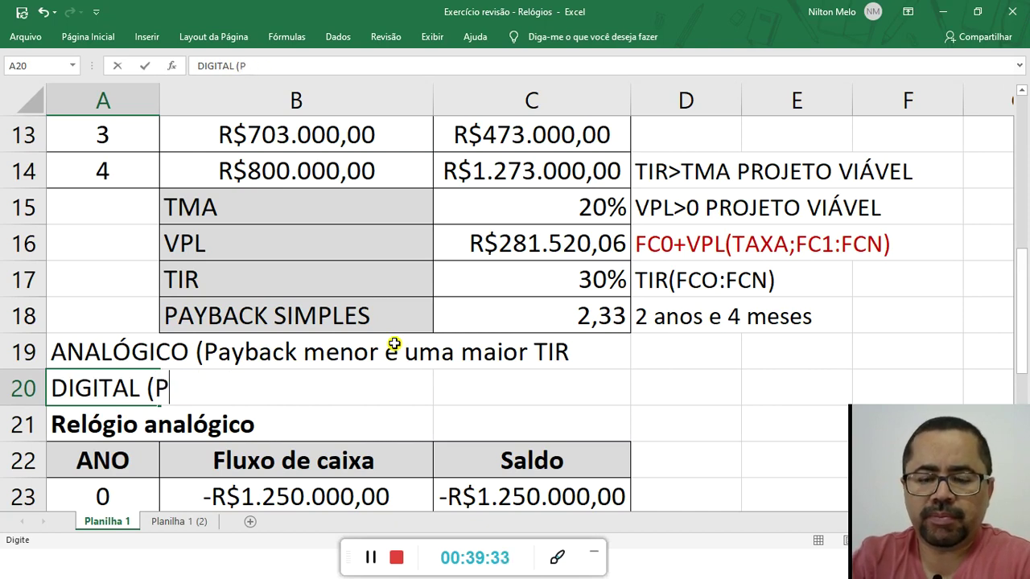
pyautogui.write('ayback ')
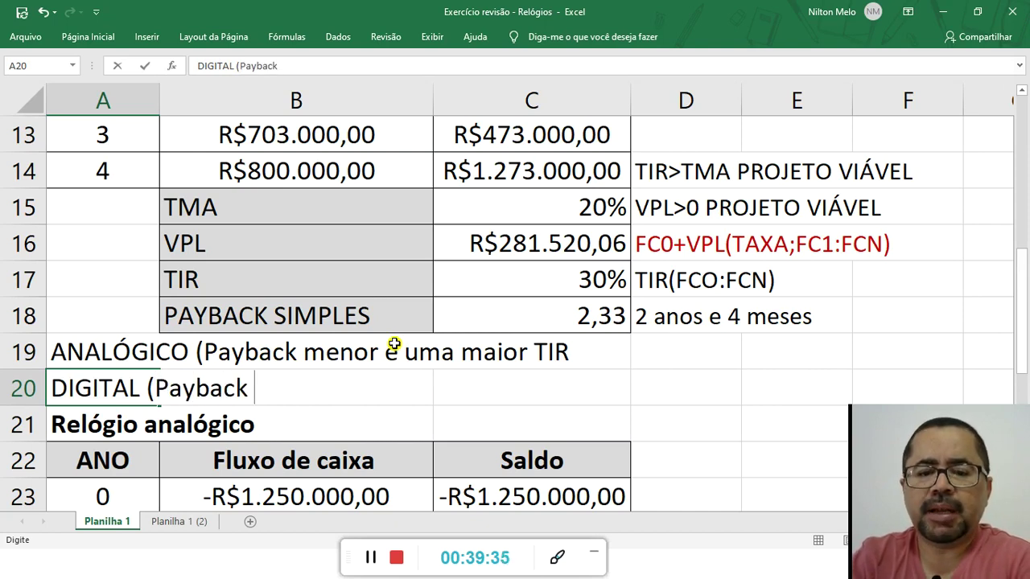
pyautogui.write('maior e')
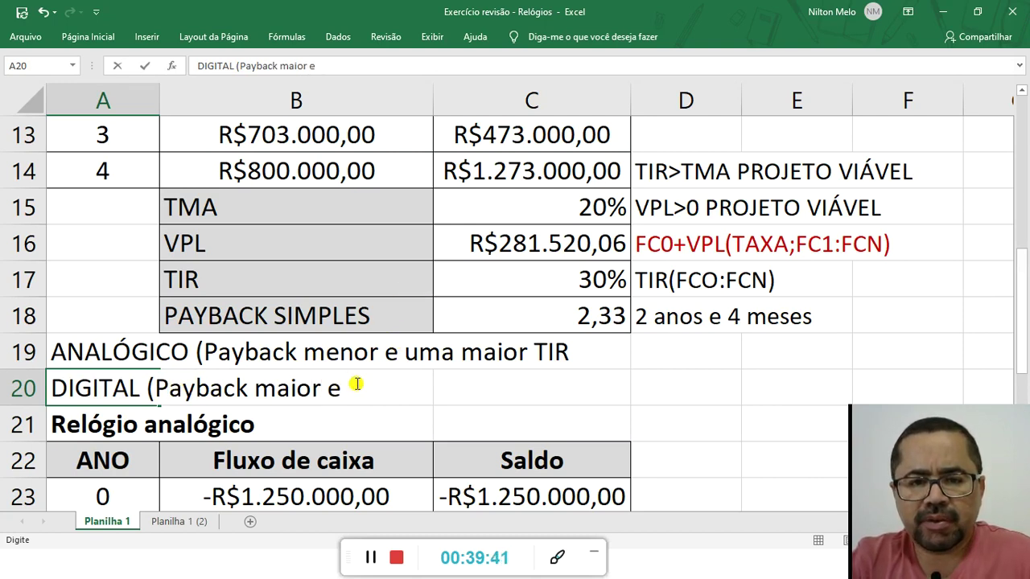
pyautogui.press('BackSpace')
pyautogui.press('BackSpace')
pyautogui.press('BackSpace')
pyautogui.press('BackSpace')
pyautogui.press('BackSpace')
pyautogui.press('BackSpace')
pyautogui.press('BackSpace')
pyautogui.press('BackSpace')
pyautogui.press('BackSpace')
pyautogui.press('BackSpace')
pyautogui.press('BackSpace')
pyautogui.press('BackSpace')
pyautogui.press('BackSpace')
pyautogui.press('BackSpace')
pyautogui.press('BackSpace')
pyautogui.press('BackSpace')
pyautogui.press('BackSpace')
pyautogui.press('BackSpace')
pyautogui.press('BackSpace')
pyautogui.press('BackSpace')
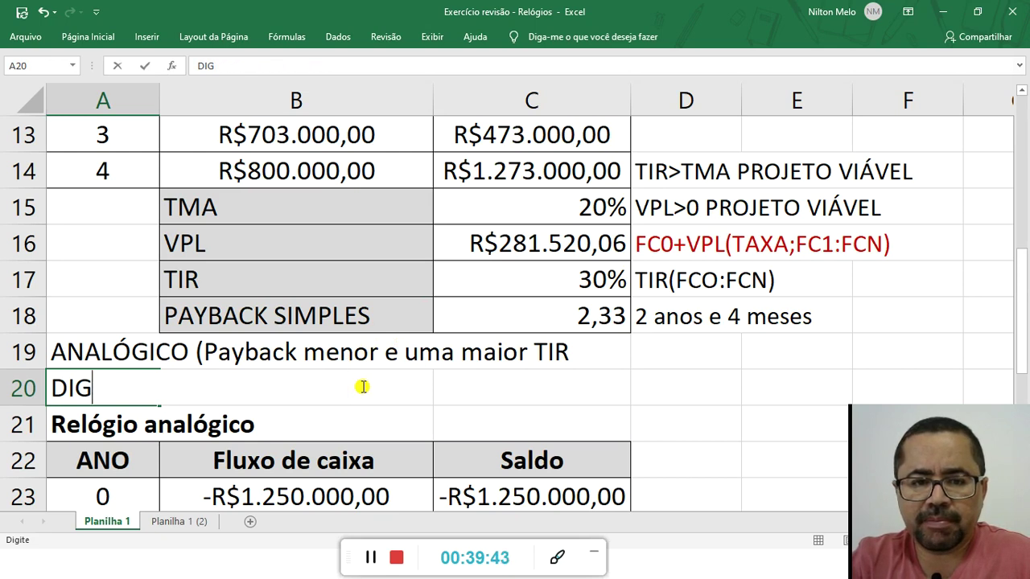
pyautogui.click(321, 424)
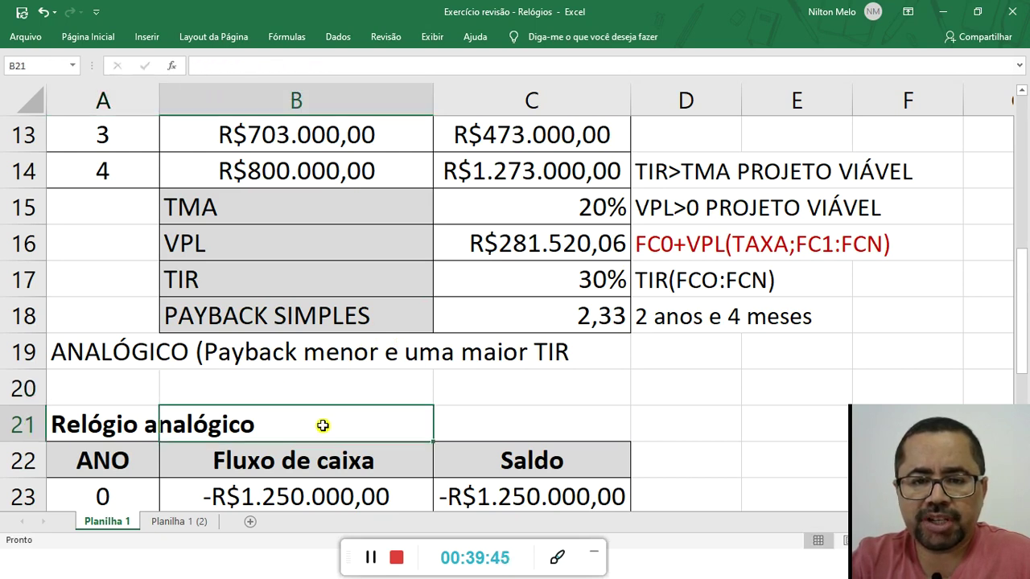
# Move the ANALÓGICO note from A19 down to A20, directly above the Relógio analógico heading
pyautogui.click(102, 351)
pyautogui.moveTo(102, 351); pyautogui.dragTo(524, 357)
pyautogui.hotkey('ctrl', 'c')
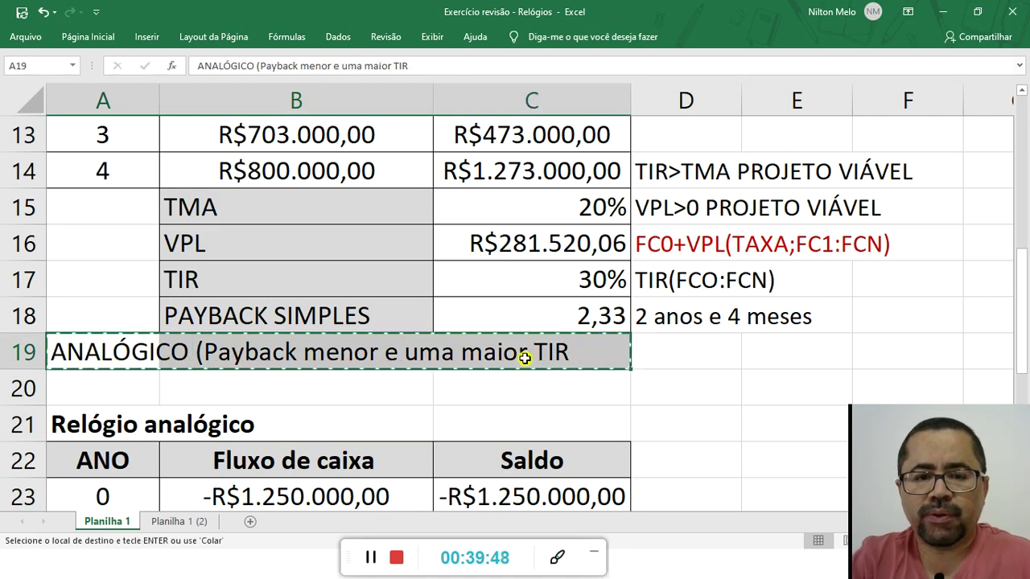
pyautogui.click(81, 393)
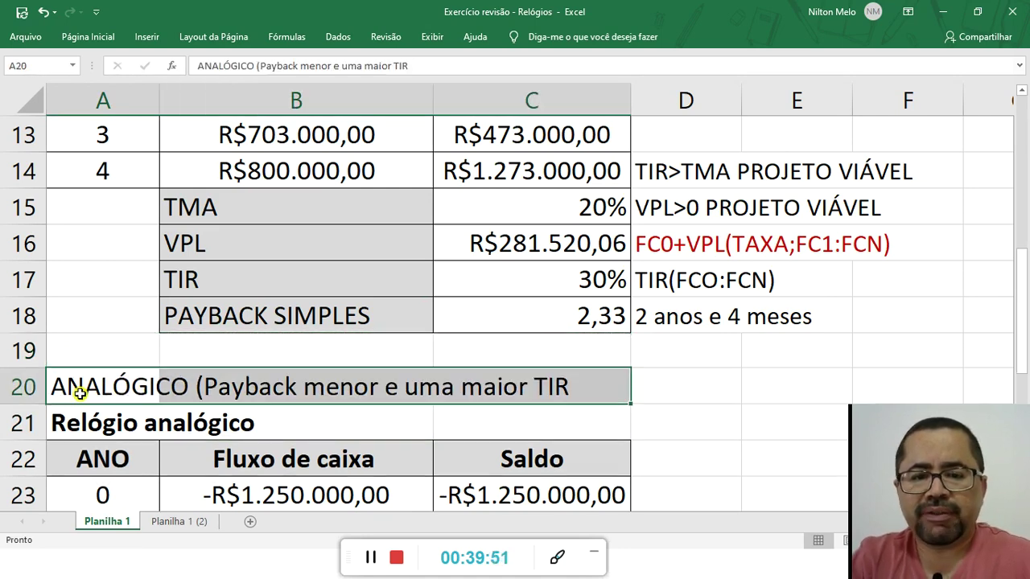
pyautogui.hotkey('ctrl', 'v')
# Enter the label "DIGITAL" in A19 and check the simple payback of the Relógio analógico project in C31
pyautogui.click(90, 347)
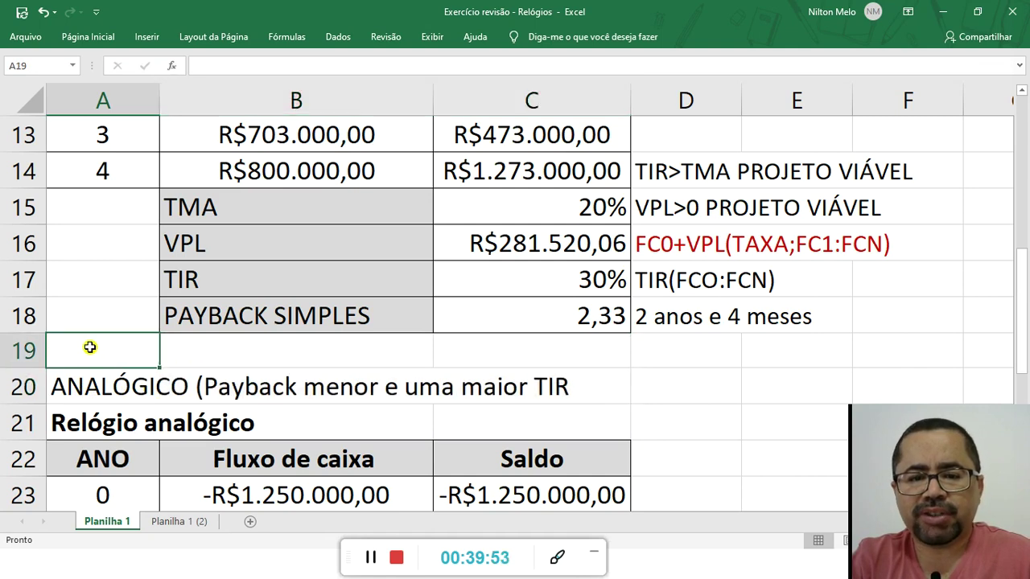
pyautogui.write('DIGITAL')
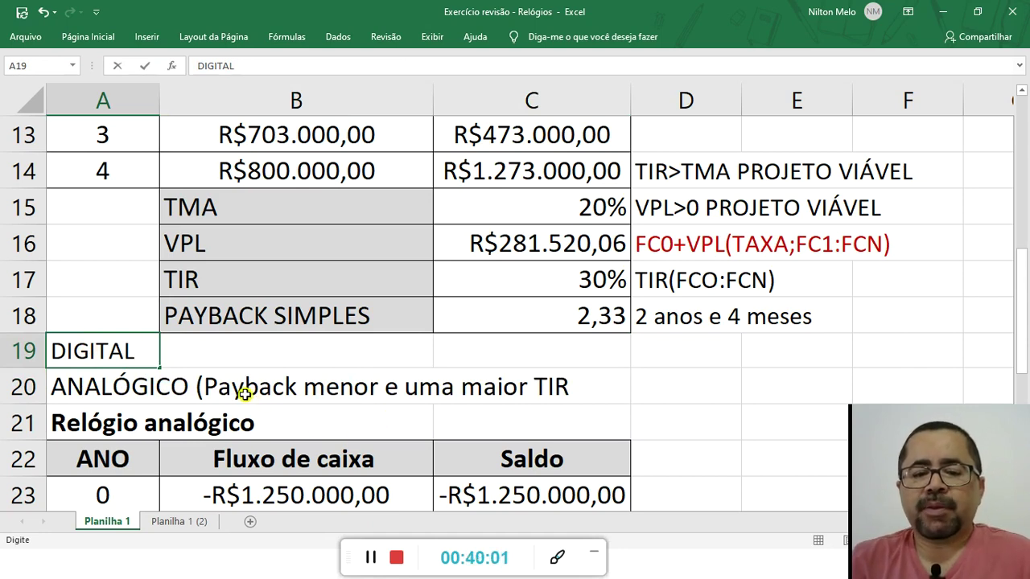
pyautogui.scroll(-1, 245, 394)
pyautogui.scroll(-2, 450, 465)
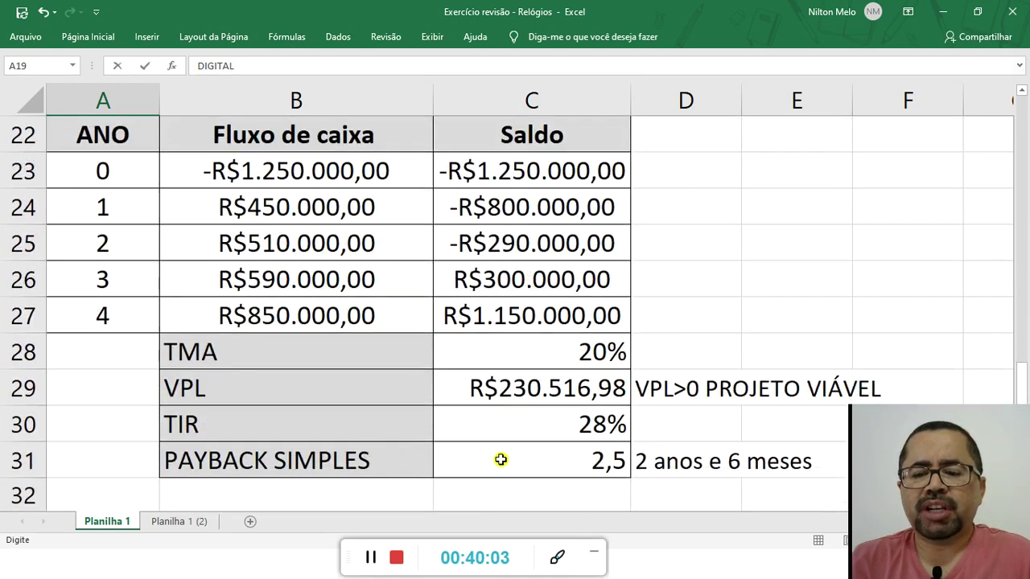
pyautogui.scroll(2, 566, 420)
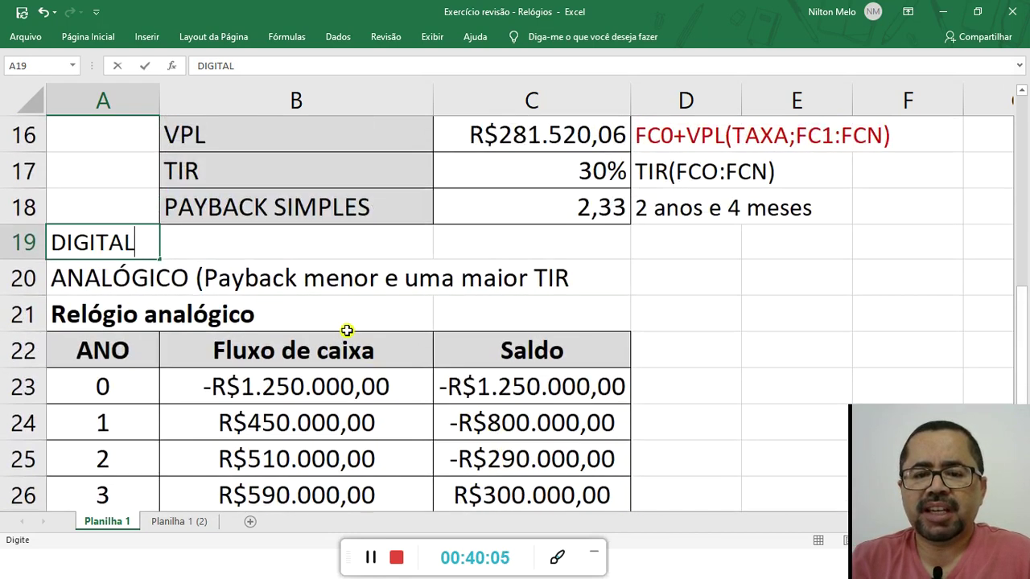
# Change the payback wording of the ANALÓGICO note in A20 to "Payback maior"
pyautogui.click(322, 278)
pyautogui.click(97, 282)
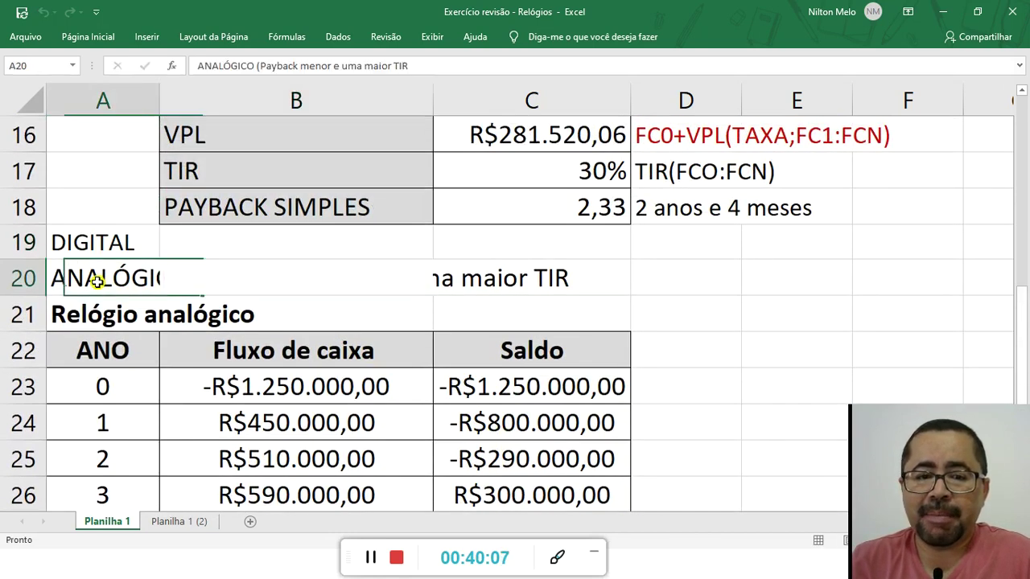
pyautogui.doubleClick(159, 278)
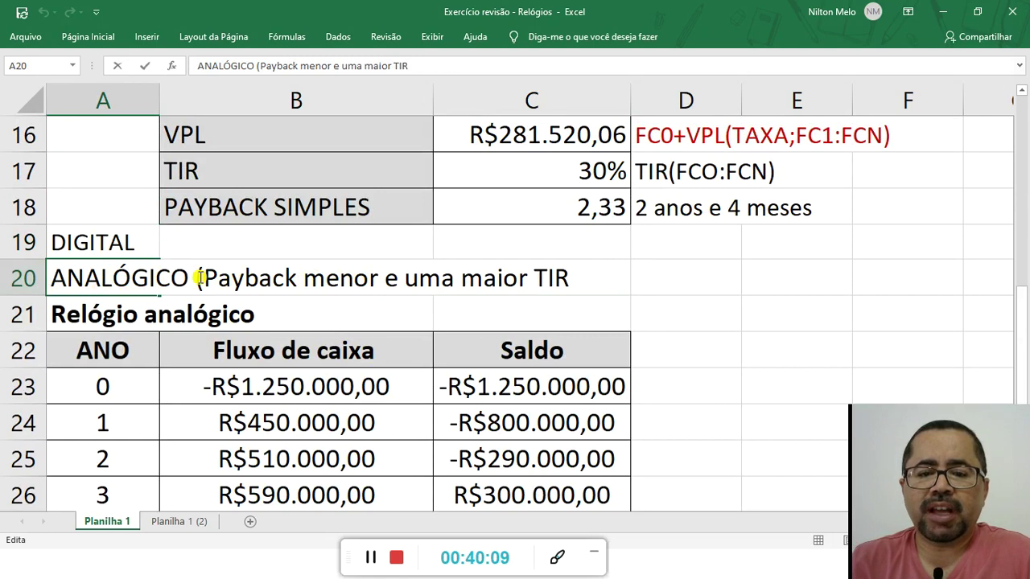
pyautogui.moveTo(303, 279); pyautogui.dragTo(380, 282)
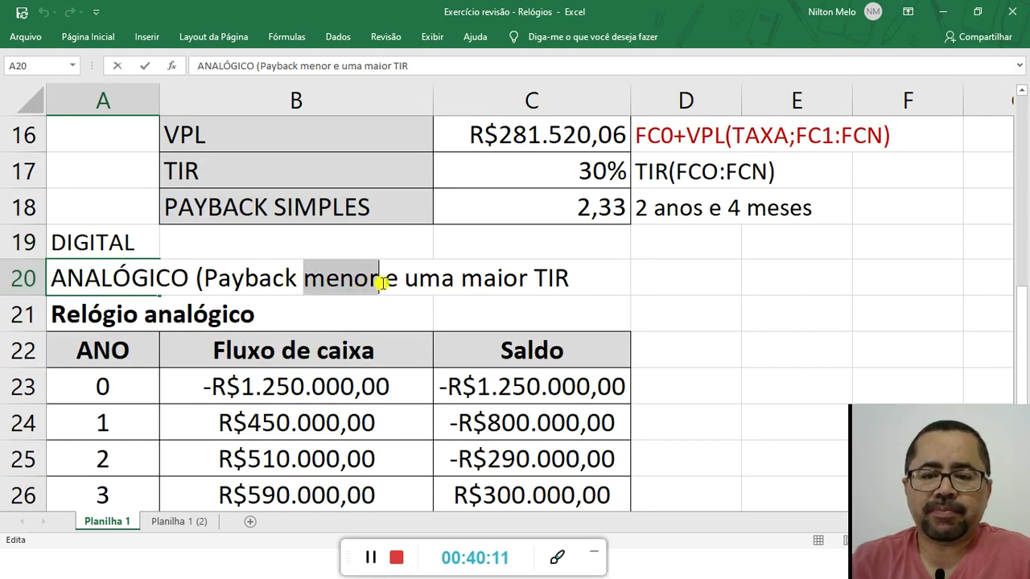
pyautogui.write('ma')
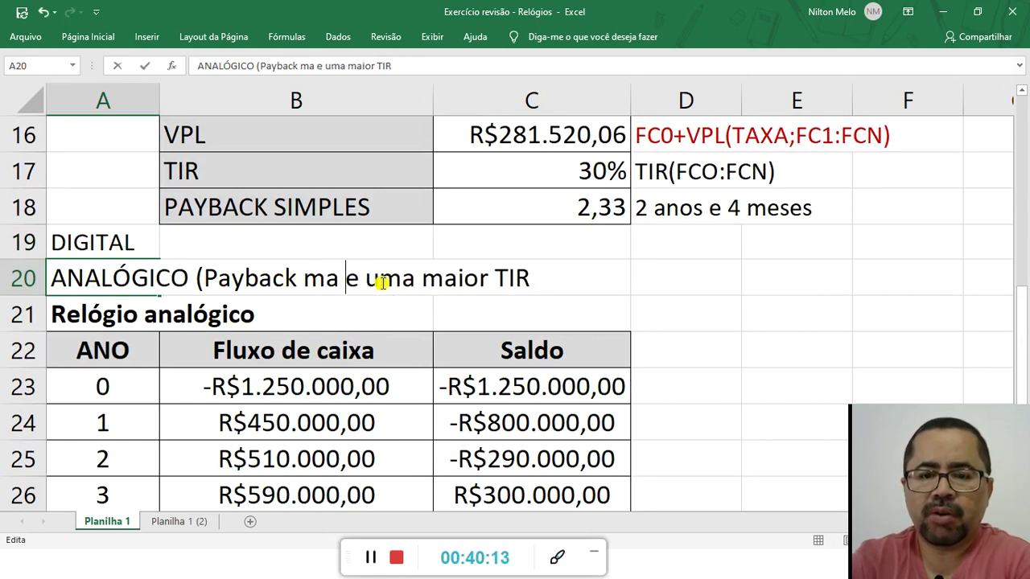
pyautogui.write('ior')
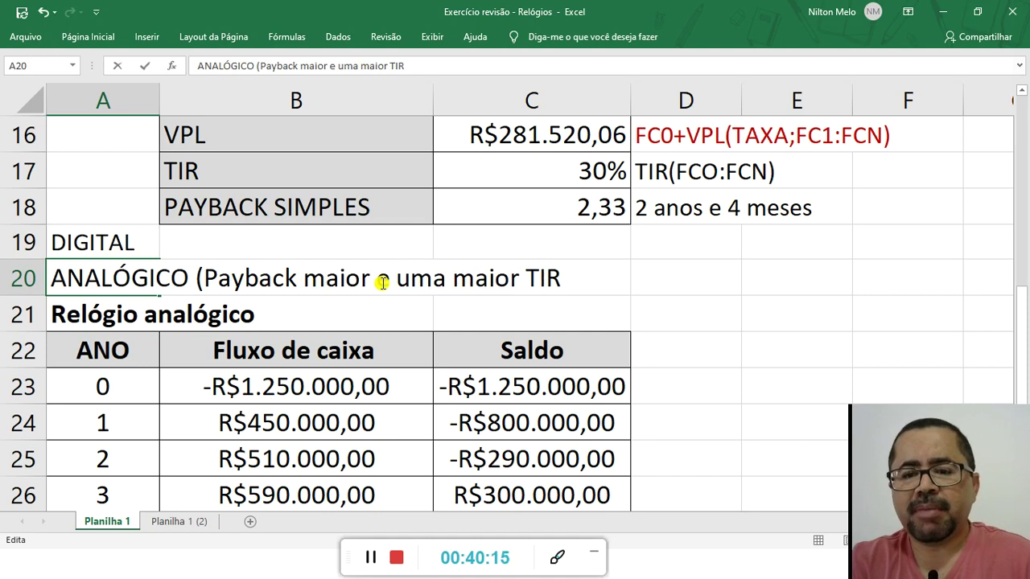
# Reword the TIR part of the A20 note so it reads "ANALÓGICO (Payback maior e uma TIR menor)"
pyautogui.scroll(-1, 471, 354)
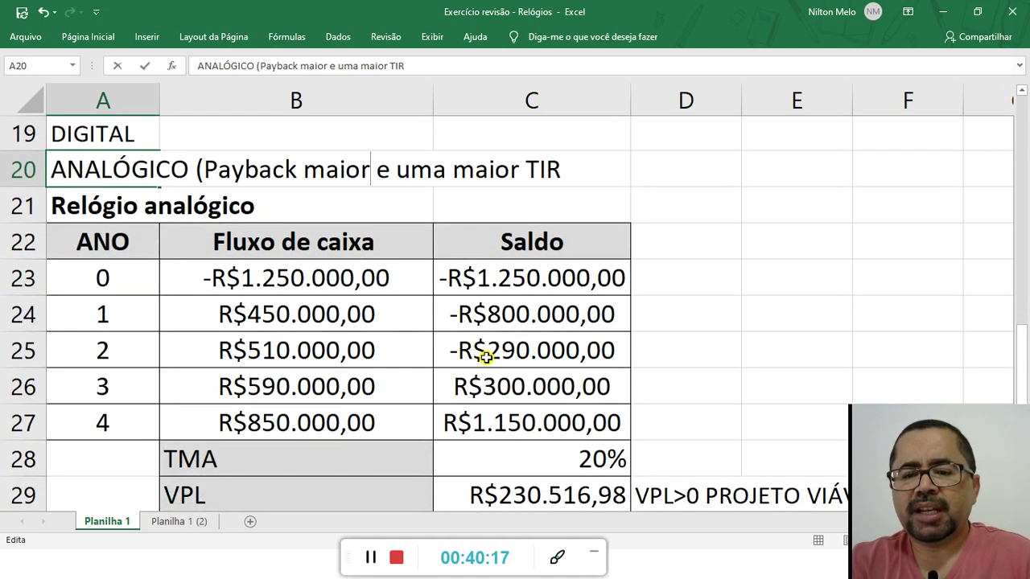
pyautogui.scroll(2, 486, 357)
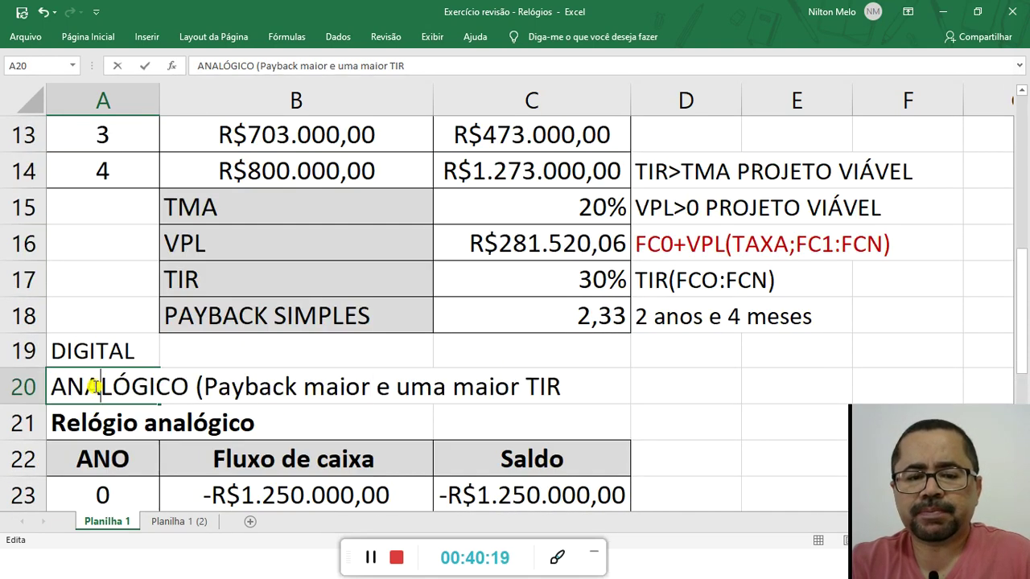
pyautogui.click(527, 386)
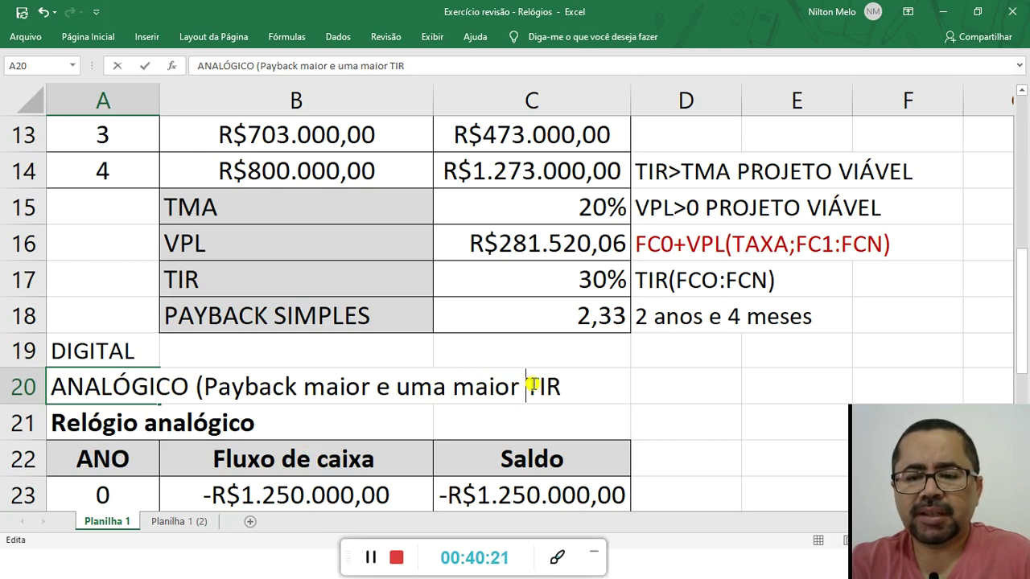
pyautogui.doubleClick(457, 388)
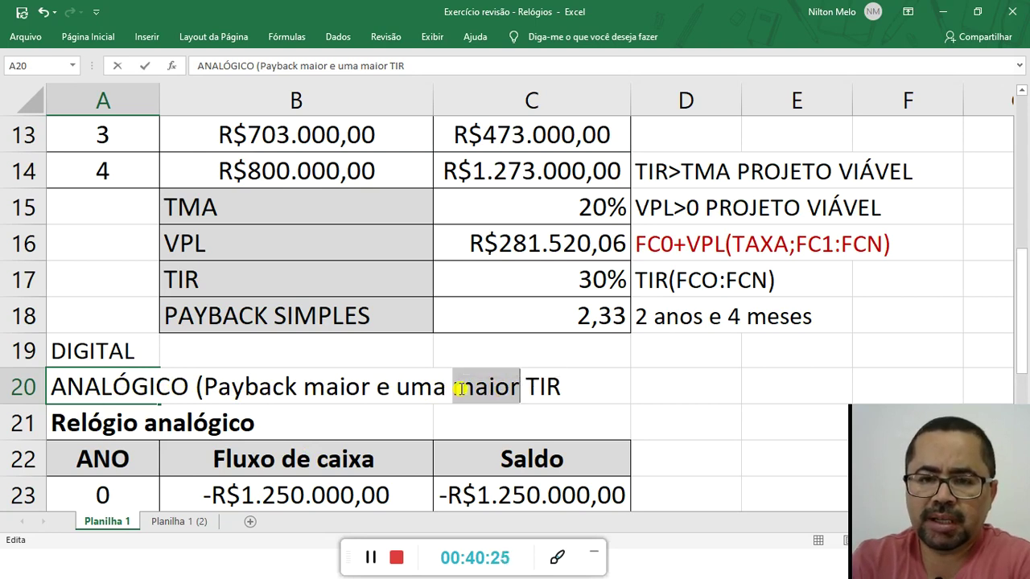
pyautogui.press('BackSpace')
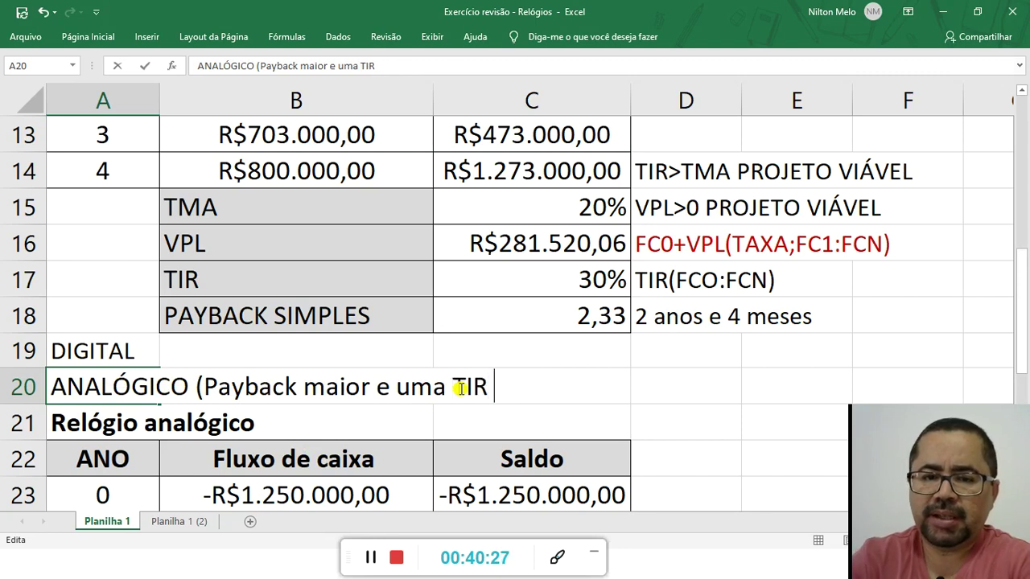
pyautogui.write('menor)')
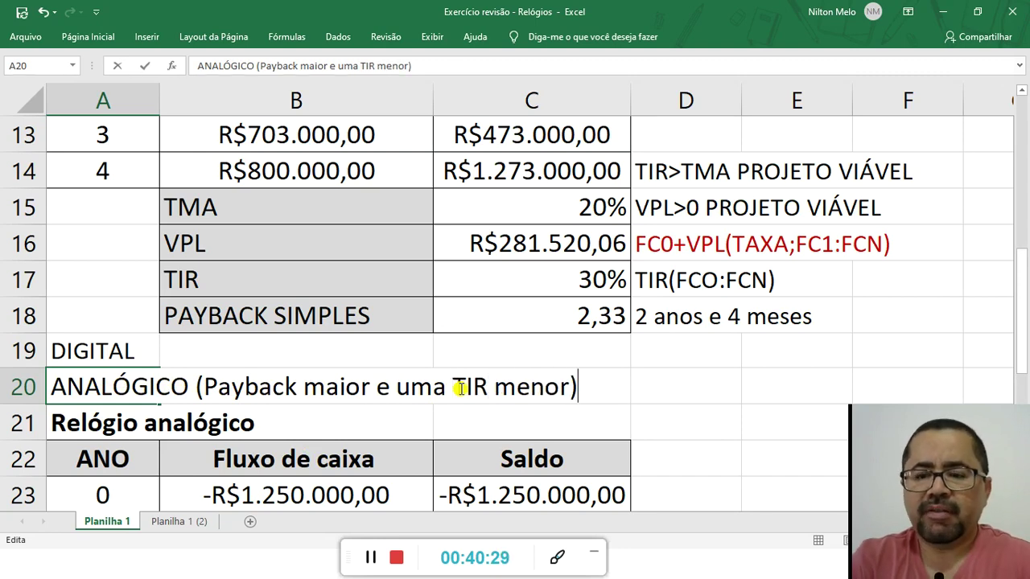
pyautogui.press('Return')
# Compare the simple payback of the Relógio analógico project in C31 with that of the Relógio digital project in C18
pyautogui.scroll(-1, 286, 373)
pyautogui.scroll(-2, 286, 372)
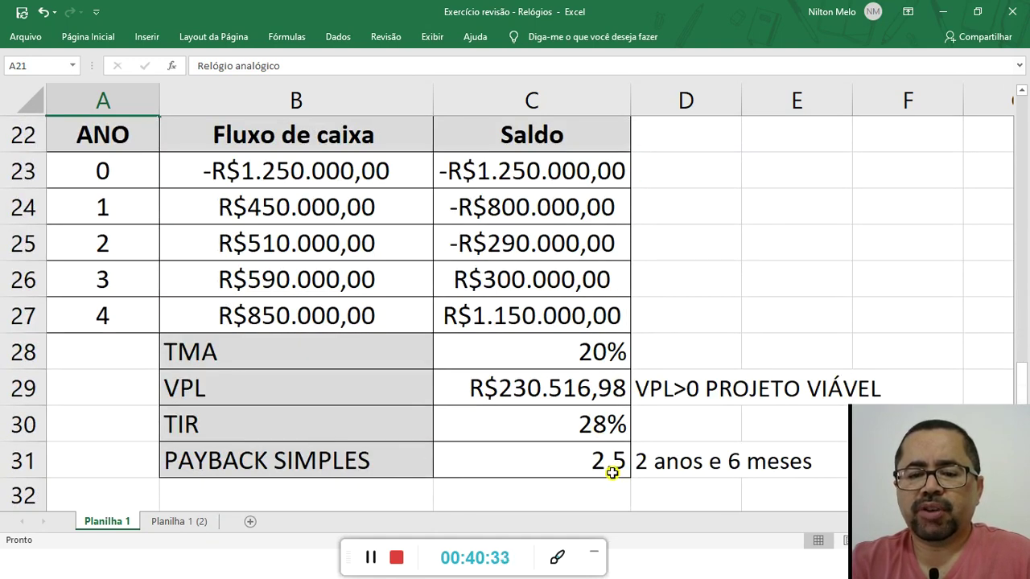
pyautogui.scroll(3, 545, 437)
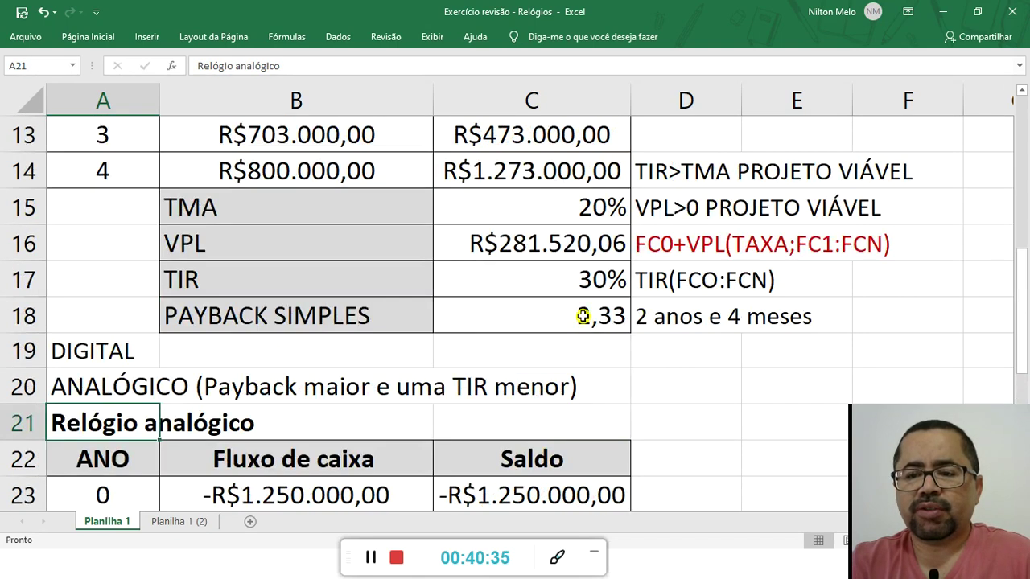
pyautogui.scroll(-4, 595, 326)
pyautogui.scroll(1, 591, 323)
pyautogui.scroll(3, 591, 323)
pyautogui.click(145, 283)
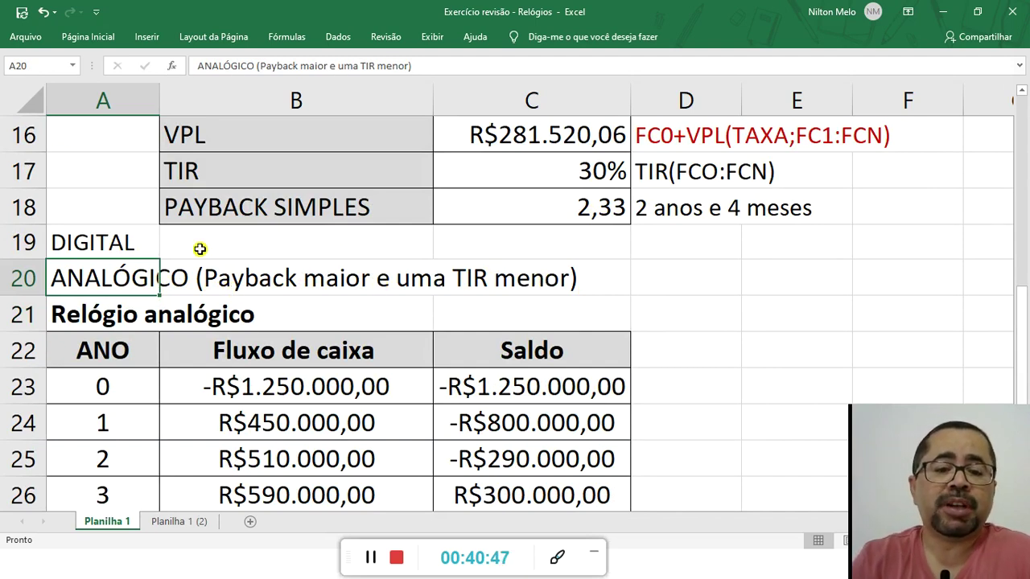
# Extend the DIGITAL note in A19, after checking both projects' indicators, so it reads "DIGITAL (VPL é maior)"
pyautogui.doubleClick(93, 242)
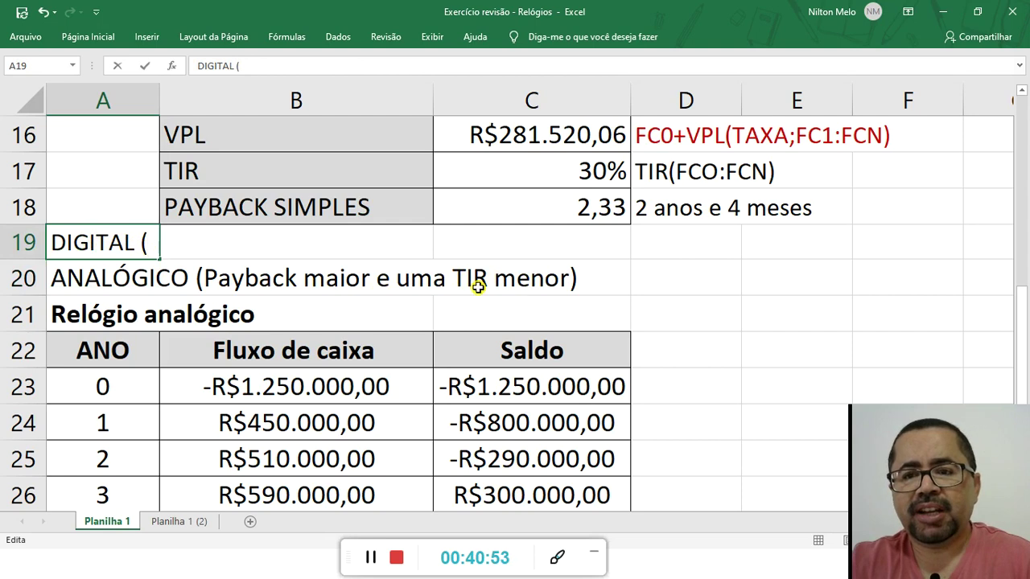
pyautogui.scroll(-4, 475, 312)
pyautogui.scroll(2, 470, 312)
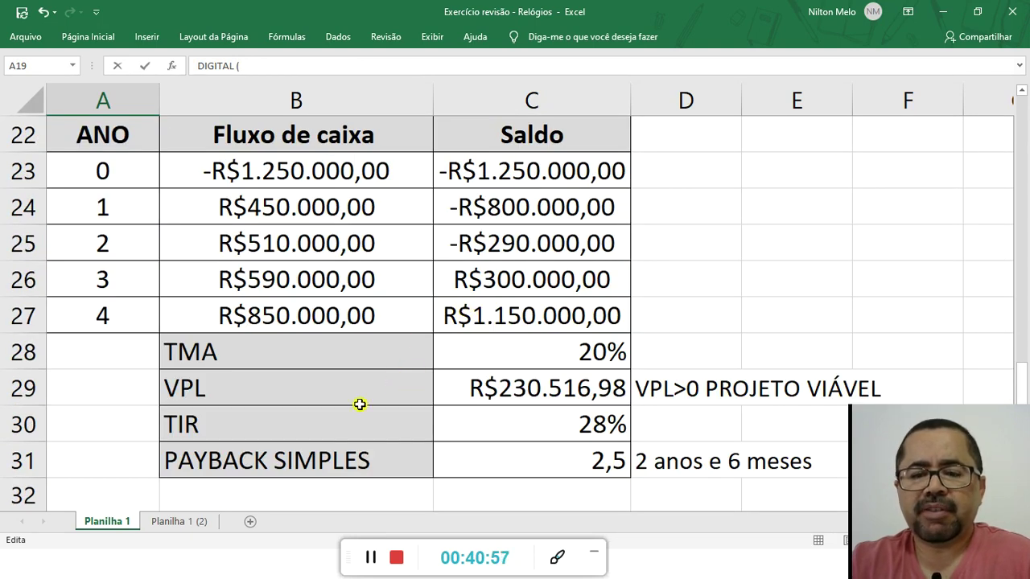
pyautogui.scroll(-1, 328, 419)
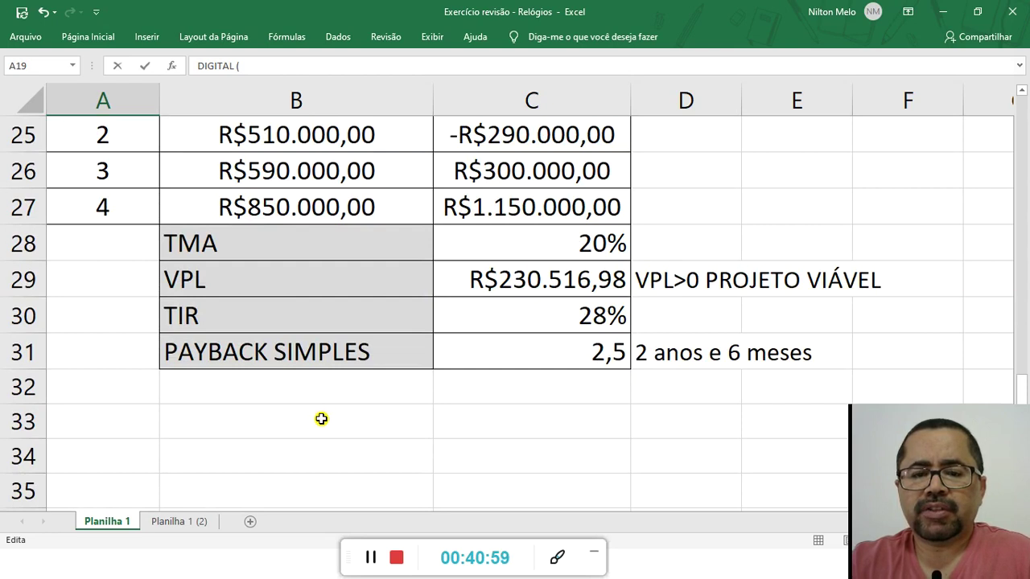
pyautogui.scroll(-4, 514, 278)
pyautogui.scroll(7, 497, 338)
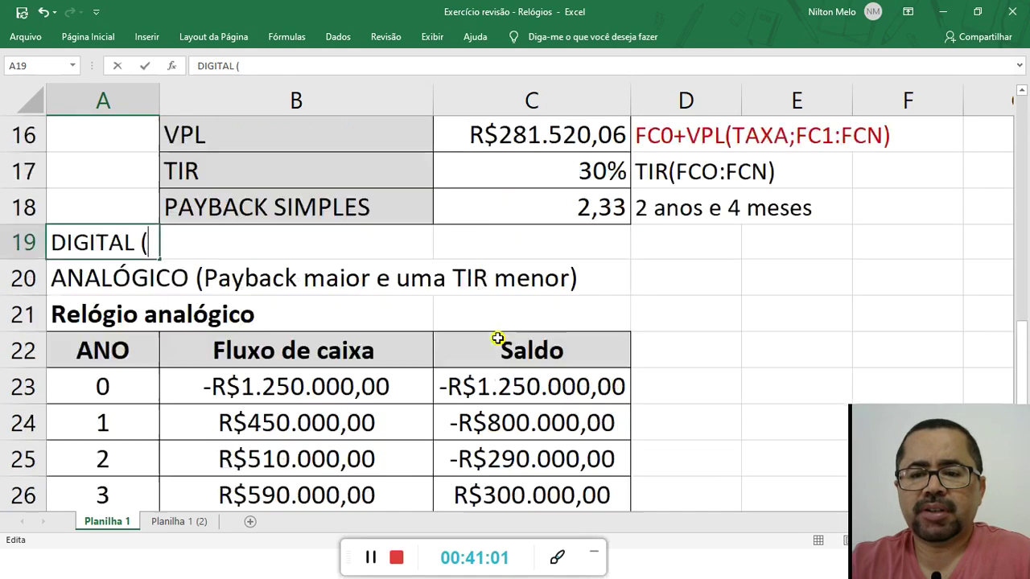
pyautogui.scroll(1, 497, 338)
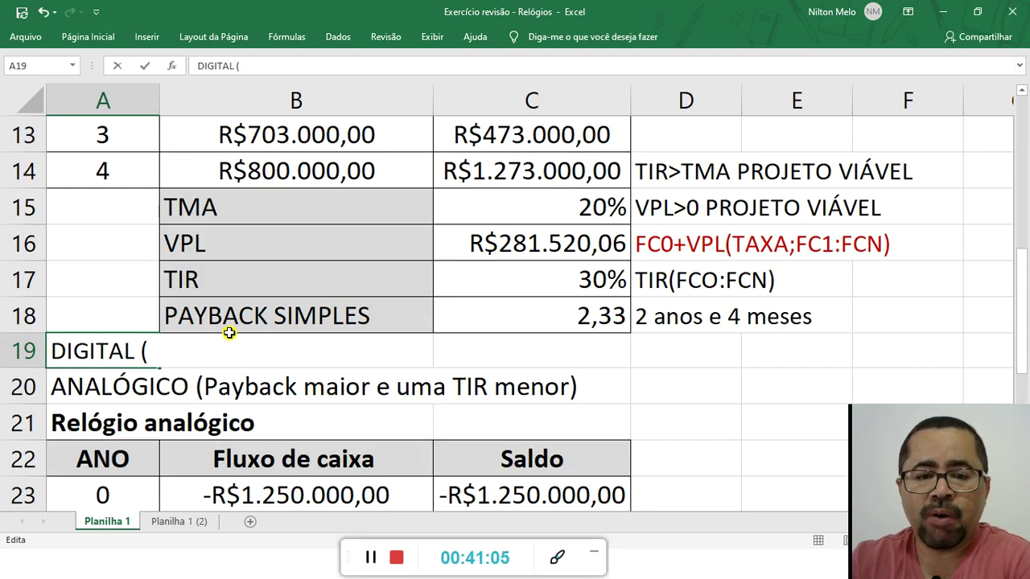
pyautogui.write('VPL')
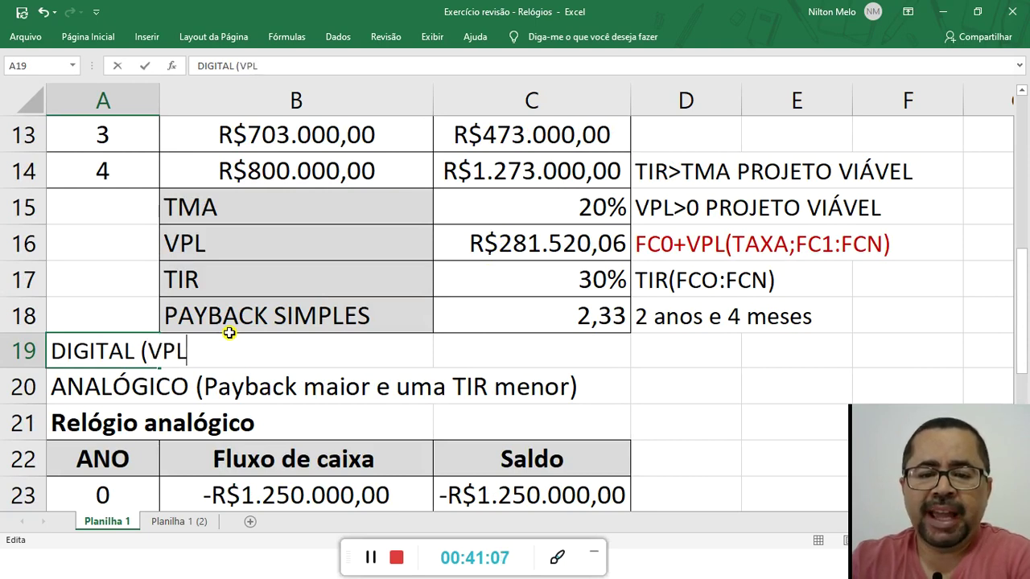
pyautogui.write(' é maior')
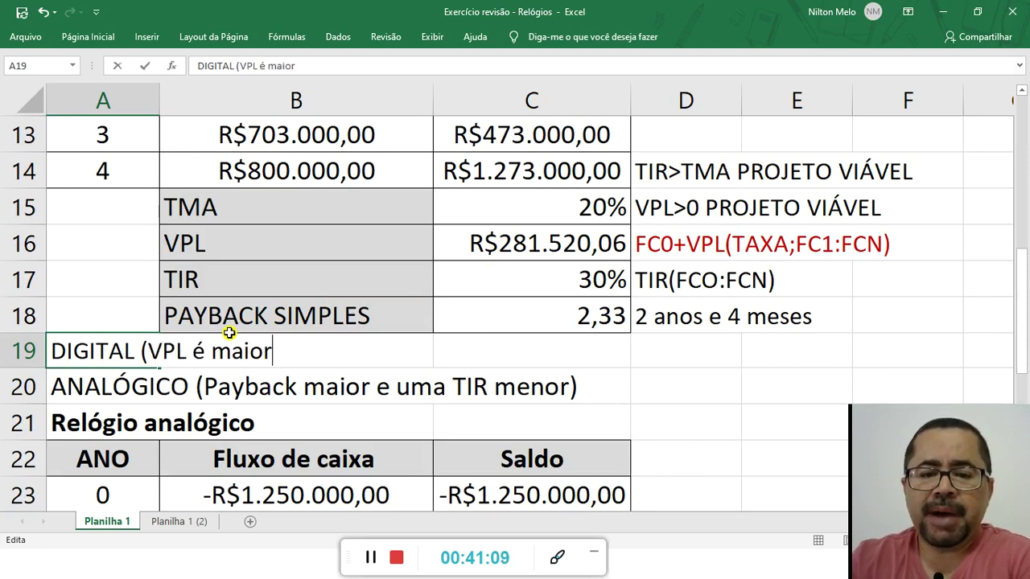
pyautogui.write(' do')
pyautogui.press('BackSpace')
pyautogui.press('BackSpace')
pyautogui.press('BackSpace')
pyautogui.write(')')
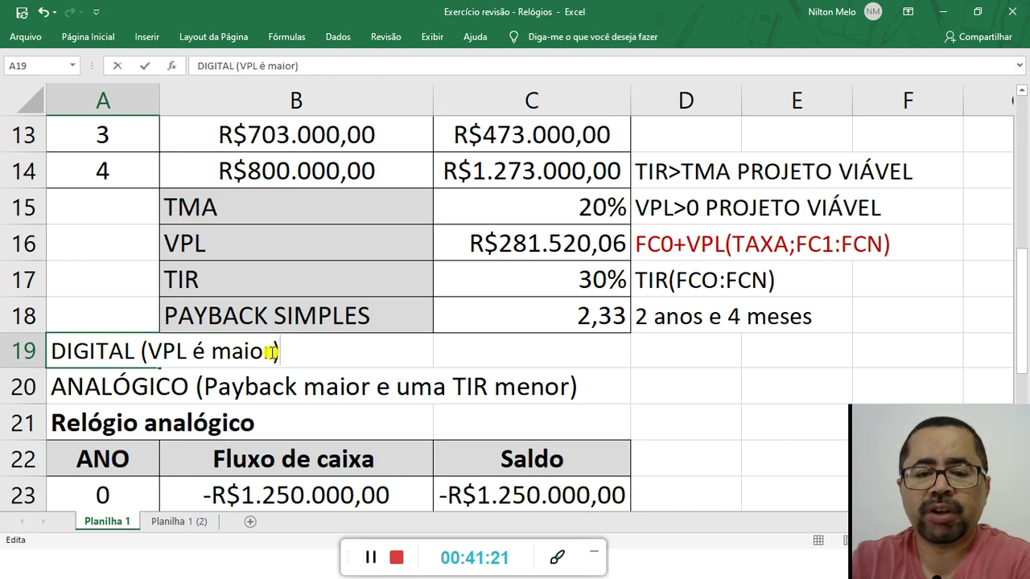
# Reword the A19 note to cover both indicators, reading "DIGITAL (VPL e TIR maiores)"
pyautogui.press('BackSpace')
pyautogui.press('BackSpace')
pyautogui.press('BackSpace')
pyautogui.press('BackSpace')
pyautogui.press('BackSpace')
pyautogui.press('BackSpace')
pyautogui.press('BackSpace')
pyautogui.press('BackSpace')
pyautogui.write('e TIR MAI')
pyautogui.press('BackSpace')
pyautogui.press('BackSpace')
pyautogui.press('BackSpace')
pyautogui.write('maor')
pyautogui.press('BackSpace')
pyautogui.press('BackSpace')
pyautogui.write('iores)')
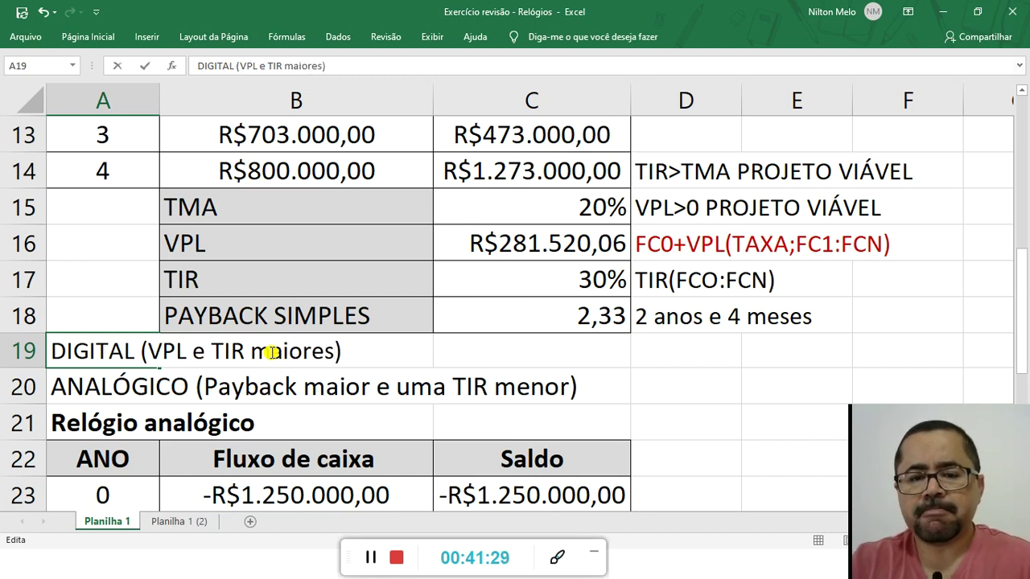
pyautogui.click(375, 387)
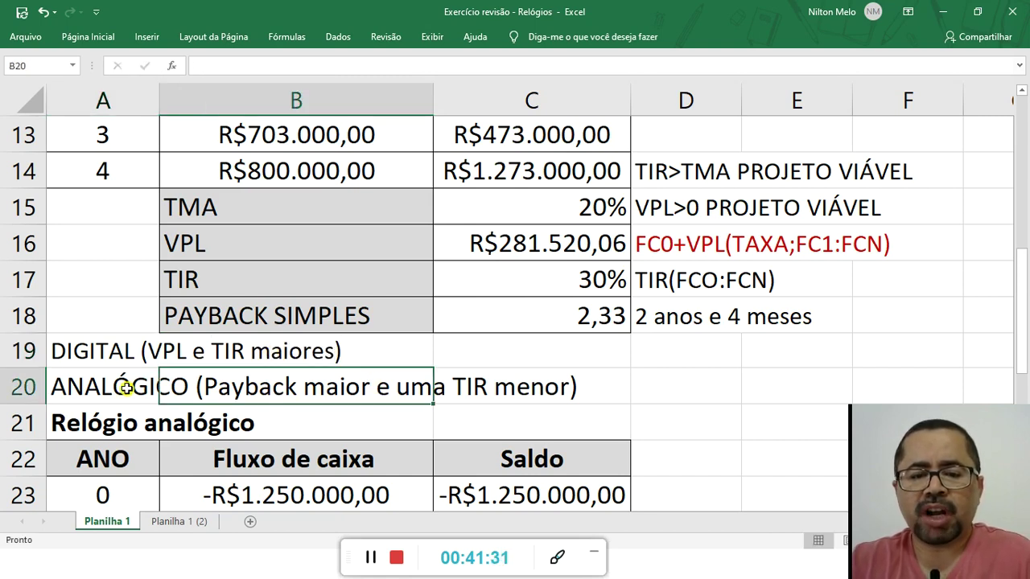
# Remove the TIR part of the A20 note so it reads "ANALÓGICO (Payback maior)"
pyautogui.doubleClick(85, 387)
pyautogui.moveTo(376, 387); pyautogui.dragTo(566, 387)
pyautogui.press('BackSpace')
pyautogui.press('BackSpace')
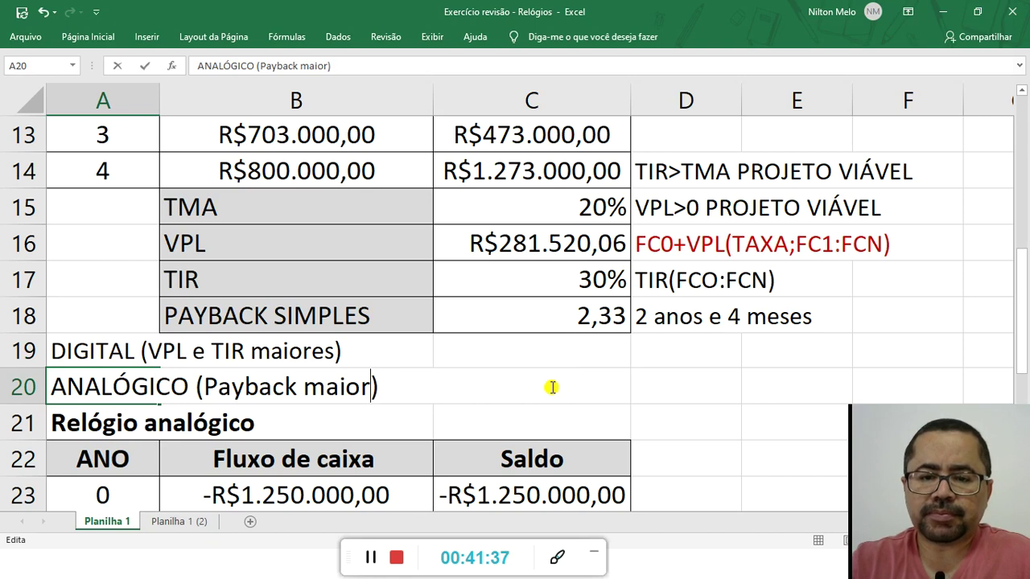
pyautogui.click(378, 420)
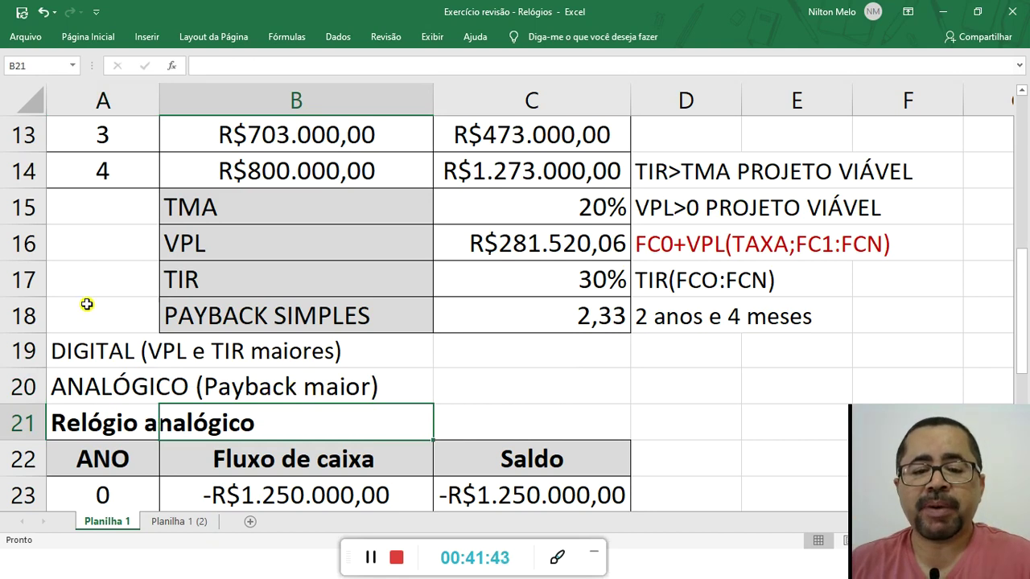
# Check the ANALÓGICO note in A20 against the simple payback values of both projects in C31 and C18
pyautogui.click(94, 394)
pyautogui.scroll(-3, 260, 387)
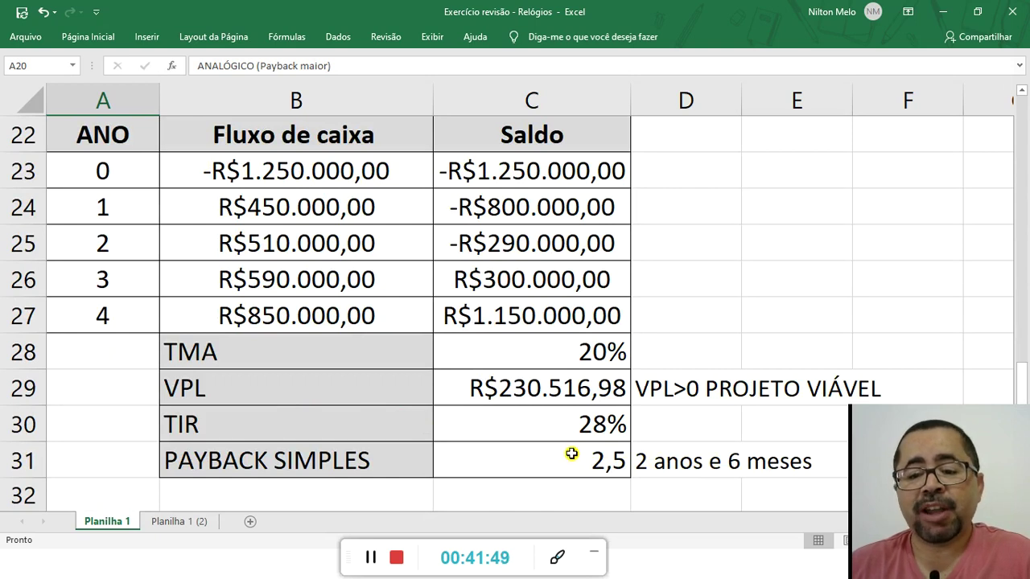
pyautogui.scroll(3, 575, 455)
pyautogui.scroll(-2, 574, 447)
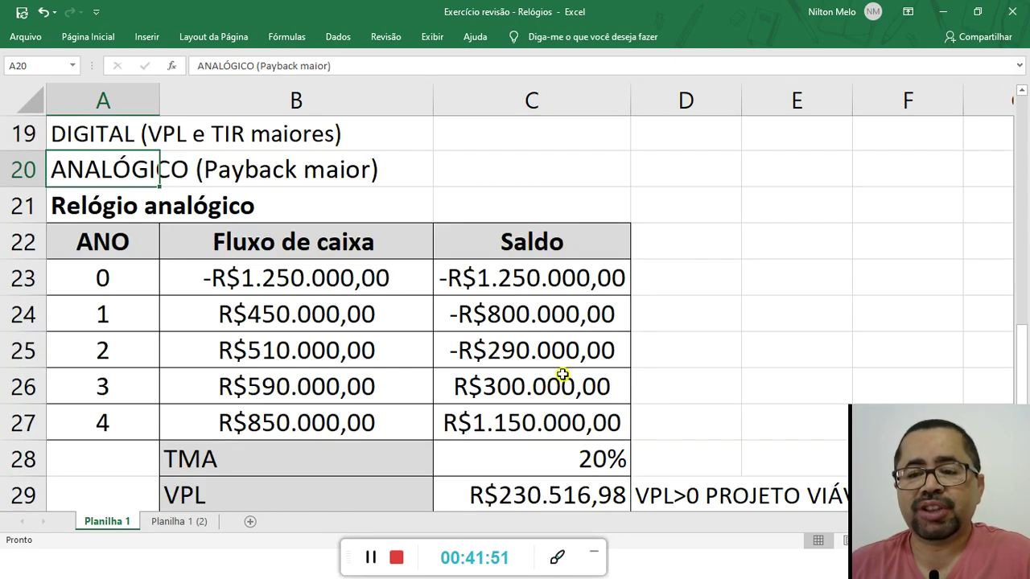
pyautogui.scroll(3, 563, 375)
pyautogui.scroll(-4, 579, 384)
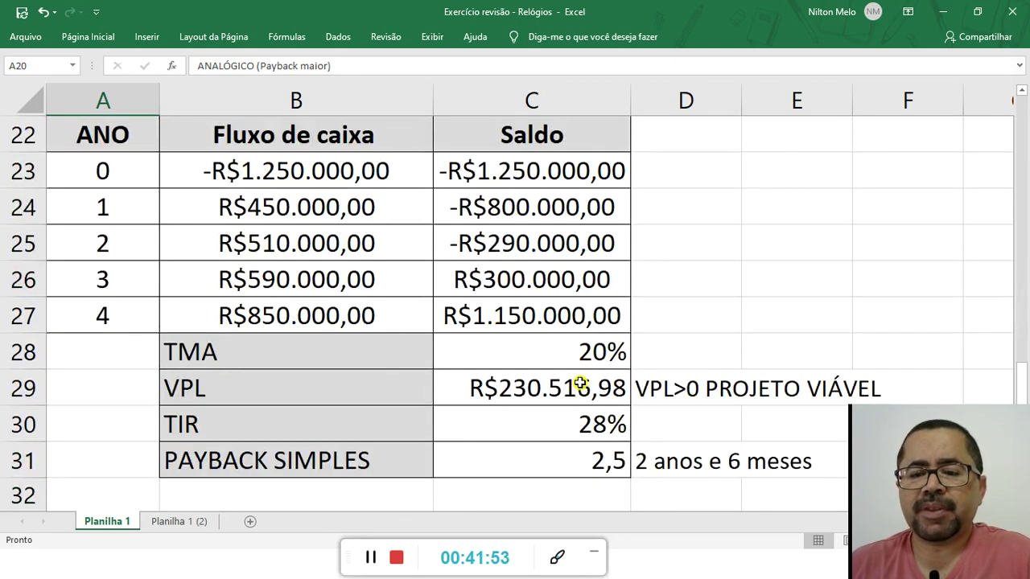
pyautogui.scroll(3, 553, 386)
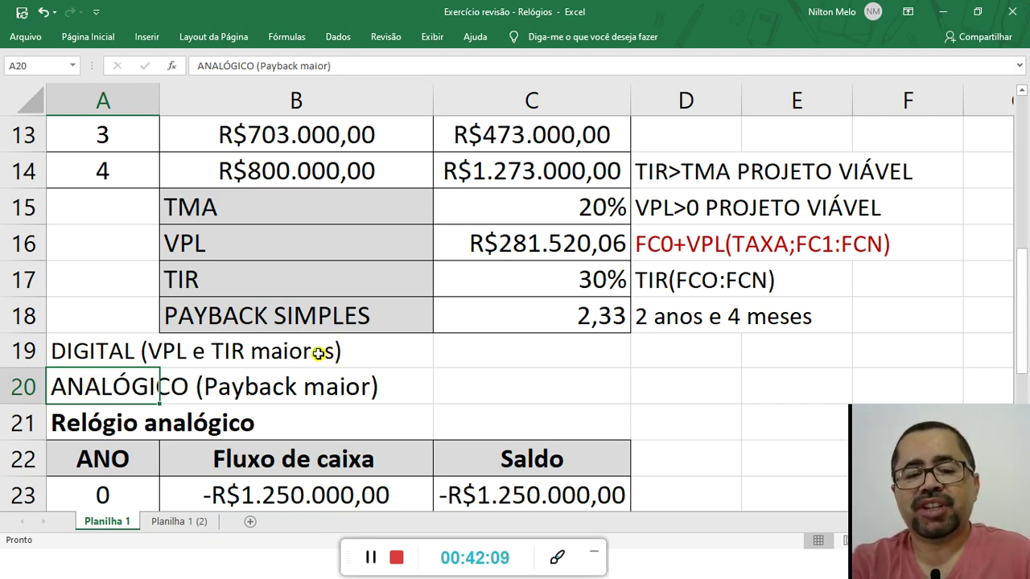
# Check the DIGITAL note in A19 against the cash flows, VPL, TIR and payback of both watch projects
pyautogui.click(86, 347)
pyautogui.doubleClick(87, 348)
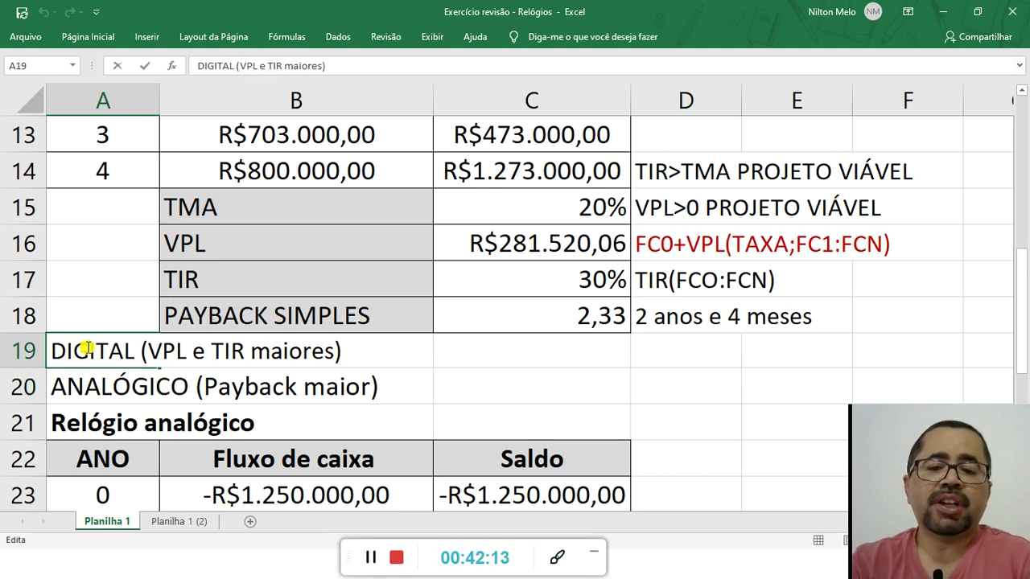
pyautogui.scroll(2, 86, 348)
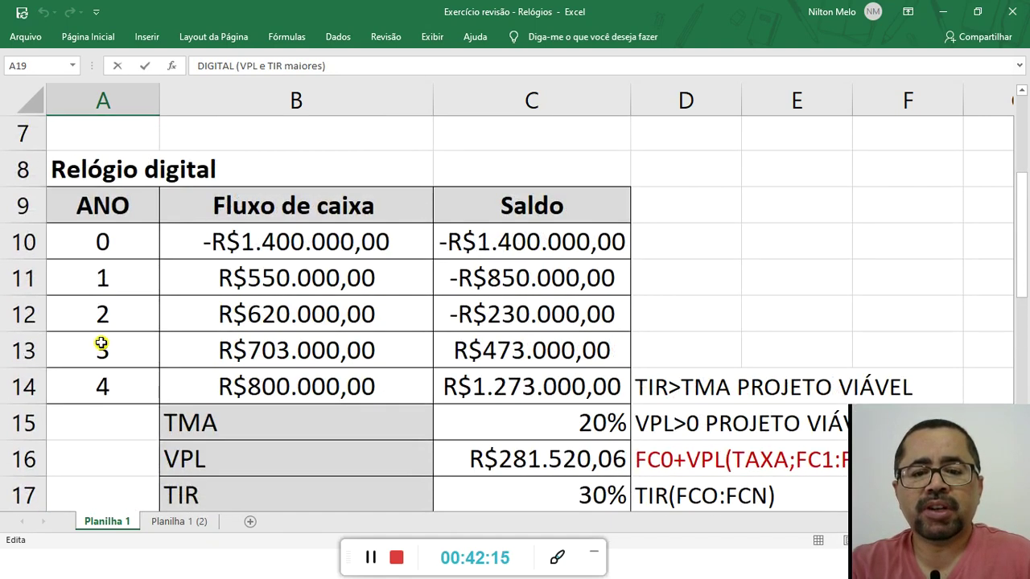
pyautogui.scroll(-1, 99, 345)
pyautogui.scroll(-1, 116, 352)
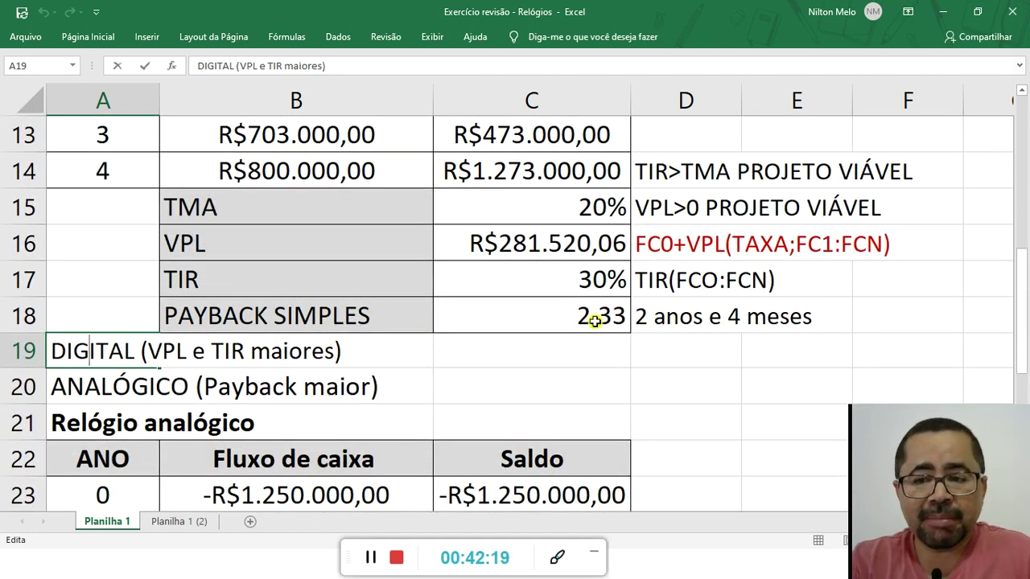
pyautogui.scroll(-2, 571, 279)
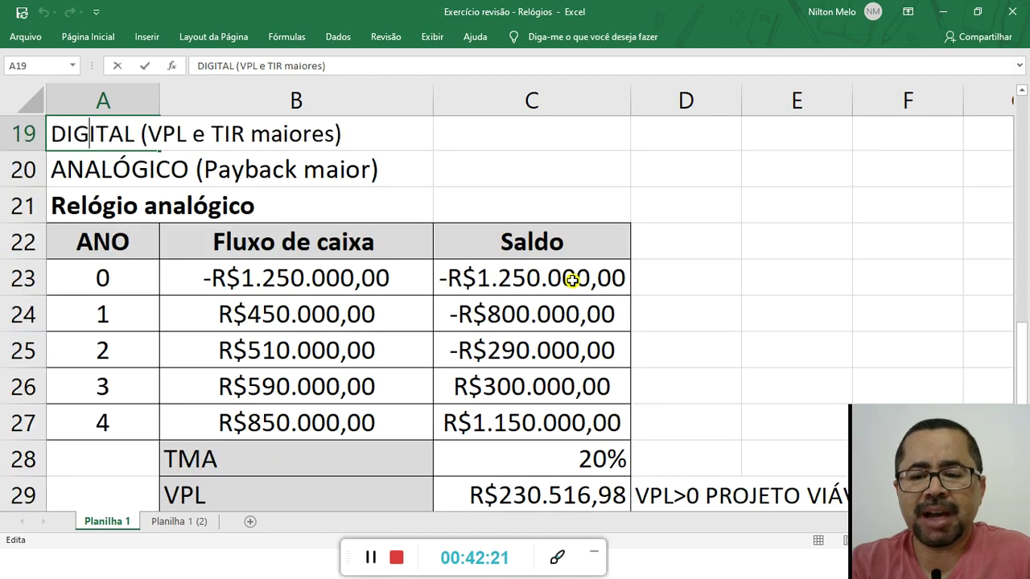
pyautogui.scroll(-1, 646, 457)
pyautogui.scroll(3, 584, 421)
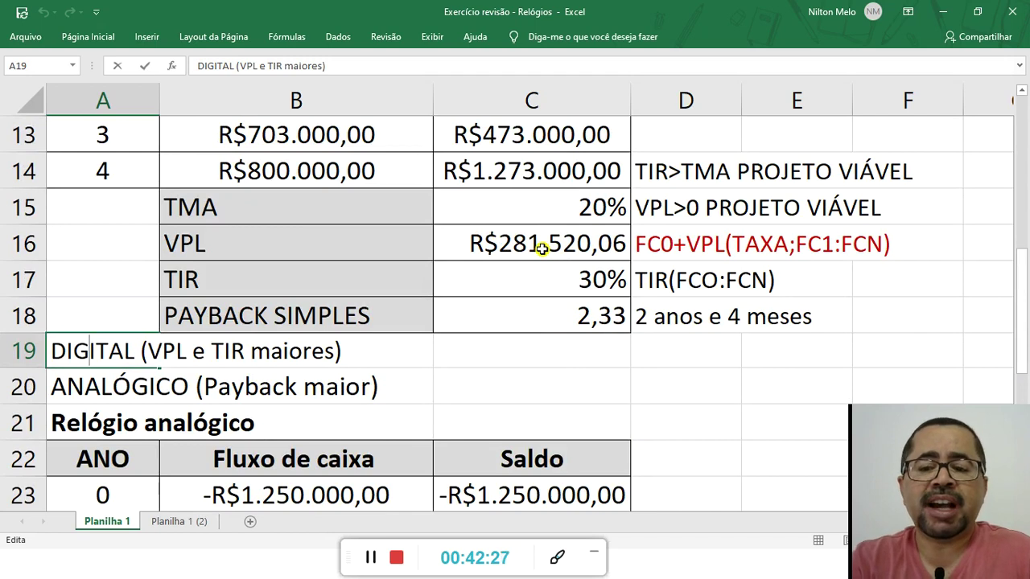
pyautogui.scroll(-3, 536, 245)
pyautogui.scroll(1, 521, 346)
pyautogui.scroll(4, 520, 341)
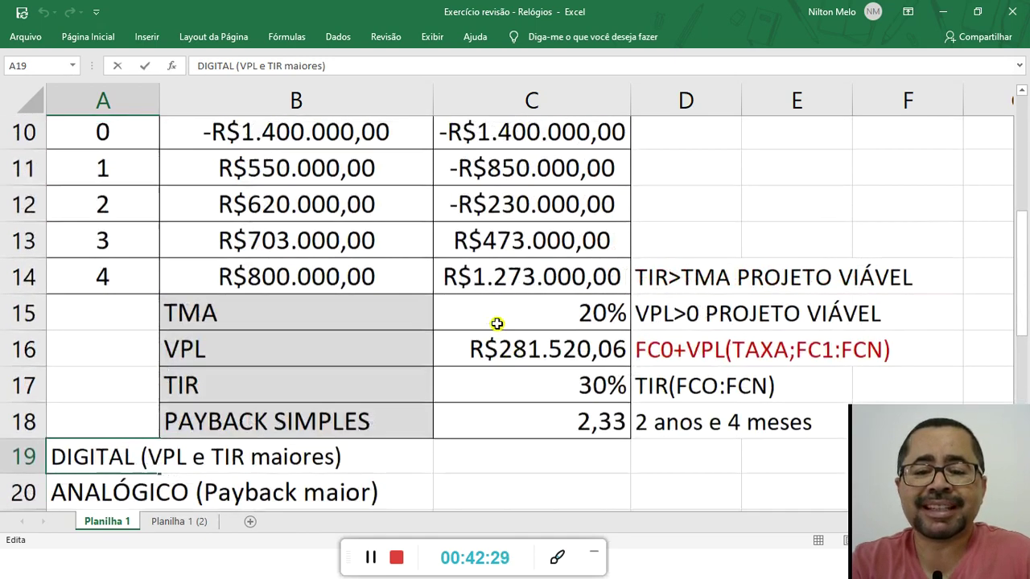
# Enter the conclusion "RELÓGIO DIGITAL É MELHOR" in C19
pyautogui.click(369, 457)
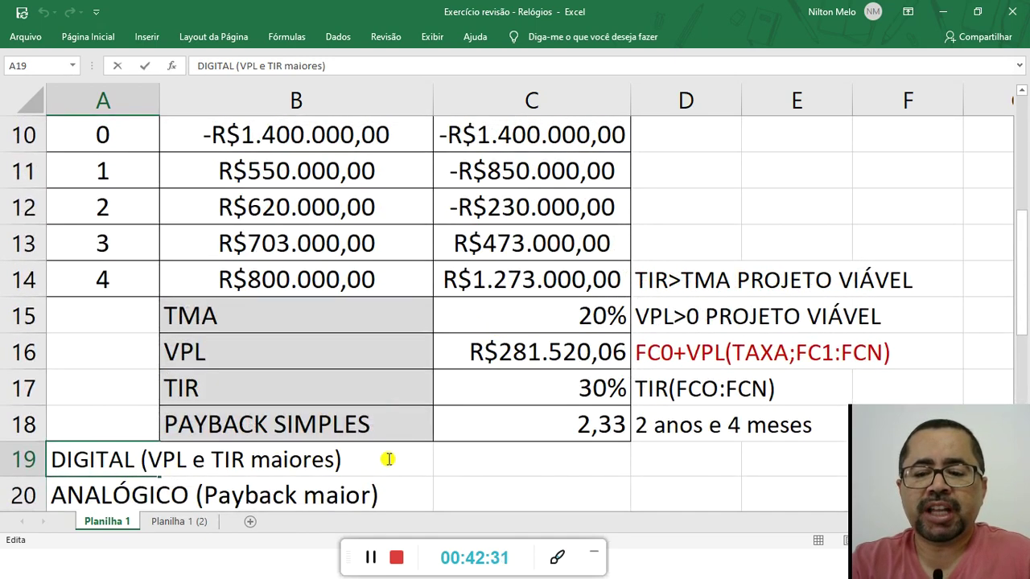
pyautogui.click(501, 462)
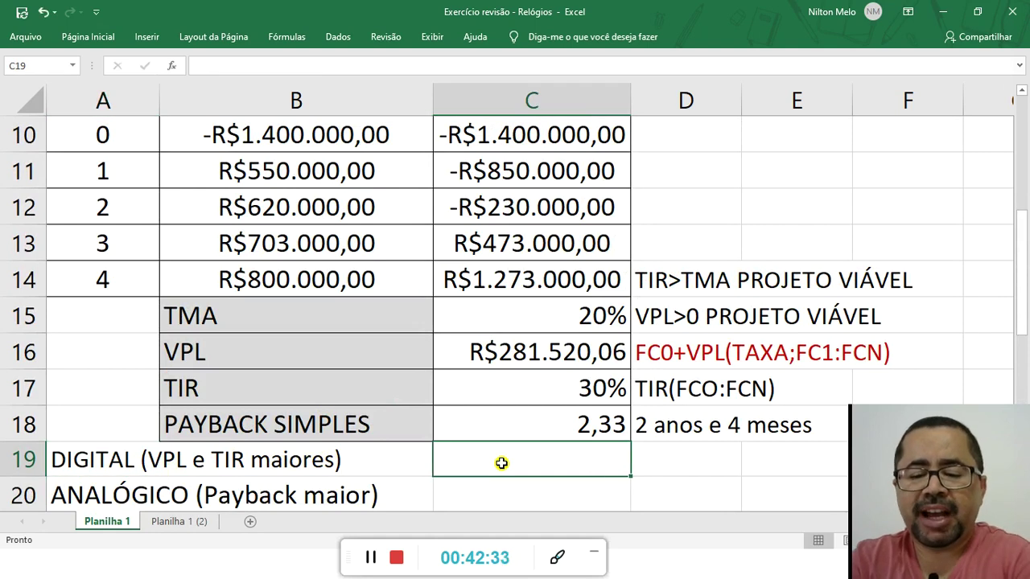
pyautogui.write('RELÓGI')
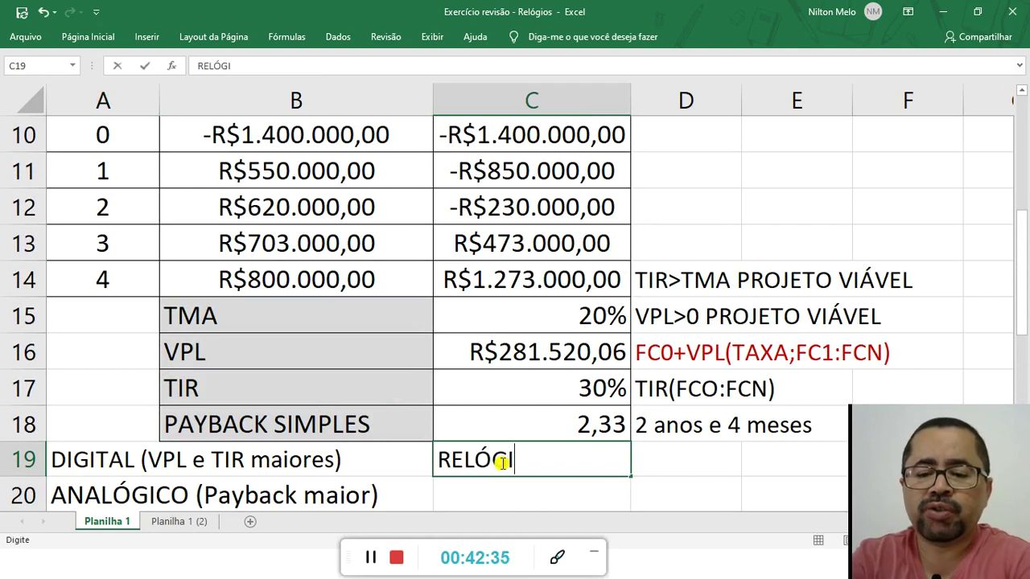
pyautogui.write('O DIGITAL')
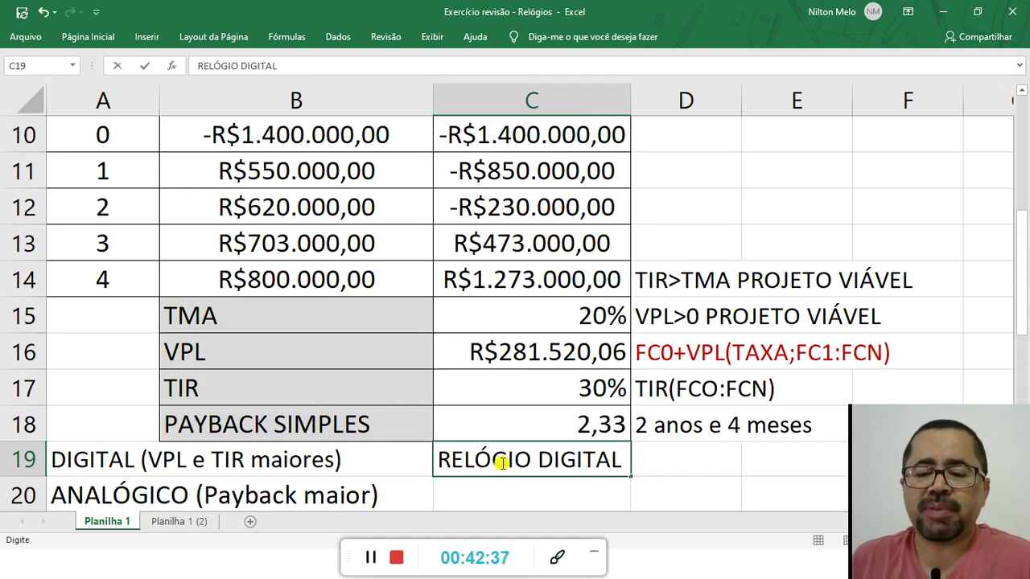
pyautogui.write(' É MELHOR')
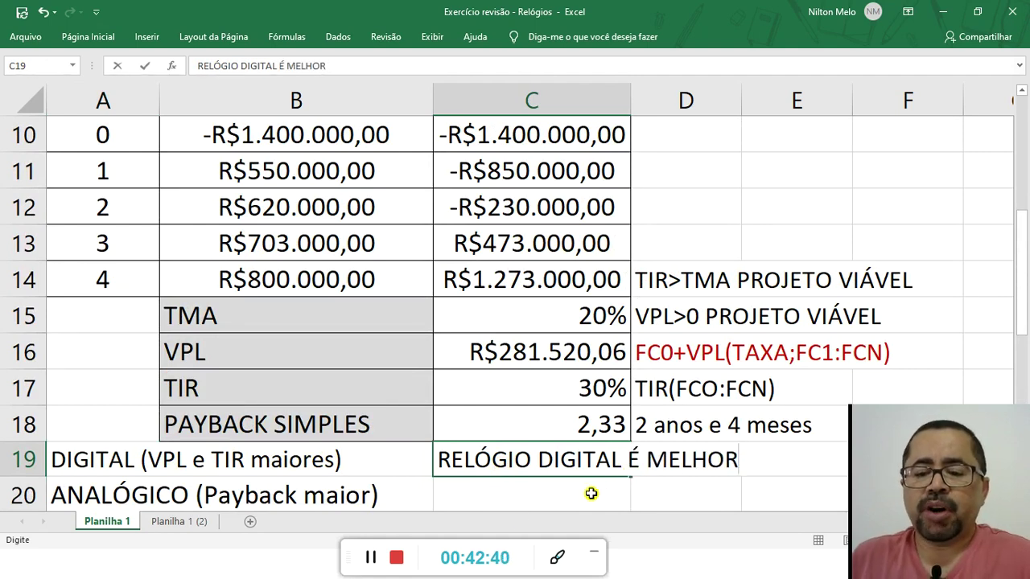
pyautogui.press('Return')
# Colour the conclusion text in C19 red
pyautogui.click(522, 459)
pyautogui.doubleClick(523, 459)
pyautogui.moveTo(439, 459); pyautogui.dragTo(763, 450)
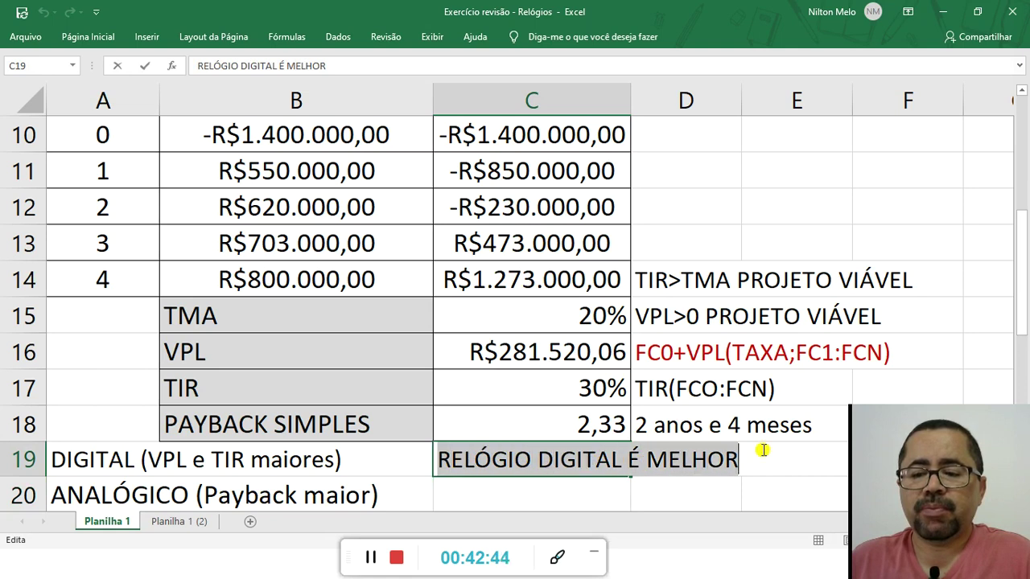
pyautogui.click(88, 40)
pyautogui.click(238, 86)
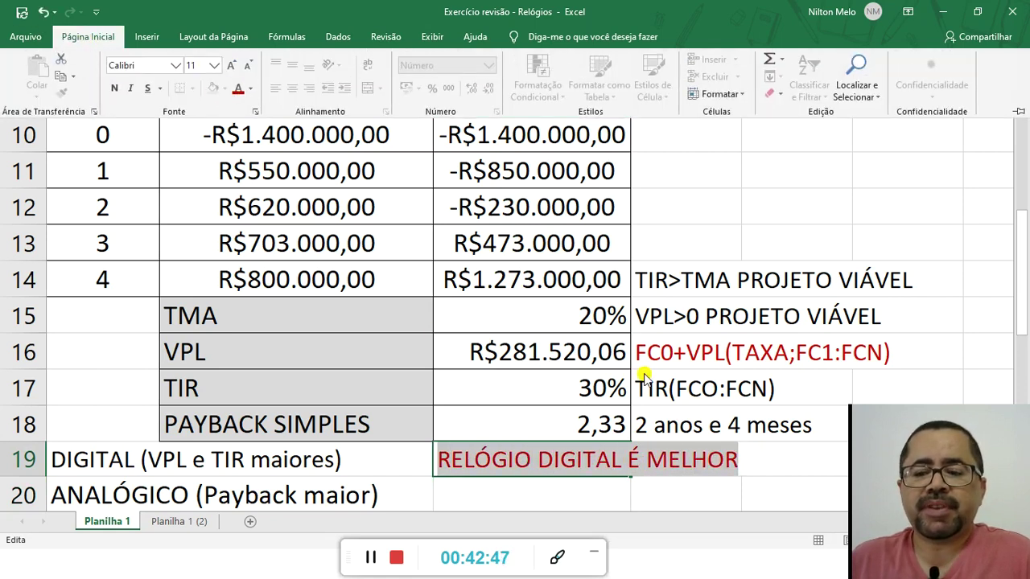
pyautogui.click(466, 484)
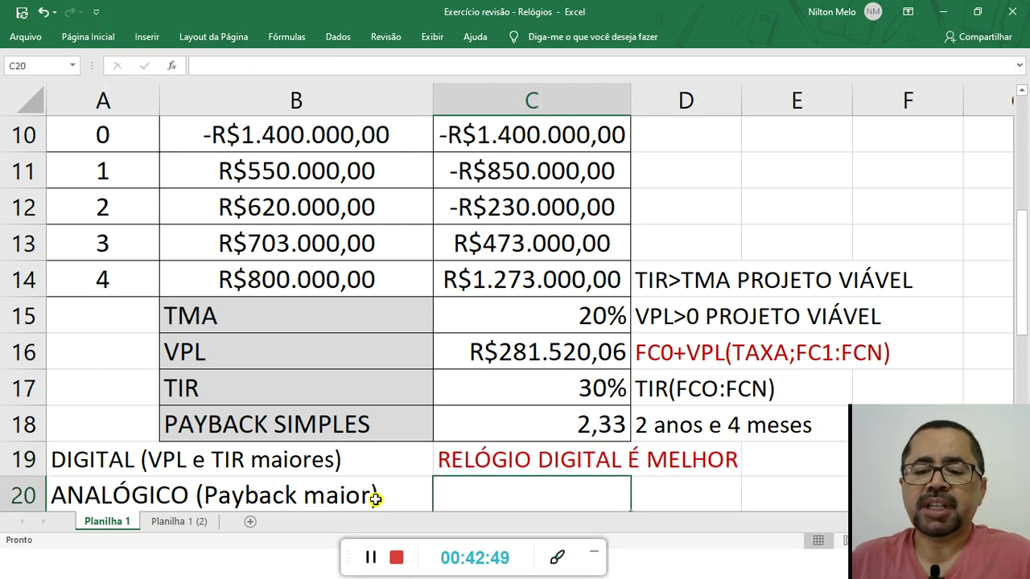
# Compare the VPL of the Relógio digital project in C16 with that of the Relógio analógico project in C29
pyautogui.scroll(-1, 391, 443)
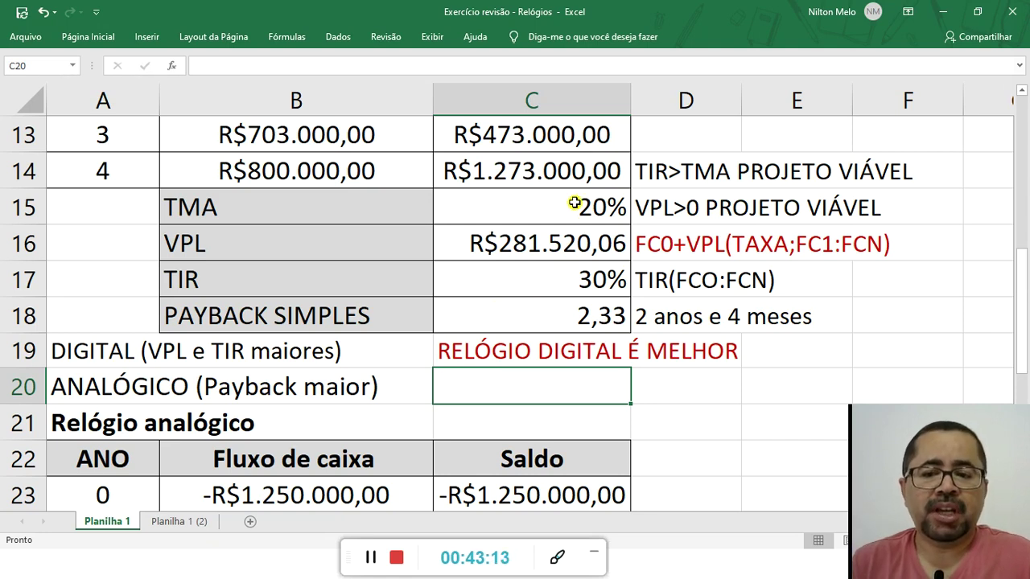
pyautogui.click(502, 238)
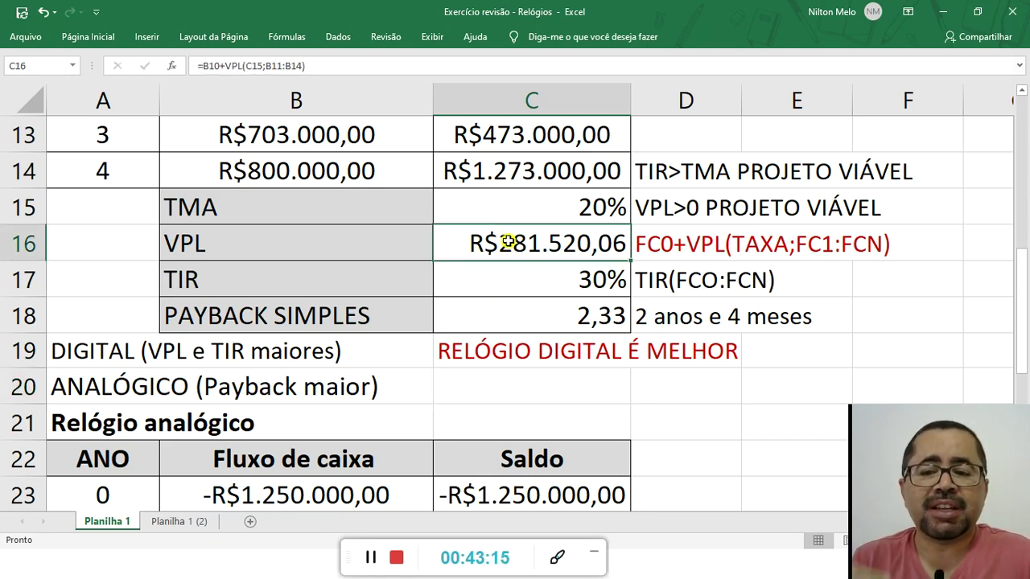
pyautogui.scroll(-3, 509, 241)
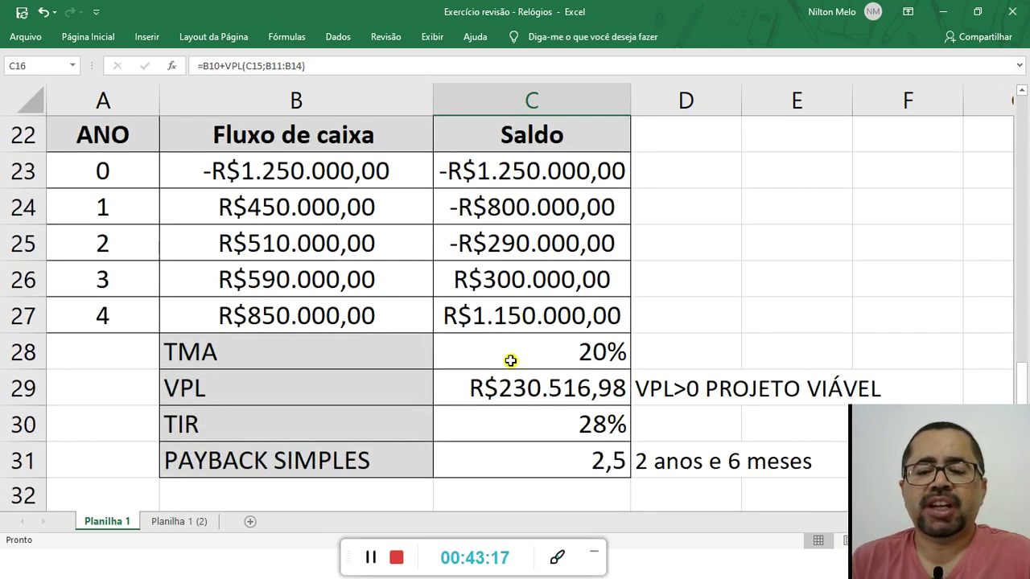
pyautogui.click(497, 388)
pyautogui.scroll(3, 498, 388)
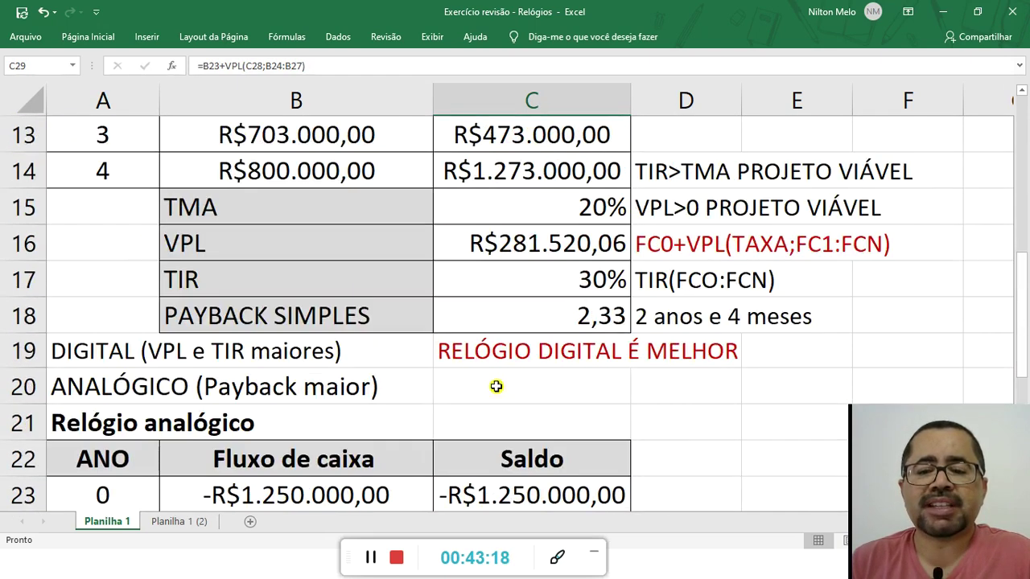
pyautogui.click(494, 239)
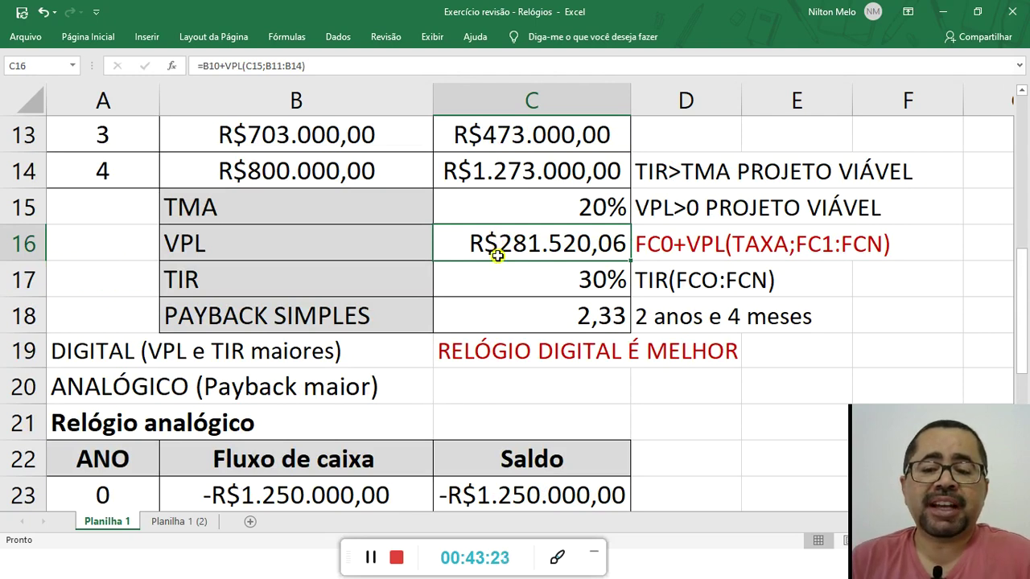
pyautogui.scroll(1, 498, 265)
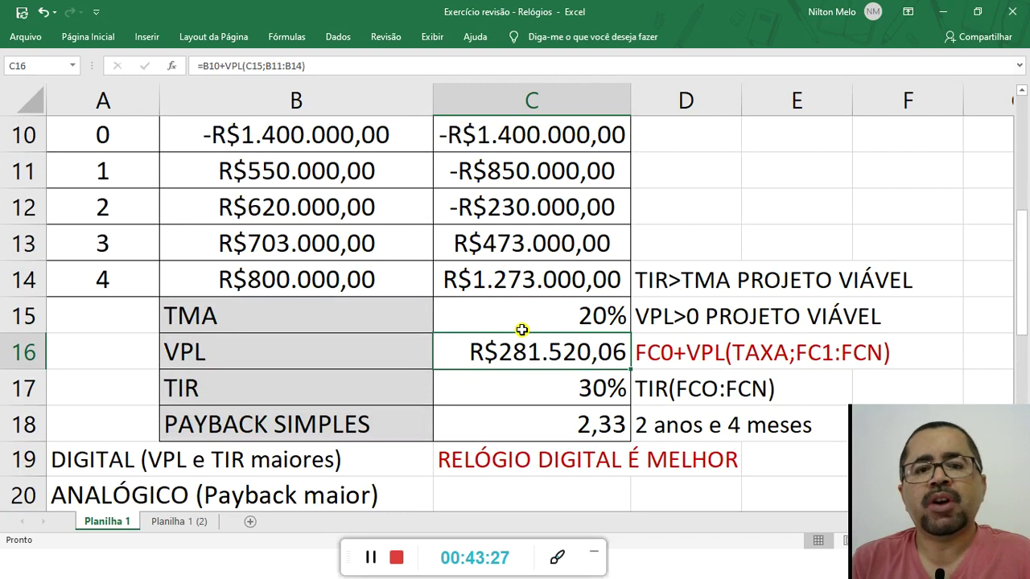
# Examine the TMA in C15 and TIR in C17 of the Relógio digital project alongside the Relógio analógico results
pyautogui.click(609, 314)
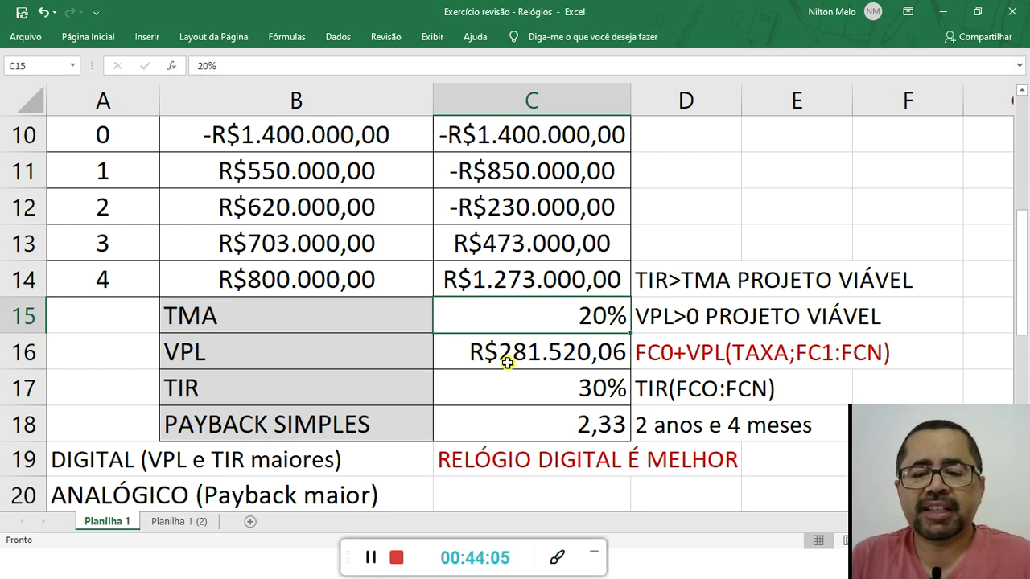
pyautogui.click(507, 386)
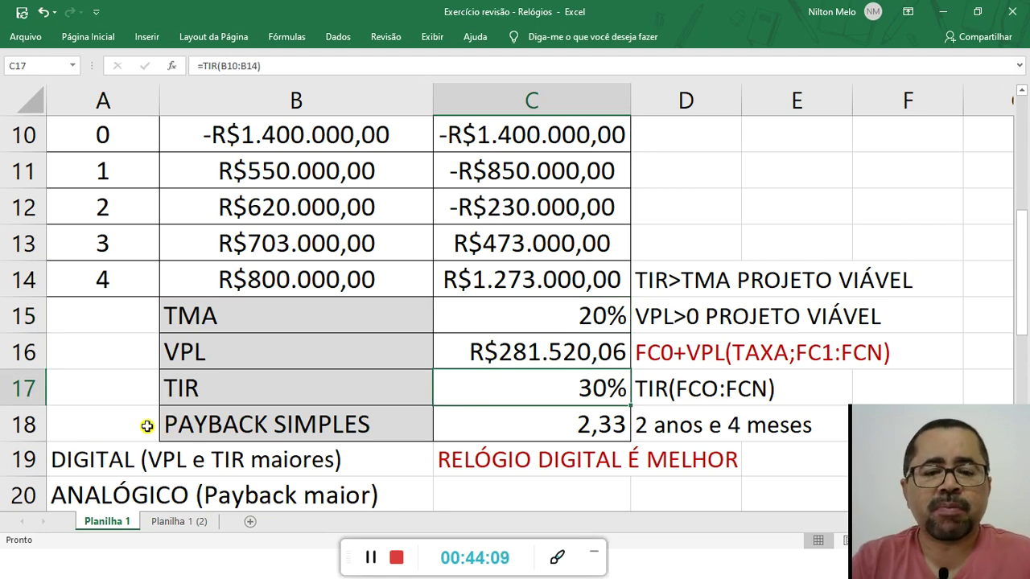
pyautogui.scroll(2, 157, 423)
pyautogui.scroll(-3, 153, 419)
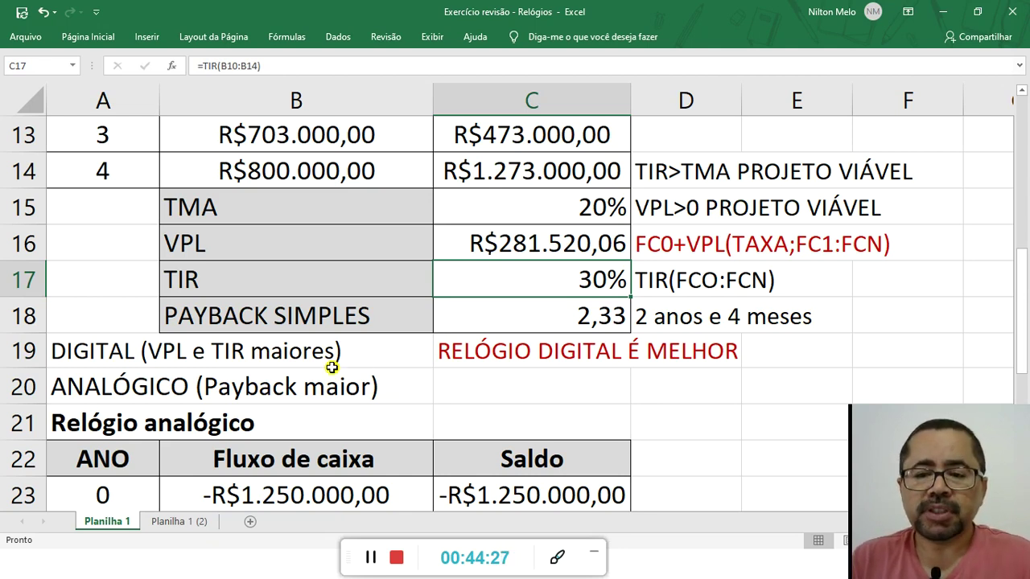
pyautogui.scroll(-4, 429, 376)
pyautogui.scroll(6, 429, 376)
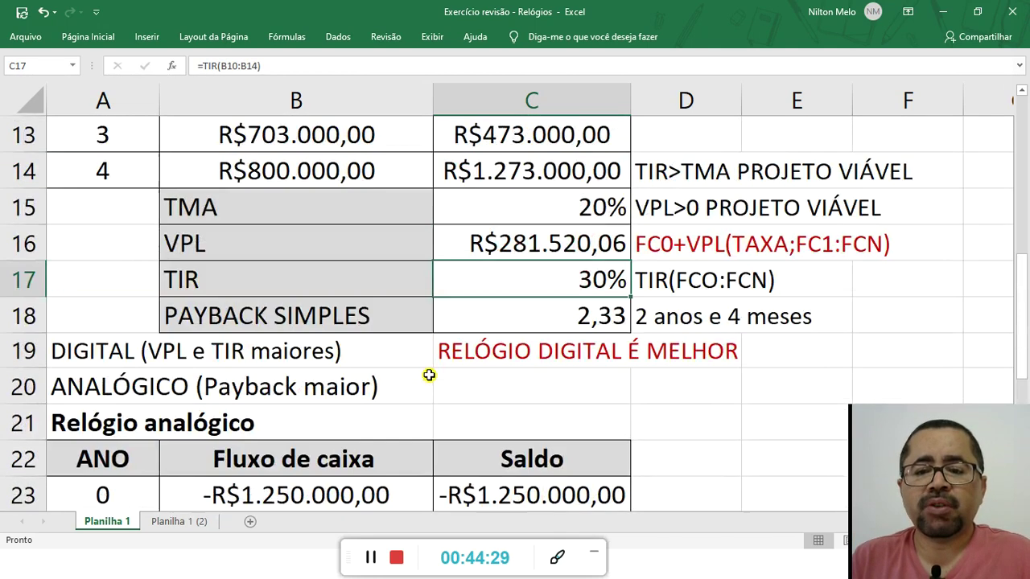